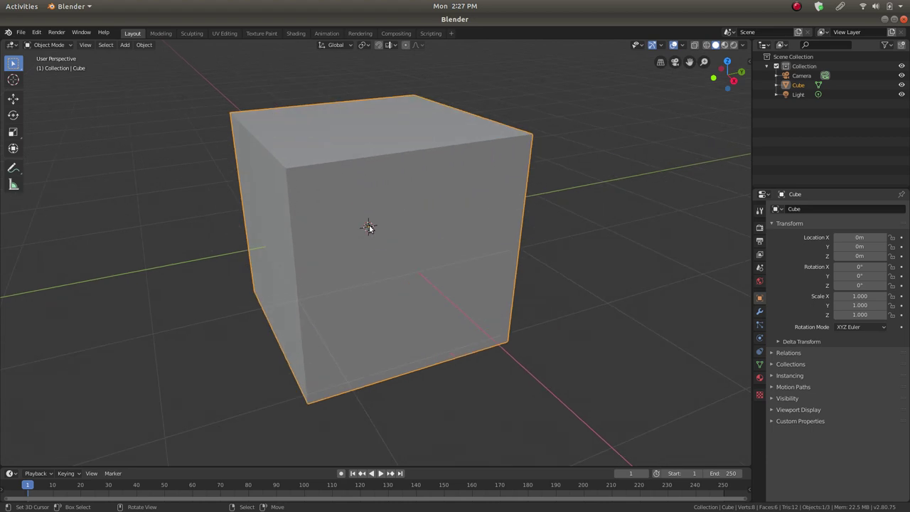
In Edit Mode, slide one top edge of the cube fully down onto the bottom edge below it to form a wedge
{"action": "middle_click_drag", "start_coordinate": [400, 239], "coordinate": [337, 238]}
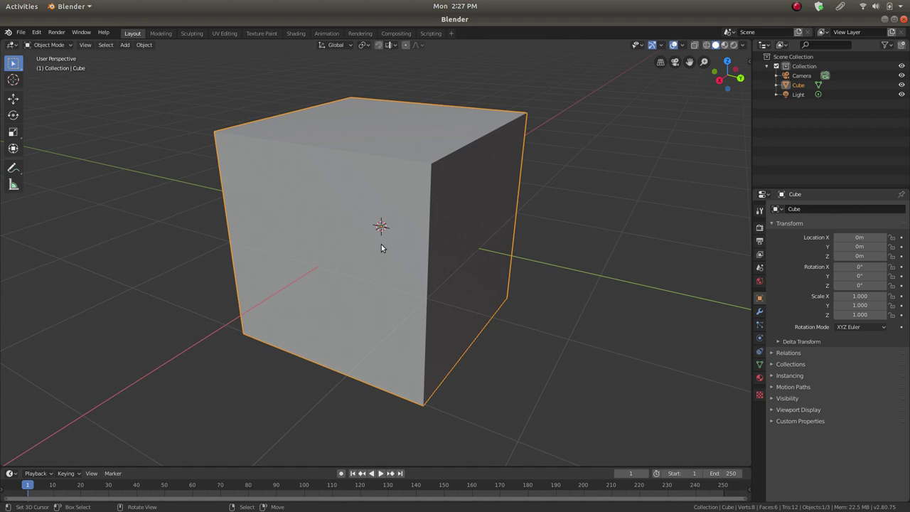
{"action": "middle_click_drag", "start_coordinate": [311, 242], "coordinate": [393, 220]}
{"action": "scroll", "coordinate": [405, 236], "scroll_direction": "down", "scroll_amount": 4}
{"action": "scroll", "coordinate": [402, 203], "scroll_direction": "up", "scroll_amount": 4}
{"action": "middle_click_drag", "start_coordinate": [414, 177], "coordinate": [376, 224]}
{"action": "key", "text": "Tab"}
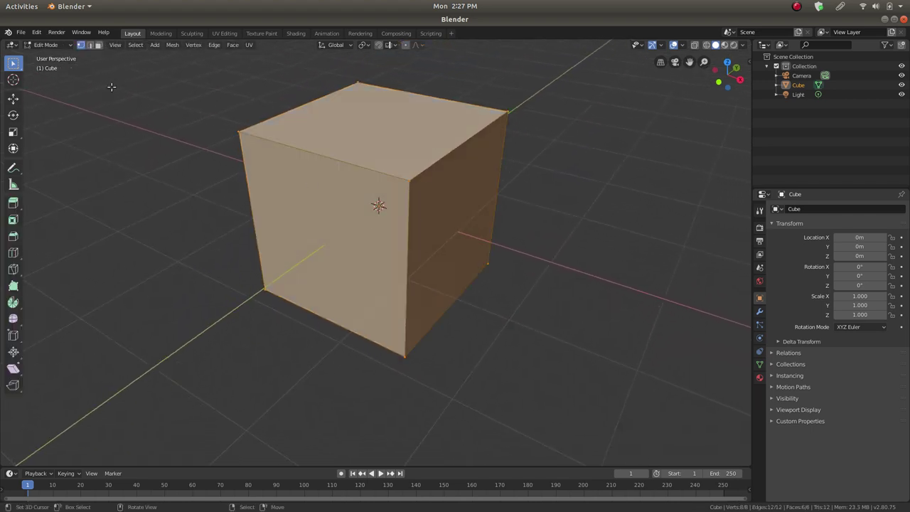
{"action": "left_click", "coordinate": [90, 45]}
{"action": "left_click", "coordinate": [452, 144]}
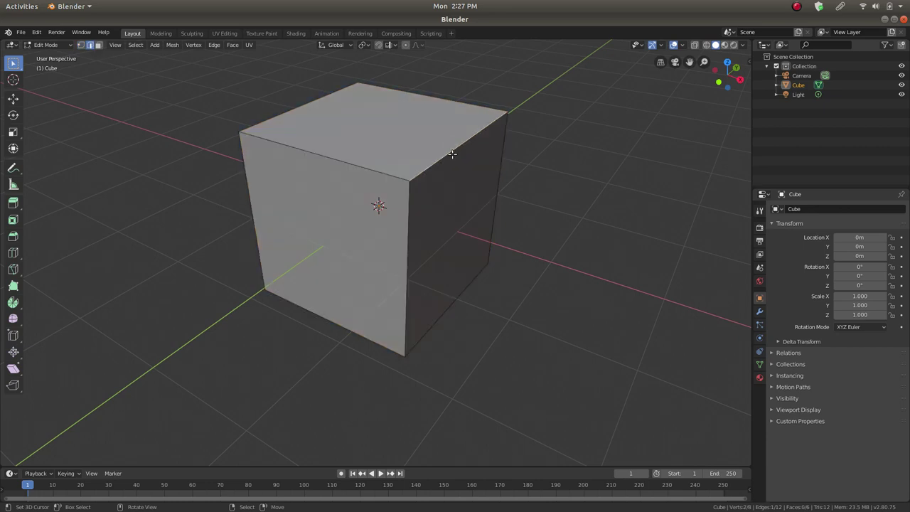
{"action": "middle_click_drag", "start_coordinate": [432, 199], "coordinate": [439, 198]}
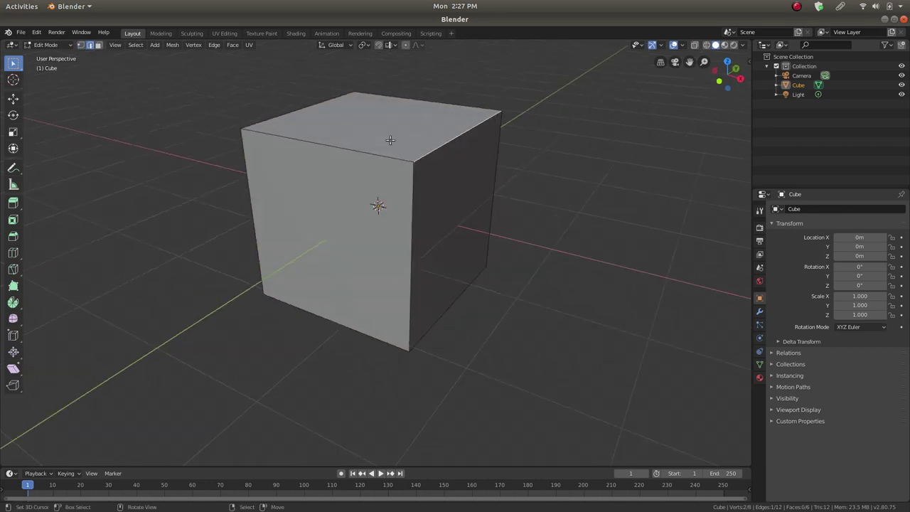
{"action": "middle_click_drag", "start_coordinate": [435, 155], "coordinate": [422, 218]}
{"action": "key", "text": "g"}
{"action": "key", "text": "g"}
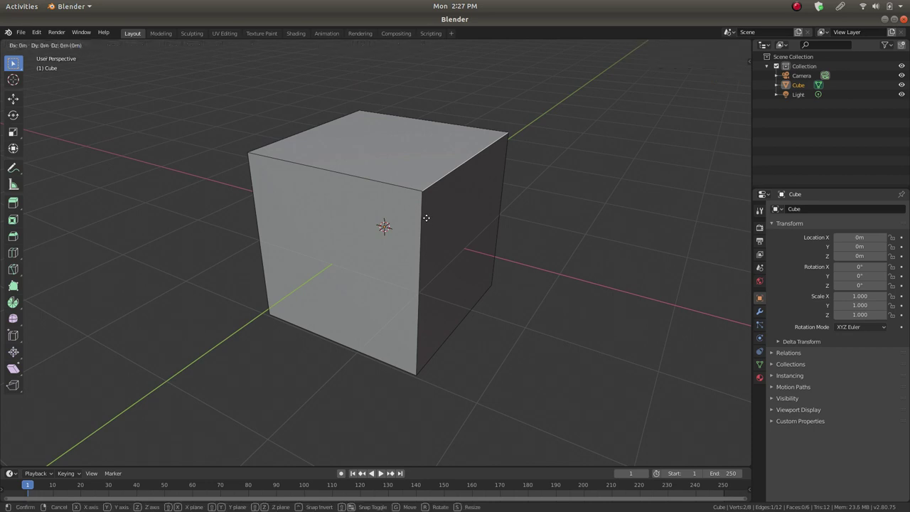
{"action": "left_click", "coordinate": [433, 407]}
{"action": "middle_click_drag", "start_coordinate": [427, 329], "coordinate": [426, 310]}
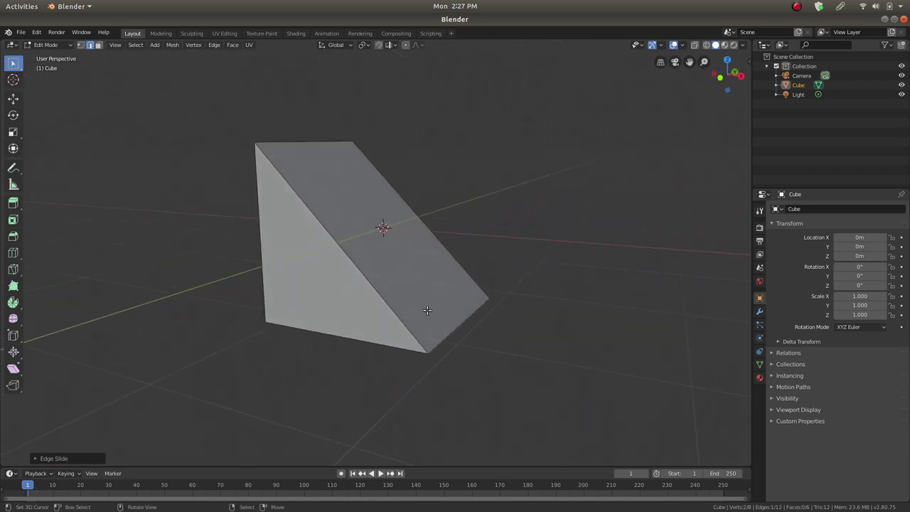
Select the whole wedge mesh and merge its overlapping vertices by distance
{"action": "key", "text": "a"}
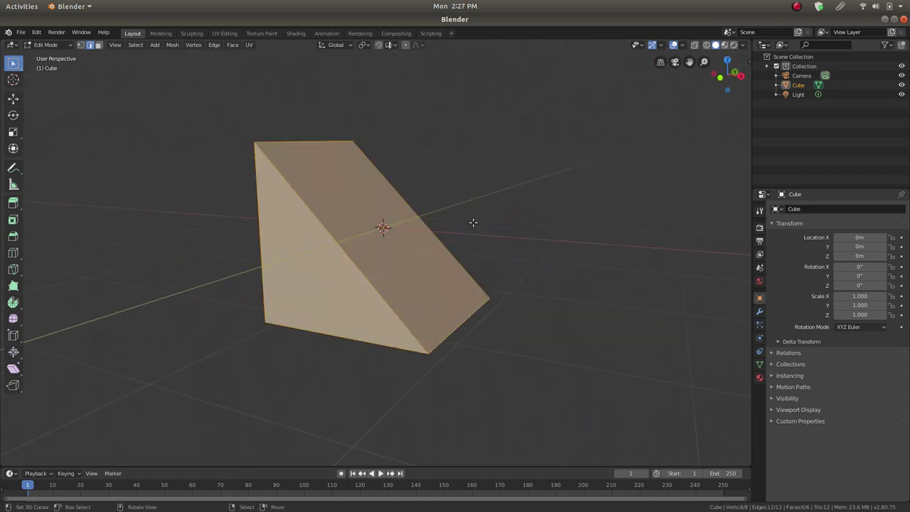
{"action": "key", "text": "ctrl+v"}
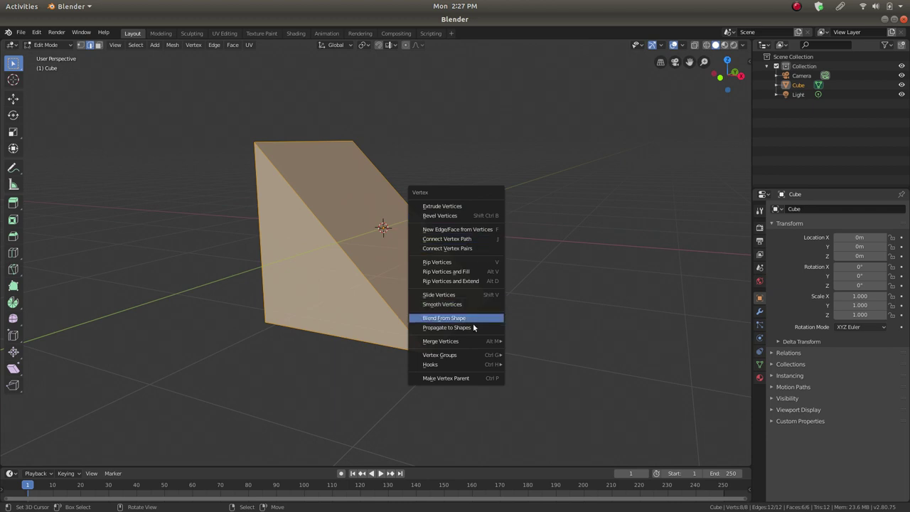
{"action": "mouse_move", "coordinate": [464, 340]}
{"action": "left_click", "coordinate": [520, 373]}
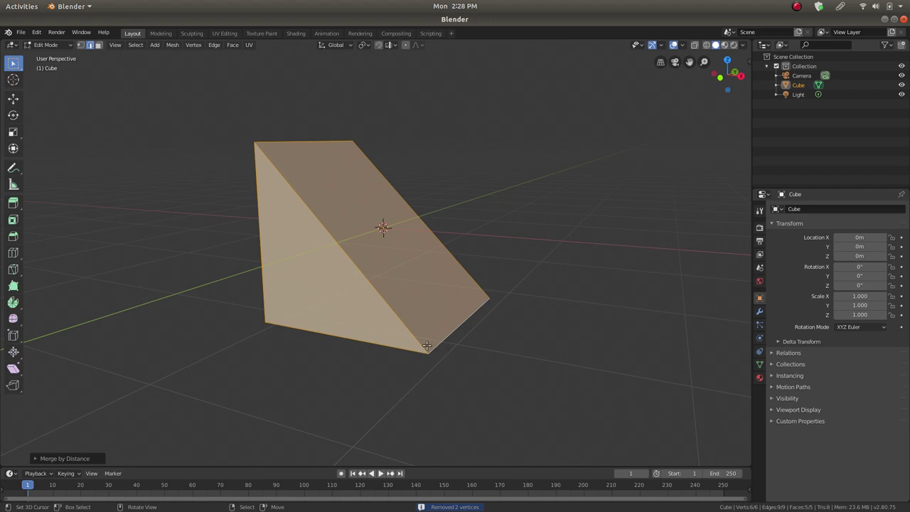
Add two parallel loop cuts running down the wedge's slope and around its back and base, with a slide of about -0.17
{"action": "middle_click_drag", "start_coordinate": [273, 194], "coordinate": [117, 98]}
{"action": "middle_click_drag", "start_coordinate": [402, 262], "coordinate": [294, 238]}
{"action": "key", "text": "ctrl+r"}
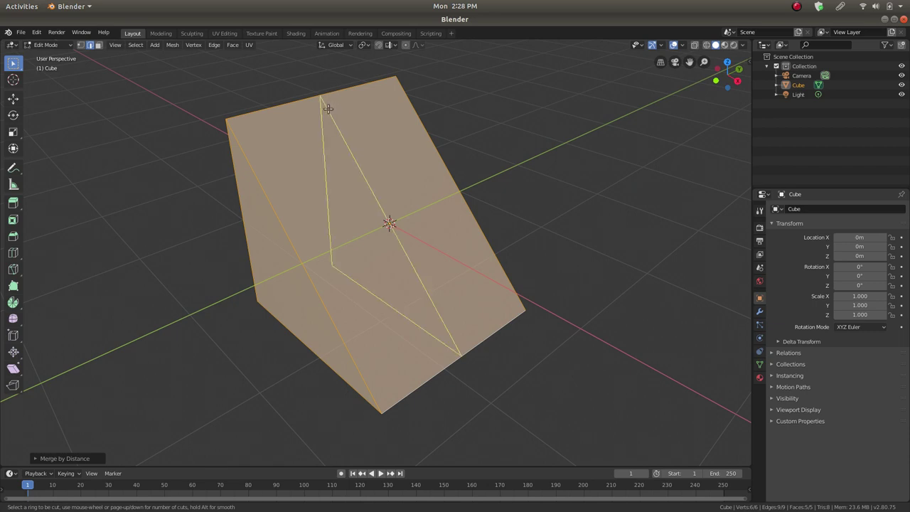
{"action": "scroll", "coordinate": [327, 110], "scroll_direction": "up", "scroll_amount": 1}
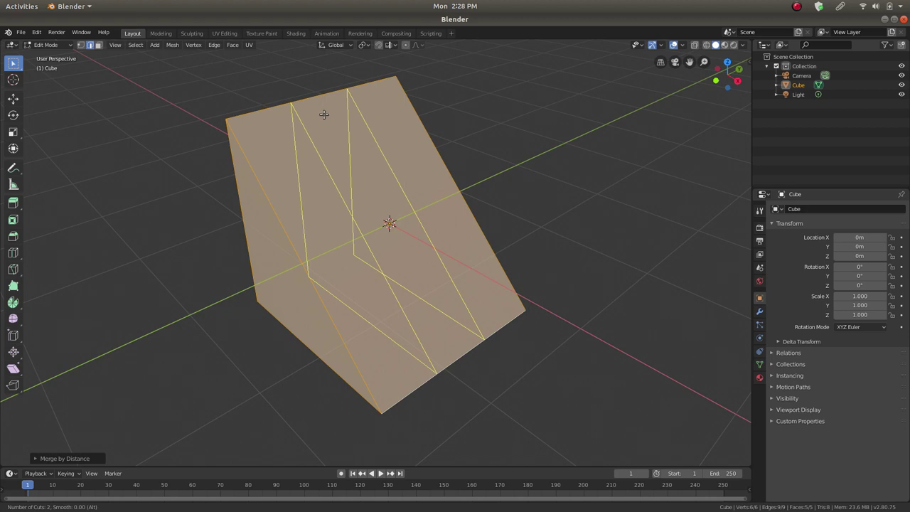
{"action": "left_click", "coordinate": [323, 114]}
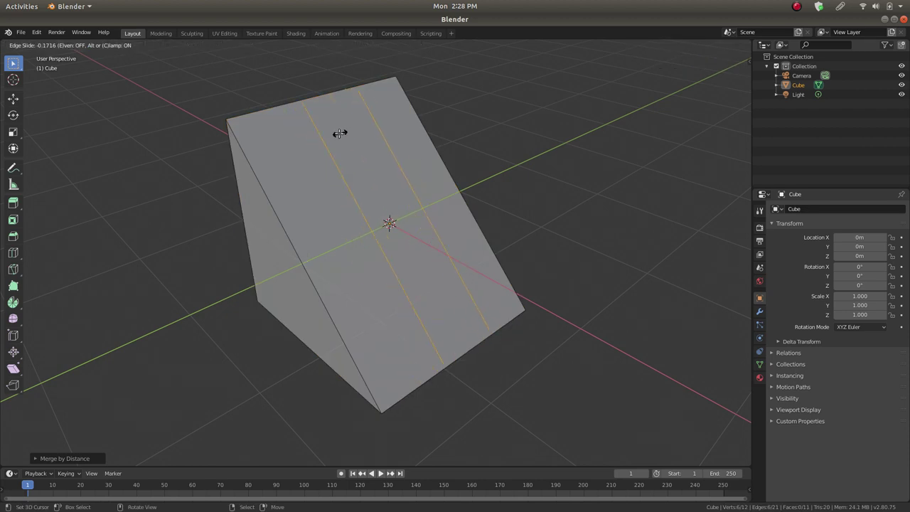
{"action": "left_click", "coordinate": [339, 133]}
Scale the two edge loops along the Y axis to spread them apart and widen the middle strip
{"action": "middle_click_drag", "start_coordinate": [277, 146], "coordinate": [412, 146]}
{"action": "key", "text": "s"}
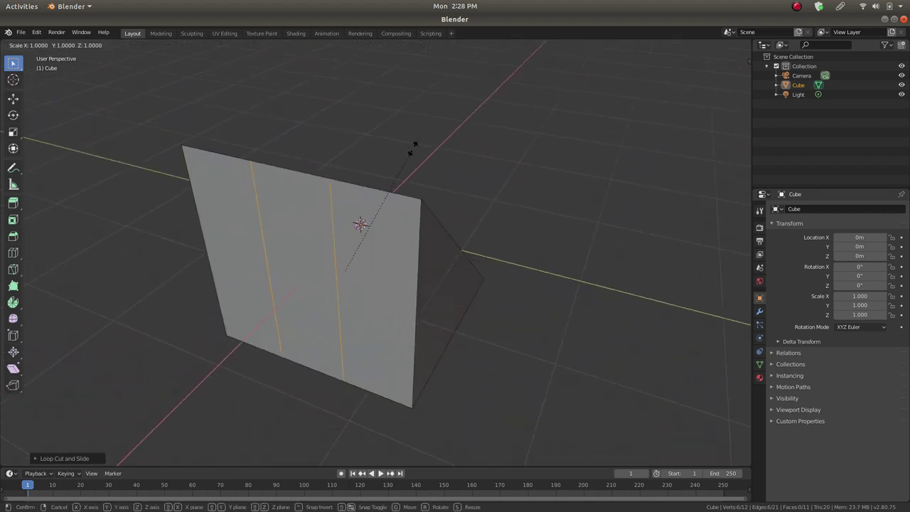
{"action": "key", "text": "y"}
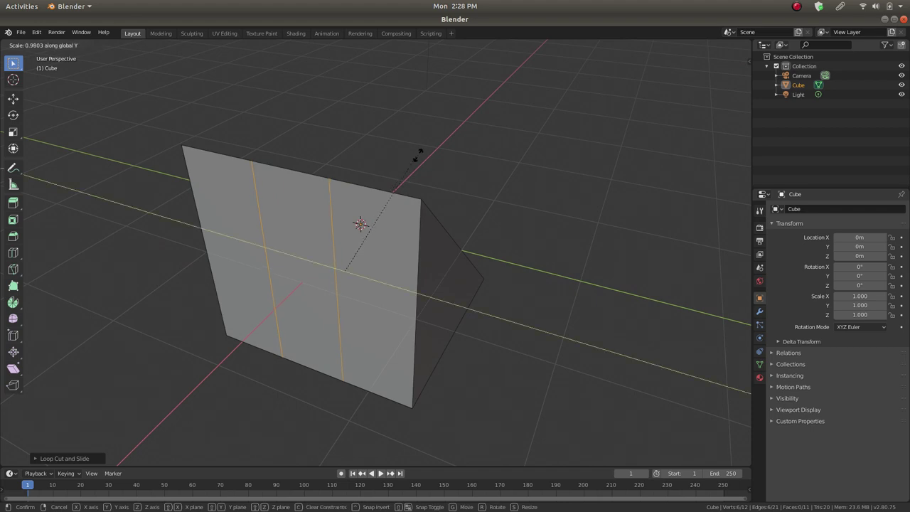
{"action": "left_click", "coordinate": [473, 93]}
In left orthographic view, knife a horizontal, angle-constrained cut through the mesh between the two loops, slightly above the middle
{"action": "middle_click_drag", "start_coordinate": [474, 93], "coordinate": [257, 211]}
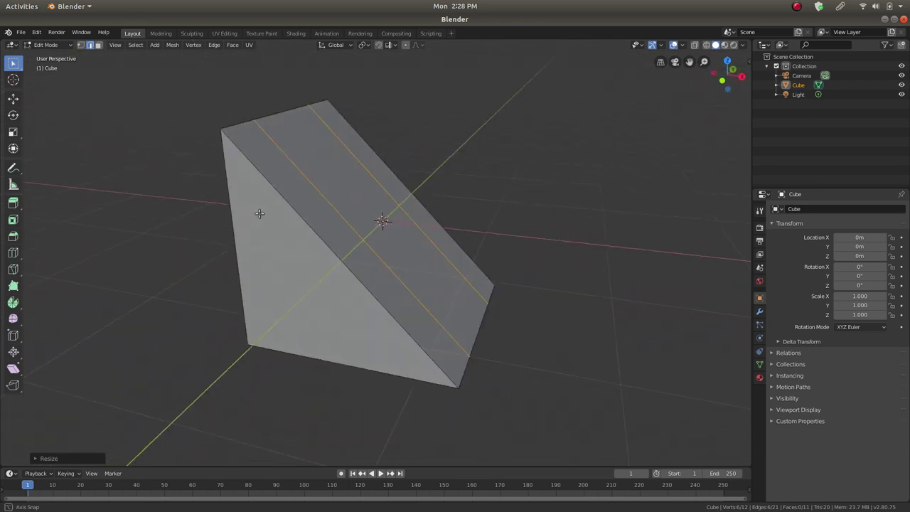
{"action": "key", "text": "KP_1"}
{"action": "key", "text": "KP_6"}
{"action": "key", "text": "KP_3"}
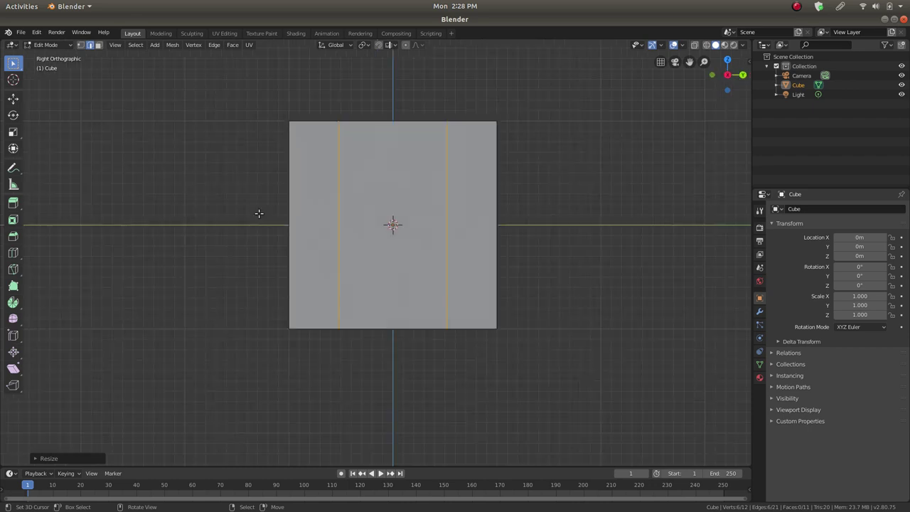
{"action": "middle_click_drag", "start_coordinate": [285, 220], "coordinate": [353, 266]}
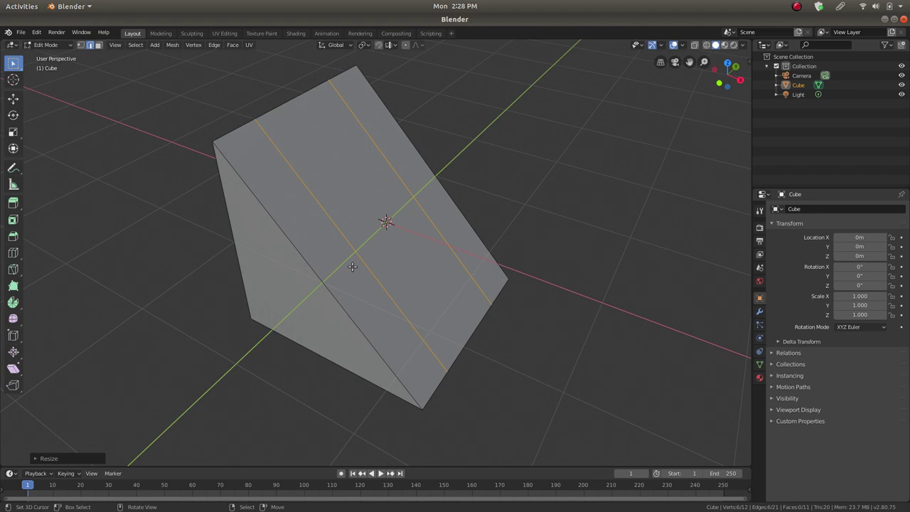
{"action": "key", "text": "KP_3"}
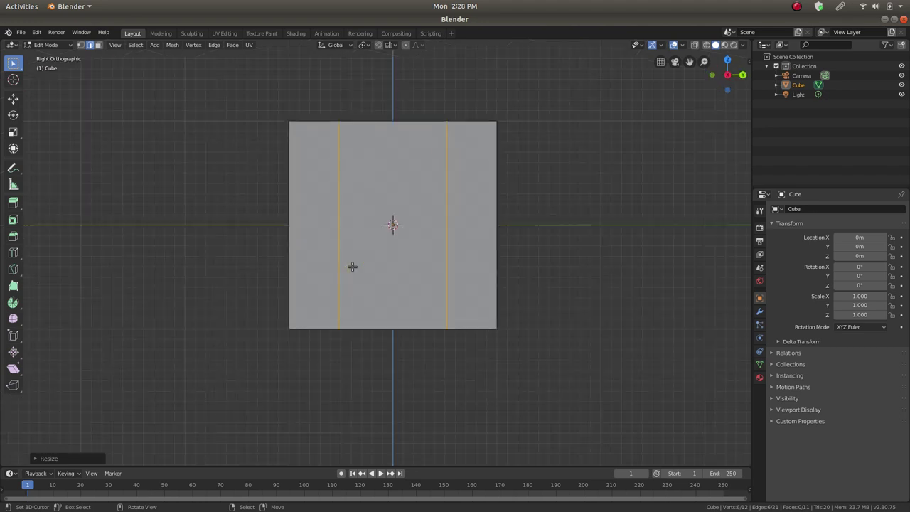
{"action": "middle_click_drag", "start_coordinate": [351, 202], "coordinate": [396, 209]}
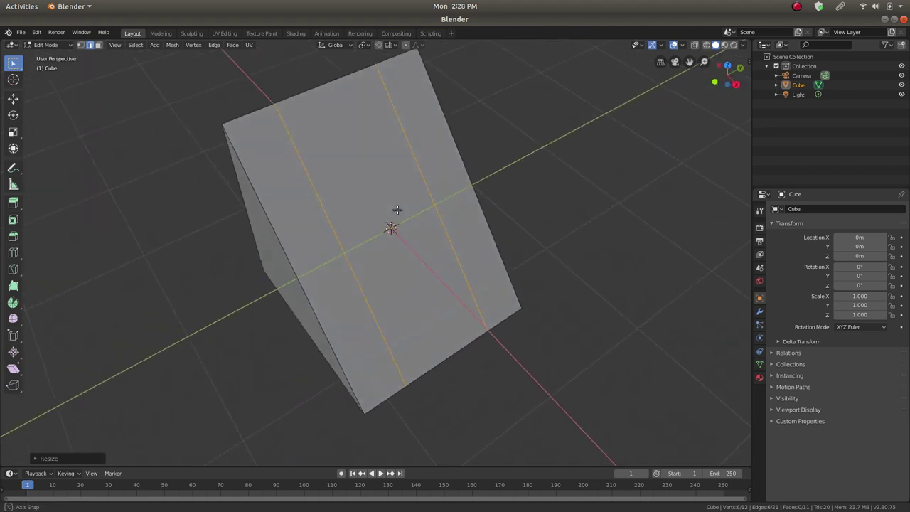
{"action": "key", "text": "KP_3"}
{"action": "key", "text": "ctrl"}
{"action": "key", "text": "ctrl+KP_3"}
{"action": "middle_click_drag", "start_coordinate": [341, 164], "coordinate": [384, 205]}
{"action": "key", "text": "ctrl+KP_3"}
{"action": "scroll", "coordinate": [355, 188], "scroll_direction": "up", "scroll_amount": 1}
{"action": "key", "text": "k"}
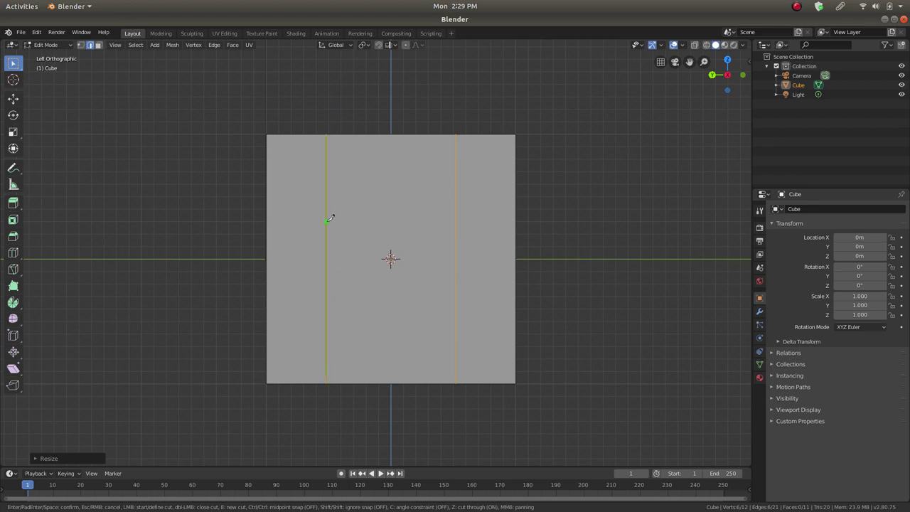
{"action": "left_click", "coordinate": [326, 221]}
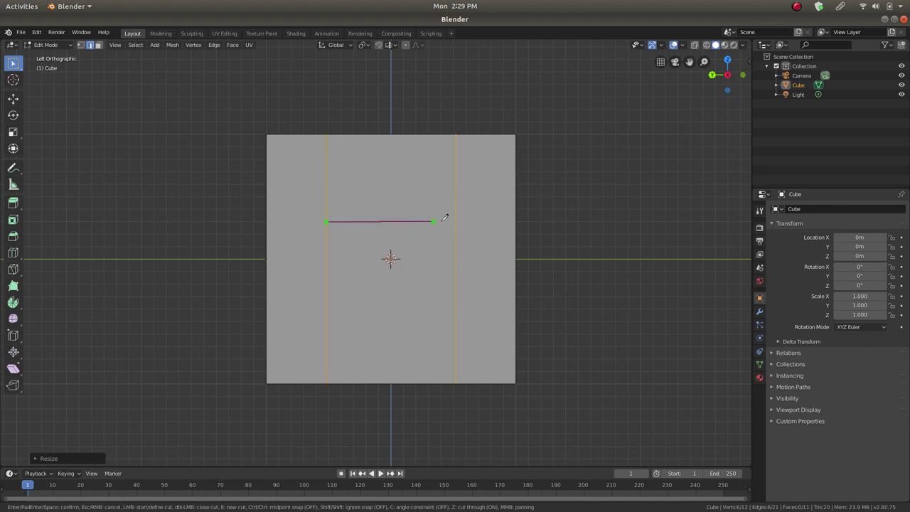
{"action": "key", "text": "c"}
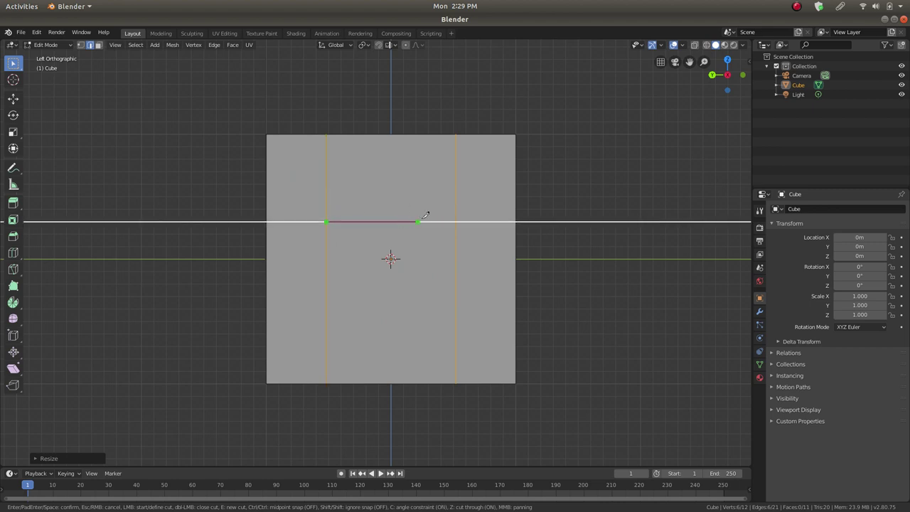
{"action": "left_click", "coordinate": [455, 221]}
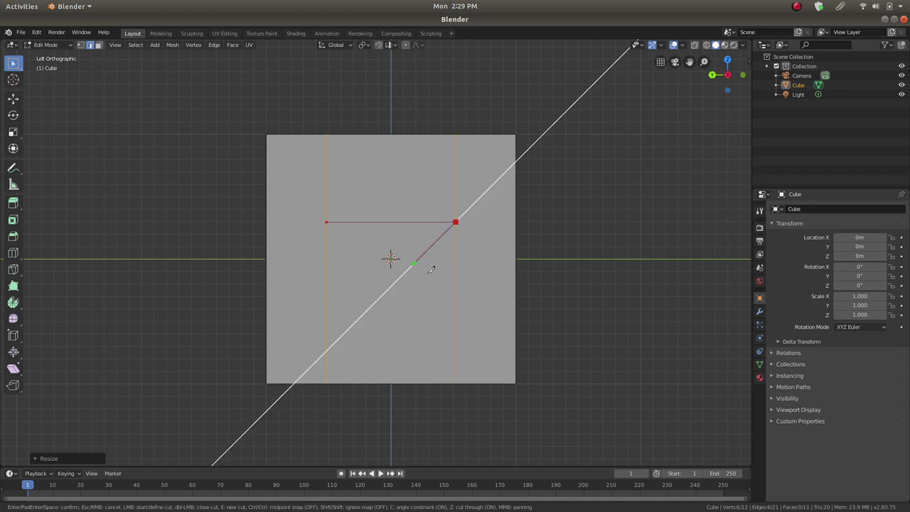
{"action": "key", "text": "Return"}
Delete the two upper middle faces above the knife cut, one on the vertical back and one on the slope
{"action": "middle_click_drag", "start_coordinate": [429, 229], "coordinate": [205, 141]}
{"action": "left_click", "coordinate": [99, 45]}
{"action": "middle_click_drag", "start_coordinate": [167, 247], "coordinate": [302, 248]}
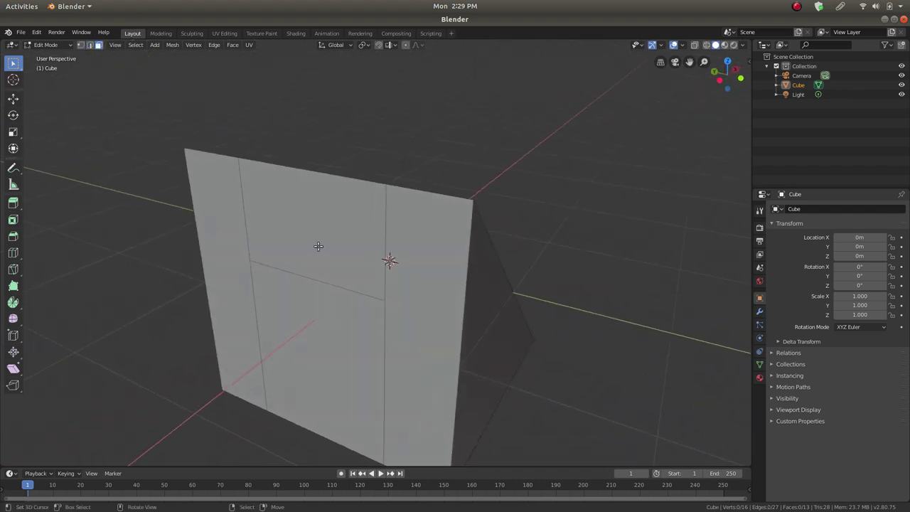
{"action": "left_click", "coordinate": [329, 227]}
{"action": "middle_click_drag", "start_coordinate": [380, 227], "coordinate": [280, 250]}
{"action": "left_click", "coordinate": [280, 193], "text": "shift"}
{"action": "middle_click_drag", "start_coordinate": [280, 193], "coordinate": [295, 229]}
{"action": "key", "text": "x"}
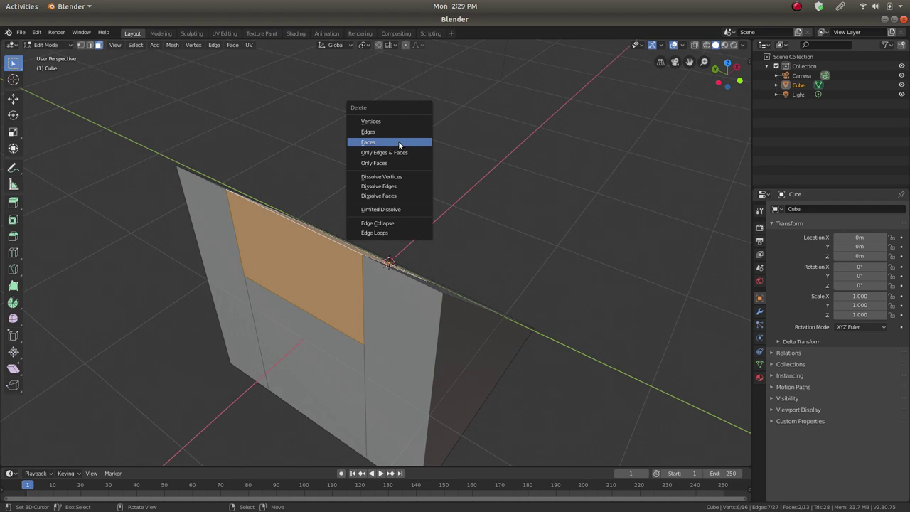
{"action": "left_click", "coordinate": [400, 142]}
Fill the opening with new faces from its border edges, closing both triangular side walls and the floor of the notch
{"action": "middle_click_drag", "start_coordinate": [386, 142], "coordinate": [340, 131]}
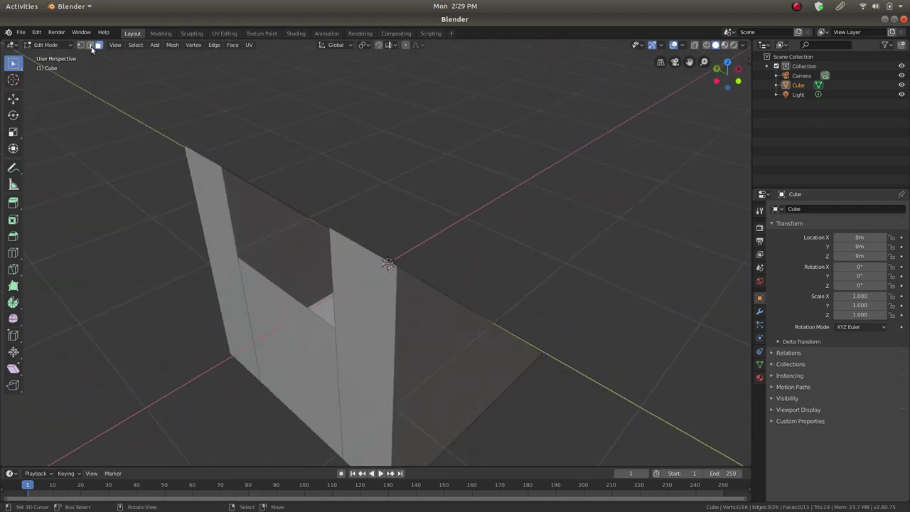
{"action": "left_click", "coordinate": [89, 46]}
{"action": "left_click", "coordinate": [232, 214]}
{"action": "middle_click_drag", "start_coordinate": [232, 214], "coordinate": [485, 207]}
{"action": "key", "text": "f"}
{"action": "left_click", "coordinate": [486, 205], "text": "shift"}
{"action": "left_click", "coordinate": [528, 238], "text": "shift"}
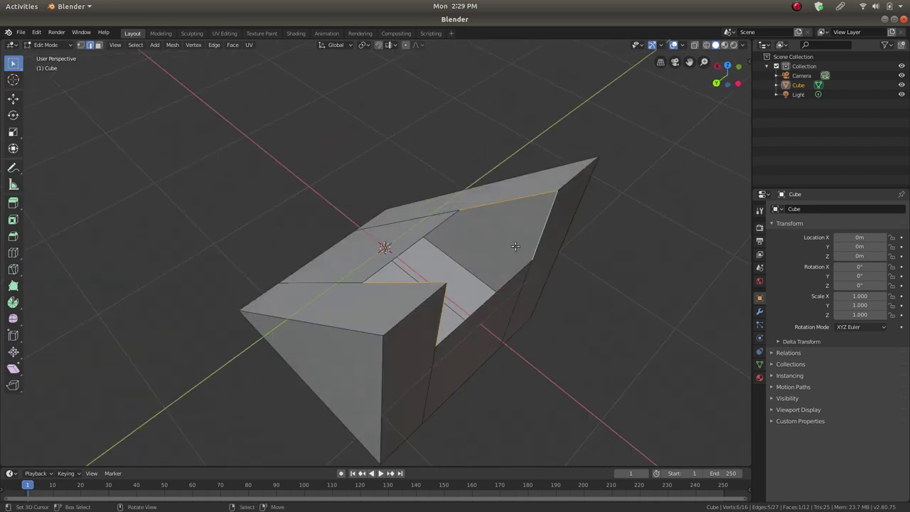
{"action": "key", "text": "f"}
{"action": "middle_click_drag", "start_coordinate": [474, 240], "coordinate": [405, 236]}
{"action": "left_click", "coordinate": [418, 245], "text": "shift"}
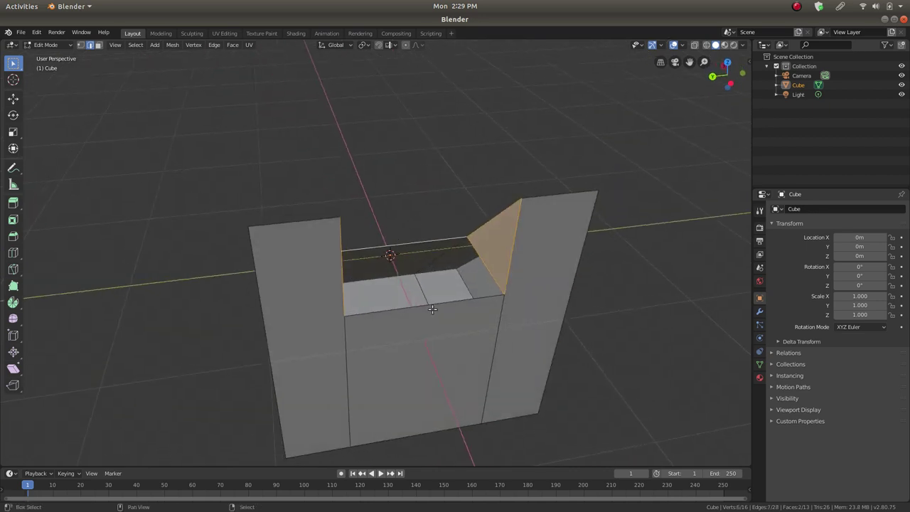
{"action": "key", "text": "f"}
Select the entire notched wedge and merge its vertices by distance
{"action": "middle_click_drag", "start_coordinate": [444, 226], "coordinate": [390, 240]}
{"action": "key", "text": "a"}
{"action": "middle_click_drag", "start_coordinate": [477, 191], "coordinate": [341, 172]}
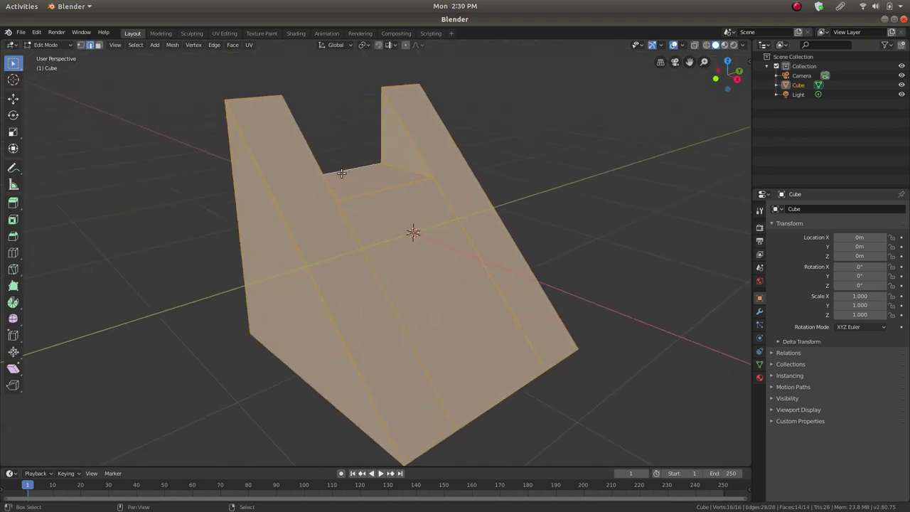
{"action": "key", "text": "ctrl+v"}
{"action": "mouse_move", "coordinate": [375, 202]}
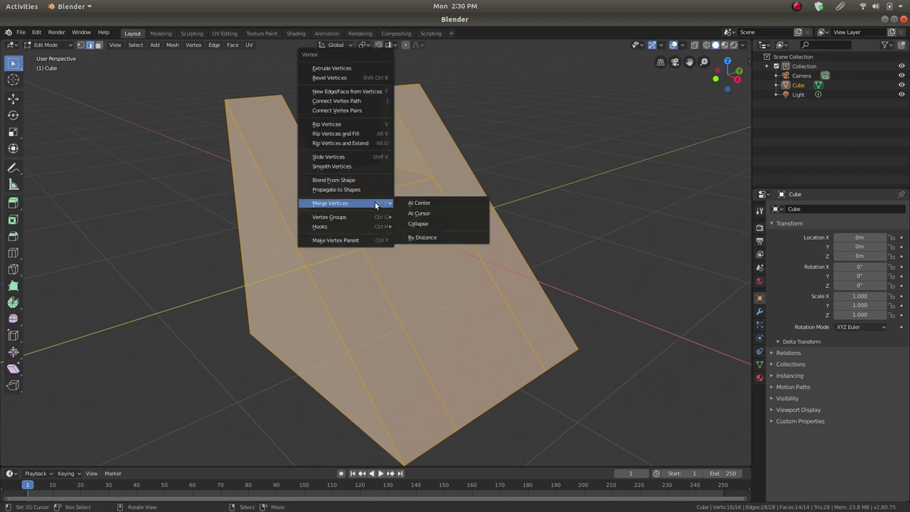
{"action": "left_click", "coordinate": [434, 237]}
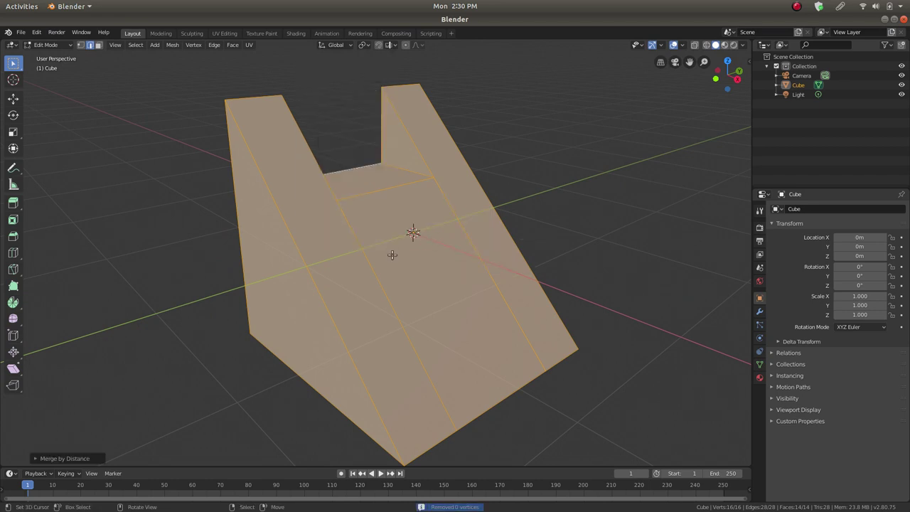
Bevel the front and back edges of the notch floor with a width of about 0.22 m
{"action": "middle_click_drag", "start_coordinate": [405, 219], "coordinate": [300, 269]}
{"action": "left_click", "coordinate": [270, 225]}
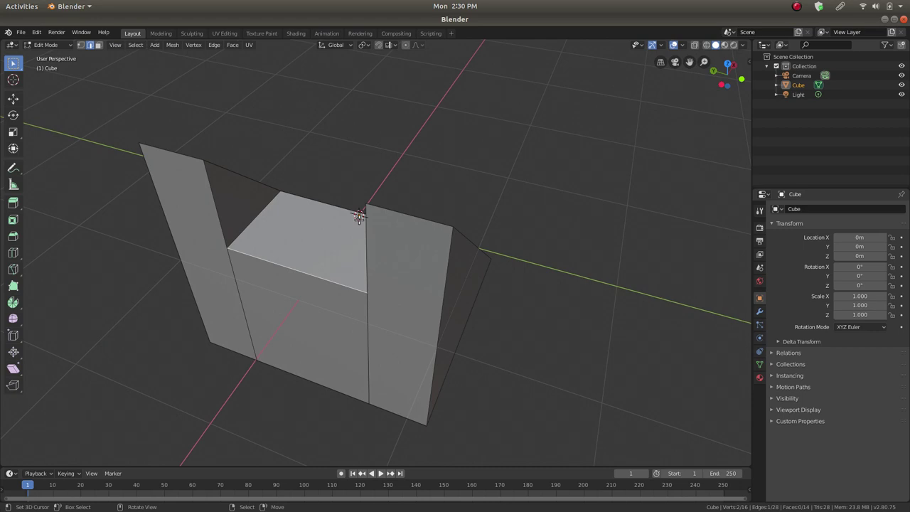
{"action": "left_click", "coordinate": [313, 200], "text": "ctrl"}
{"action": "middle_click_drag", "start_coordinate": [529, 211], "coordinate": [395, 227]}
{"action": "middle_click_drag", "start_coordinate": [357, 270], "coordinate": [370, 215]}
{"action": "left_click", "coordinate": [430, 239]}
{"action": "left_click", "coordinate": [406, 199], "text": "shift"}
{"action": "middle_click_drag", "start_coordinate": [407, 200], "coordinate": [423, 281]}
{"action": "key", "text": "ctrl+b"}
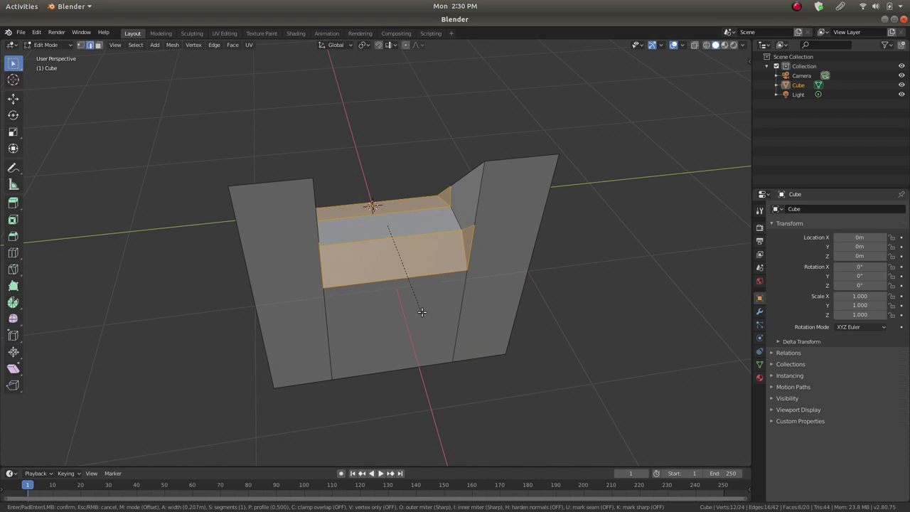
{"action": "left_click", "coordinate": [369, 321]}
Adjust the notch floor's bevel to 6 segments and a width of 0.195 m
{"action": "middle_click_drag", "start_coordinate": [369, 321], "coordinate": [356, 248]}
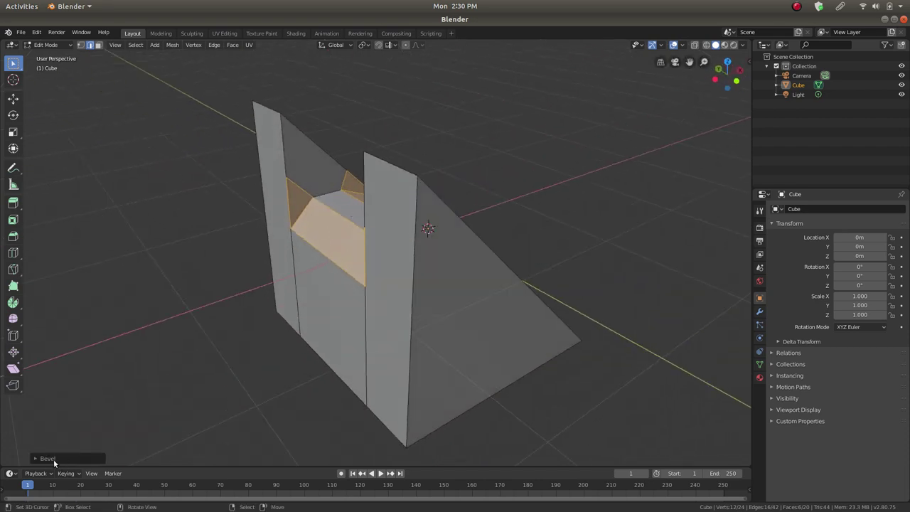
{"action": "left_click", "coordinate": [47, 459]}
{"action": "middle_click_drag", "start_coordinate": [334, 235], "coordinate": [140, 362]}
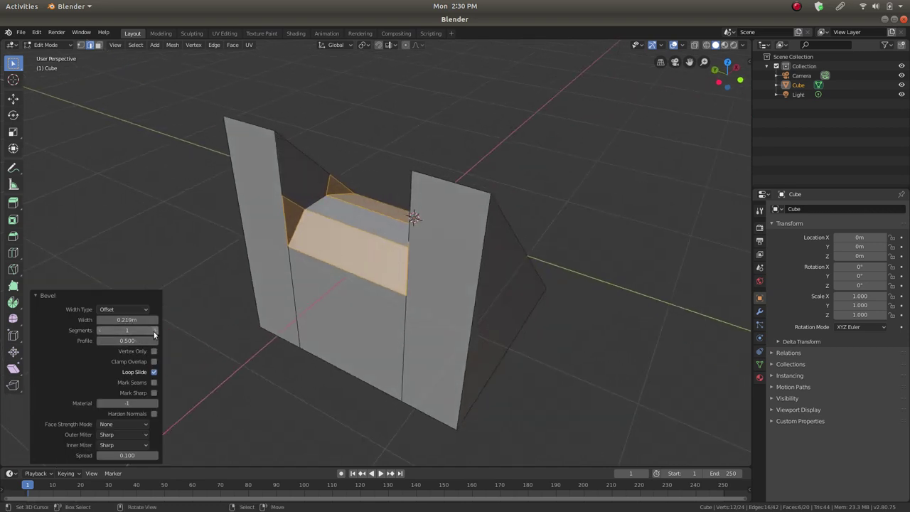
{"action": "left_click", "coordinate": [154, 331]}
{"action": "left_click", "coordinate": [153, 331]}
{"action": "left_click", "coordinate": [153, 331]}
{"action": "mouse_move", "coordinate": [437, 205]}
{"action": "middle_mouse_down"}
{"action": "mouse_move", "coordinate": [429, 220]}
{"action": "mouse_move", "coordinate": [425, 212]}
{"action": "middle_mouse_up"}
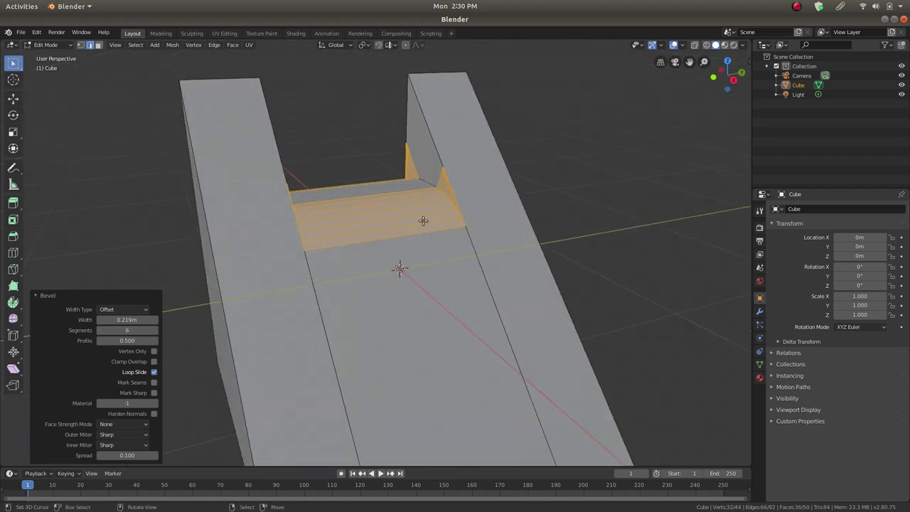
{"action": "middle_click_drag", "start_coordinate": [401, 180], "coordinate": [285, 287]}
{"action": "mouse_move", "coordinate": [127, 319]}
{"action": "left_mouse_down"}
{"action": "mouse_move", "coordinate": [107, 319]}
{"action": "mouse_move", "coordinate": [125, 319]}
{"action": "left_mouse_up"}
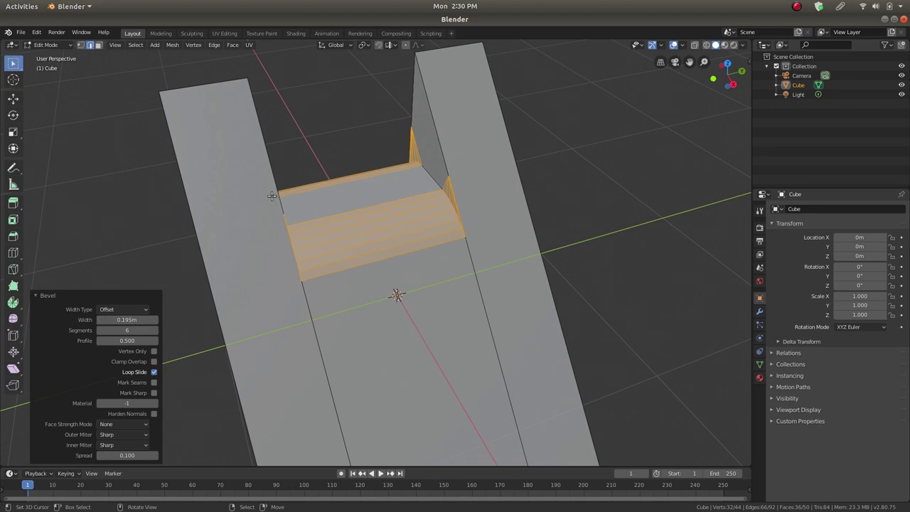
Select the connected edges along one side of the notch, where the rounded floor meets the side wall
{"action": "left_click", "coordinate": [262, 148]}
{"action": "middle_click_drag", "start_coordinate": [295, 171], "coordinate": [329, 292]}
{"action": "middle_click_drag", "start_coordinate": [307, 201], "coordinate": [432, 262]}
{"action": "scroll", "coordinate": [432, 262], "scroll_direction": "up", "scroll_amount": 3}
{"action": "middle_click_drag", "start_coordinate": [444, 313], "coordinate": [351, 375]}
{"action": "middle_click_drag", "start_coordinate": [472, 319], "coordinate": [394, 338]}
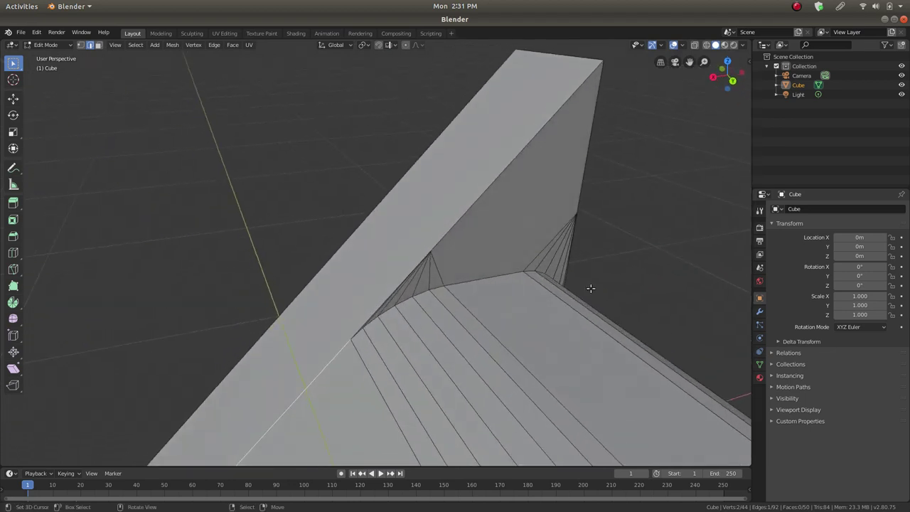
{"action": "middle_click_drag", "start_coordinate": [530, 292], "coordinate": [484, 324]}
{"action": "left_click", "coordinate": [398, 331], "text": "ctrl"}
{"action": "key", "text": "ctrl+z"}
{"action": "middle_click_drag", "start_coordinate": [360, 344], "coordinate": [346, 277]}
{"action": "middle_click_drag", "start_coordinate": [439, 239], "coordinate": [452, 300]}
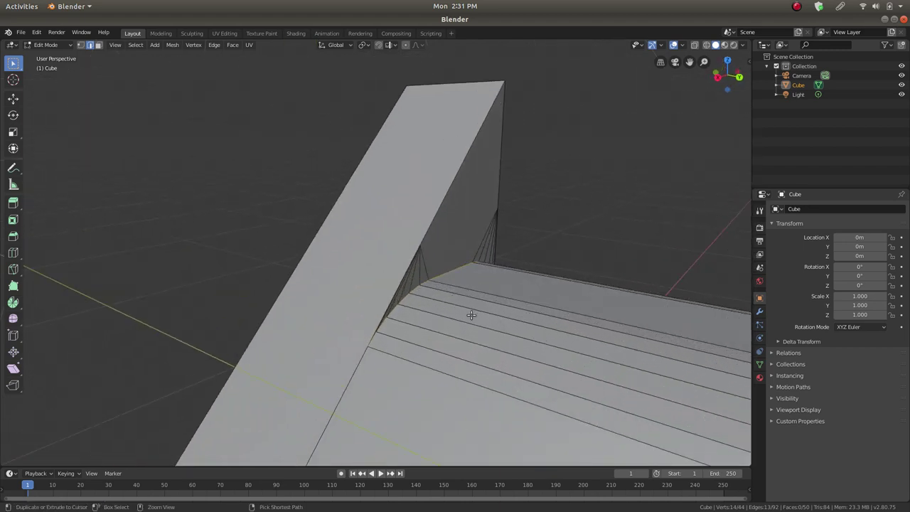
Try a six-segment bevel on the selected side edges, testing Clamp Overlap on and off and a smaller width of 0.0362 m
{"action": "key", "text": "ctrl+b"}
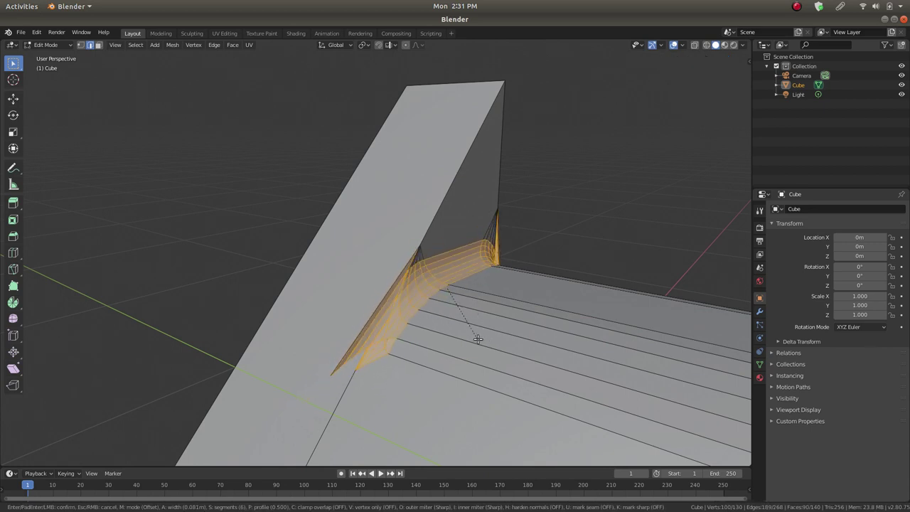
{"action": "left_click", "coordinate": [479, 340]}
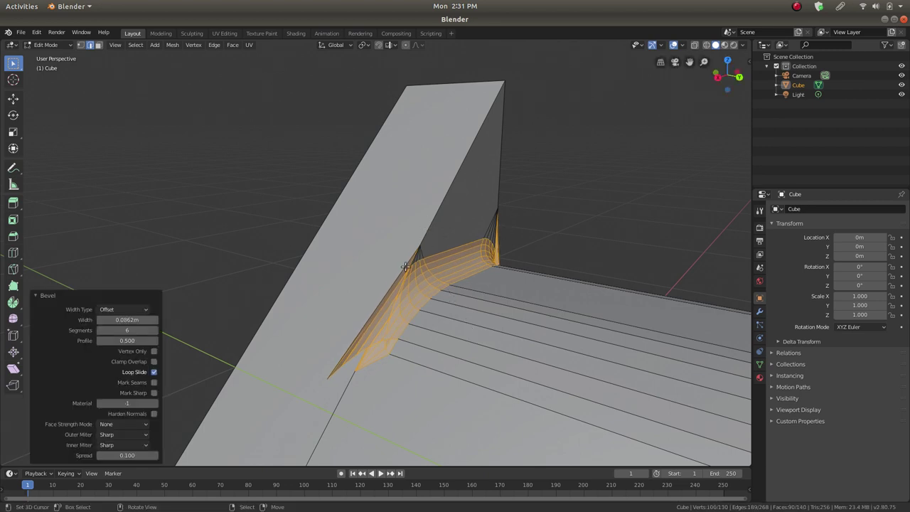
{"action": "middle_click_drag", "start_coordinate": [387, 337], "coordinate": [412, 295]}
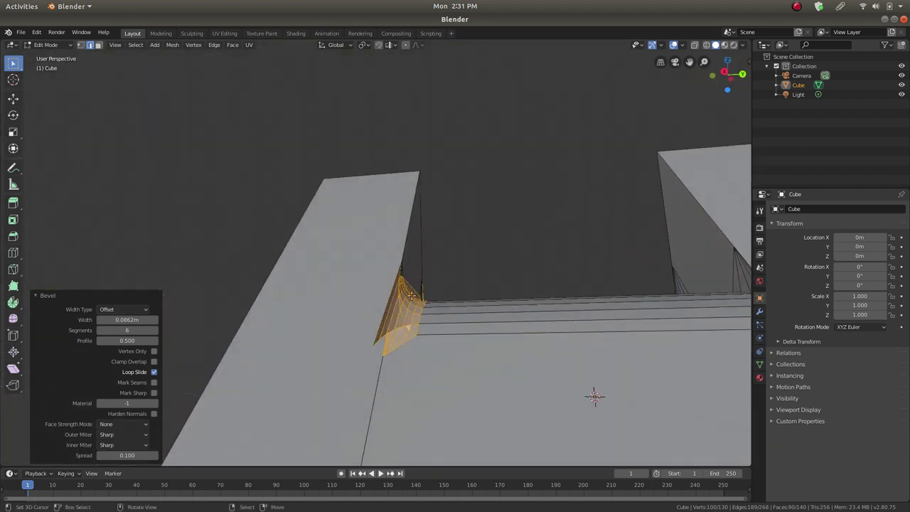
{"action": "left_click", "coordinate": [154, 362]}
{"action": "middle_click_drag", "start_coordinate": [509, 286], "coordinate": [476, 311]}
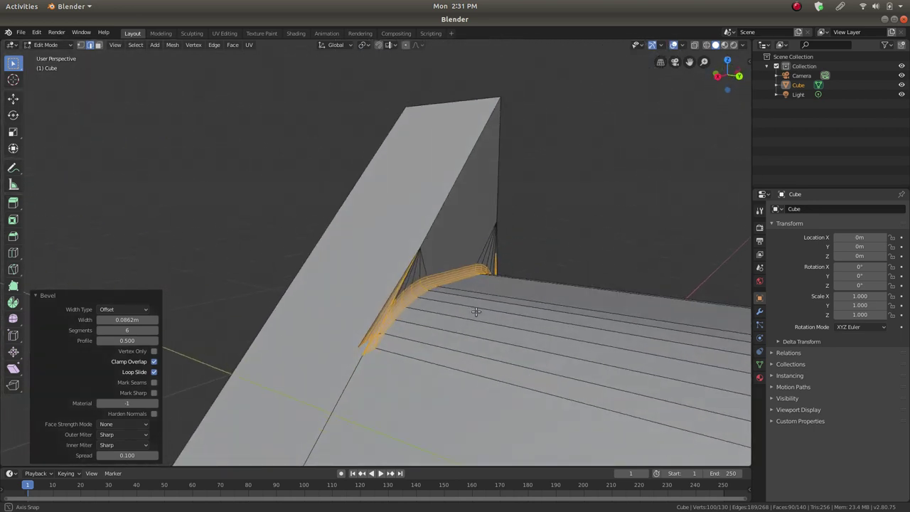
{"action": "left_click", "coordinate": [153, 361]}
{"action": "middle_click_drag", "start_coordinate": [380, 236], "coordinate": [405, 243]}
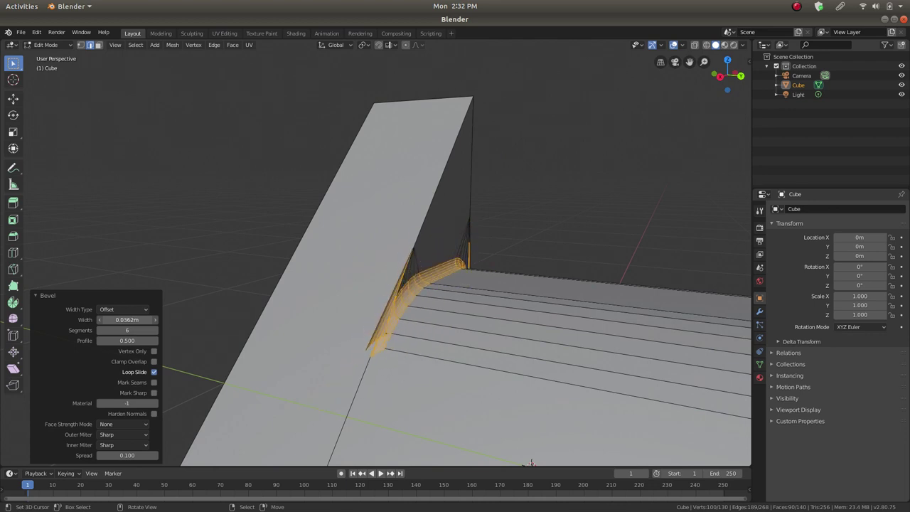
{"action": "mouse_move", "coordinate": [127, 319]}
{"action": "left_mouse_down"}
{"action": "mouse_move", "coordinate": [168, 319]}
{"action": "mouse_move", "coordinate": [114, 320]}
{"action": "left_mouse_up"}
Extend the selection with the matching edge path along the opposite side of the notch floor, without filling the region
{"action": "middle_click_drag", "start_coordinate": [353, 299], "coordinate": [548, 223]}
{"action": "key", "text": "alt+a"}
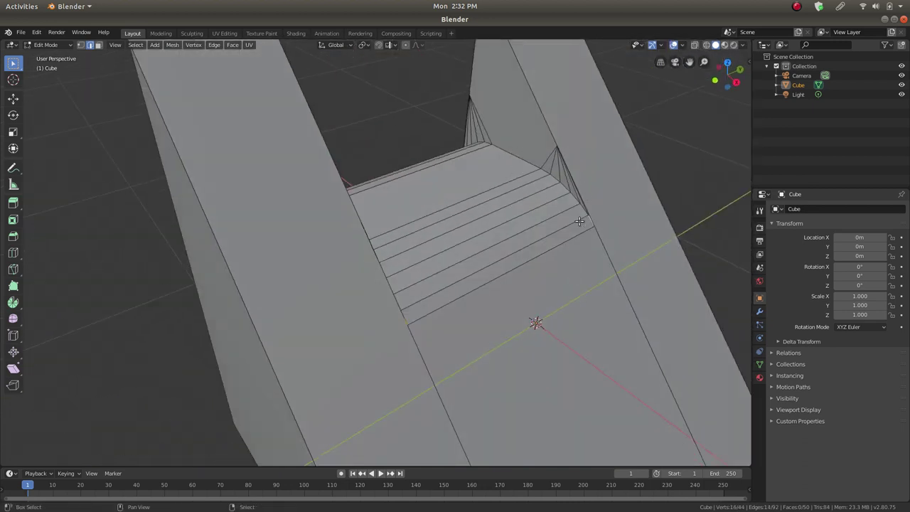
{"action": "left_click", "coordinate": [509, 159], "text": "ctrl"}
{"action": "middle_click_drag", "start_coordinate": [471, 178], "coordinate": [287, 287]}
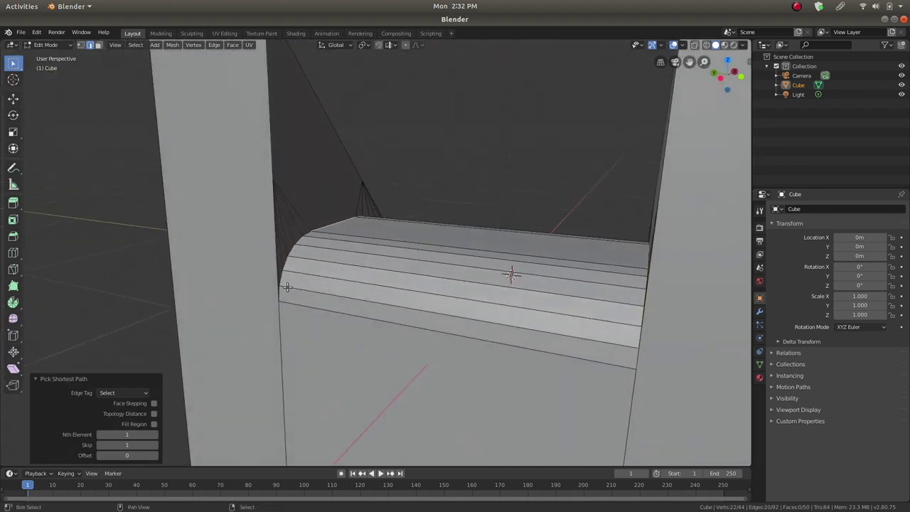
{"action": "left_click", "coordinate": [282, 292], "text": "ctrl+shift"}
{"action": "middle_click_drag", "start_coordinate": [303, 250], "coordinate": [301, 264]}
{"action": "left_click", "coordinate": [301, 264], "text": "alt"}
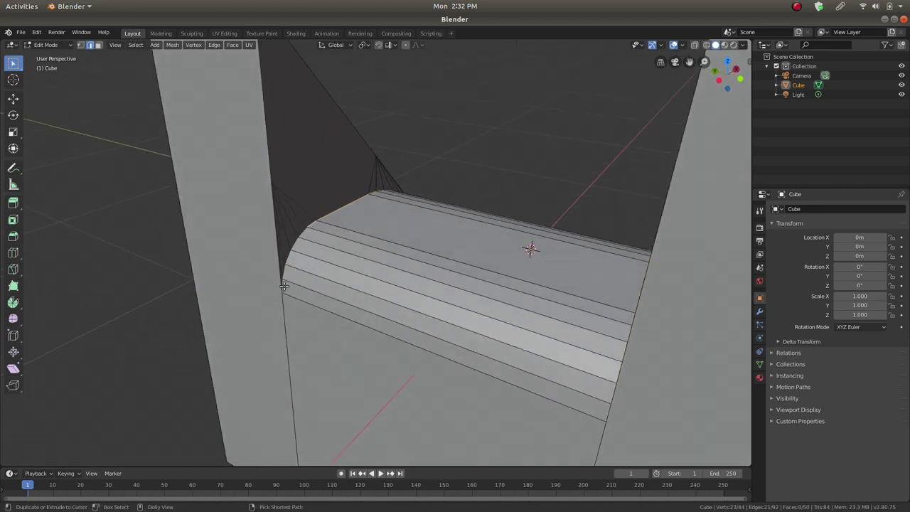
{"action": "left_click", "coordinate": [284, 285], "text": "ctrl+shift"}
{"action": "key", "text": "ctrl+z"}
{"action": "middle_click_drag", "start_coordinate": [322, 236], "coordinate": [301, 228]}
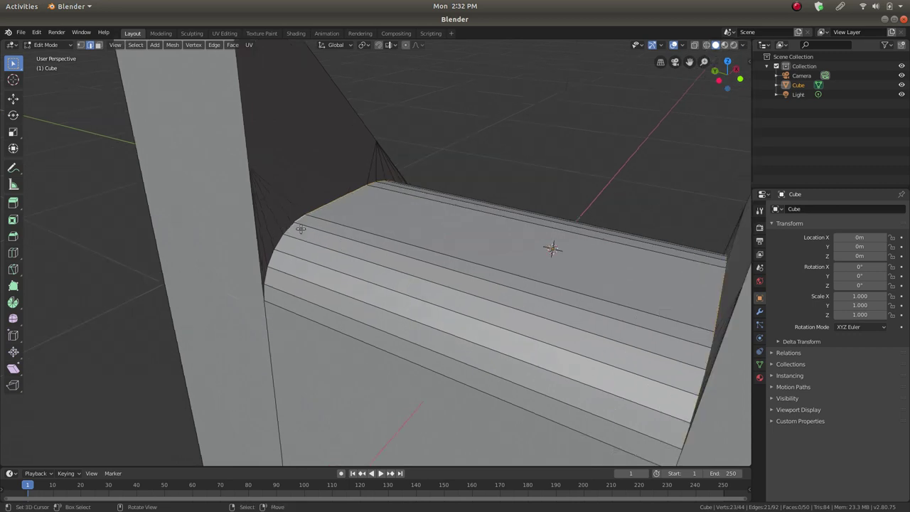
{"action": "left_click", "coordinate": [273, 259], "text": "ctrl+shift"}
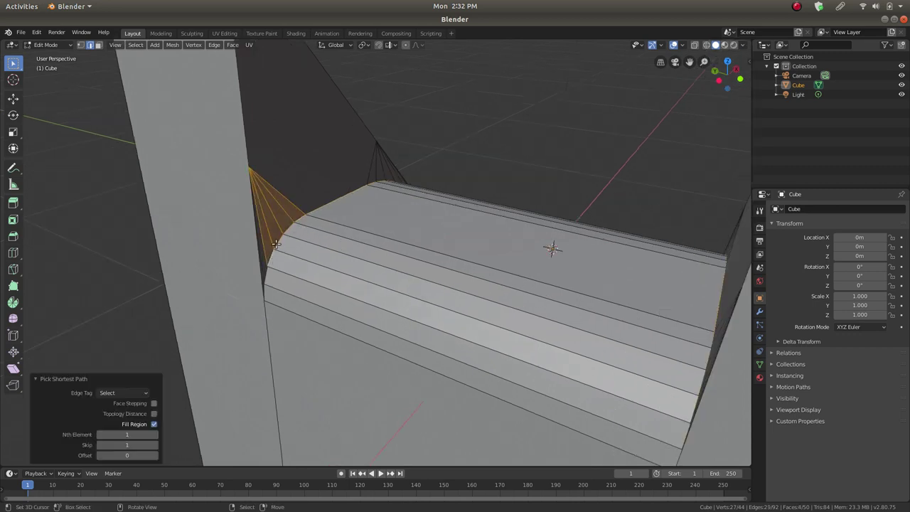
{"action": "key", "text": "ctrl+z"}
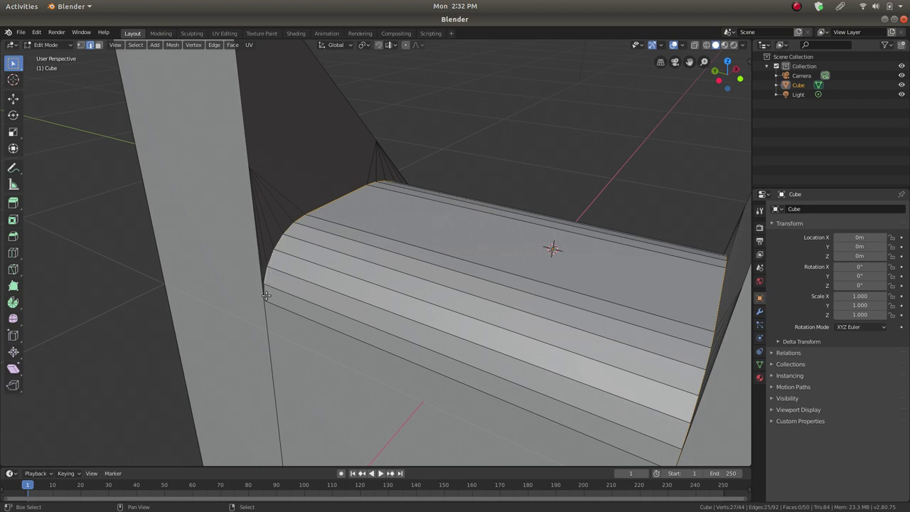
{"action": "middle_click_drag", "start_coordinate": [379, 236], "coordinate": [308, 230]}
Bevel the selected edges on both sides of the notch floor about 0.121 m wide and lower the segment count
{"action": "key", "text": "ctrl+b"}
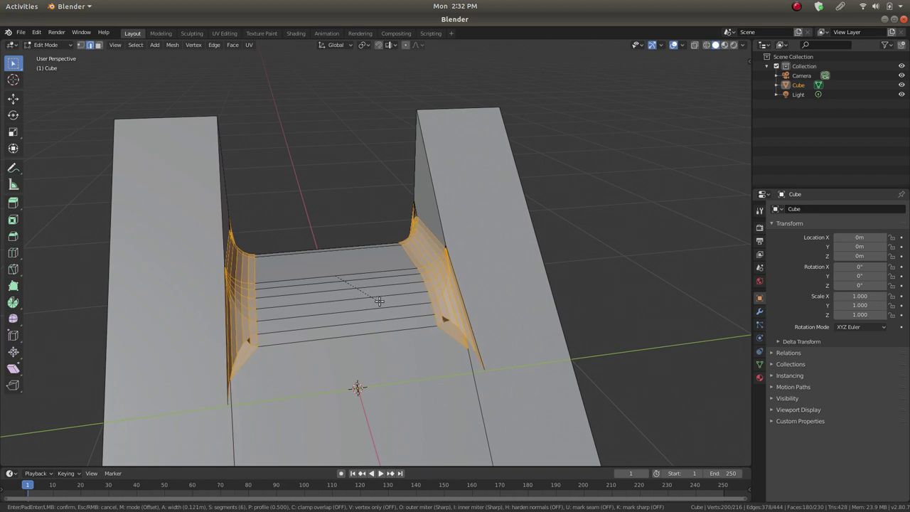
{"action": "left_click", "coordinate": [379, 301]}
{"action": "middle_click_drag", "start_coordinate": [392, 290], "coordinate": [13, 352]}
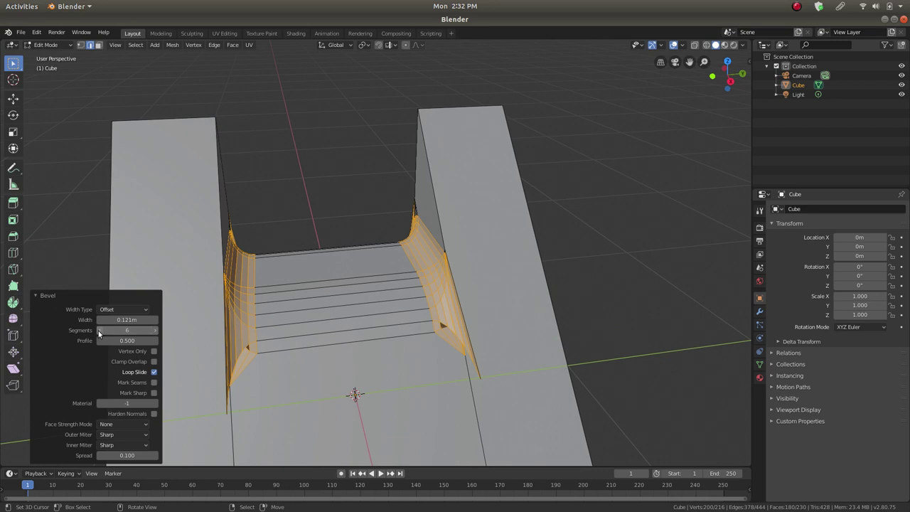
{"action": "middle_click_drag", "start_coordinate": [334, 293], "coordinate": [396, 231]}
{"action": "left_click", "coordinate": [347, 296]}
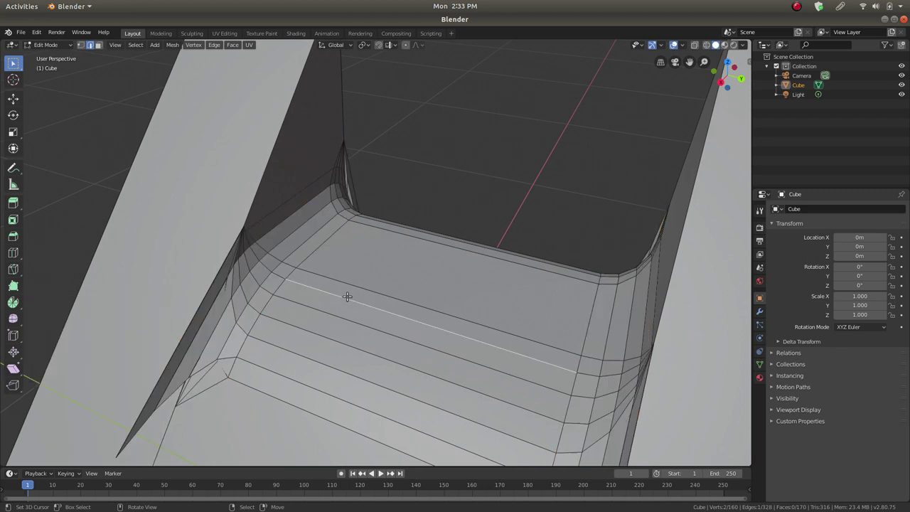
Switch to Object Mode and apply smooth shading to the notched wedge
{"action": "middle_click_drag", "start_coordinate": [341, 220], "coordinate": [426, 211]}
{"action": "key", "text": "Tab"}
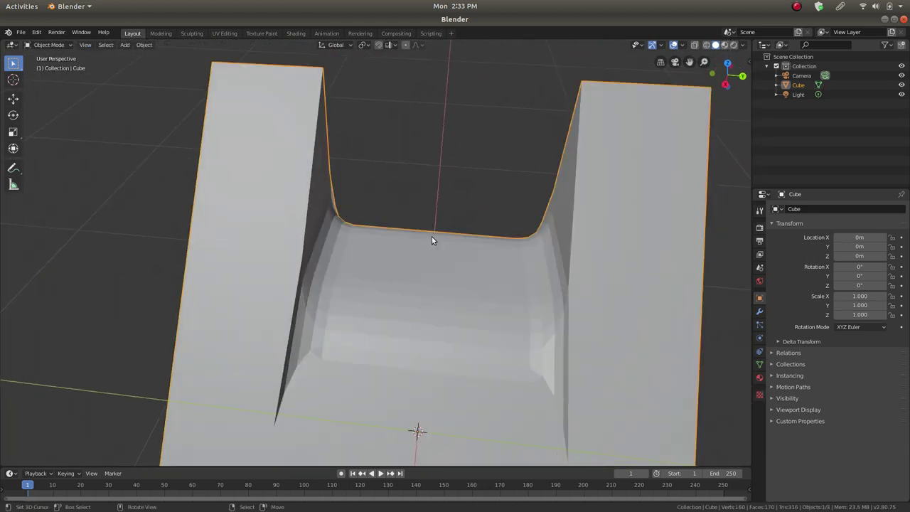
{"action": "scroll", "coordinate": [431, 238], "scroll_direction": "down", "scroll_amount": 3}
{"action": "mouse_move", "coordinate": [415, 254]}
{"action": "middle_mouse_down"}
{"action": "mouse_move", "coordinate": [402, 276]}
{"action": "mouse_move", "coordinate": [433, 228]}
{"action": "mouse_move", "coordinate": [492, 276]}
{"action": "mouse_move", "coordinate": [412, 264]}
{"action": "middle_mouse_up"}
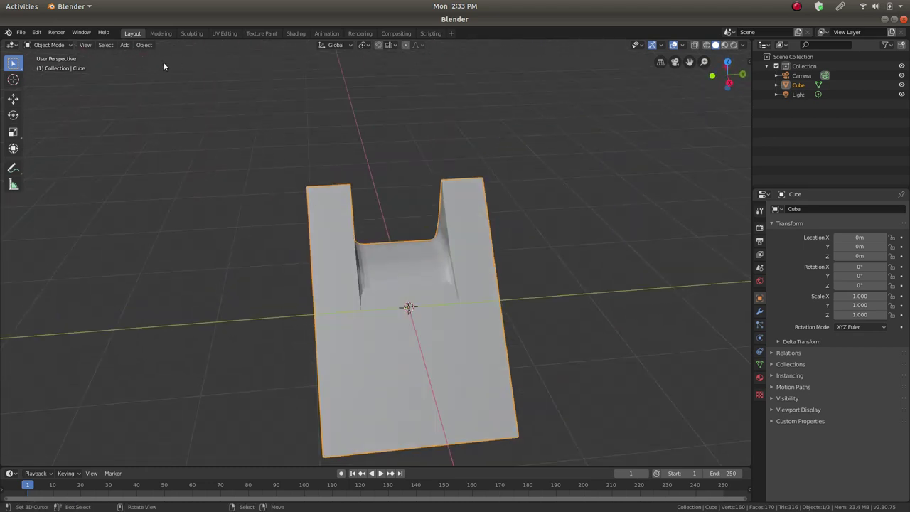
{"action": "left_click", "coordinate": [142, 44]}
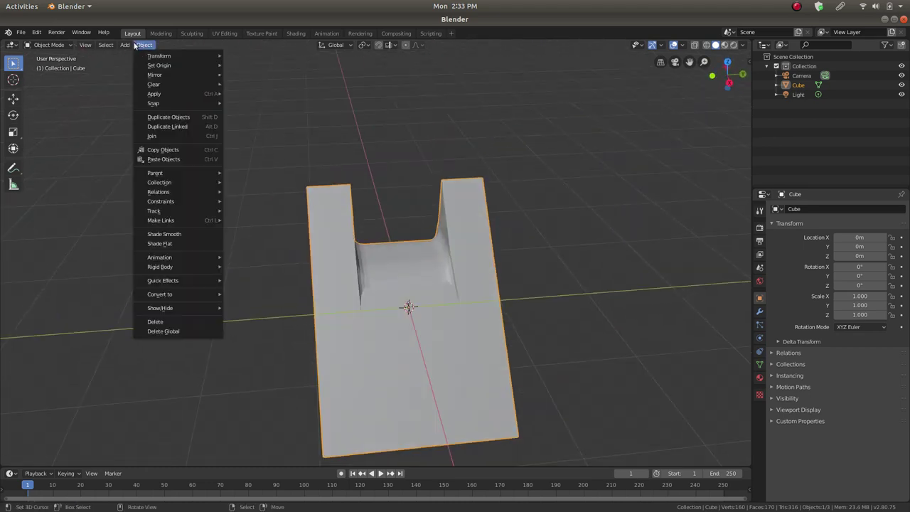
{"action": "left_click", "coordinate": [190, 236]}
Add an Edge Split modifier to the notched wedge and inspect the shading around the notch corners
{"action": "mouse_move", "coordinate": [480, 292]}
{"action": "middle_mouse_down"}
{"action": "mouse_move", "coordinate": [428, 249]}
{"action": "mouse_move", "coordinate": [417, 267]}
{"action": "mouse_move", "coordinate": [355, 261]}
{"action": "mouse_move", "coordinate": [383, 272]}
{"action": "mouse_move", "coordinate": [404, 266]}
{"action": "middle_mouse_up"}
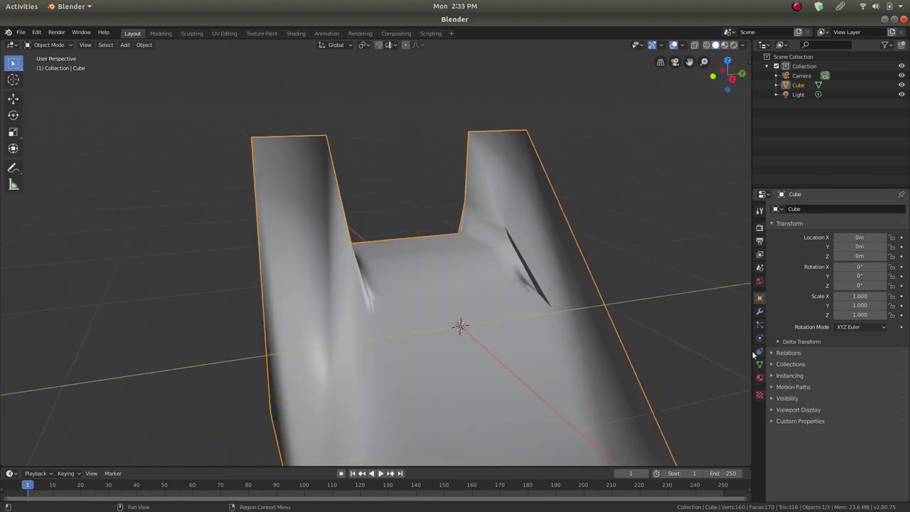
{"action": "left_click", "coordinate": [759, 312]}
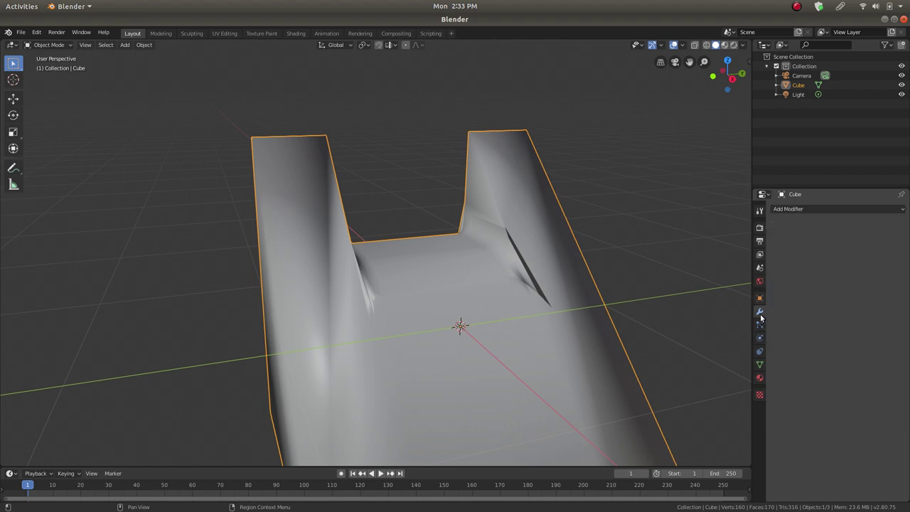
{"action": "left_click", "coordinate": [801, 210]}
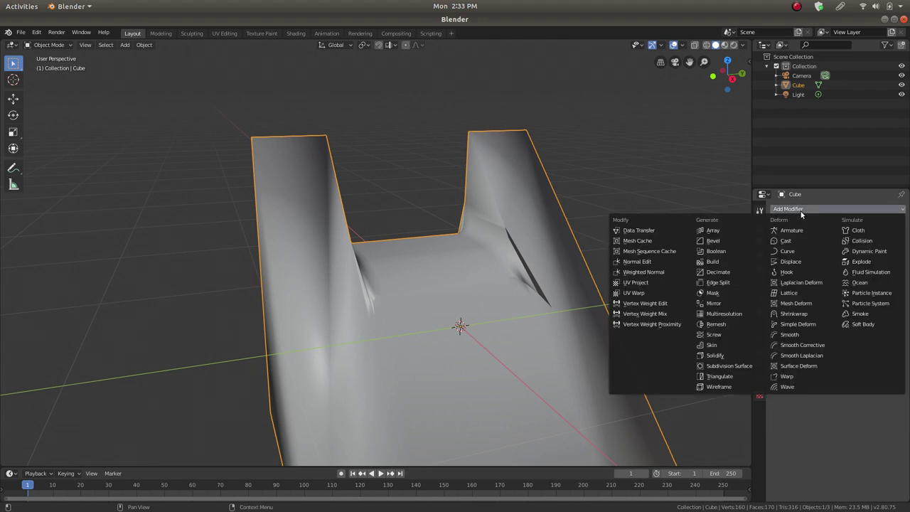
{"action": "left_click", "coordinate": [720, 282]}
{"action": "middle_click_drag", "start_coordinate": [526, 317], "coordinate": [220, 244]}
{"action": "scroll", "coordinate": [276, 257], "scroll_direction": "up", "scroll_amount": 5}
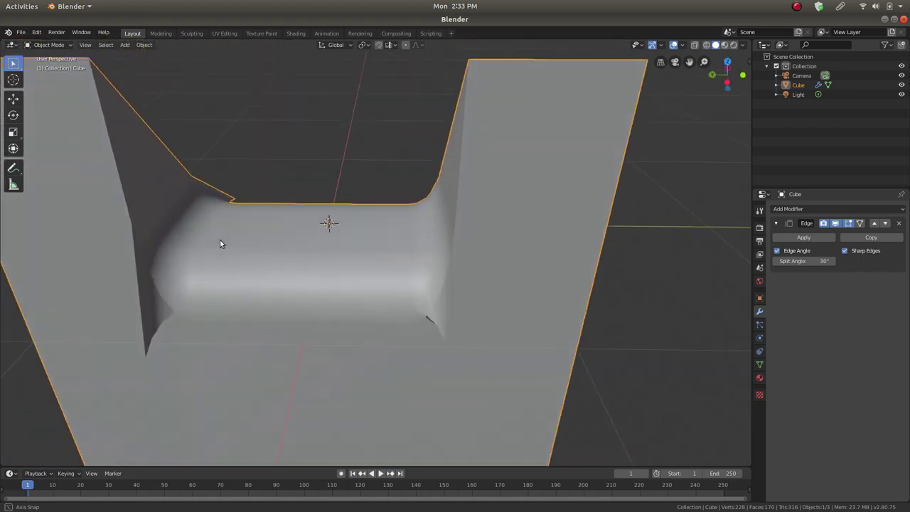
{"action": "middle_click_drag", "start_coordinate": [291, 260], "coordinate": [214, 232]}
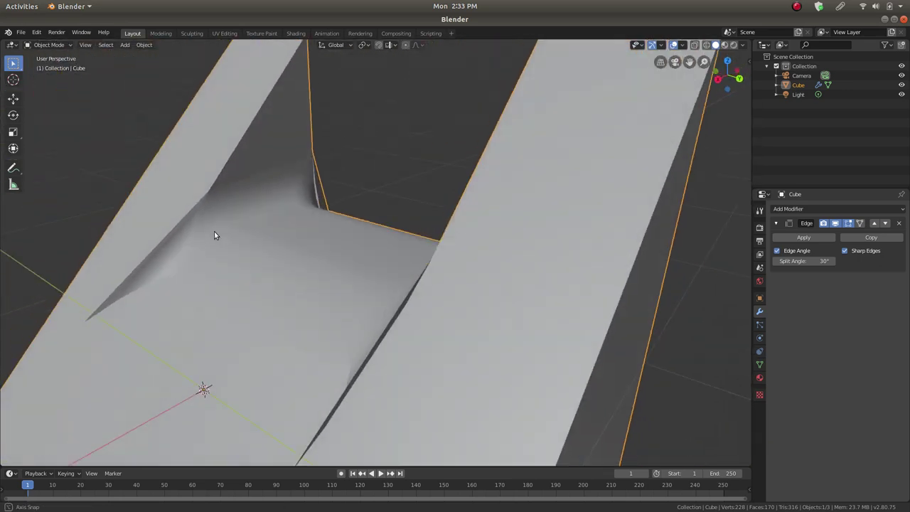
{"action": "middle_click_drag", "start_coordinate": [379, 268], "coordinate": [505, 240], "text": "shift"}
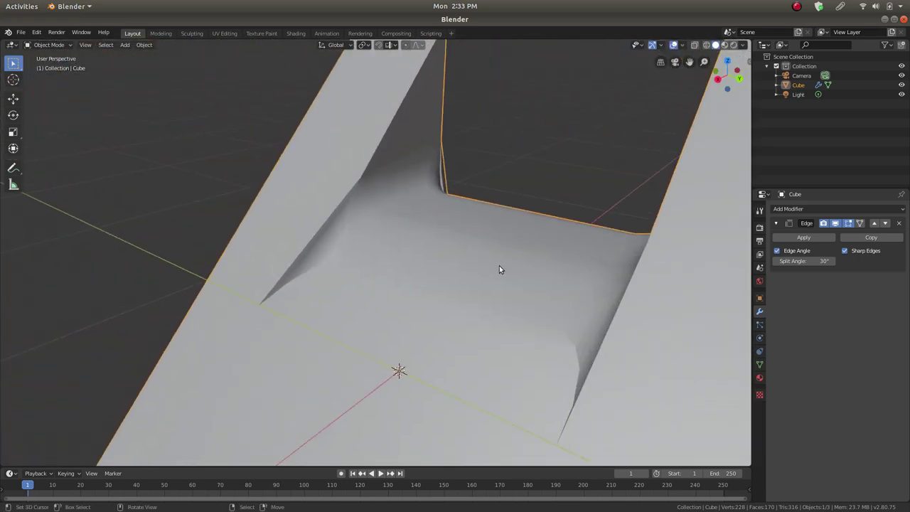
{"action": "middle_click_drag", "start_coordinate": [426, 233], "coordinate": [404, 223]}
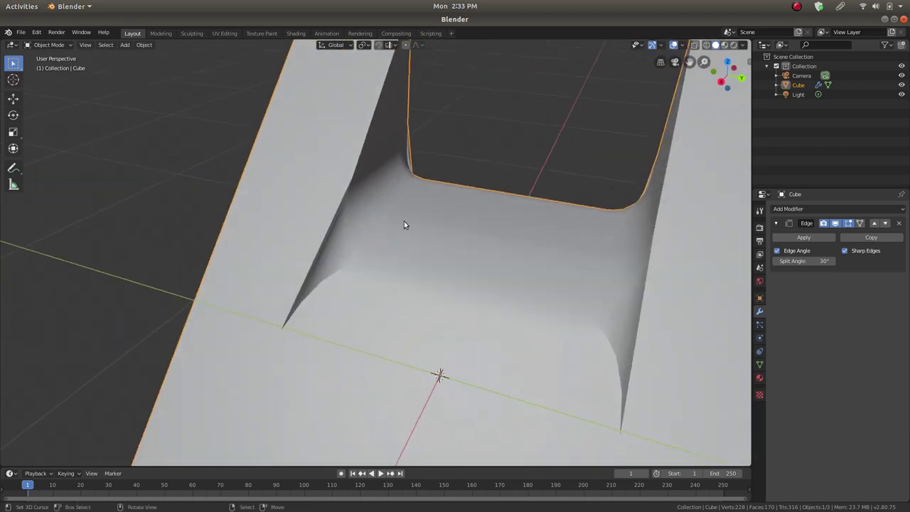
{"action": "middle_click_drag", "start_coordinate": [288, 240], "coordinate": [217, 139]}
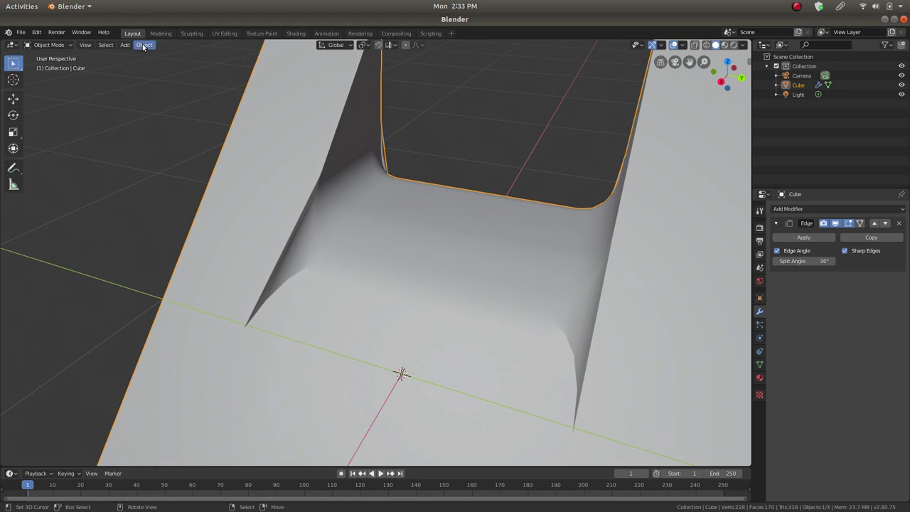
Enter Edit Mode on the notched wedge and switch to face selection
{"action": "key", "text": "Tab"}
{"action": "middle_click_drag", "start_coordinate": [346, 191], "coordinate": [396, 261]}
{"action": "scroll", "coordinate": [358, 277], "scroll_direction": "up", "scroll_amount": 3}
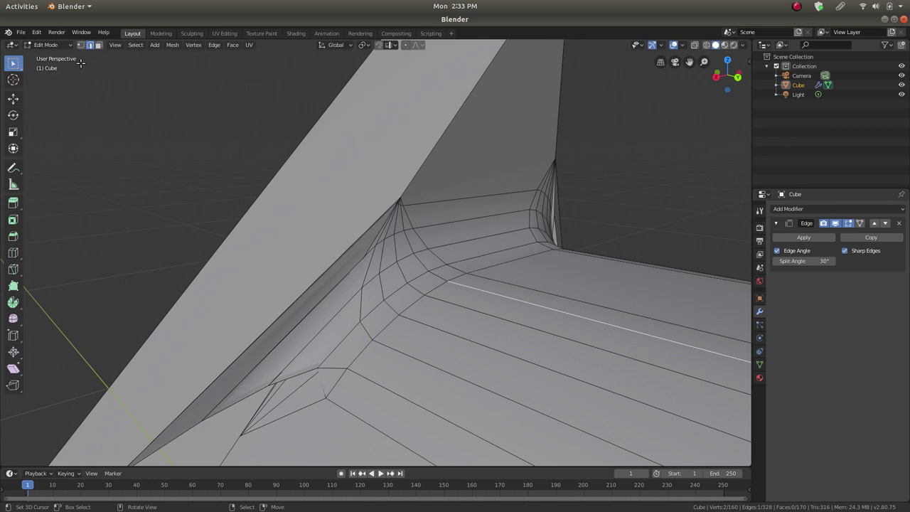
{"action": "left_click", "coordinate": [354, 249]}
{"action": "left_click", "coordinate": [100, 45]}
Delete the thin distorted faces along the front bevel corners on both sides of the notch
{"action": "left_click", "coordinate": [308, 300]}
{"action": "left_click", "coordinate": [320, 313], "text": "shift"}
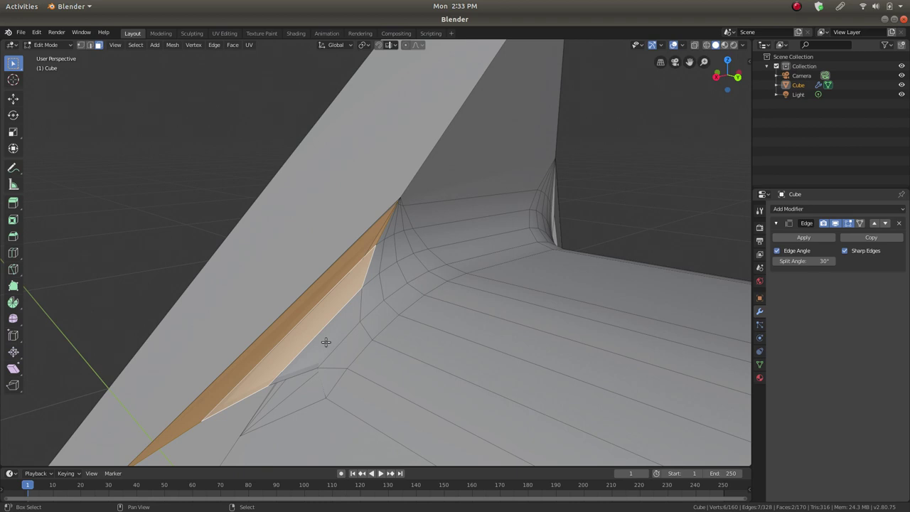
{"action": "left_click", "coordinate": [324, 341], "text": "shift"}
{"action": "left_click", "coordinate": [344, 353], "text": "shift"}
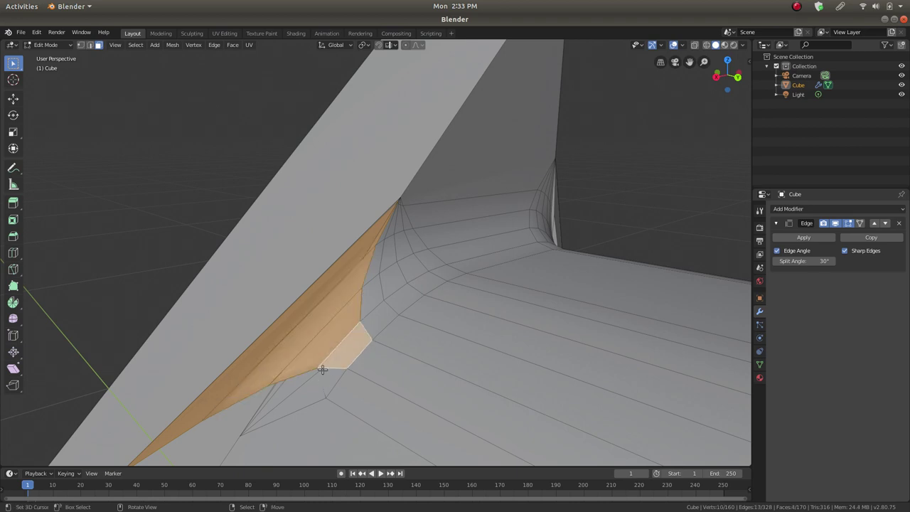
{"action": "middle_click_drag", "start_coordinate": [428, 244], "coordinate": [370, 216]}
{"action": "left_click", "coordinate": [451, 226], "text": "shift"}
{"action": "left_click", "coordinate": [462, 191], "text": "shift"}
{"action": "key", "text": "x"}
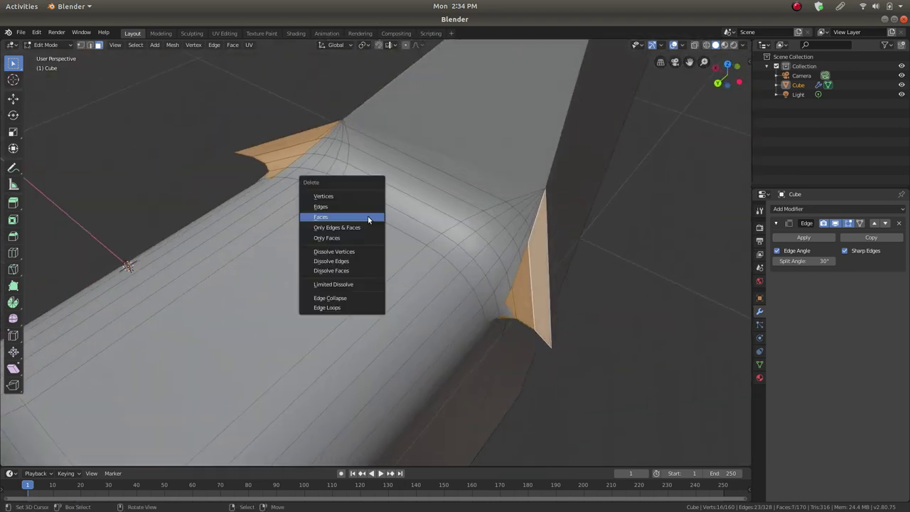
{"action": "left_click", "coordinate": [368, 216]}
Delete the four remaining overlapping faces at one front corner of the notch
{"action": "left_click", "coordinate": [511, 304], "text": "shift"}
{"action": "left_click", "coordinate": [519, 301], "text": "shift"}
{"action": "left_click", "coordinate": [533, 279], "text": "shift"}
{"action": "left_click", "coordinate": [542, 261], "text": "shift"}
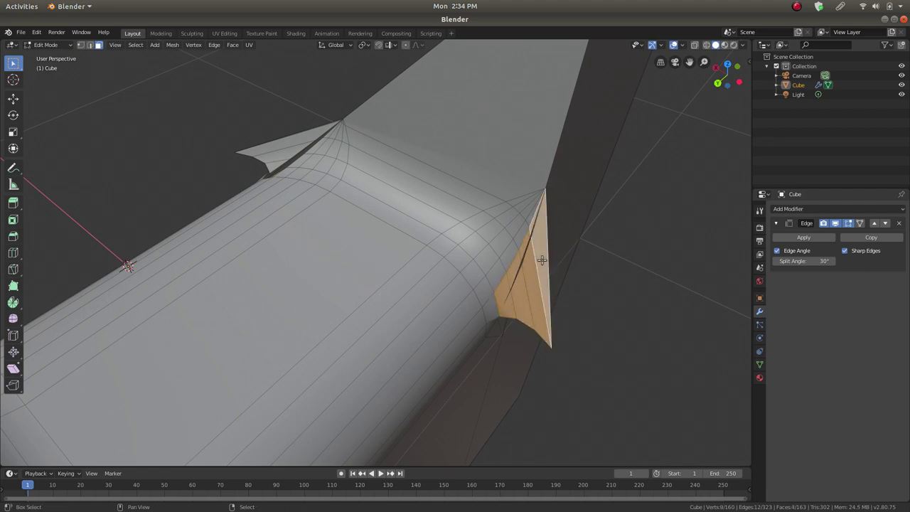
{"action": "key", "text": "x"}
{"action": "left_click", "coordinate": [541, 260]}
Delete the leftover distorted faces beside the front corner holes of the notch
{"action": "middle_click_drag", "start_coordinate": [381, 198], "coordinate": [455, 192]}
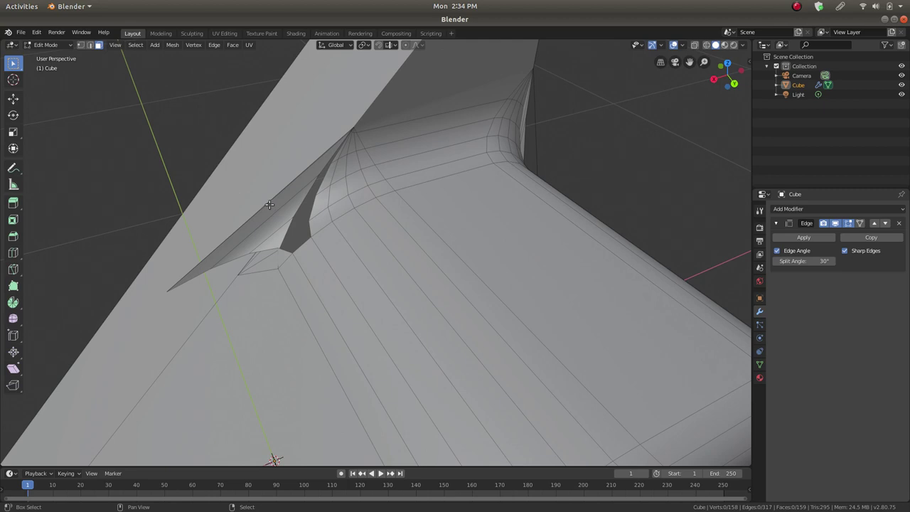
{"action": "left_click", "coordinate": [269, 204]}
{"action": "key", "text": "x"}
{"action": "left_click", "coordinate": [277, 235]}
{"action": "middle_click_drag", "start_coordinate": [353, 262], "coordinate": [467, 259]}
{"action": "left_click", "coordinate": [476, 247]}
{"action": "key", "text": "x"}
{"action": "left_click", "coordinate": [460, 254]}
Delete the stray faces still overlapping the notch's other front corner
{"action": "middle_click_drag", "start_coordinate": [460, 255], "coordinate": [468, 274]}
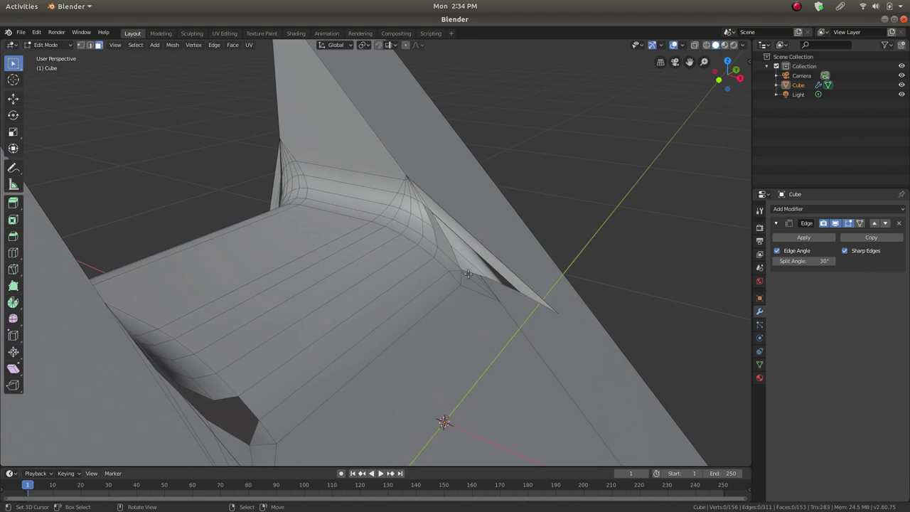
{"action": "left_click", "coordinate": [467, 269]}
{"action": "left_click", "coordinate": [475, 243], "text": "shift"}
{"action": "key", "text": "x"}
{"action": "left_click", "coordinate": [474, 240]}
Delete both layers of sliver faces between the side wall and the bevel at the remaining distorted notch corner
{"action": "middle_click_drag", "start_coordinate": [186, 190], "coordinate": [169, 324]}
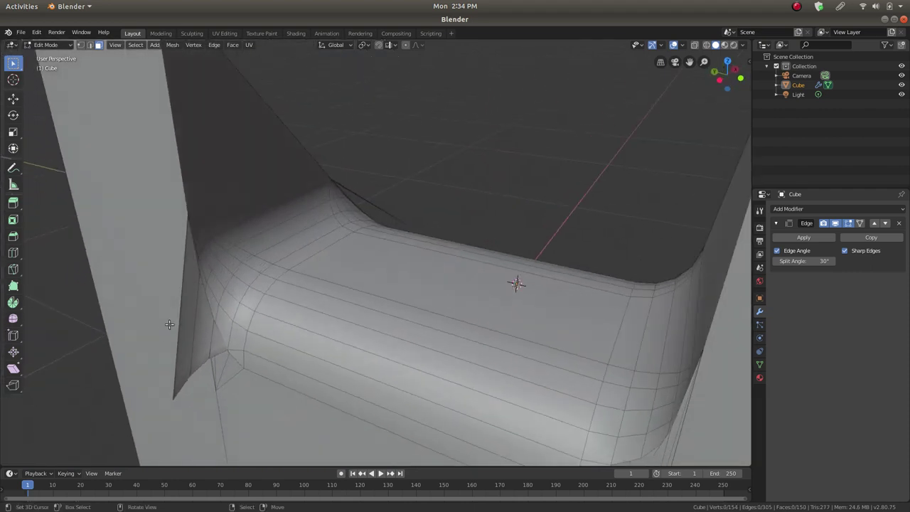
{"action": "left_click", "coordinate": [191, 309]}
{"action": "left_click", "coordinate": [219, 355], "text": "shift"}
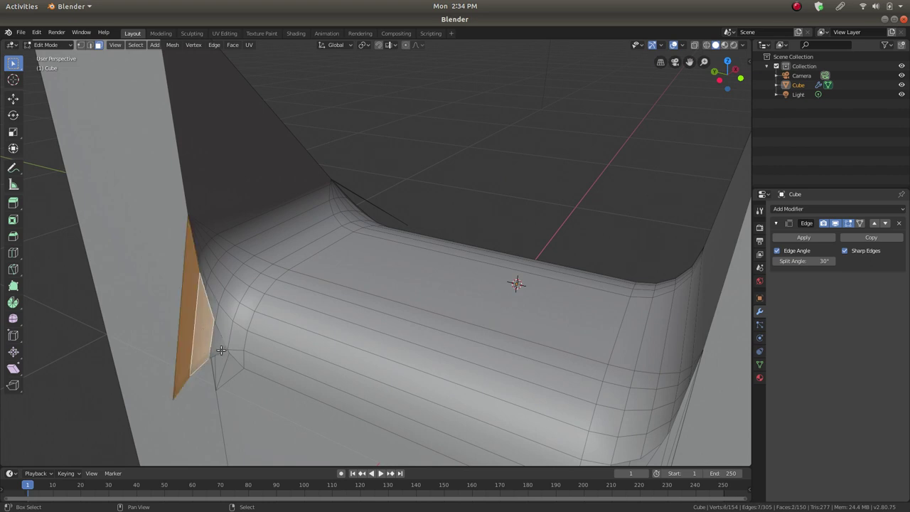
{"action": "key", "text": "x"}
{"action": "left_click", "coordinate": [220, 348]}
{"action": "left_click", "coordinate": [218, 346]}
{"action": "left_click", "coordinate": [200, 335], "text": "shift"}
{"action": "left_click", "coordinate": [192, 328], "text": "shift"}
{"action": "left_click", "coordinate": [181, 301], "text": "shift"}
{"action": "key", "text": "x"}
{"action": "left_click", "coordinate": [180, 300]}
Merge all vertices of the wedge mesh by distance at 0.0001 m
{"action": "middle_click_drag", "start_coordinate": [258, 311], "coordinate": [74, 311]}
{"action": "key", "text": "a"}
{"action": "scroll", "coordinate": [237, 254], "scroll_direction": "down", "scroll_amount": 3}
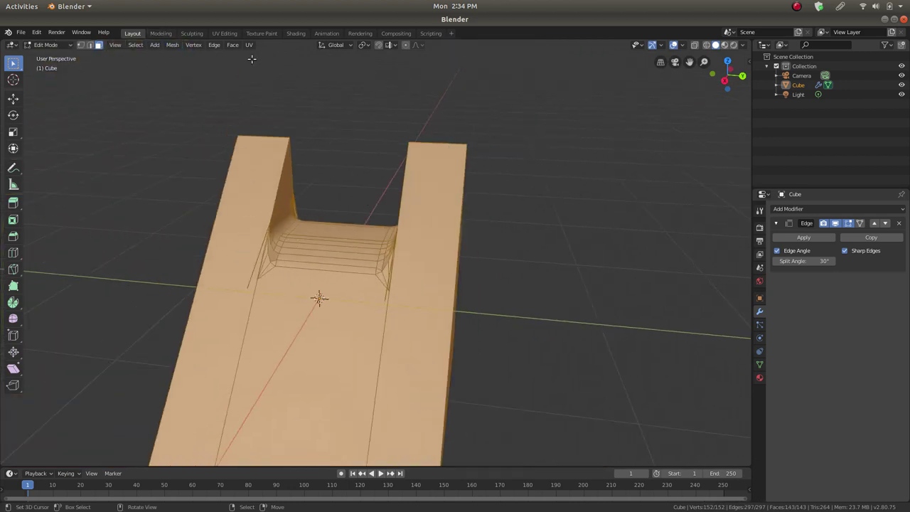
{"action": "left_click", "coordinate": [200, 46]}
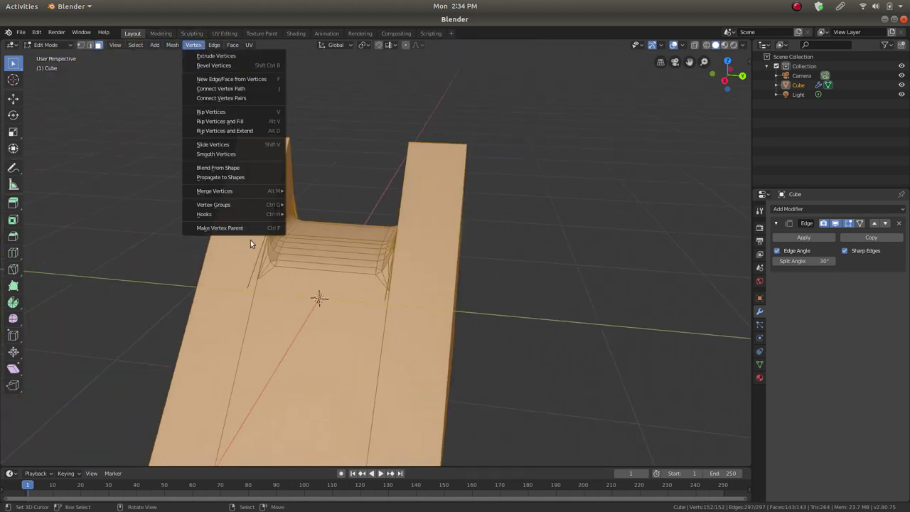
{"action": "mouse_move", "coordinate": [261, 189]}
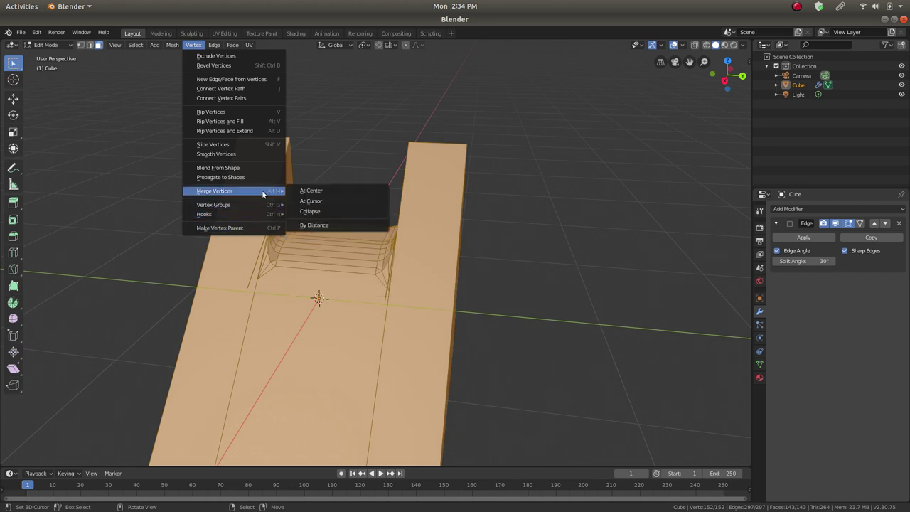
{"action": "left_click", "coordinate": [324, 226]}
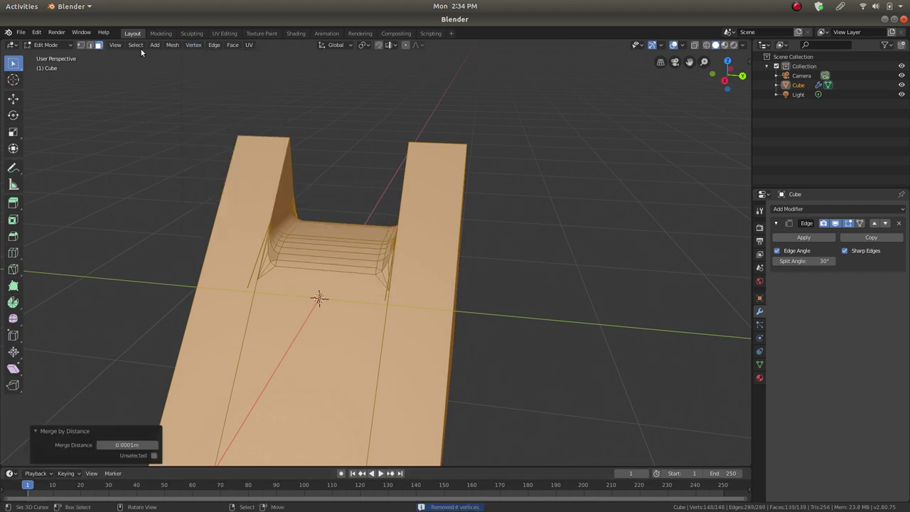
Delete loose vertices and edges from the mesh and run Degenerate Dissolve on all of it at 0.0001 m
{"action": "left_click", "coordinate": [174, 45]}
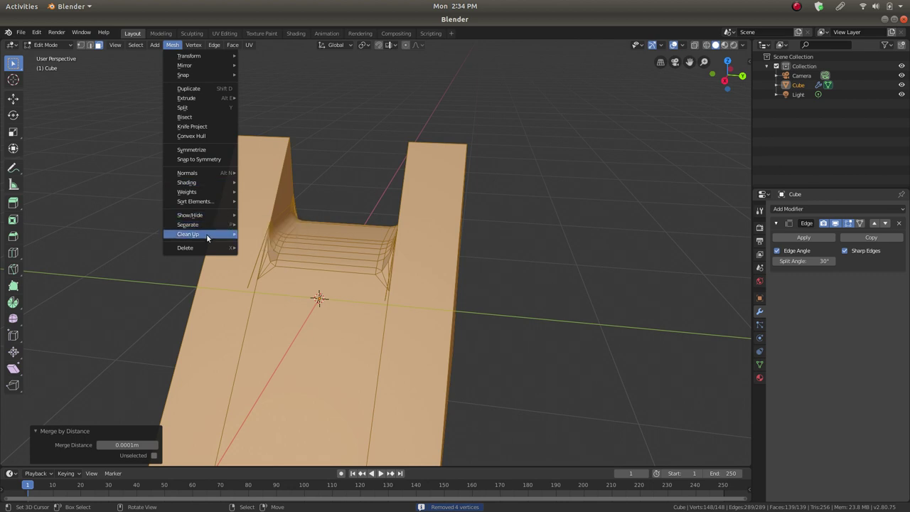
{"action": "mouse_move", "coordinate": [207, 238]}
{"action": "left_click", "coordinate": [263, 233]}
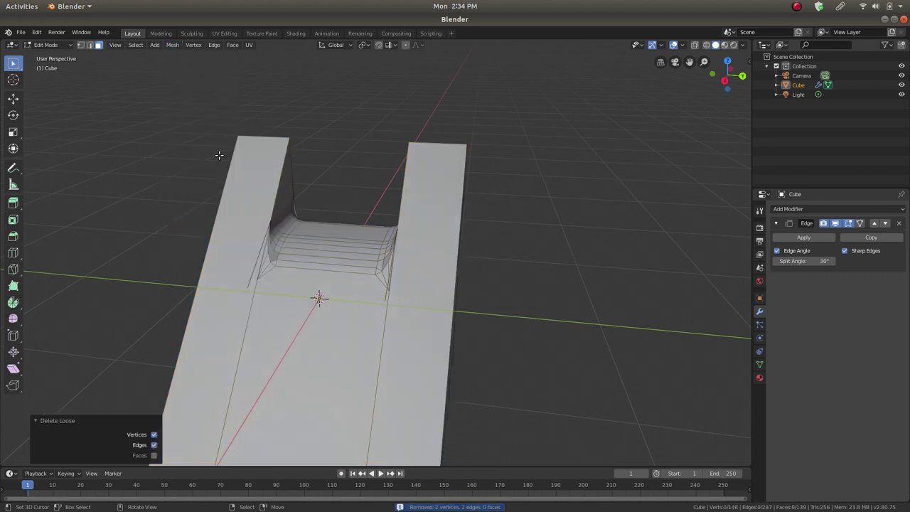
{"action": "key", "text": "a"}
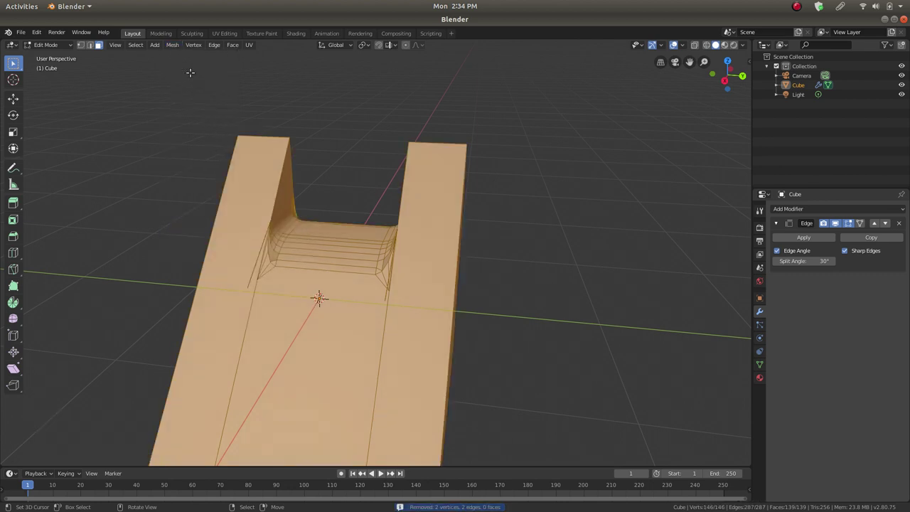
{"action": "left_click", "coordinate": [174, 45]}
{"action": "mouse_move", "coordinate": [208, 237]}
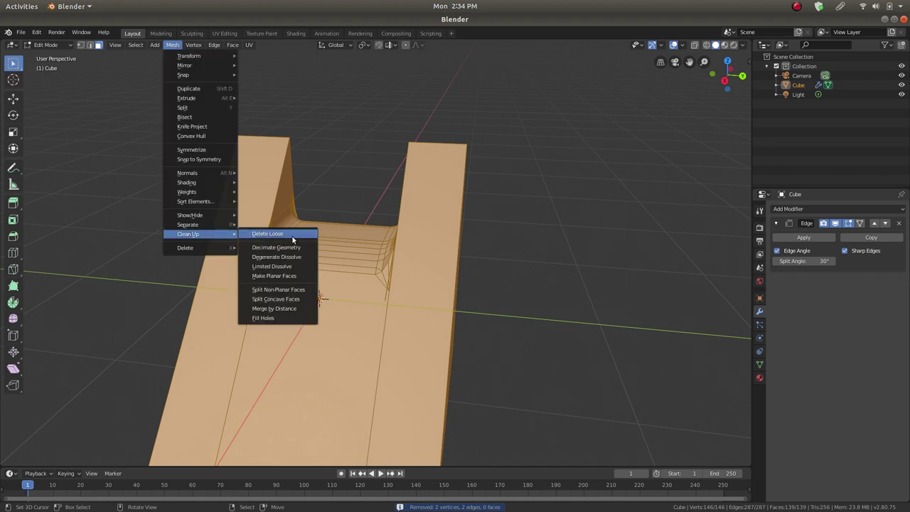
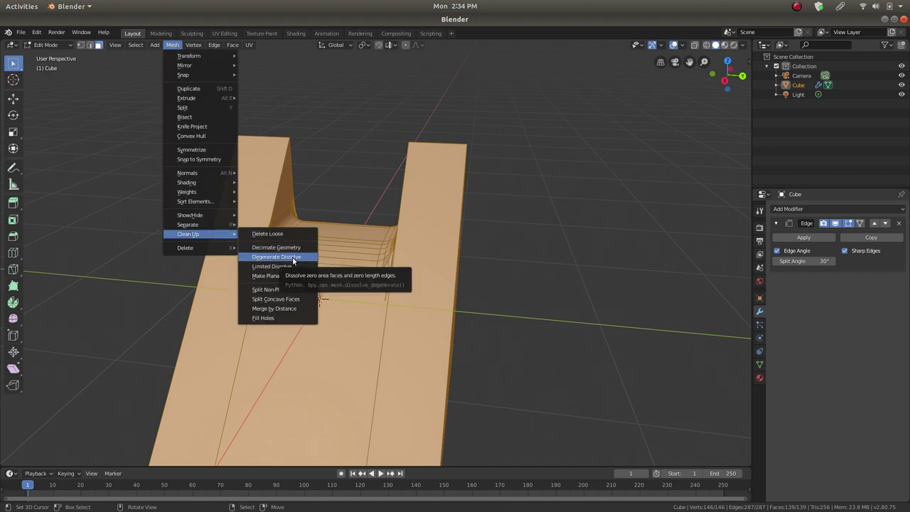
{"action": "left_click", "coordinate": [293, 260]}
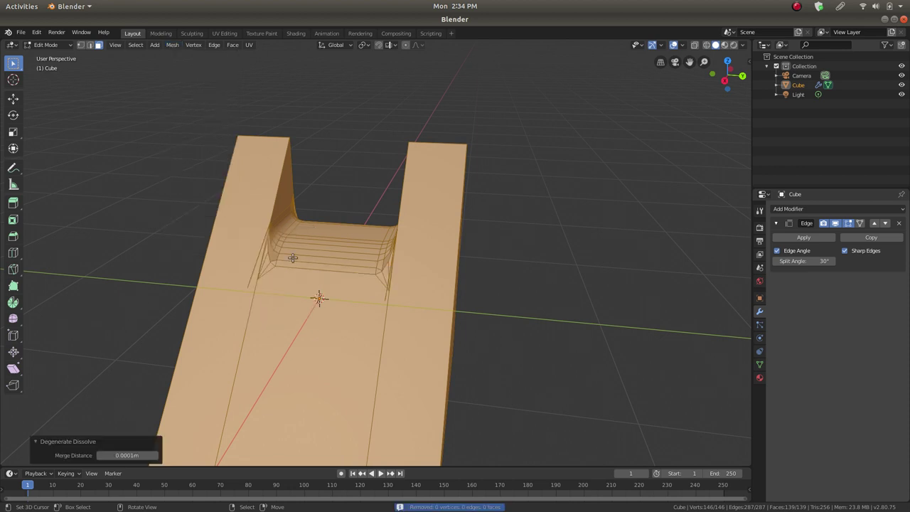
Switch to edge selection and delete the stray edges running across the wedge surface beside one notch corner
{"action": "scroll", "coordinate": [258, 268], "scroll_direction": "up", "scroll_amount": 3}
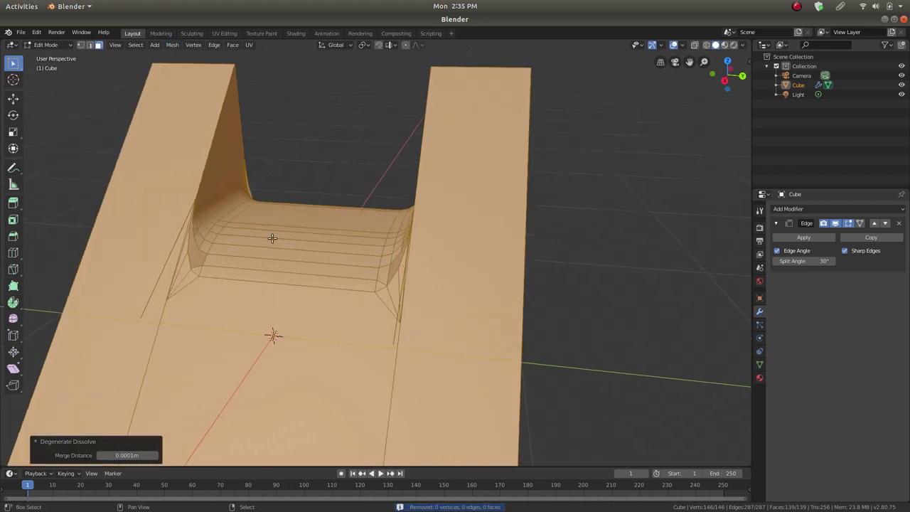
{"action": "middle_click_drag", "start_coordinate": [273, 238], "coordinate": [368, 239]}
{"action": "left_click", "coordinate": [89, 44]}
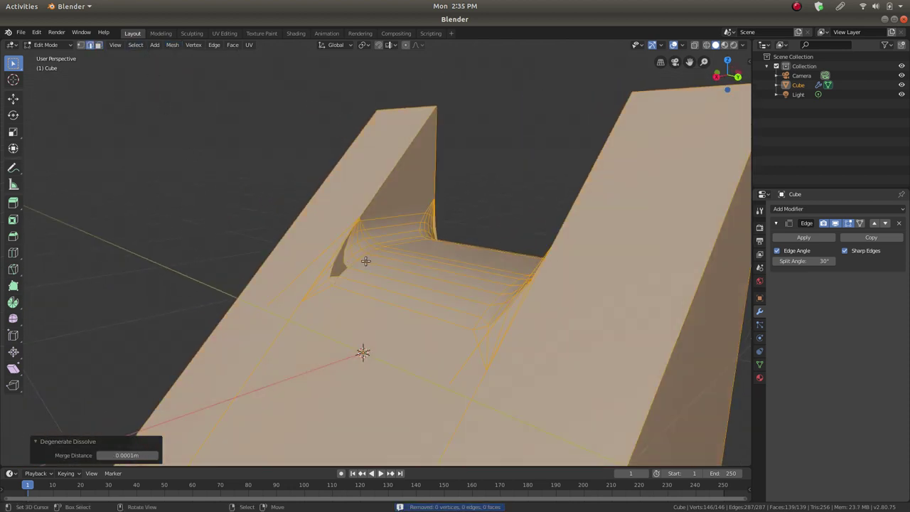
{"action": "scroll", "coordinate": [365, 261], "scroll_direction": "up", "scroll_amount": 4}
{"action": "left_click", "coordinate": [249, 271]}
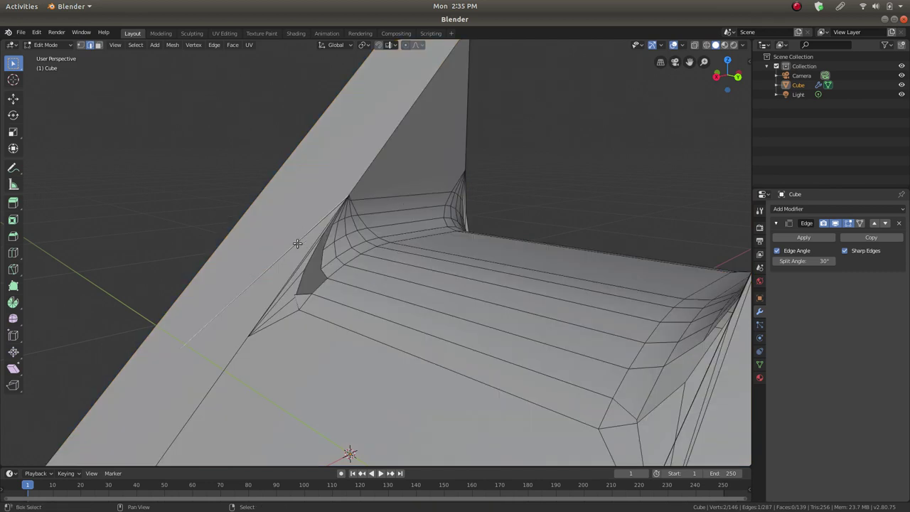
{"action": "key", "text": "x"}
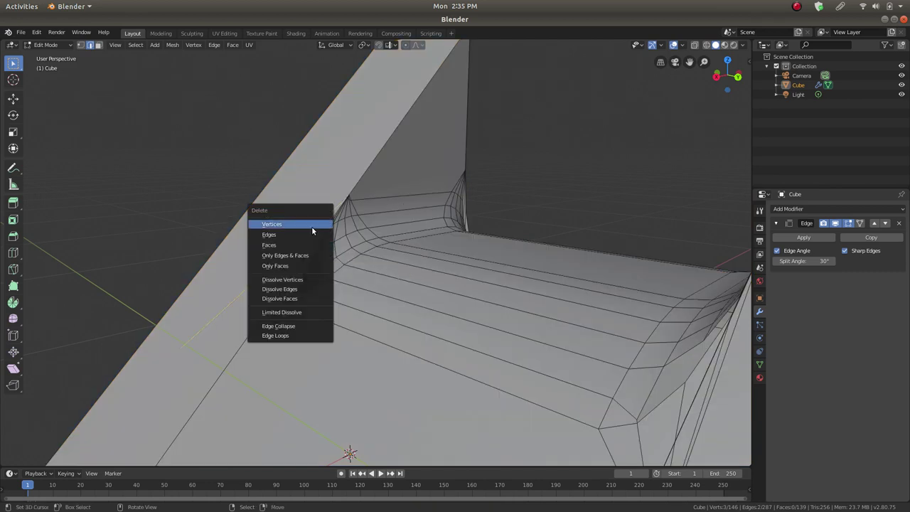
{"action": "left_click", "coordinate": [309, 233]}
Delete the stray edges extending across the wedge surface from the opposite notch corner
{"action": "middle_click_drag", "start_coordinate": [460, 219], "coordinate": [386, 277]}
{"action": "scroll", "coordinate": [376, 246], "scroll_direction": "up", "scroll_amount": 2}
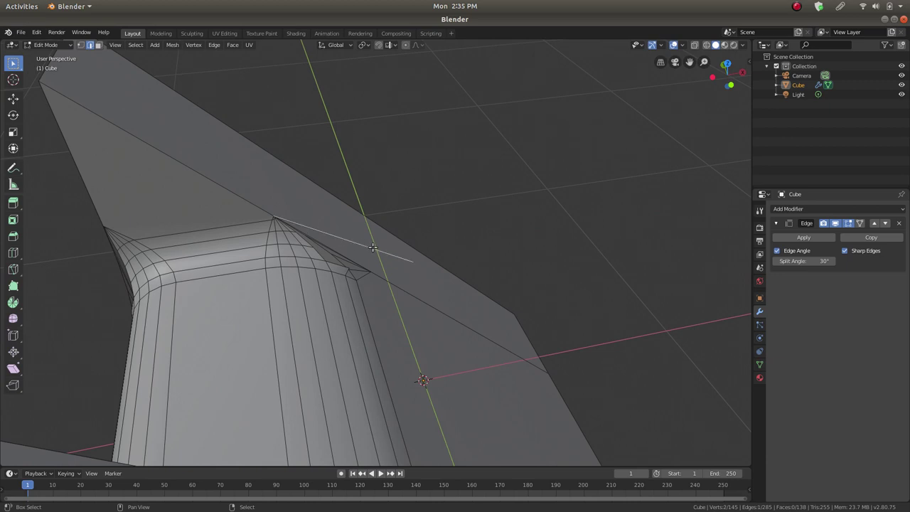
{"action": "key", "text": "x"}
{"action": "left_click", "coordinate": [374, 246]}
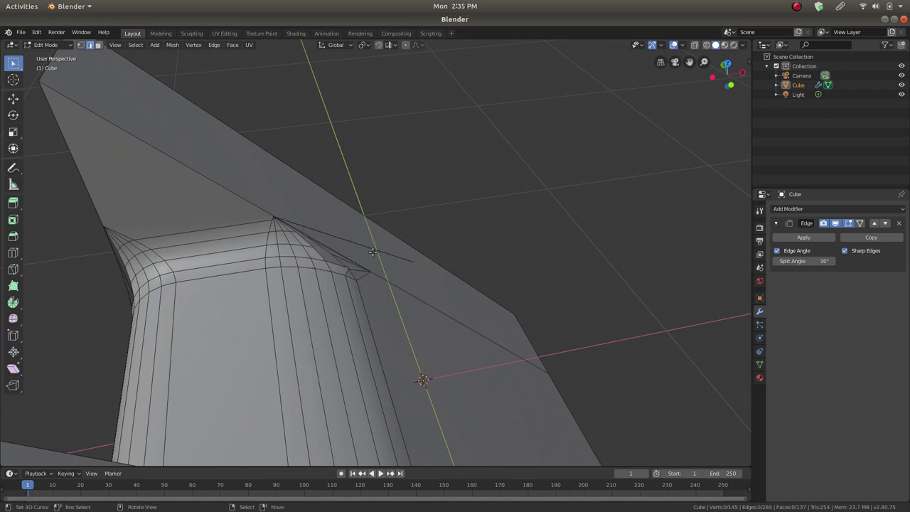
{"action": "key", "text": "x"}
{"action": "left_click", "coordinate": [375, 246]}
Select the complete boundary edge loop around the open hole in one front corner of the notch
{"action": "middle_click_drag", "start_coordinate": [353, 264], "coordinate": [337, 277]}
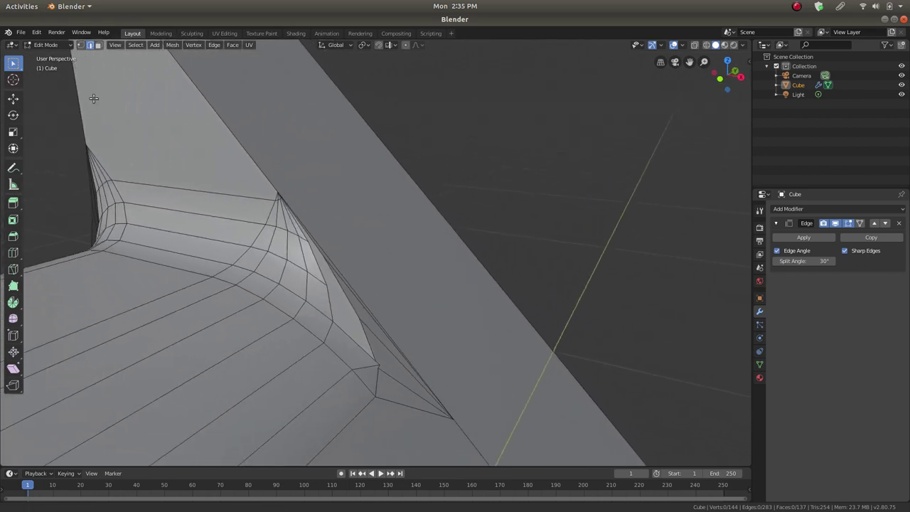
{"action": "middle_click_drag", "start_coordinate": [375, 326], "coordinate": [132, 371]}
{"action": "scroll", "coordinate": [389, 235], "scroll_direction": "down", "scroll_amount": 3}
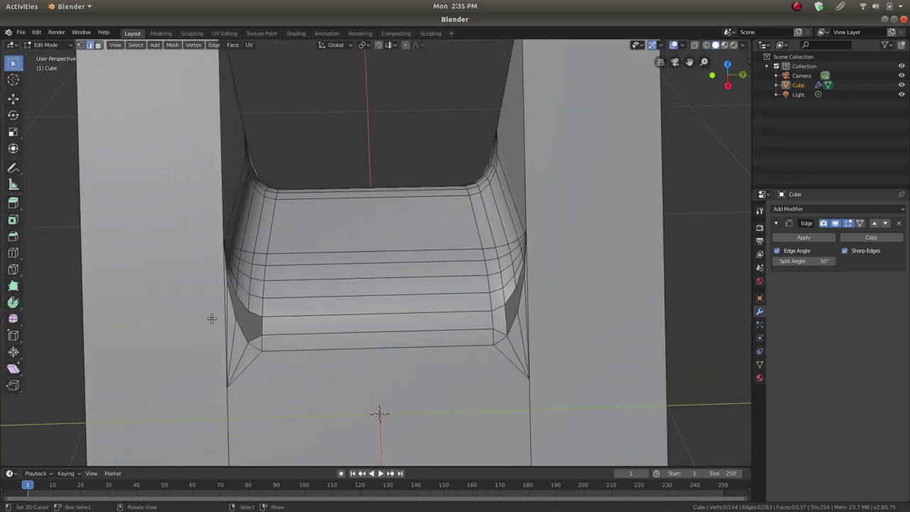
{"action": "middle_click_drag", "start_coordinate": [472, 149], "coordinate": [429, 290]}
{"action": "scroll", "coordinate": [413, 254], "scroll_direction": "up", "scroll_amount": 3}
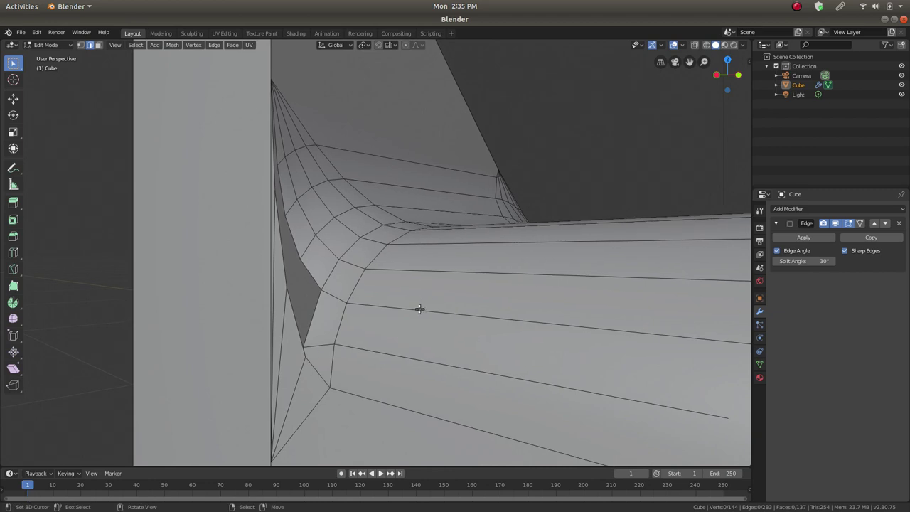
{"action": "left_click", "coordinate": [294, 314], "text": "alt"}
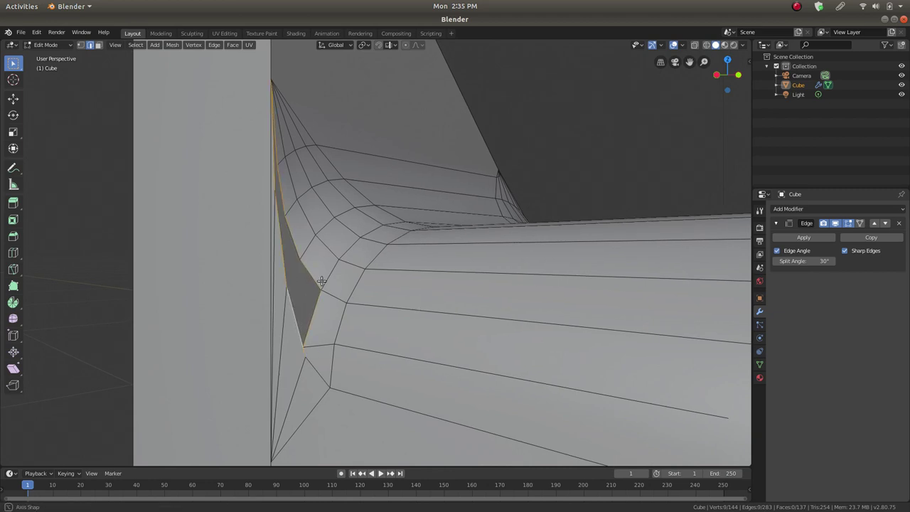
{"action": "mouse_move", "coordinate": [319, 282]}
{"action": "middle_mouse_down"}
{"action": "mouse_move", "coordinate": [339, 272]}
{"action": "mouse_move", "coordinate": [324, 286]}
{"action": "middle_mouse_up"}
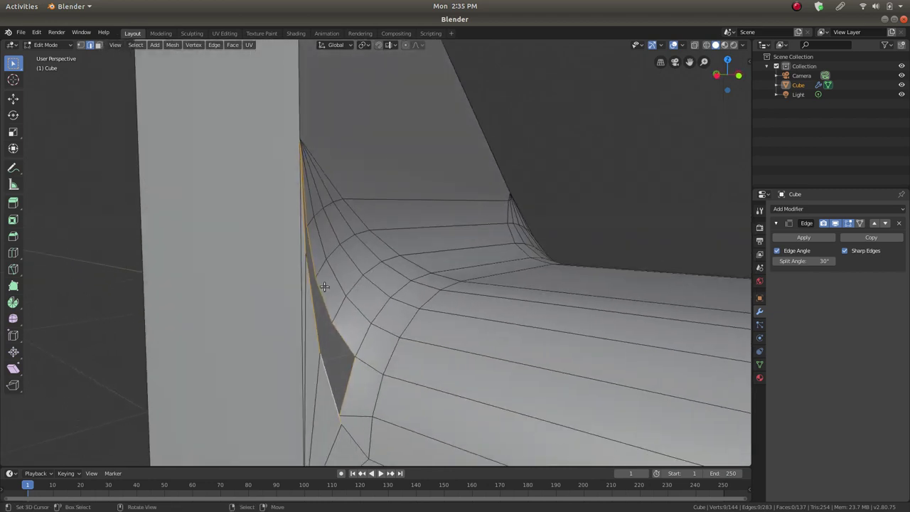
{"action": "left_click", "coordinate": [328, 375]}
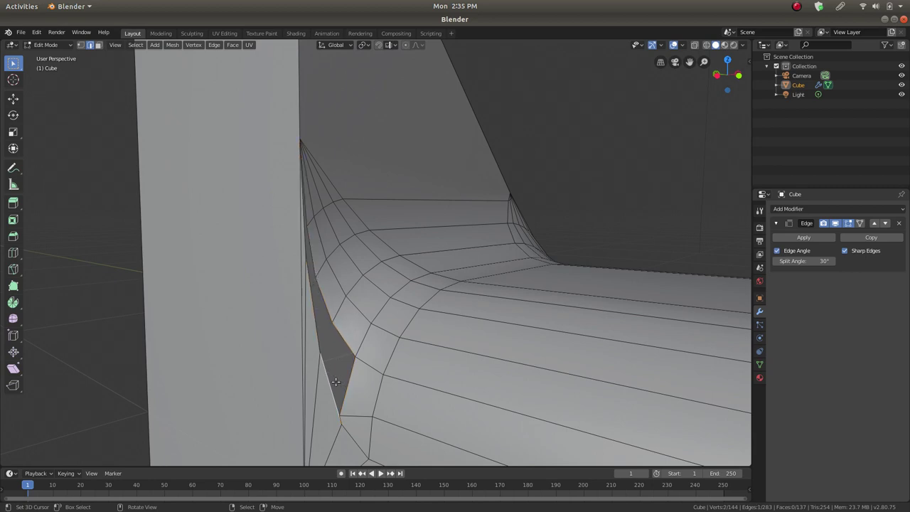
{"action": "left_click", "coordinate": [329, 379], "text": "alt"}
Select the boundary edge loop around the hole on the opposite side of the notch and show the viewport sidebar
{"action": "middle_click_drag", "start_coordinate": [478, 287], "coordinate": [132, 362]}
{"action": "left_click", "coordinate": [345, 381], "text": "alt"}
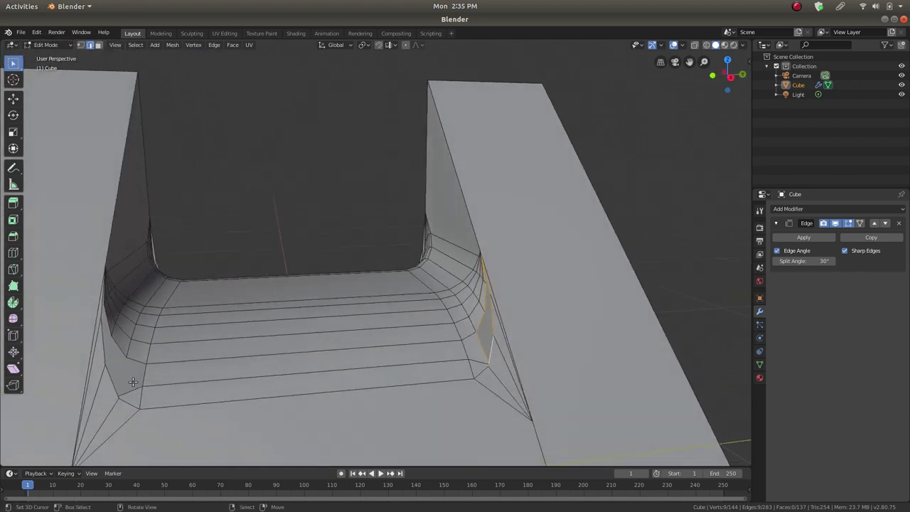
{"action": "left_click", "coordinate": [132, 364], "text": "alt"}
{"action": "middle_click_drag", "start_coordinate": [303, 249], "coordinate": [346, 230]}
{"action": "scroll", "coordinate": [346, 230], "scroll_direction": "up", "scroll_amount": 3}
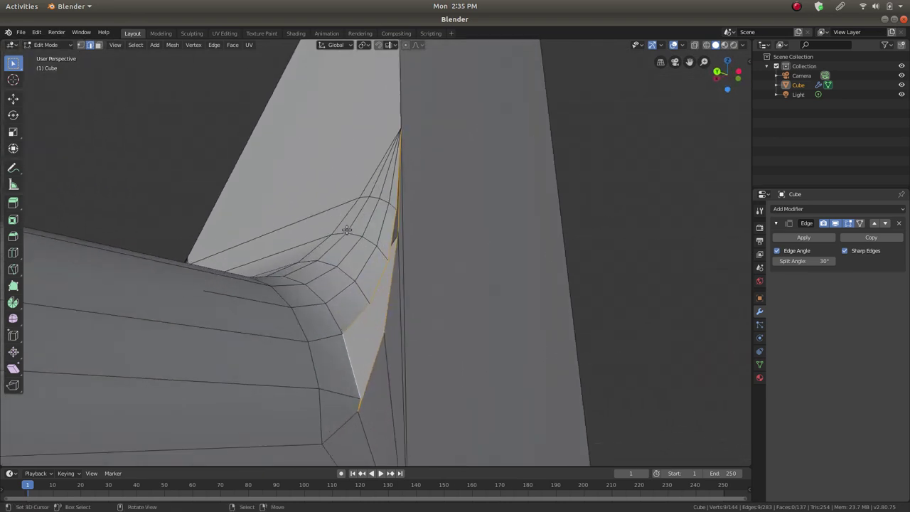
{"action": "middle_click_drag", "start_coordinate": [340, 260], "coordinate": [354, 310]}
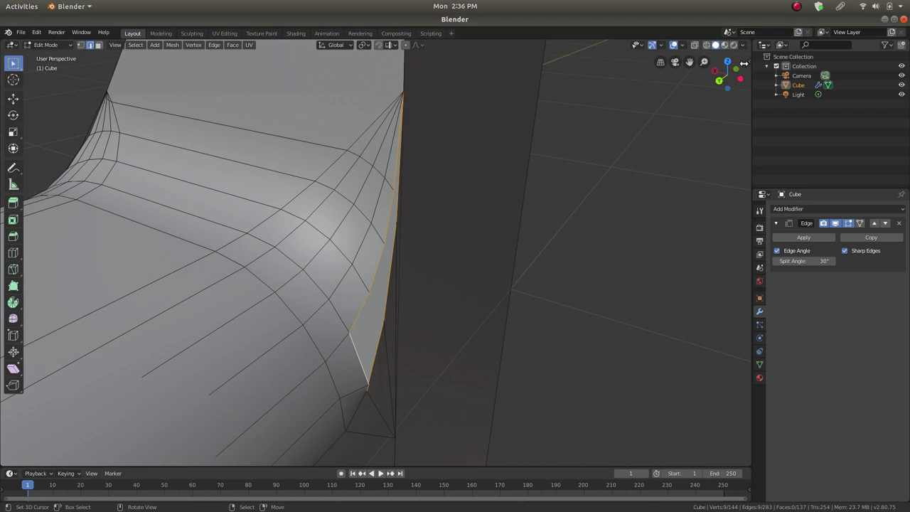
{"action": "left_click_drag", "start_coordinate": [744, 64], "coordinate": [684, 98]}
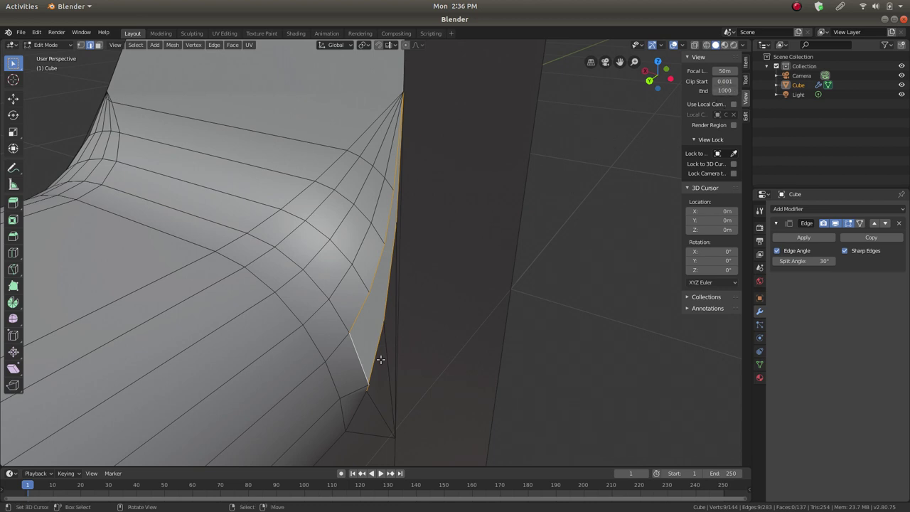
Fill the selected boundary loop at the notch corner with a single face and inspect it from both sides
{"action": "scroll", "coordinate": [319, 341], "scroll_direction": "up", "scroll_amount": 6}
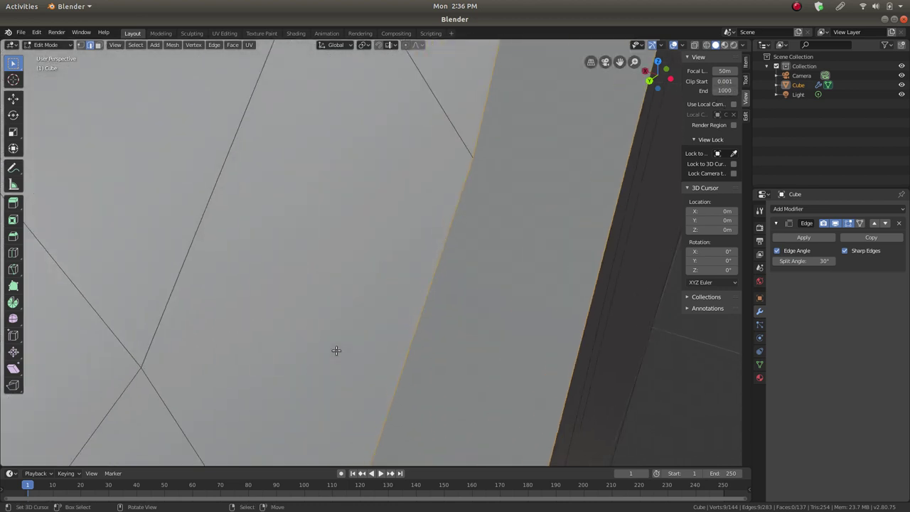
{"action": "middle_click_drag", "start_coordinate": [465, 169], "coordinate": [396, 385]}
{"action": "middle_click_drag", "start_coordinate": [394, 238], "coordinate": [383, 261]}
{"action": "scroll", "coordinate": [382, 261], "scroll_direction": "up", "scroll_amount": 5}
{"action": "key", "text": "f"}
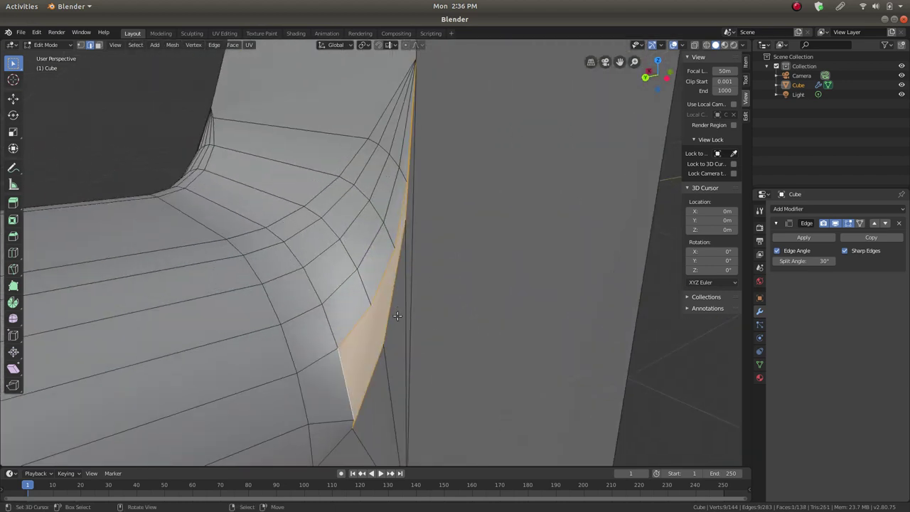
{"action": "middle_click_drag", "start_coordinate": [399, 310], "coordinate": [312, 289]}
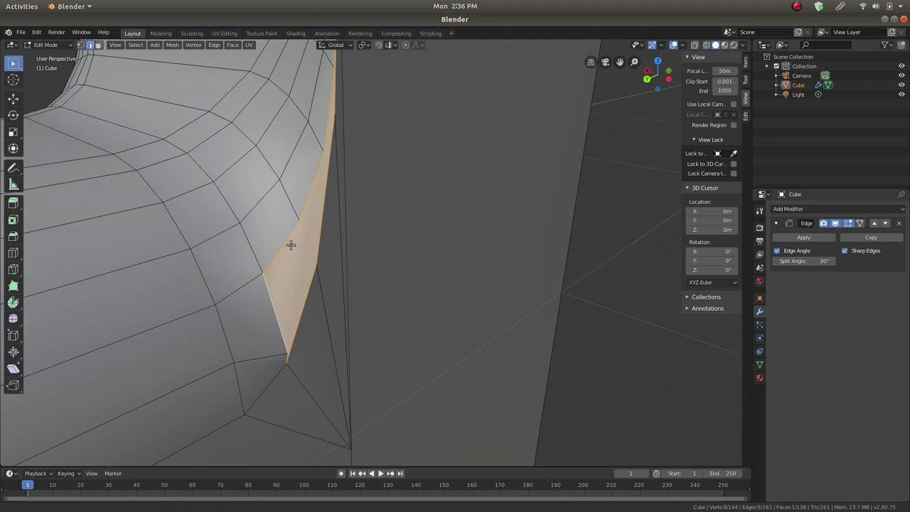
{"action": "middle_click_drag", "start_coordinate": [290, 244], "coordinate": [252, 347], "text": "shift"}
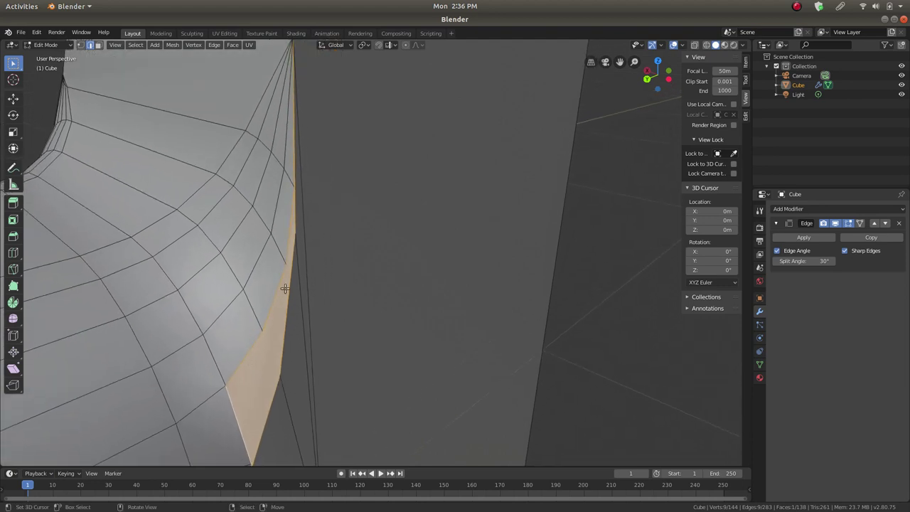
{"action": "middle_click_drag", "start_coordinate": [299, 266], "coordinate": [571, 332]}
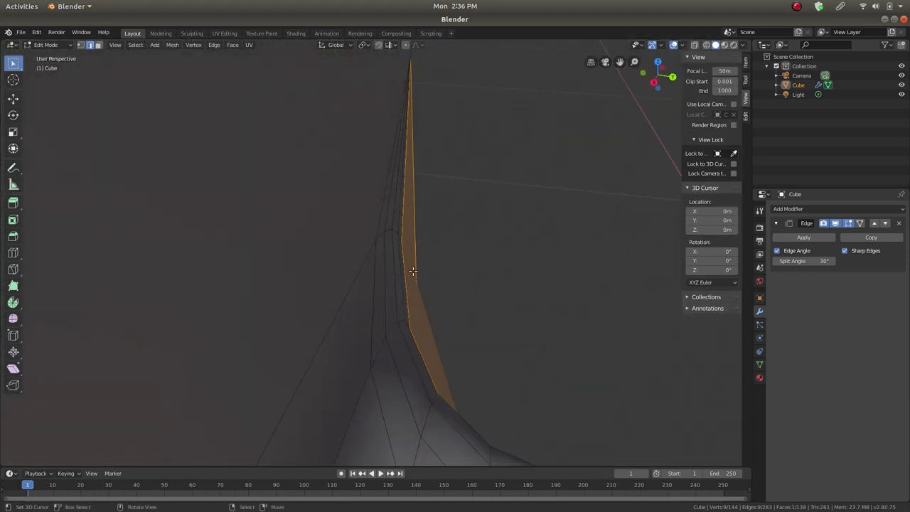
{"action": "middle_click_drag", "start_coordinate": [440, 376], "coordinate": [300, 288]}
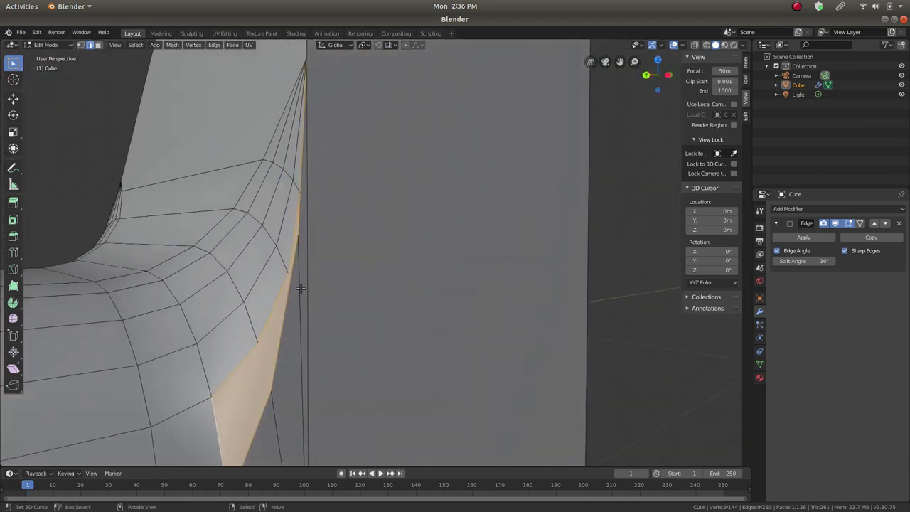
Switch to vertex selection and connect the upper rim vertex to the opposite side vertex across the filled face
{"action": "left_click", "coordinate": [82, 45]}
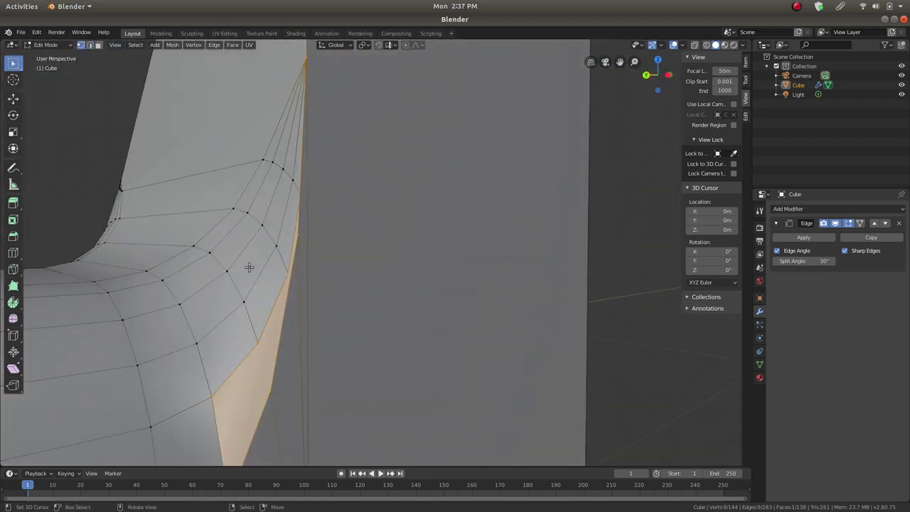
{"action": "middle_click_drag", "start_coordinate": [248, 263], "coordinate": [291, 277]}
{"action": "key", "text": "k"}
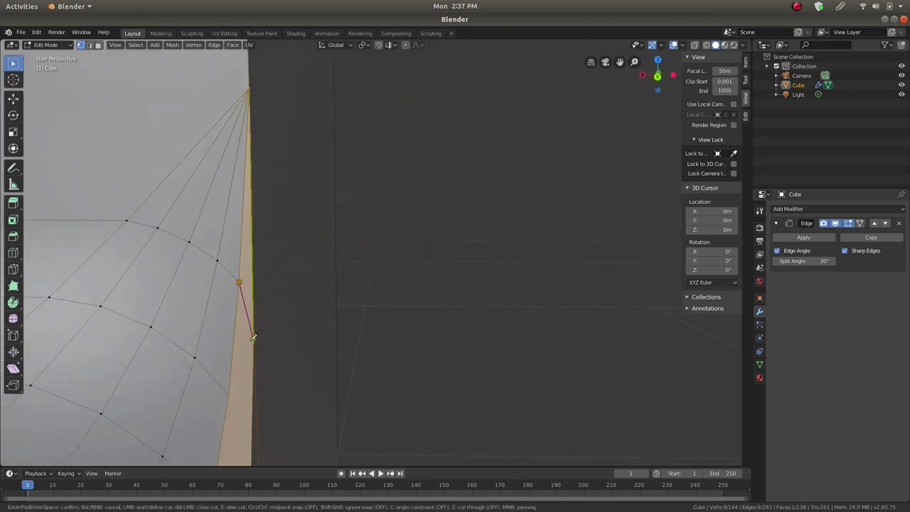
{"action": "key", "text": "Escape"}
{"action": "middle_click_drag", "start_coordinate": [270, 337], "coordinate": [289, 269]}
{"action": "left_click", "coordinate": [259, 256]}
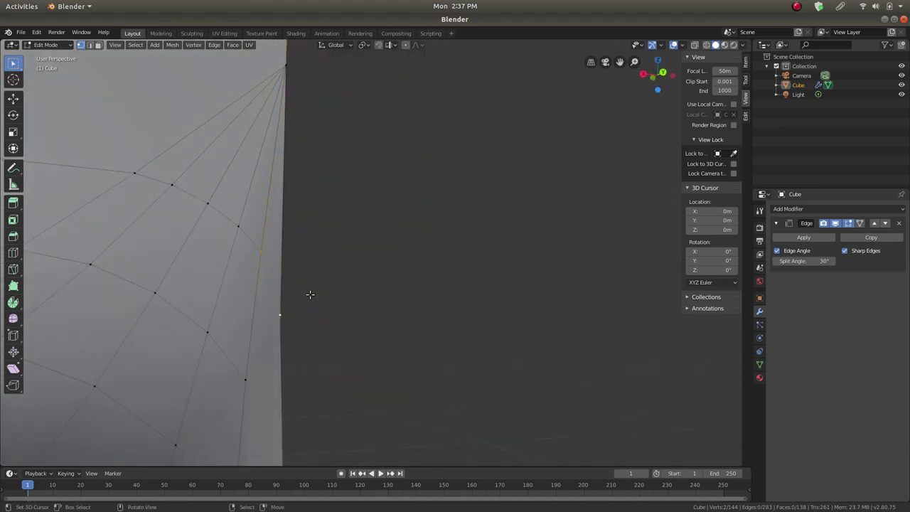
{"action": "key", "text": "j"}
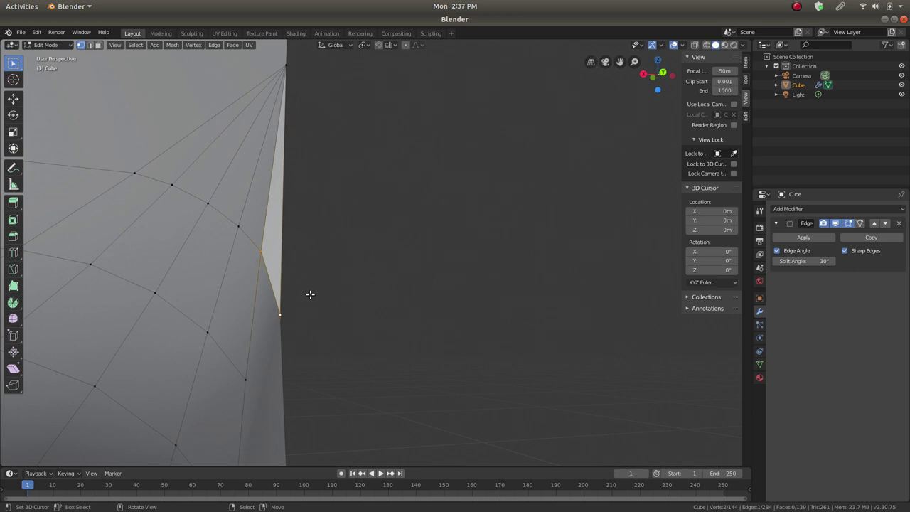
Connect another pair of vertices with an edge across the lower part of the filled face
{"action": "middle_click_drag", "start_coordinate": [292, 303], "coordinate": [284, 410]}
{"action": "middle_click_drag", "start_coordinate": [277, 347], "coordinate": [206, 291]}
{"action": "key", "text": "j"}
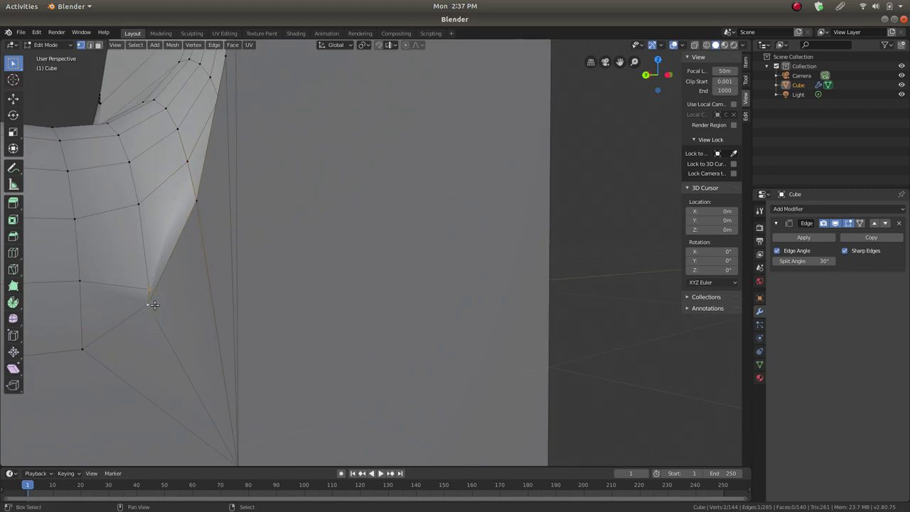
Set the transform orientation to Normal and move the lower notch-corner vertex about -0.025 m along its Y axis
{"action": "middle_click_drag", "start_coordinate": [202, 285], "coordinate": [242, 241]}
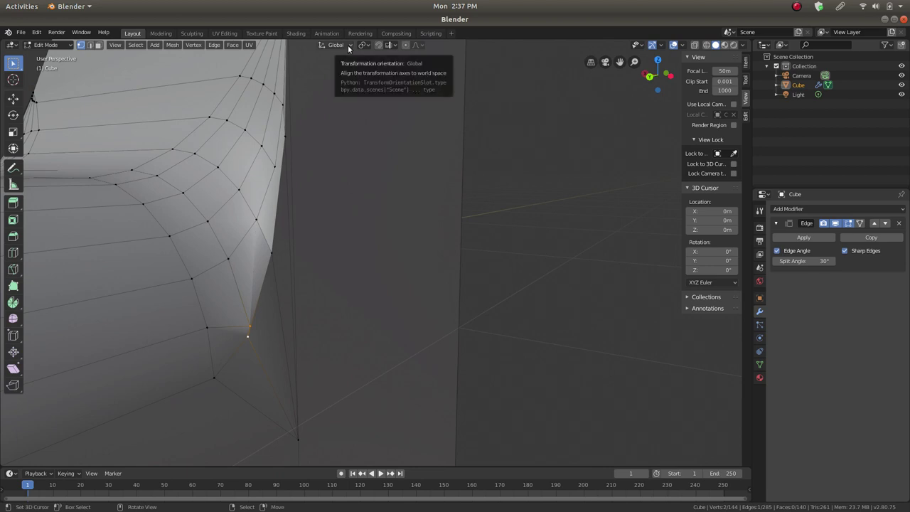
{"action": "left_click", "coordinate": [349, 48]}
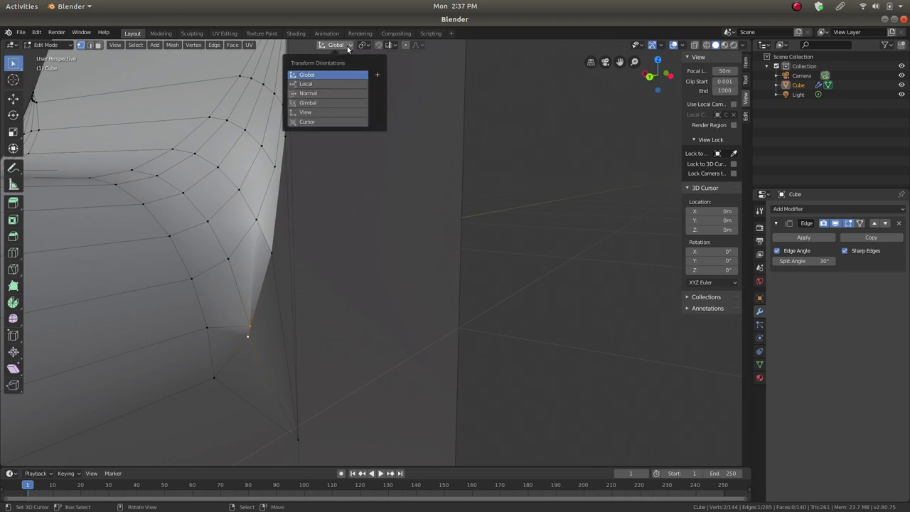
{"action": "left_click", "coordinate": [321, 93]}
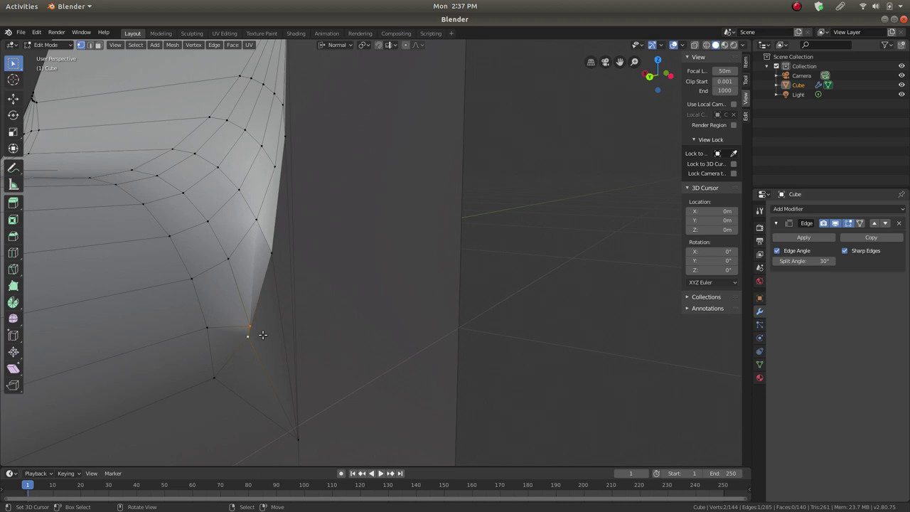
{"action": "middle_click_drag", "start_coordinate": [253, 326], "coordinate": [255, 384]}
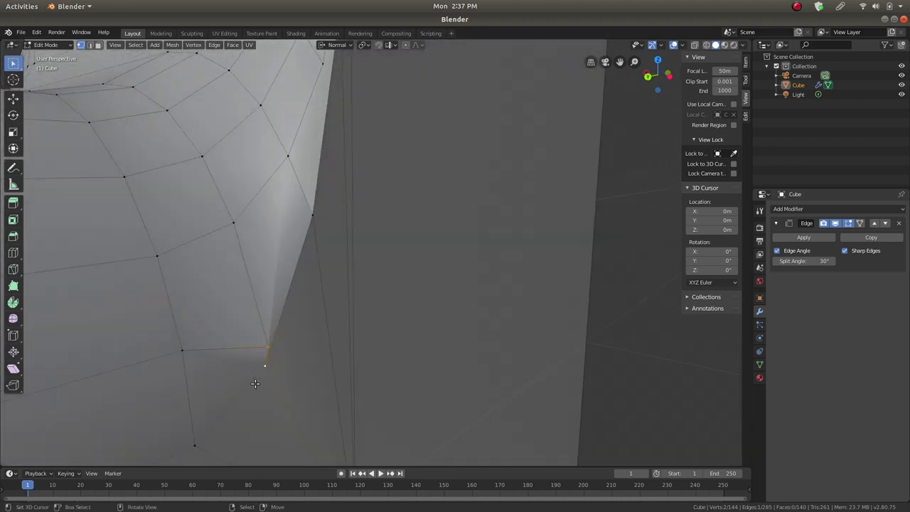
{"action": "key", "text": "g"}
{"action": "right_click", "coordinate": [281, 356]}
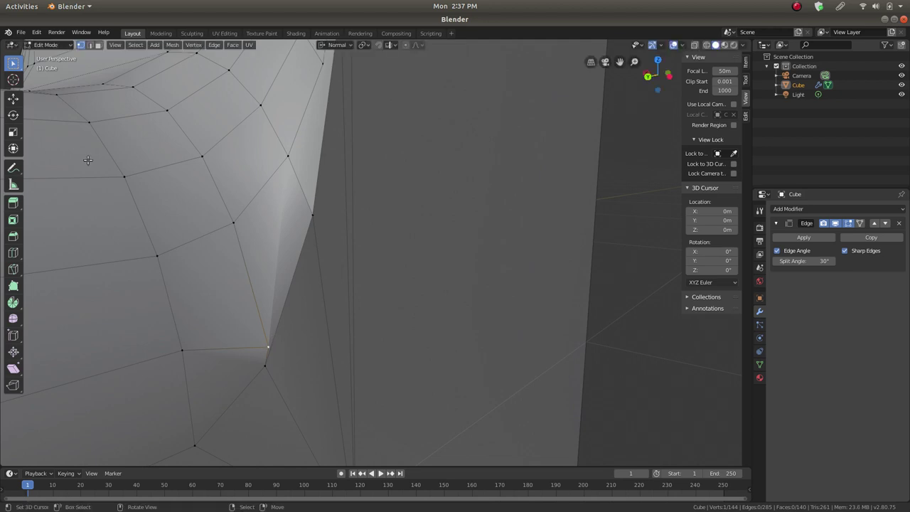
{"action": "left_click", "coordinate": [14, 100]}
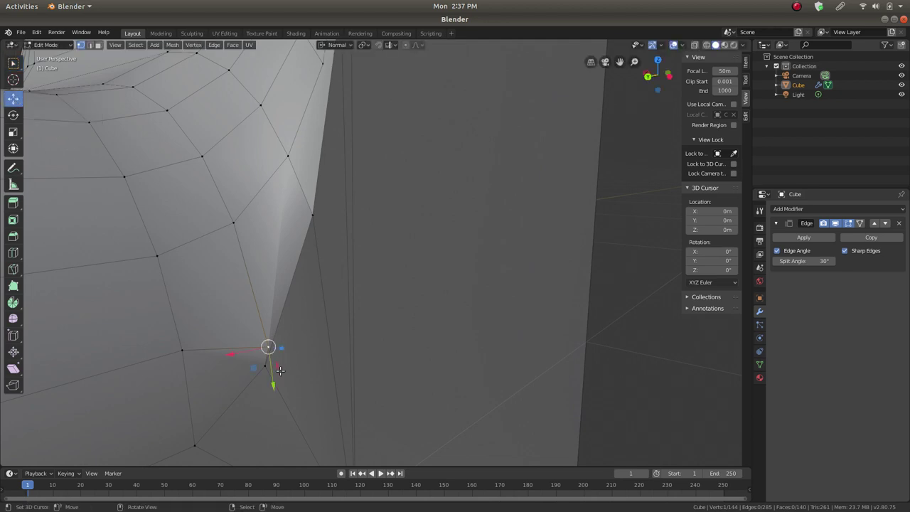
{"action": "left_click_drag", "start_coordinate": [273, 384], "coordinate": [265, 340]}
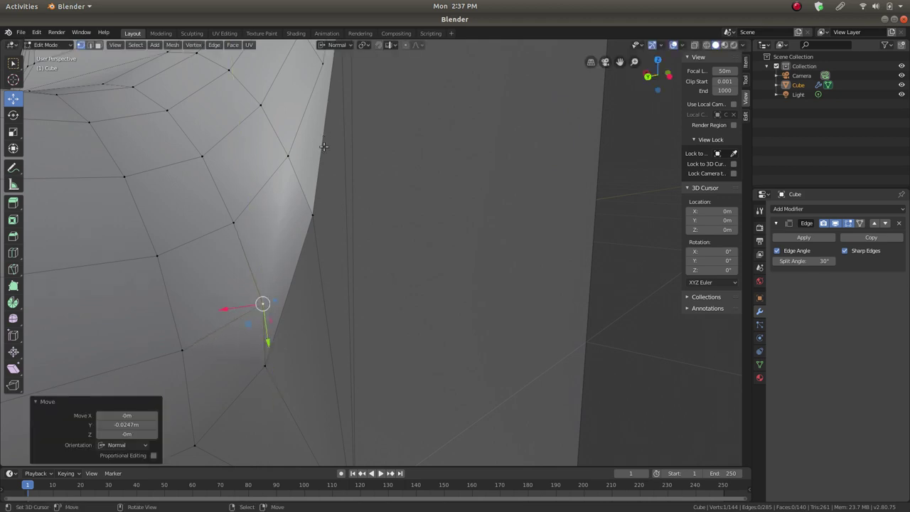
{"action": "middle_click_drag", "start_coordinate": [334, 310], "coordinate": [310, 320]}
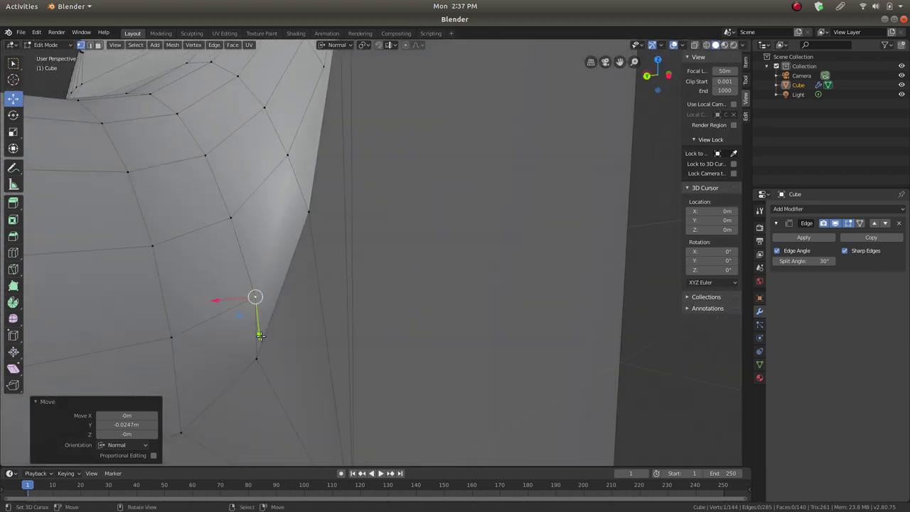
{"action": "left_click_drag", "start_coordinate": [260, 336], "coordinate": [261, 326]}
Knife-cut an extra edge across the filled strip and shift the rim vertex about 0.0017 m along its normal X axis
{"action": "middle_click_drag", "start_coordinate": [261, 326], "coordinate": [356, 149]}
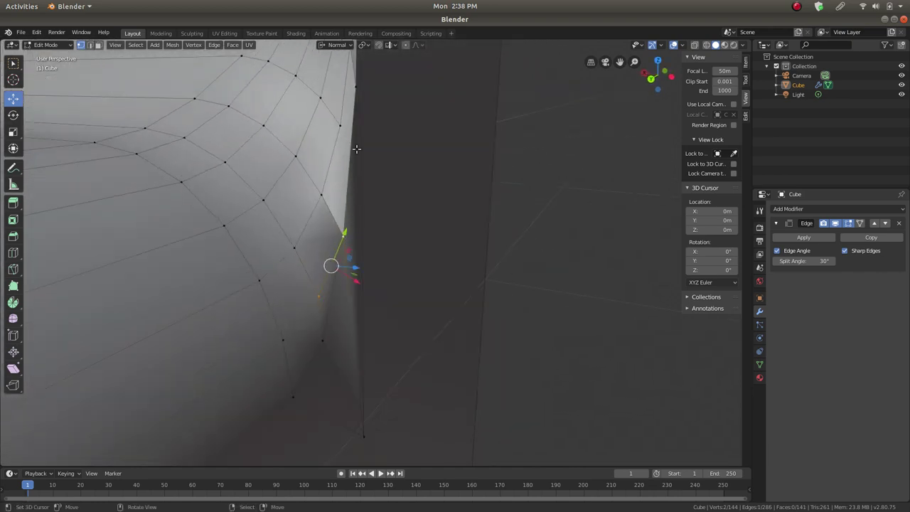
{"action": "key", "text": "k"}
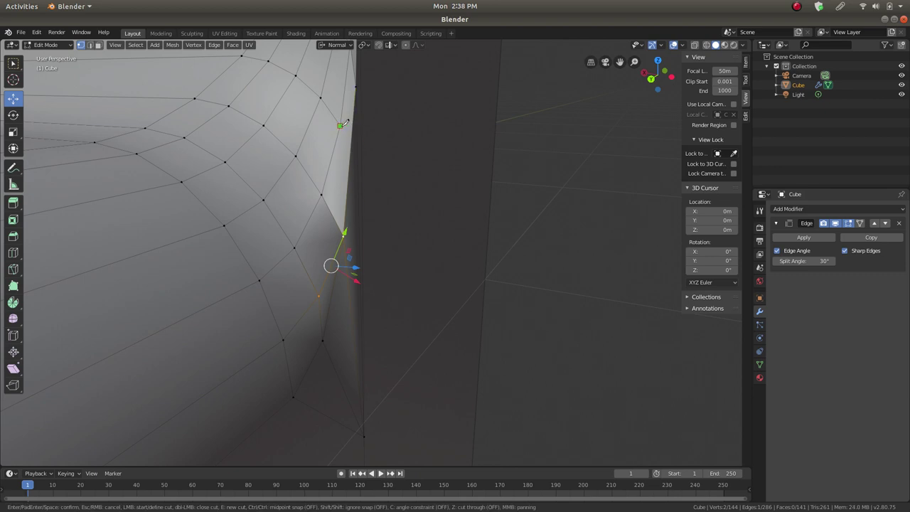
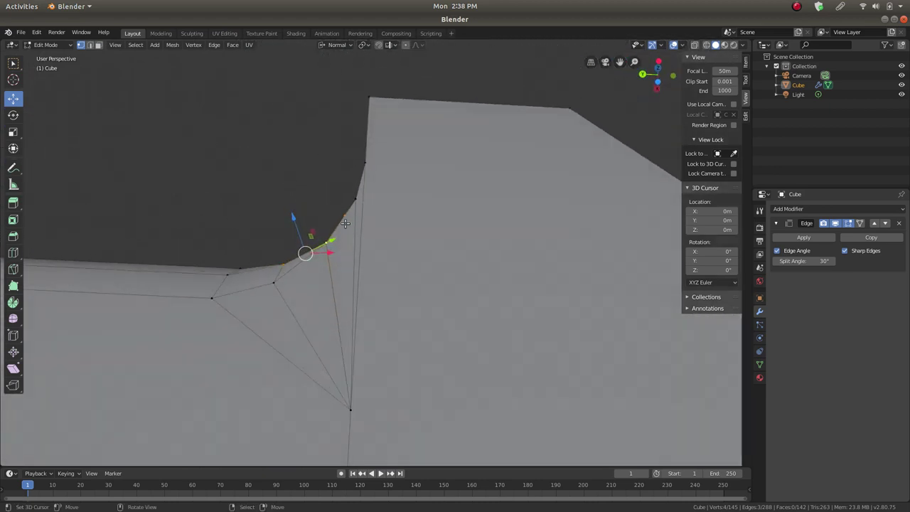
{"action": "mouse_move", "coordinate": [356, 202]}
{"action": "middle_mouse_down"}
{"action": "mouse_move", "coordinate": [371, 223]}
{"action": "mouse_move", "coordinate": [360, 215]}
{"action": "middle_mouse_up"}
{"action": "middle_click_drag", "start_coordinate": [358, 180], "coordinate": [346, 292]}
{"action": "left_click_drag", "start_coordinate": [337, 297], "coordinate": [344, 271]}
{"action": "middle_click_drag", "start_coordinate": [344, 271], "coordinate": [371, 264]}
{"action": "left_click_drag", "start_coordinate": [348, 256], "coordinate": [363, 280]}
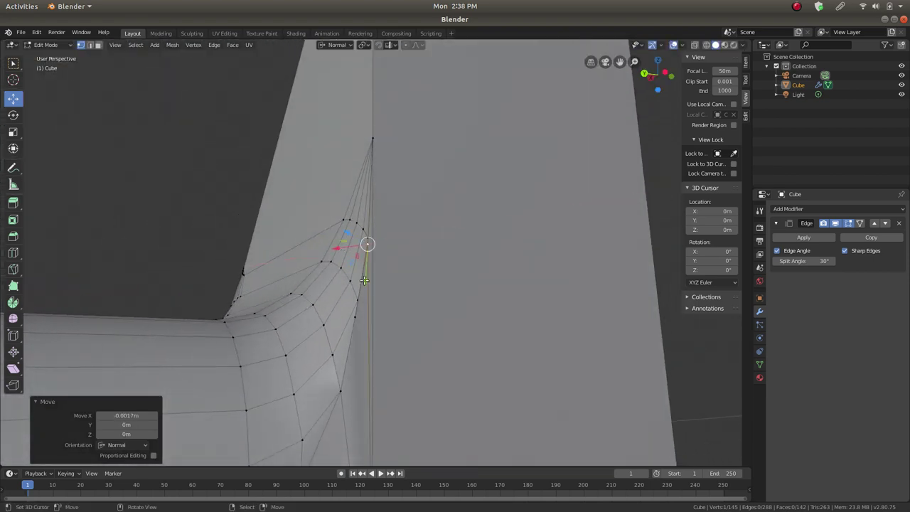
Switch to face selection and delete the two narrow faces on the wedge side beside the notch rim
{"action": "middle_click_drag", "start_coordinate": [364, 280], "coordinate": [217, 241]}
{"action": "left_click", "coordinate": [98, 45]}
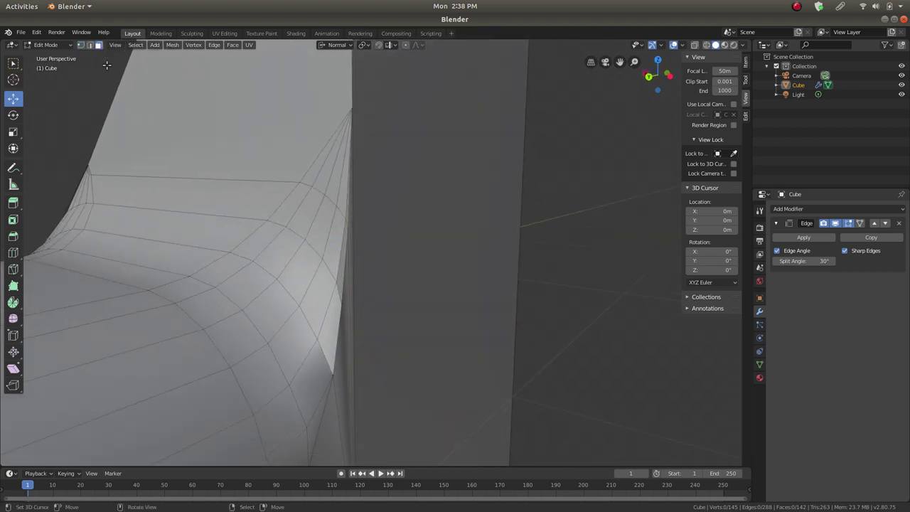
{"action": "left_click", "coordinate": [345, 333]}
{"action": "middle_click_drag", "start_coordinate": [361, 305], "coordinate": [286, 280]}
{"action": "middle_click_drag", "start_coordinate": [394, 283], "coordinate": [415, 332]}
{"action": "key", "text": "x"}
{"action": "left_click", "coordinate": [414, 329]}
{"action": "key", "text": "ctrl+z"}
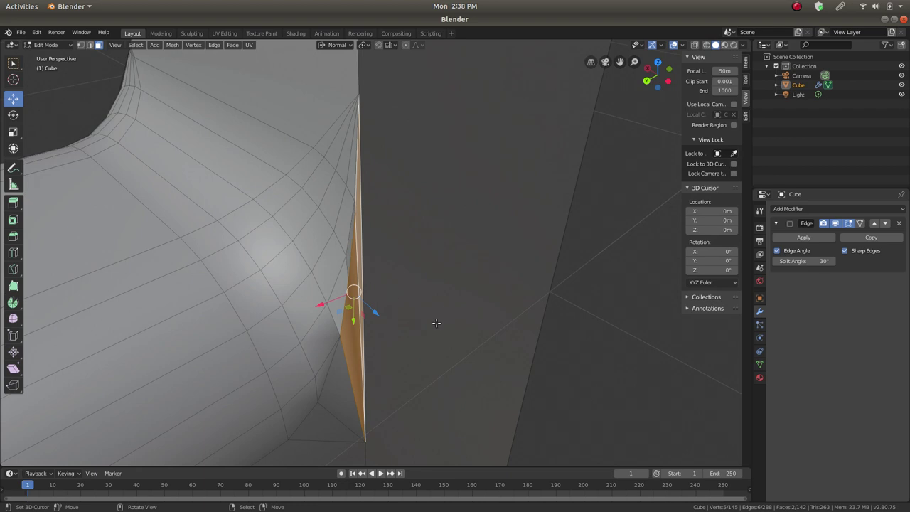
{"action": "key", "text": "x"}
{"action": "left_click", "coordinate": [388, 311]}
Try to move the upper rim vertex about 0.0066 m along its normal Z axis to meet the side edge
{"action": "middle_click_drag", "start_coordinate": [388, 311], "coordinate": [376, 259]}
{"action": "scroll", "coordinate": [376, 258], "scroll_direction": "up", "scroll_amount": 2}
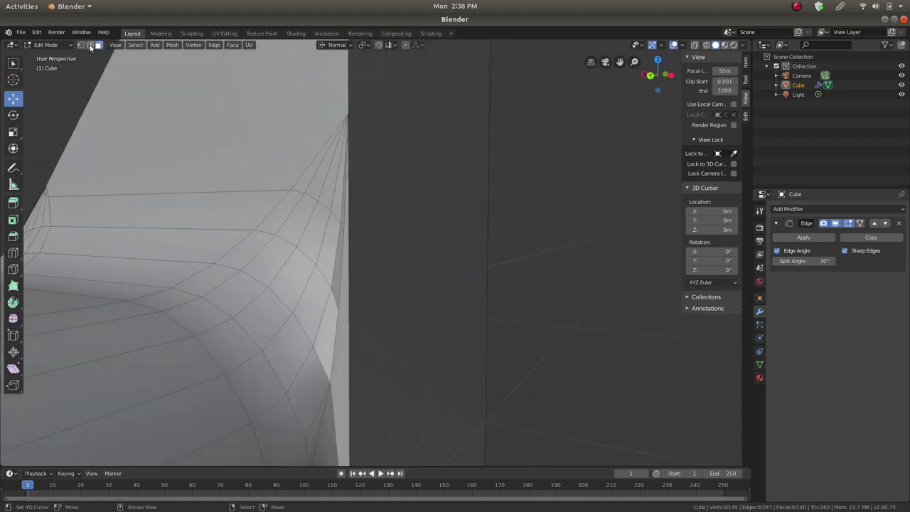
{"action": "left_click_drag", "start_coordinate": [333, 342], "coordinate": [315, 309]}
{"action": "scroll", "coordinate": [377, 237], "scroll_direction": "down", "scroll_amount": 3}
{"action": "left_click", "coordinate": [357, 233]}
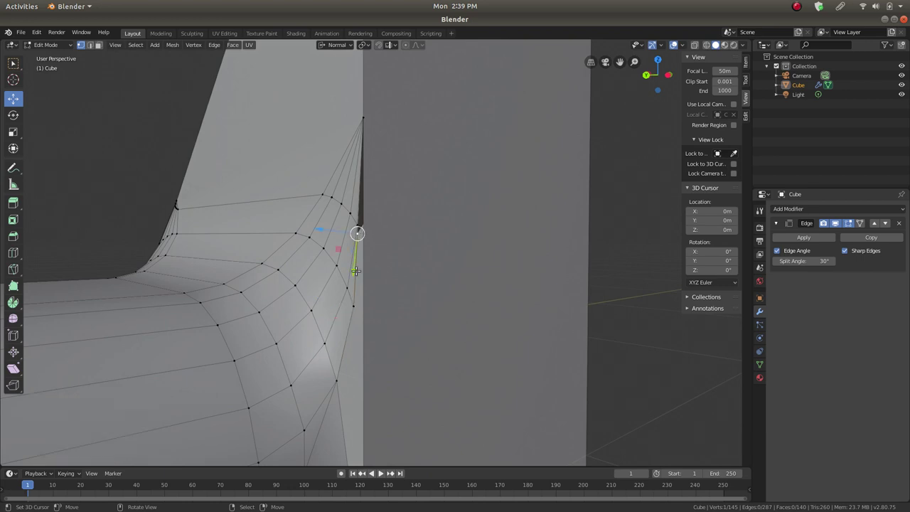
{"action": "left_click_drag", "start_coordinate": [328, 229], "coordinate": [330, 232]}
{"action": "mouse_move", "coordinate": [377, 302]}
{"action": "middle_mouse_down"}
{"action": "mouse_move", "coordinate": [398, 306]}
{"action": "mouse_move", "coordinate": [379, 313]}
{"action": "middle_mouse_up"}
{"action": "middle_click_drag", "start_coordinate": [371, 226], "coordinate": [380, 233]}
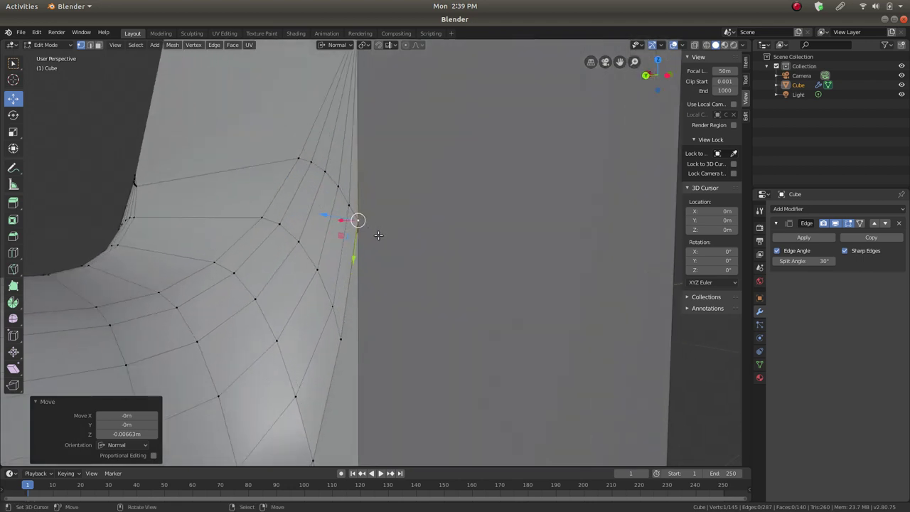
{"action": "key", "text": "ctrl+z"}
Fill the gap beside the notch rim with a face and knife-cut it from the upper rim vertex to the side edge
{"action": "left_click", "coordinate": [343, 303]}
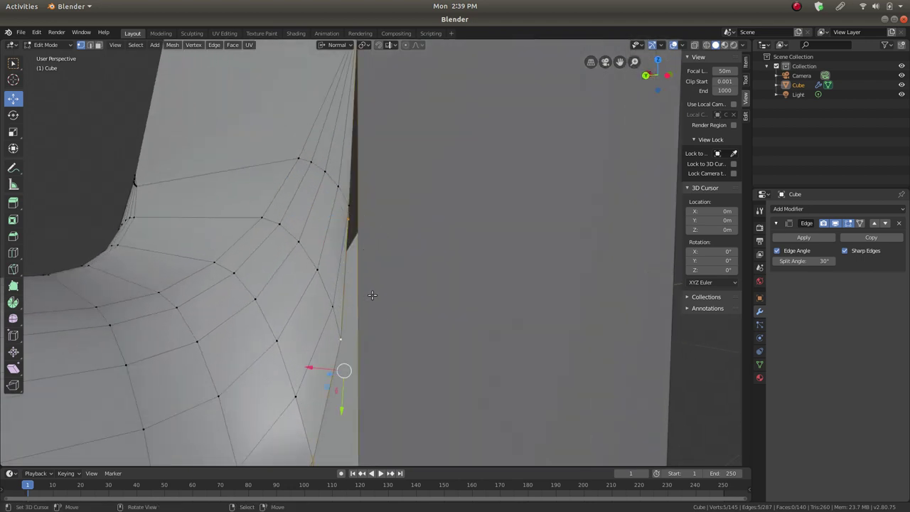
{"action": "middle_click_drag", "start_coordinate": [372, 295], "coordinate": [361, 249]}
{"action": "scroll", "coordinate": [360, 245], "scroll_direction": "up", "scroll_amount": 4}
{"action": "key", "text": "k"}
{"action": "left_click", "coordinate": [348, 223]}
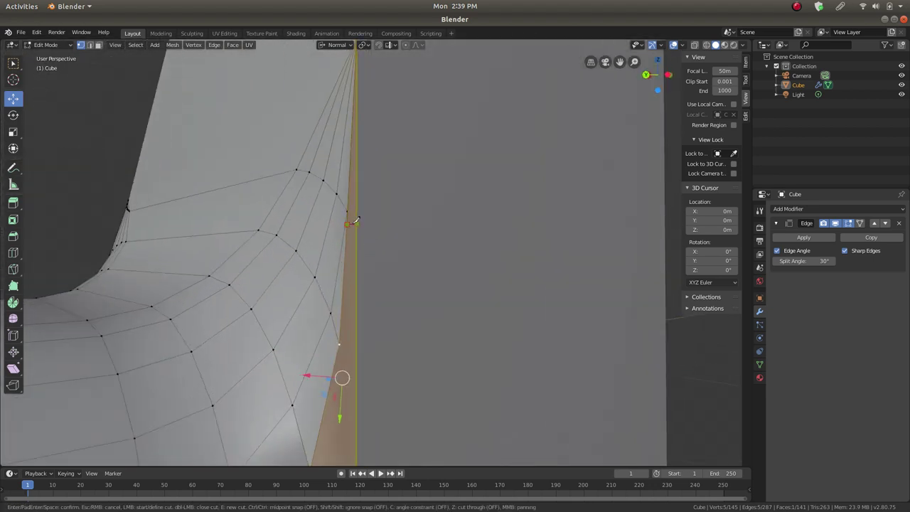
{"action": "key", "text": "Return"}
Try to knife-cut the filled face from the next rim vertex across to the vertical side edge
{"action": "mouse_move", "coordinate": [366, 263]}
{"action": "middle_mouse_down", "text": "shift"}
{"action": "mouse_move", "coordinate": [363, 313]}
{"action": "mouse_move", "coordinate": [356, 251]}
{"action": "middle_mouse_up", "text": "shift"}
{"action": "key", "text": "k"}
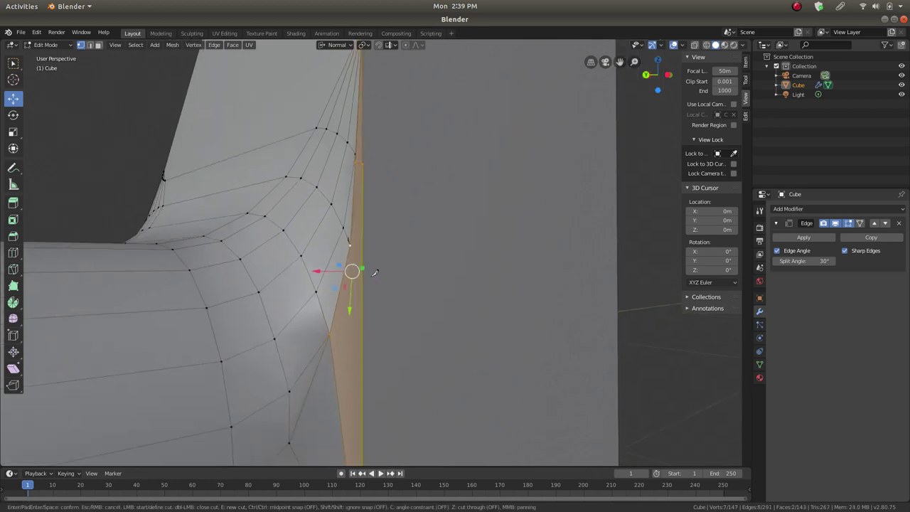
{"action": "left_click", "coordinate": [352, 244]}
{"action": "middle_click_drag", "start_coordinate": [363, 252], "coordinate": [376, 208]}
{"action": "key", "text": "Return"}
{"action": "mouse_move", "coordinate": [327, 185]}
{"action": "middle_mouse_down"}
{"action": "mouse_move", "coordinate": [406, 199]}
{"action": "mouse_move", "coordinate": [382, 229]}
{"action": "mouse_move", "coordinate": [338, 198]}
{"action": "middle_mouse_up"}
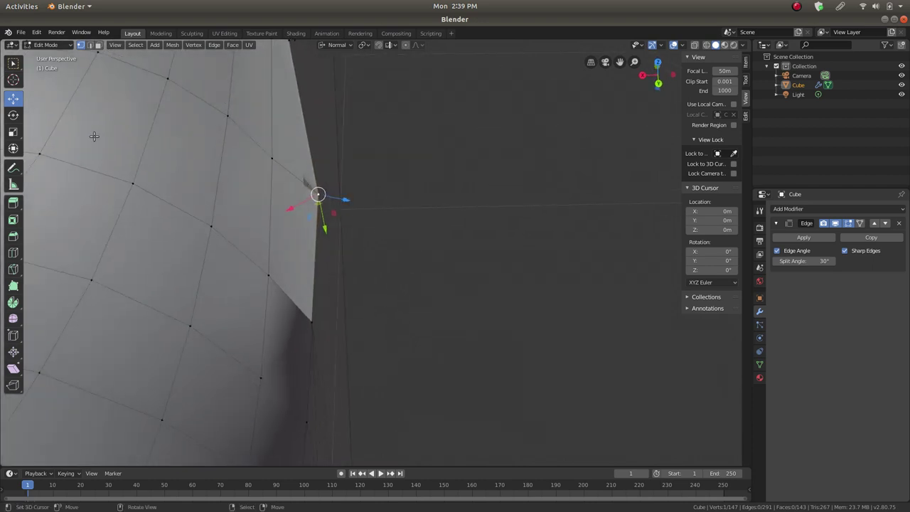
{"action": "left_click", "coordinate": [98, 46]}
{"action": "left_click", "coordinate": [304, 182]}
{"action": "middle_click_drag", "start_coordinate": [347, 214], "coordinate": [384, 197]}
{"action": "key", "text": "k"}
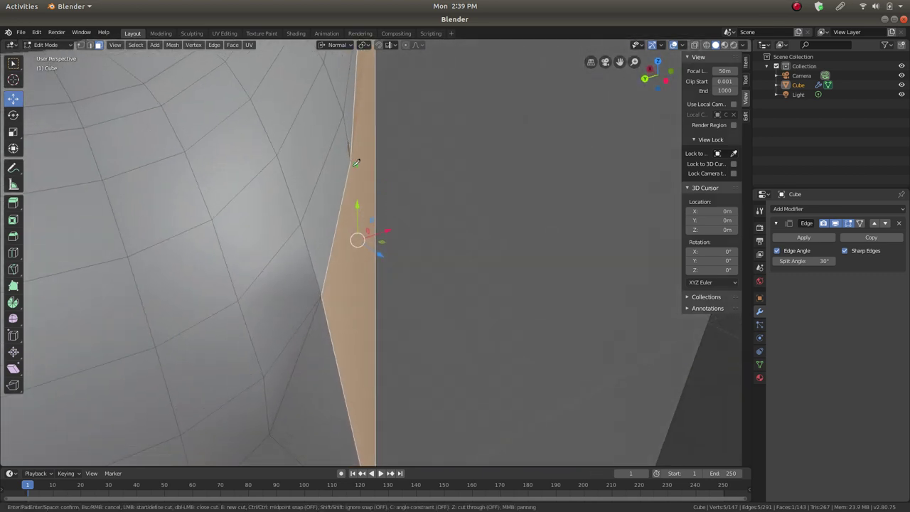
{"action": "left_click", "coordinate": [351, 159]}
{"action": "key", "text": "Escape"}
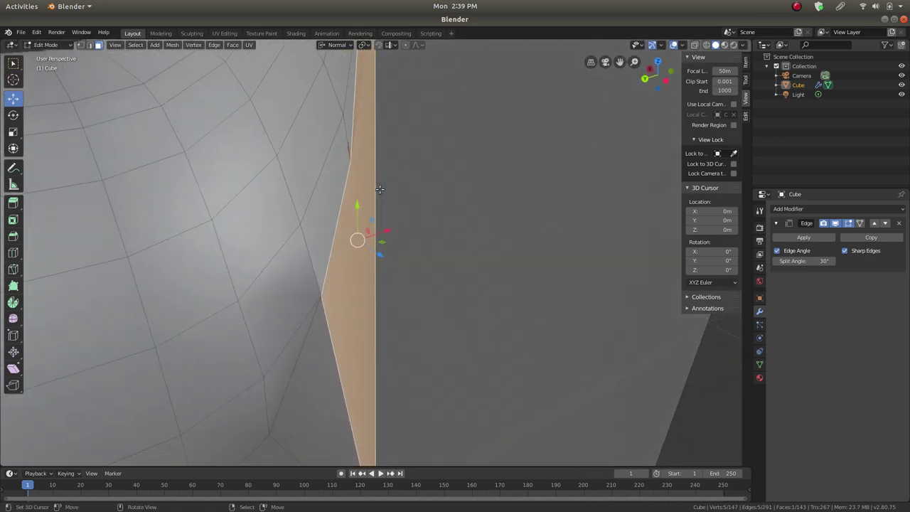
Switch to vertex selection and merge all vertices of the mesh by distance
{"action": "left_click", "coordinate": [80, 45]}
{"action": "scroll", "coordinate": [401, 171], "scroll_direction": "down", "scroll_amount": 3}
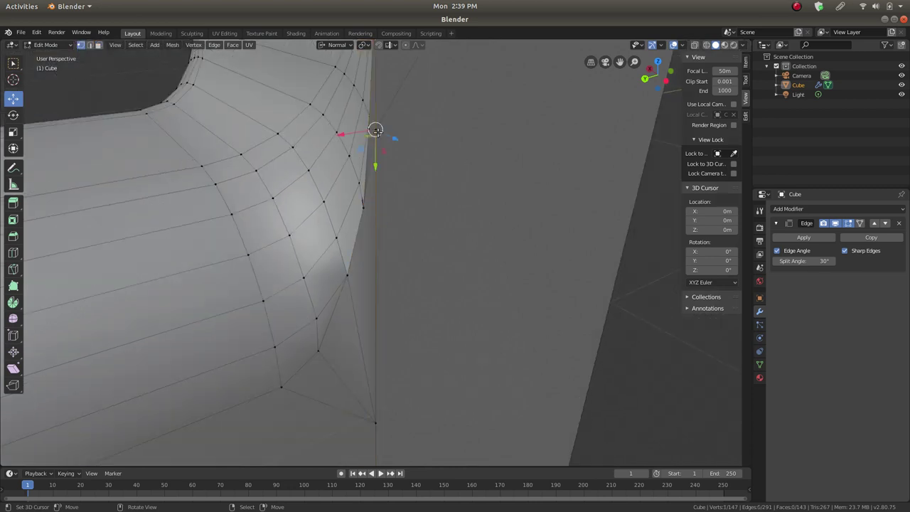
{"action": "scroll", "coordinate": [377, 149], "scroll_direction": "up", "scroll_amount": 1}
{"action": "key", "text": "a"}
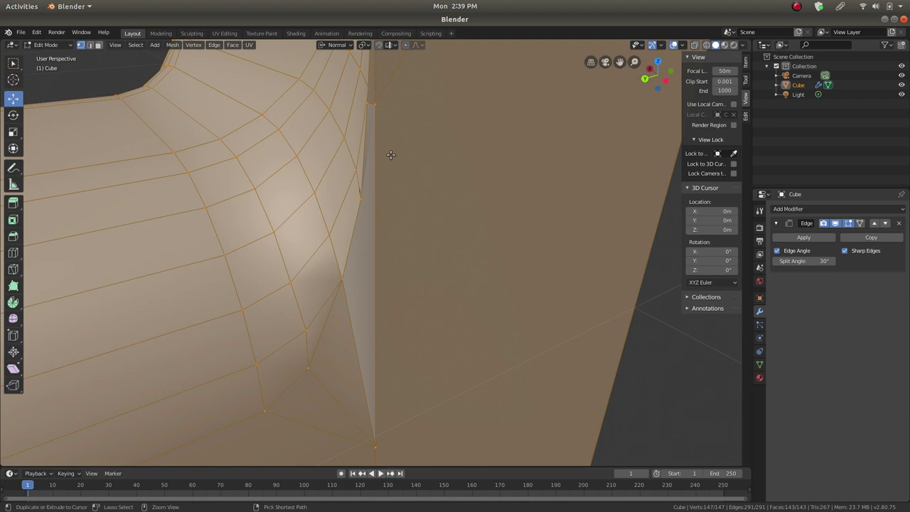
{"action": "key", "text": "ctrl+v"}
{"action": "mouse_move", "coordinate": [393, 187]}
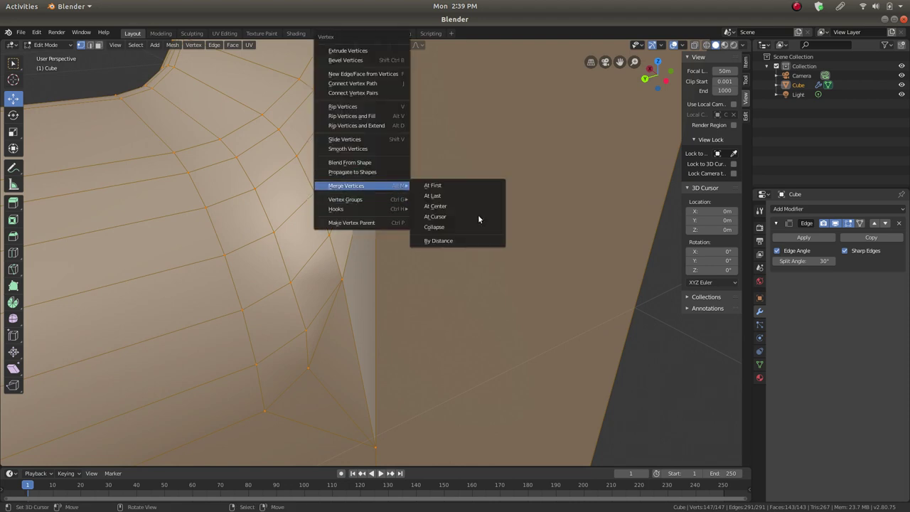
{"action": "left_click", "coordinate": [467, 245]}
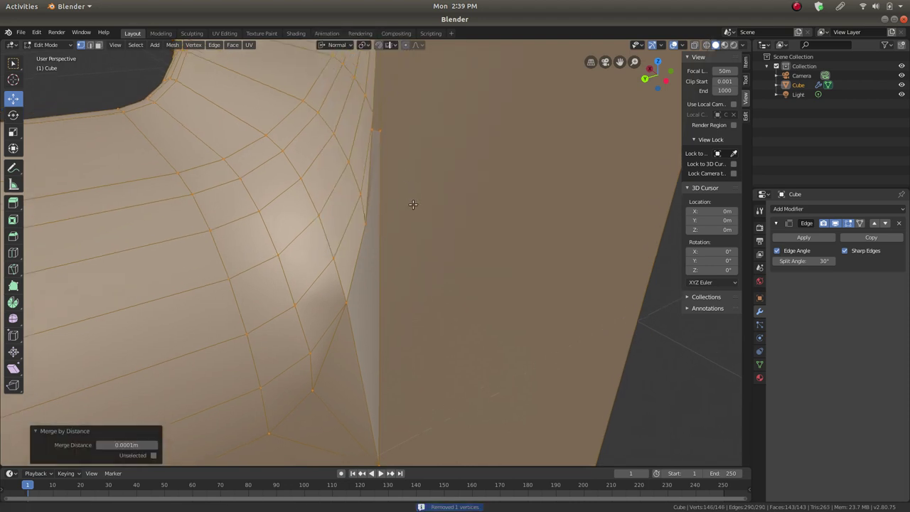
{"action": "left_click", "coordinate": [365, 226]}
{"action": "key", "text": "k"}
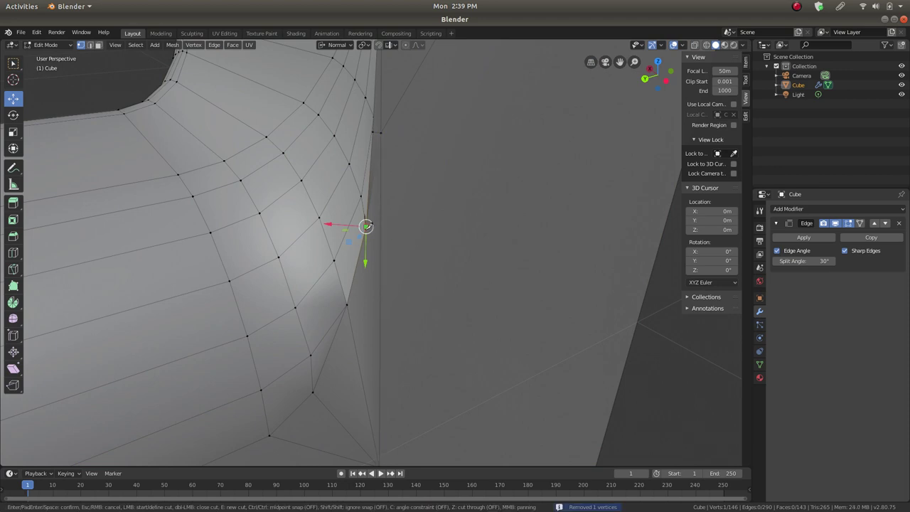
{"action": "key", "text": "Escape"}
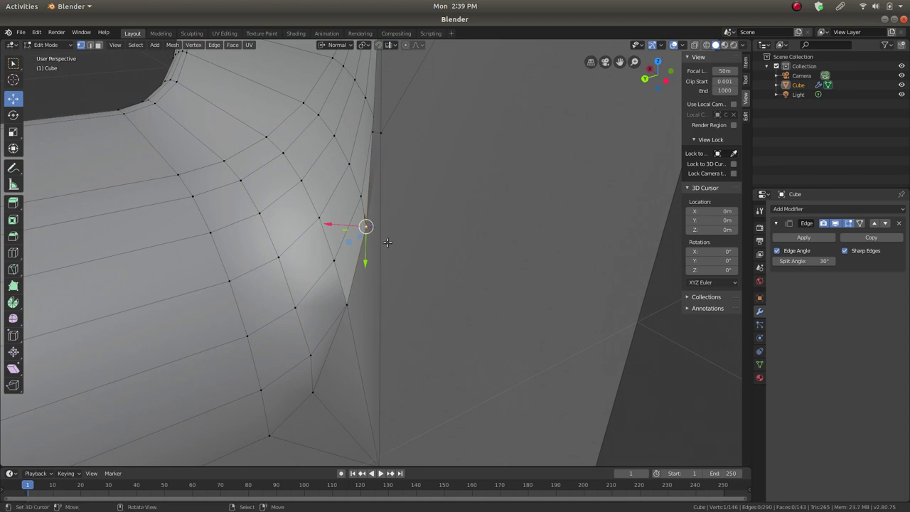
Subdivide the vertical side edge between the upper side vertex and the lower corner vertex beside the notch
{"action": "left_click", "coordinate": [390, 139]}
{"action": "middle_click_drag", "start_coordinate": [414, 379], "coordinate": [418, 326], "text": "shift"}
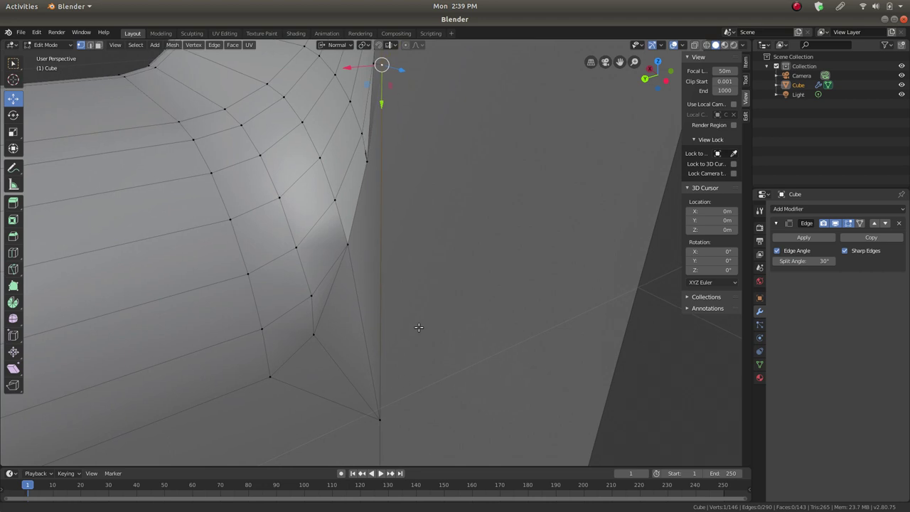
{"action": "left_click", "coordinate": [389, 419], "text": "shift"}
{"action": "right_click", "coordinate": [419, 291]}
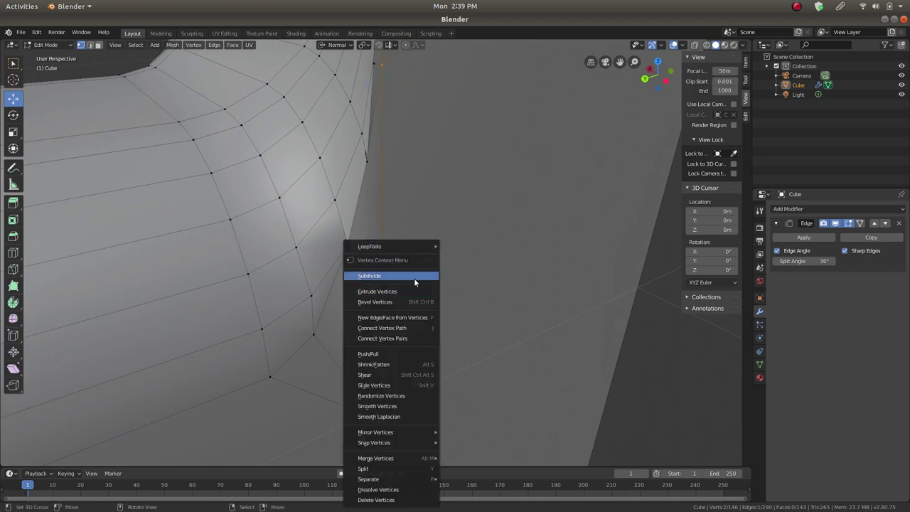
{"action": "left_click", "coordinate": [413, 277]}
Connect the subdivided edge's midpoint to the nearby rim vertex and move that midpoint upward along the side edge
{"action": "left_click", "coordinate": [391, 278]}
{"action": "left_click", "coordinate": [368, 162], "text": "shift"}
{"action": "key", "text": "j"}
{"action": "left_click", "coordinate": [381, 273]}
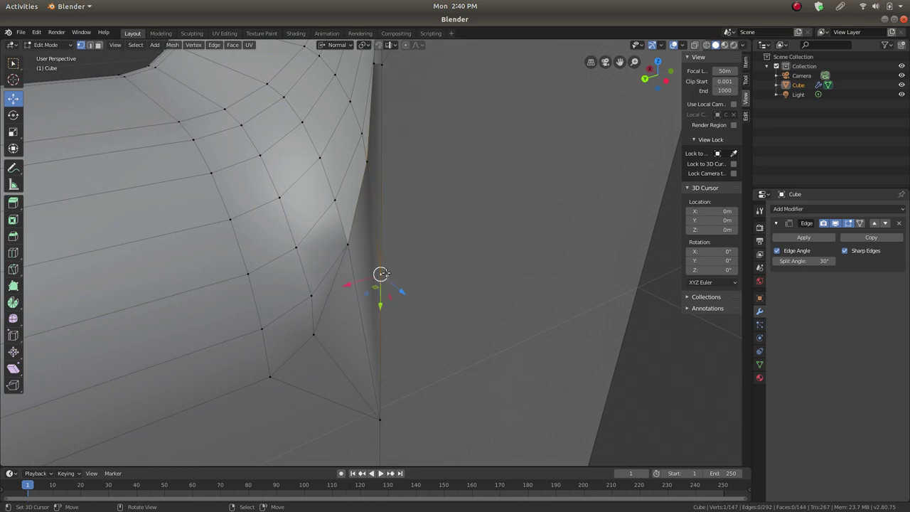
{"action": "left_click_drag", "start_coordinate": [382, 307], "coordinate": [390, 233]}
Merge the upper rim vertex with the adjacent side-edge vertex using At Last
{"action": "left_click", "coordinate": [348, 243]}
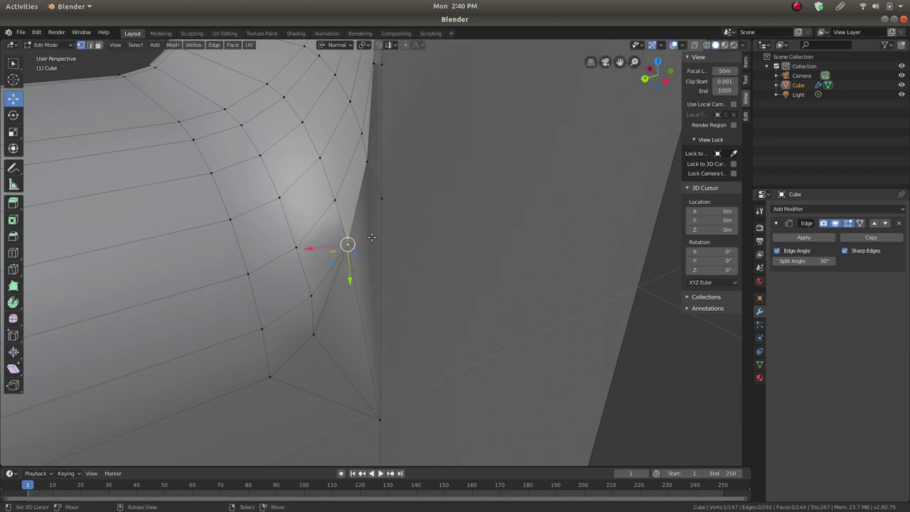
{"action": "middle_click_drag", "start_coordinate": [377, 227], "coordinate": [398, 210]}
{"action": "left_click", "coordinate": [398, 210], "text": "shift"}
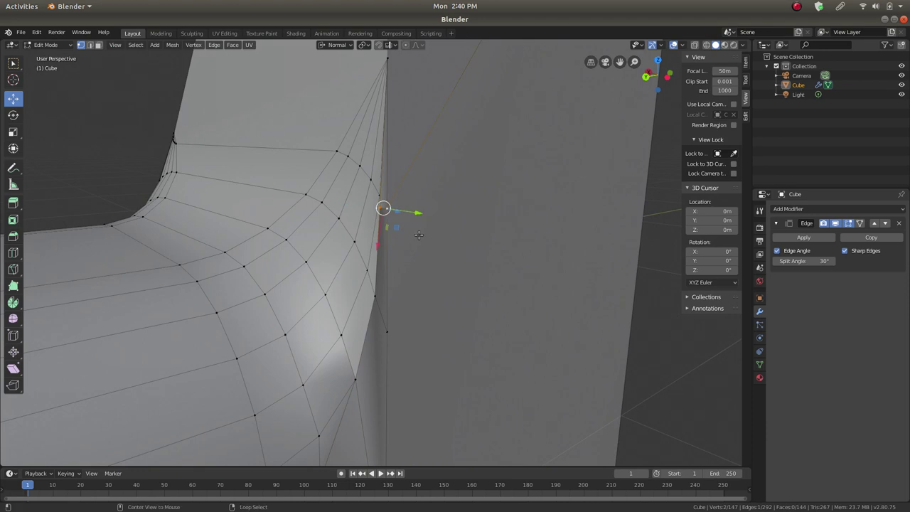
{"action": "key", "text": "m"}
{"action": "left_click", "coordinate": [409, 246]}
{"action": "middle_click_drag", "start_coordinate": [407, 214], "coordinate": [378, 192]}
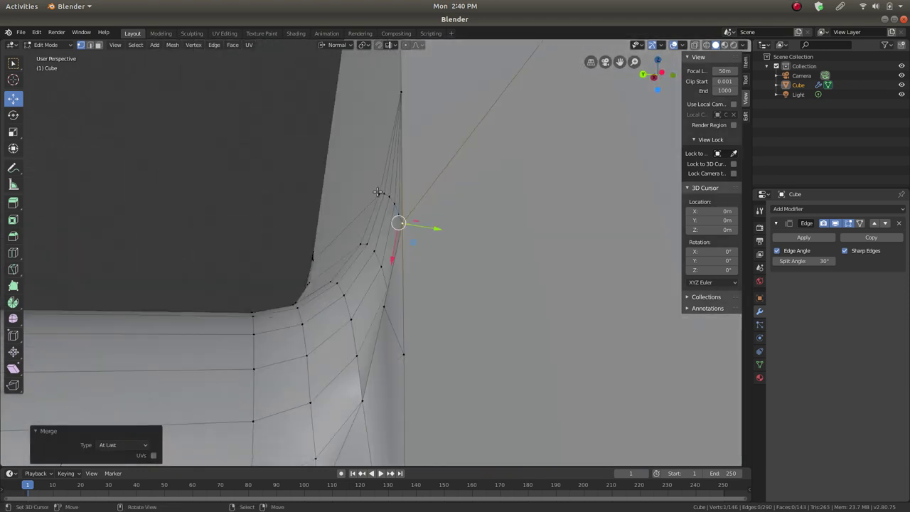
Merge the next lower rim vertex into the repositioned vertex on the vertical side edge
{"action": "left_click", "coordinate": [384, 307]}
{"action": "left_click", "coordinate": [404, 353], "text": "shift"}
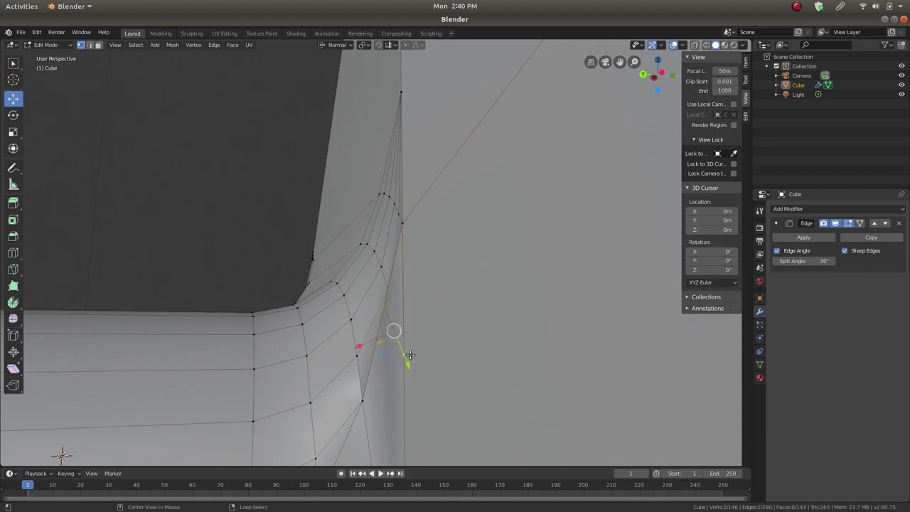
{"action": "key", "text": "m"}
{"action": "left_click", "coordinate": [410, 356]}
Subdivide the side edge between the merged rim vertex and the lower corner vertex, and connect its midpoint to the next rim vertex
{"action": "middle_click_drag", "start_coordinate": [409, 353], "coordinate": [464, 305]}
{"action": "left_click", "coordinate": [464, 247]}
{"action": "left_click", "coordinate": [463, 429], "text": "shift"}
{"action": "right_click", "coordinate": [497, 325]}
{"action": "left_click", "coordinate": [484, 274]}
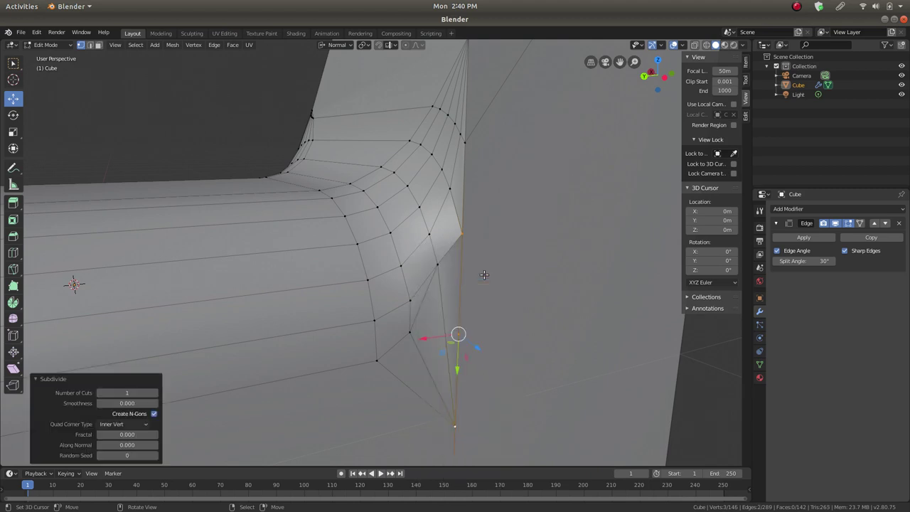
{"action": "key", "text": "g"}
{"action": "left_click", "coordinate": [487, 310]}
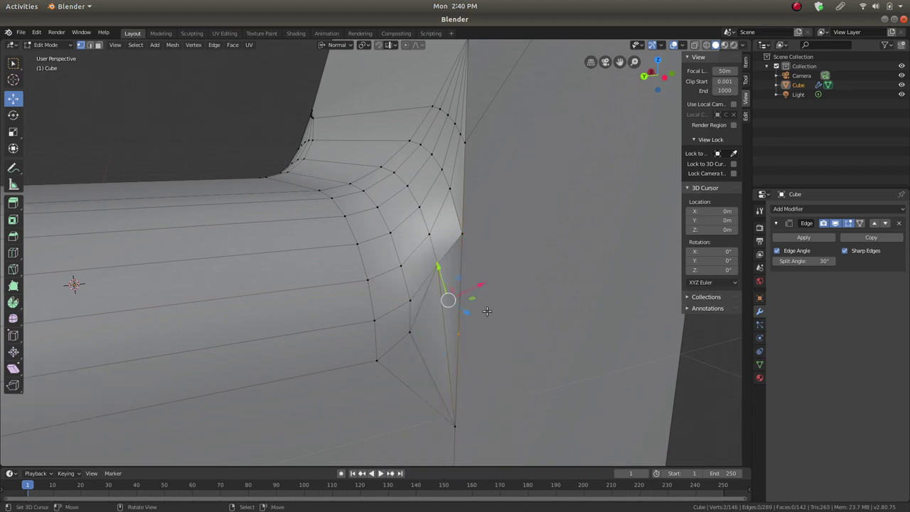
Knife-cut from the lower notch vertex across the narrow faces to the vertical side edge just below the merged rim vertex
{"action": "middle_click_drag", "start_coordinate": [474, 322], "coordinate": [480, 314]}
{"action": "middle_click_drag", "start_coordinate": [455, 343], "coordinate": [437, 289], "text": "shift"}
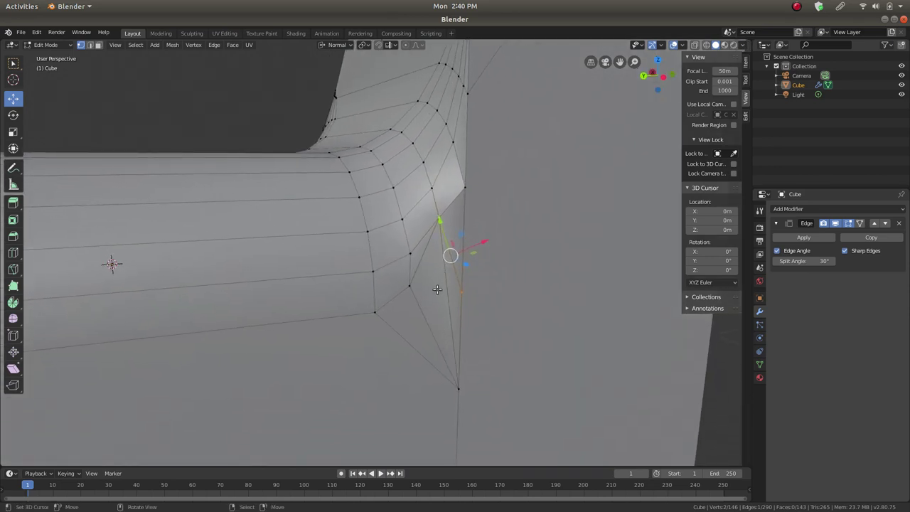
{"action": "left_click", "coordinate": [436, 221]}
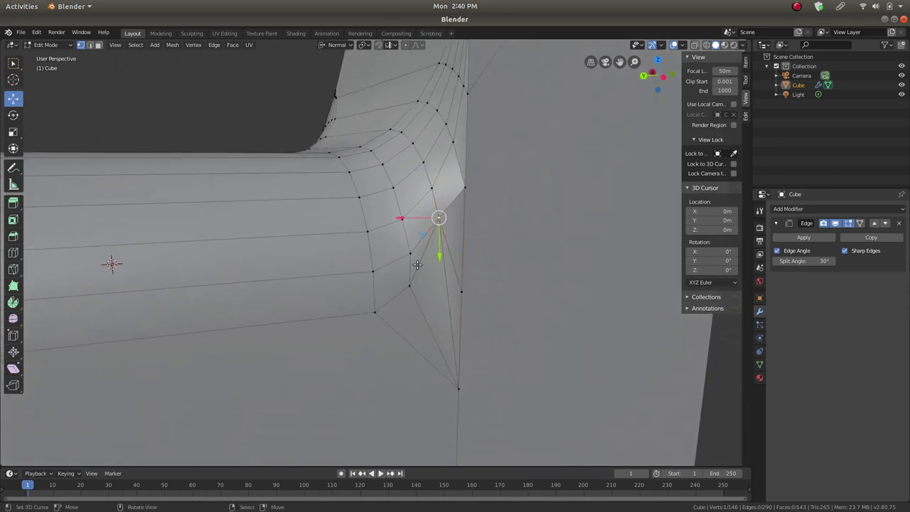
{"action": "left_click", "coordinate": [410, 288]}
{"action": "left_click", "coordinate": [439, 220]}
{"action": "left_click", "coordinate": [461, 290], "text": "shift"}
{"action": "key", "text": "k"}
{"action": "left_click", "coordinate": [411, 285]}
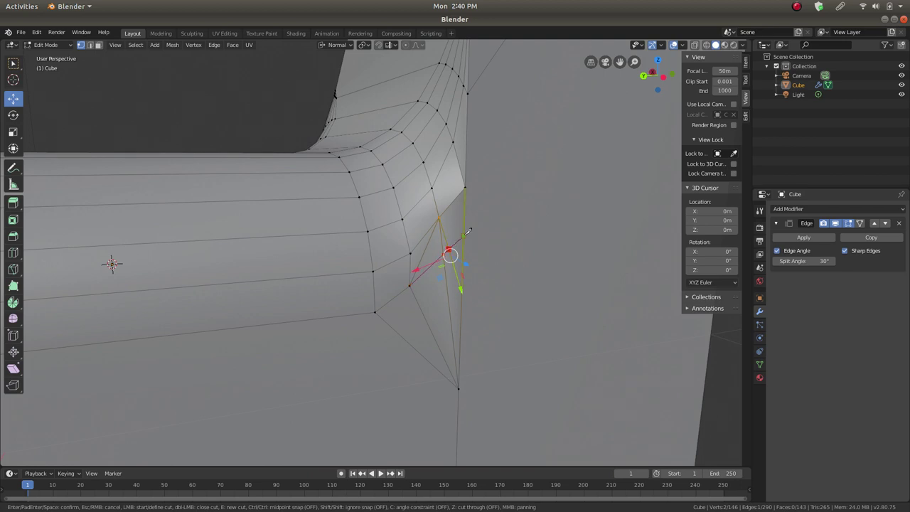
{"action": "left_click", "coordinate": [467, 229]}
{"action": "key", "text": "Return"}
Switch to edge selection and dissolve the three surplus edges around the new knife cut beside the notch
{"action": "middle_click_drag", "start_coordinate": [442, 301], "coordinate": [450, 271]}
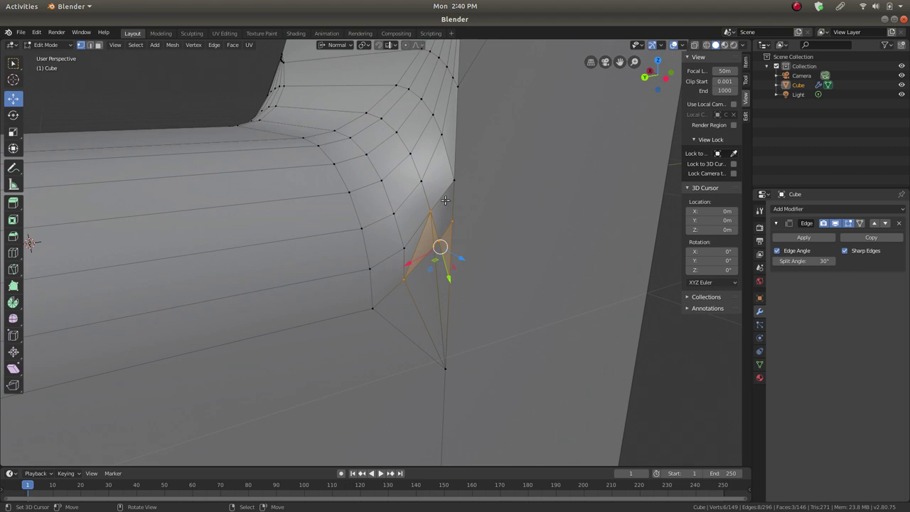
{"action": "left_click", "coordinate": [89, 45]}
{"action": "middle_click_drag", "start_coordinate": [426, 256], "coordinate": [435, 235]}
{"action": "left_click", "coordinate": [434, 230]}
{"action": "left_click", "coordinate": [446, 225], "text": "shift"}
{"action": "key", "text": "x"}
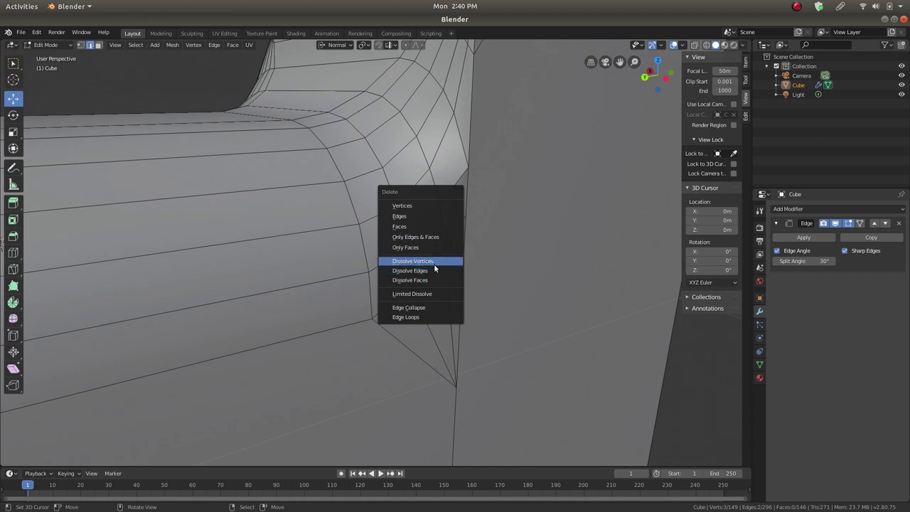
{"action": "left_click", "coordinate": [434, 271]}
{"action": "middle_click_drag", "start_coordinate": [451, 251], "coordinate": [363, 267]}
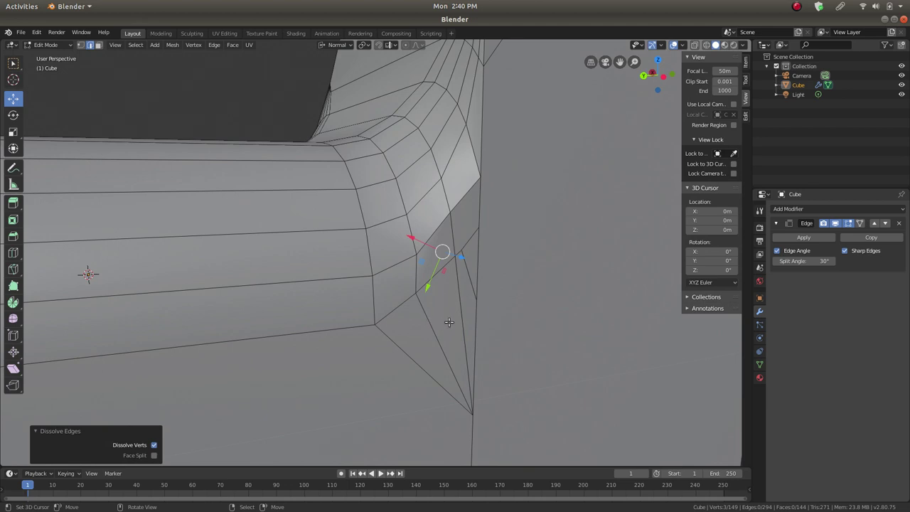
{"action": "key", "text": "x"}
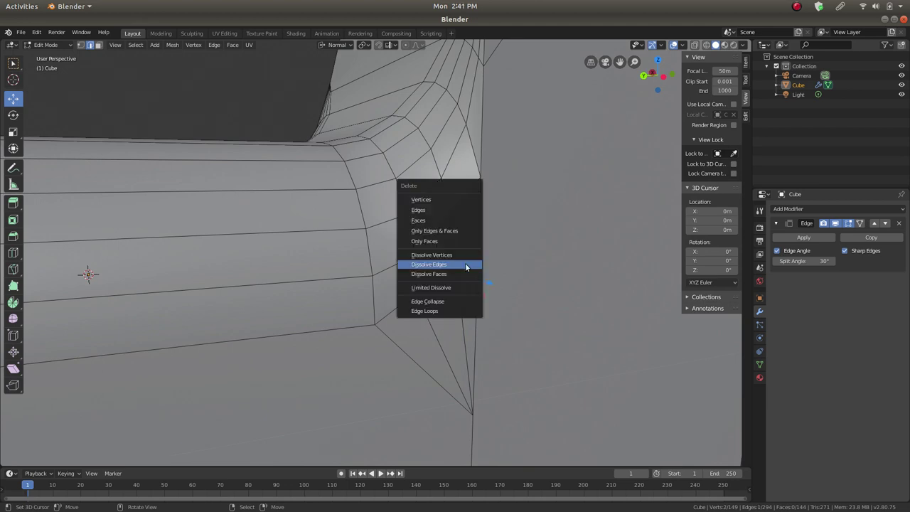
{"action": "left_click", "coordinate": [465, 262]}
Switch to vertex selection and nudge the vertices around the notch corner slightly along their normal axes to even out the curve
{"action": "middle_click_drag", "start_coordinate": [465, 262], "coordinate": [355, 199]}
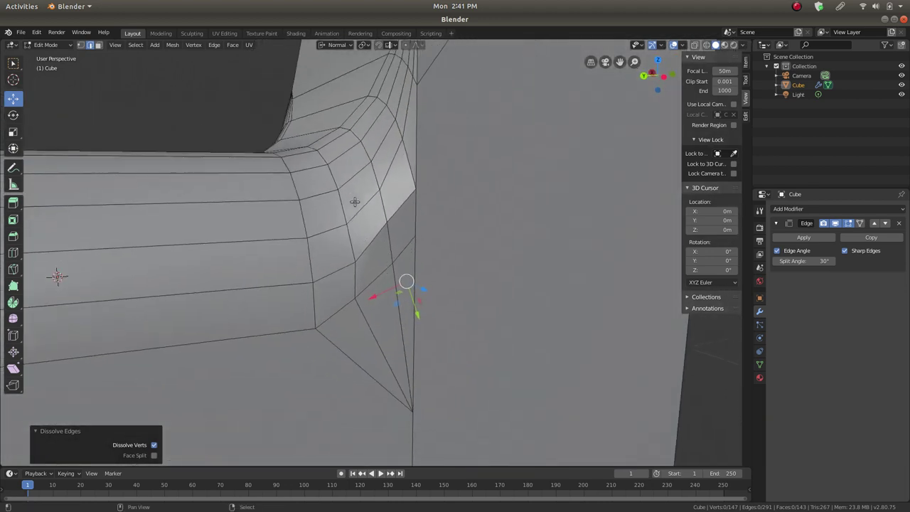
{"action": "left_click", "coordinate": [80, 45]}
{"action": "middle_click_drag", "start_coordinate": [320, 271], "coordinate": [356, 288]}
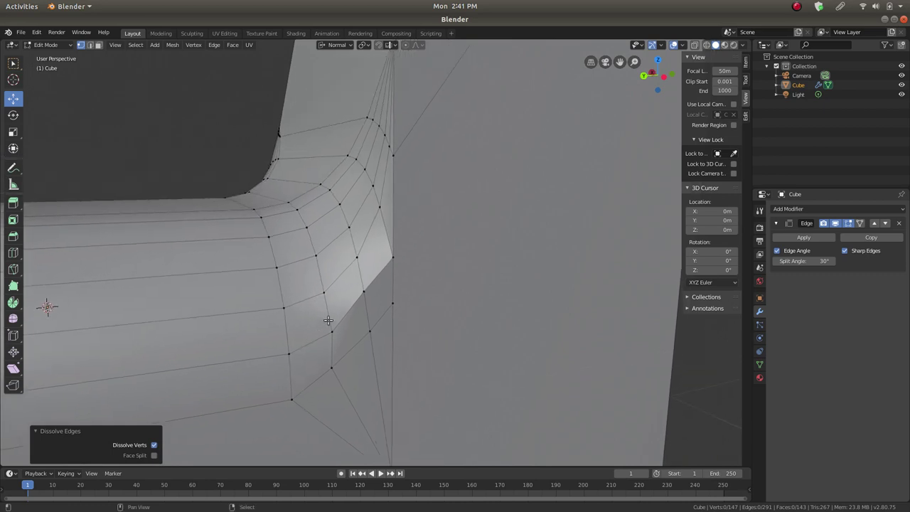
{"action": "left_click", "coordinate": [358, 292]}
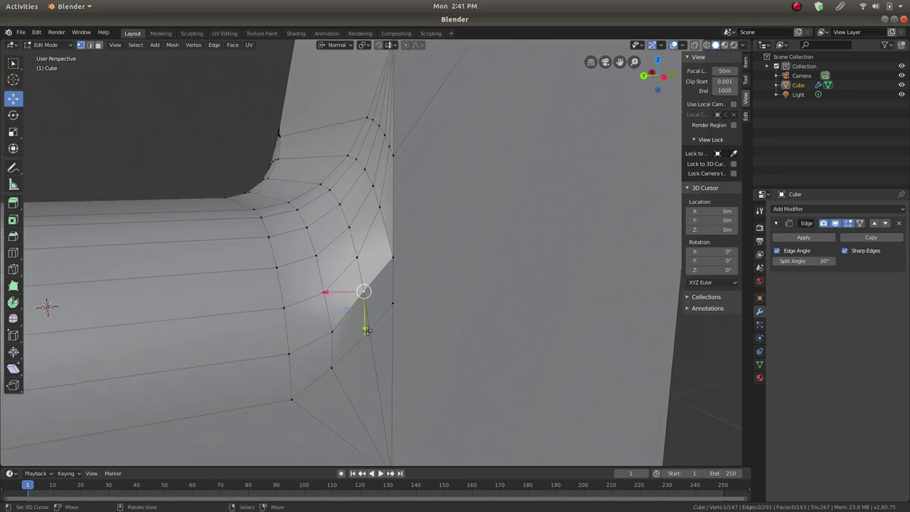
{"action": "left_click_drag", "start_coordinate": [366, 330], "coordinate": [367, 337]}
{"action": "middle_click_drag", "start_coordinate": [401, 296], "coordinate": [241, 268]}
{"action": "left_click_drag", "start_coordinate": [381, 282], "coordinate": [384, 291]}
{"action": "middle_click_drag", "start_coordinate": [384, 291], "coordinate": [390, 246]}
{"action": "mouse_move", "coordinate": [374, 282]}
{"action": "left_mouse_down"}
{"action": "mouse_move", "coordinate": [368, 256]}
{"action": "mouse_move", "coordinate": [379, 273]}
{"action": "left_mouse_up"}
Slide the selected notch-corner vertex along its adjoining edge by about 0.027
{"action": "middle_click_drag", "start_coordinate": [380, 273], "coordinate": [293, 305]}
{"action": "key", "text": "shift+v"}
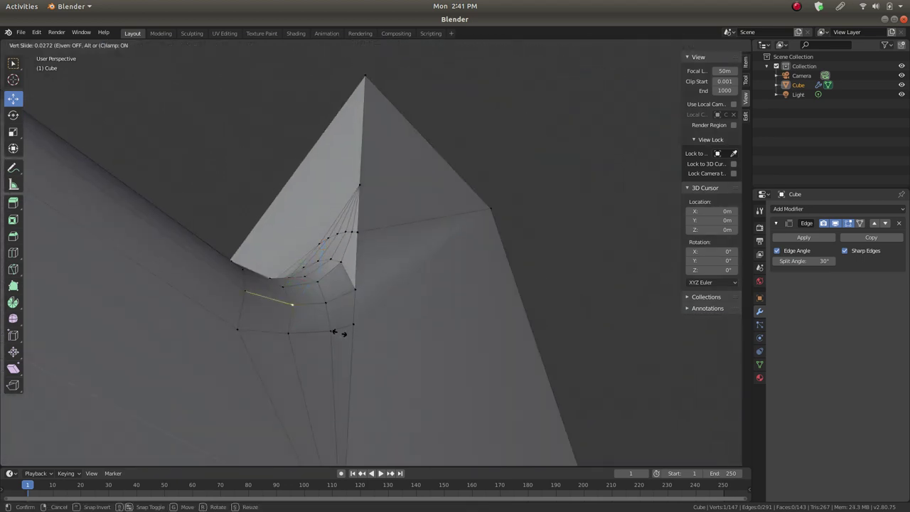
{"action": "left_click", "coordinate": [336, 334]}
{"action": "mouse_move", "coordinate": [336, 334]}
{"action": "middle_mouse_down"}
{"action": "mouse_move", "coordinate": [359, 307]}
{"action": "mouse_move", "coordinate": [324, 332]}
{"action": "middle_mouse_up"}
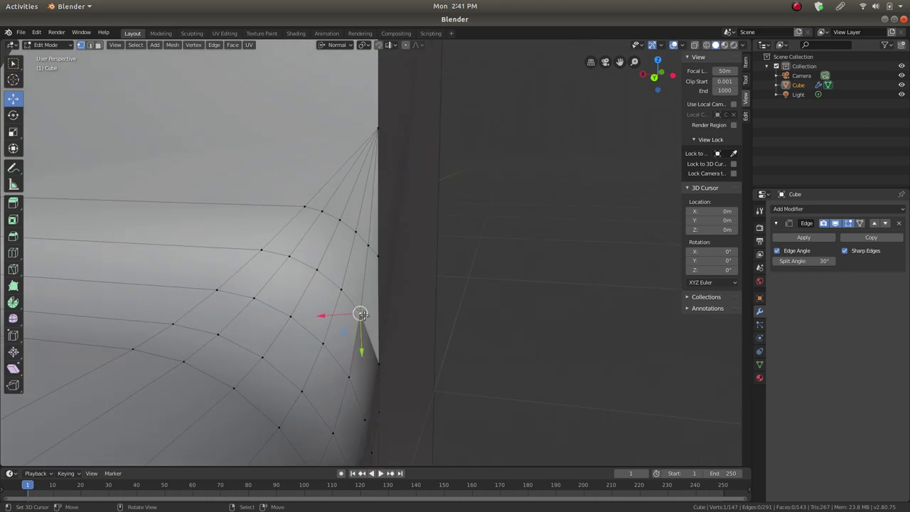
Repeat Merge by Distance on the whole mesh
{"action": "key", "text": "a"}
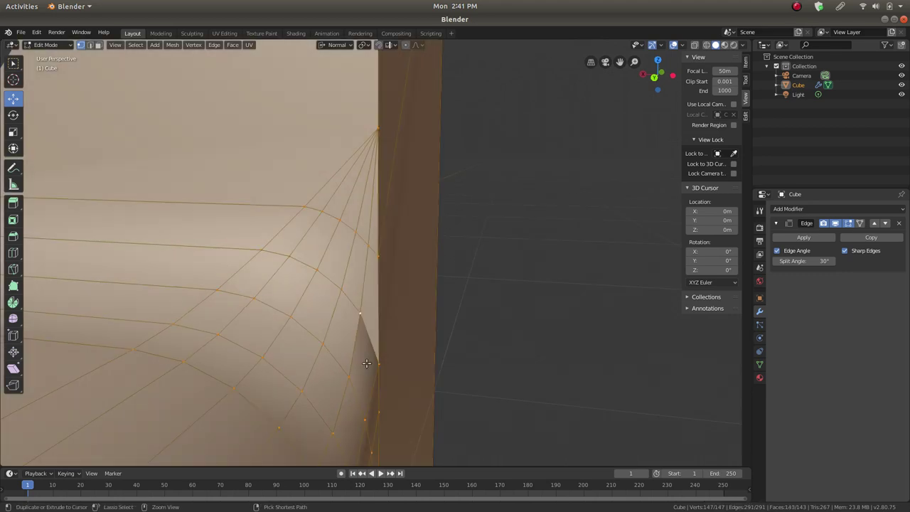
{"action": "key", "text": "ctrl+v"}
{"action": "mouse_move", "coordinate": [365, 364]}
{"action": "left_click", "coordinate": [414, 419]}
Move the rim vertex above the small gap about 0.02 m downward along its normal axis and check the shading in Object Mode
{"action": "left_click", "coordinate": [353, 302]}
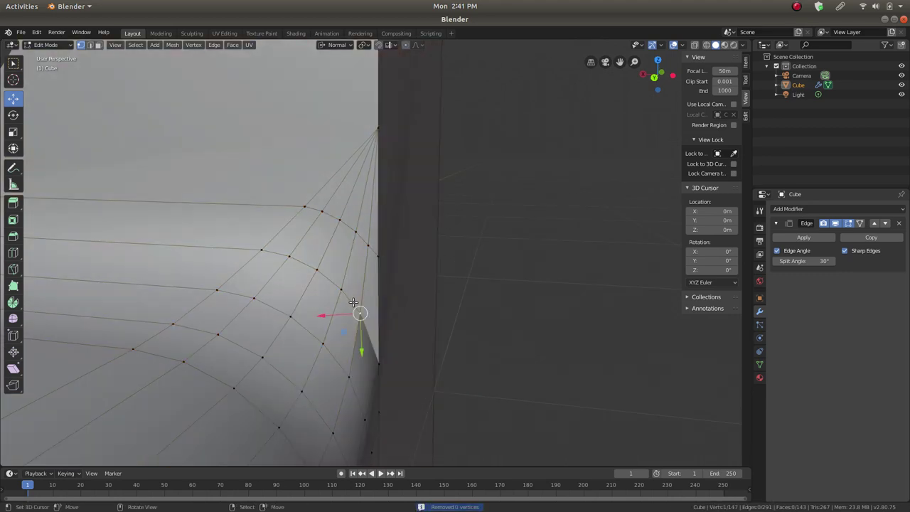
{"action": "key", "text": "g"}
{"action": "key", "text": "z"}
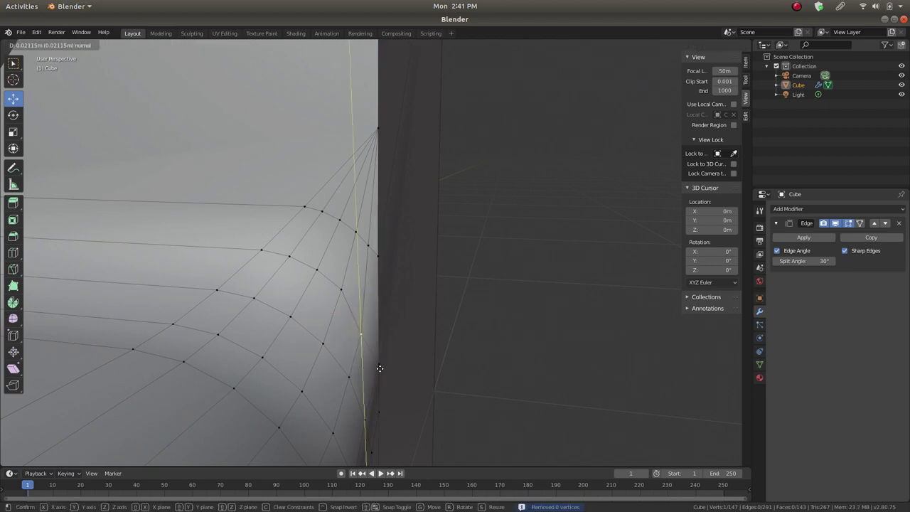
{"action": "left_click", "coordinate": [377, 359]}
{"action": "middle_click_drag", "start_coordinate": [413, 341], "coordinate": [371, 310]}
{"action": "middle_click_drag", "start_coordinate": [372, 371], "coordinate": [415, 289]}
{"action": "key", "text": "Tab"}
{"action": "key", "text": "Tab"}
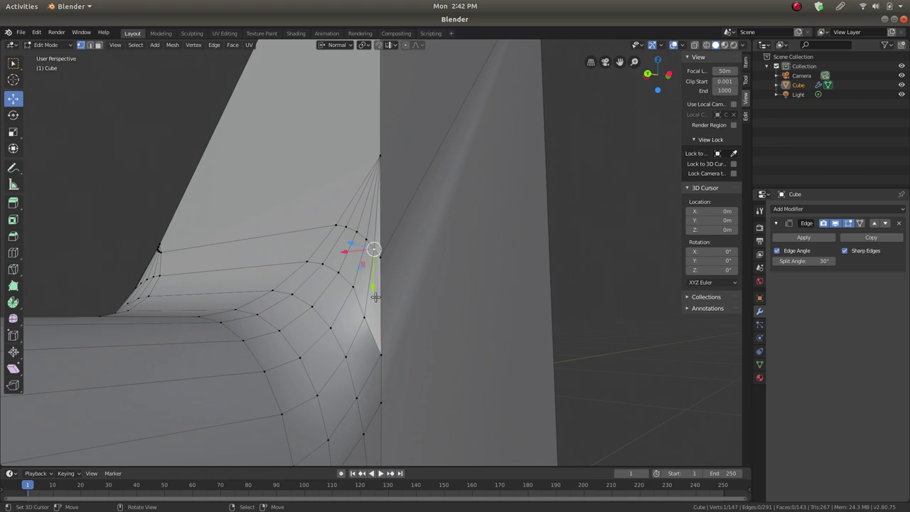
Knife-cut from the lower rim vertex across the corner face to the upper vertex on the side edge and check the shading in Object Mode
{"action": "middle_click_drag", "start_coordinate": [390, 318], "coordinate": [350, 330]}
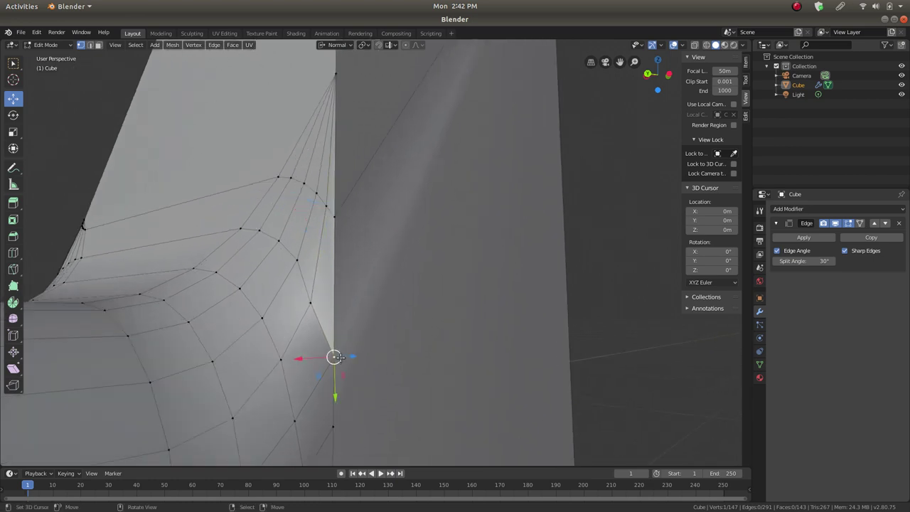
{"action": "middle_click_drag", "start_coordinate": [367, 341], "coordinate": [344, 344]}
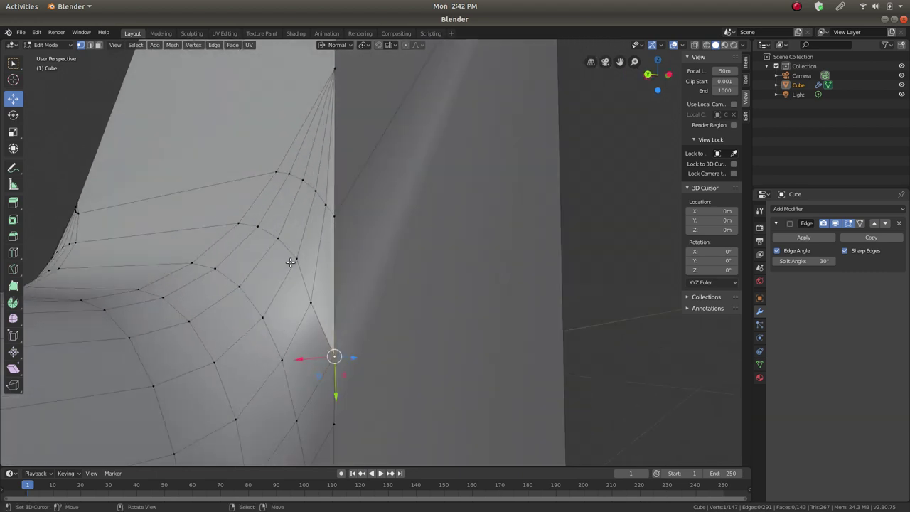
{"action": "key", "text": "k"}
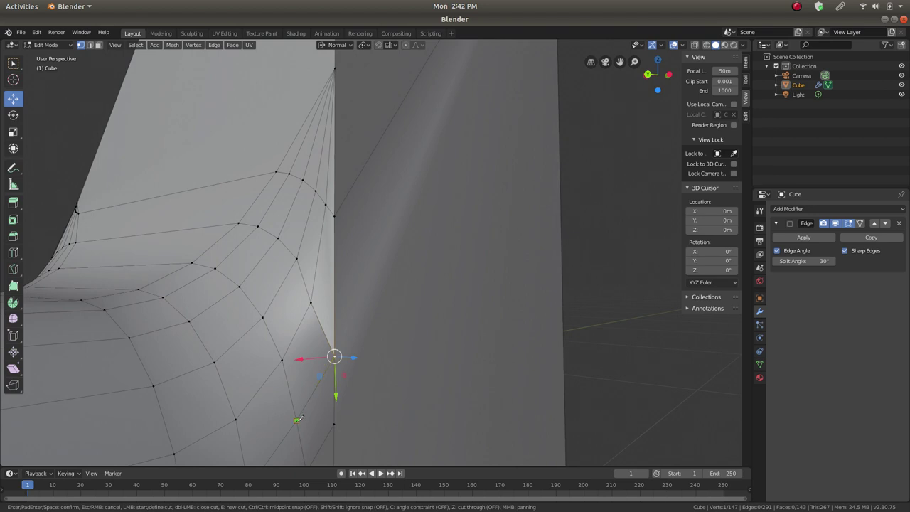
{"action": "left_click", "coordinate": [332, 333]}
{"action": "left_click", "coordinate": [334, 217]}
{"action": "key", "text": "Return"}
{"action": "middle_click_drag", "start_coordinate": [377, 356], "coordinate": [311, 294]}
{"action": "key", "text": "Tab"}
{"action": "key", "text": "Tab"}
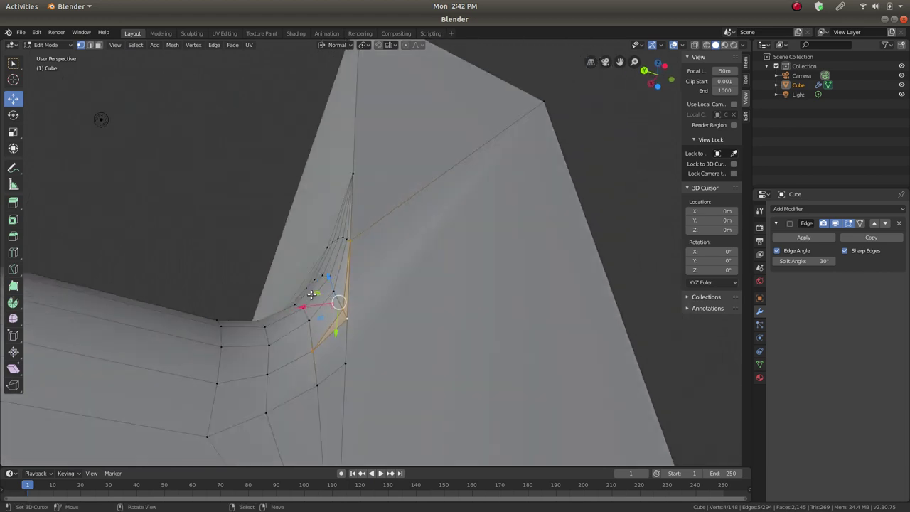
Dissolve the diagonal edge across the large side face and check the notch corner's shading in Object Mode
{"action": "left_click", "coordinate": [89, 45]}
{"action": "left_click", "coordinate": [430, 162]}
{"action": "key", "text": "x"}
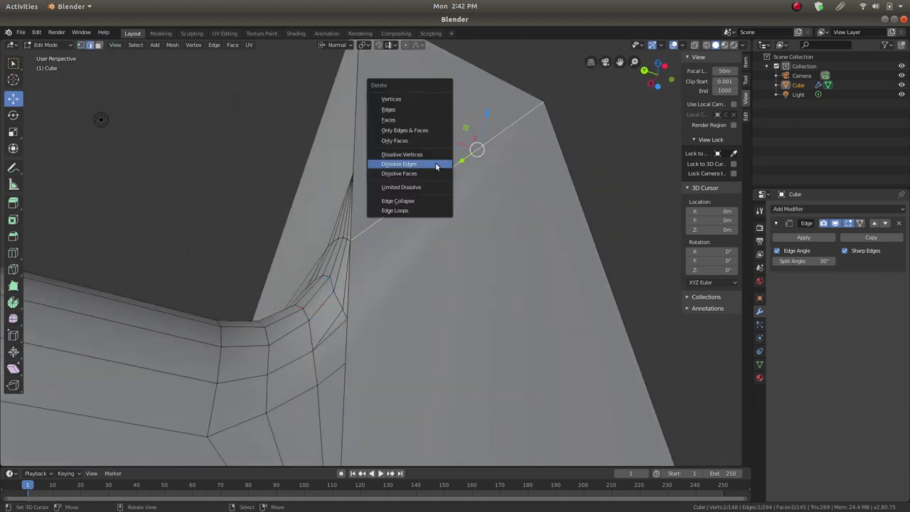
{"action": "left_click", "coordinate": [436, 165]}
{"action": "middle_click_drag", "start_coordinate": [431, 203], "coordinate": [120, 144]}
{"action": "key", "text": "Tab"}
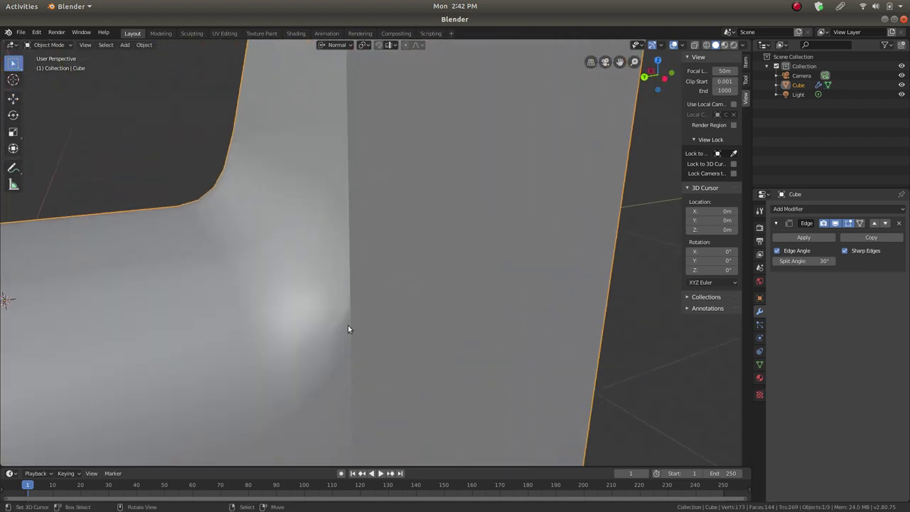
{"action": "key", "text": "Tab"}
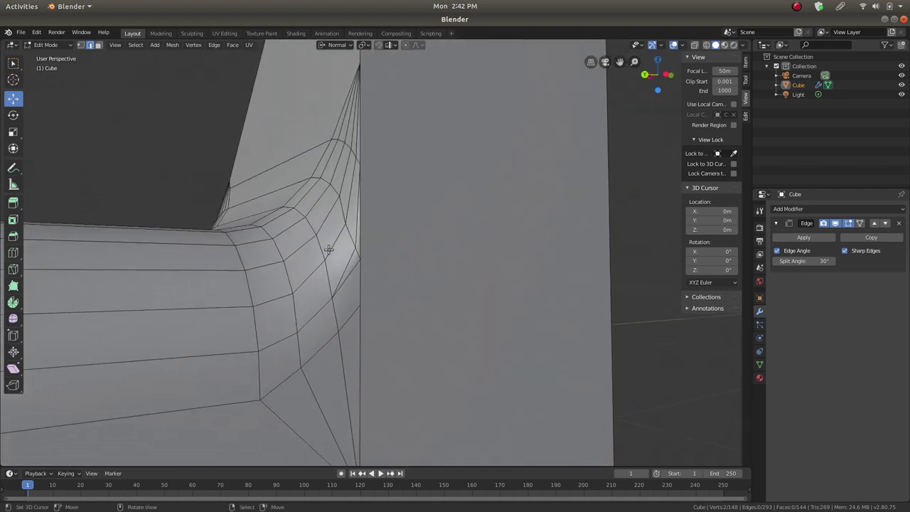
Knife-cut from the inner notch-corner vertex down to the lower vertex on the side edge, crossing the short diagonal edge
{"action": "middle_click_drag", "start_coordinate": [353, 260], "coordinate": [369, 264]}
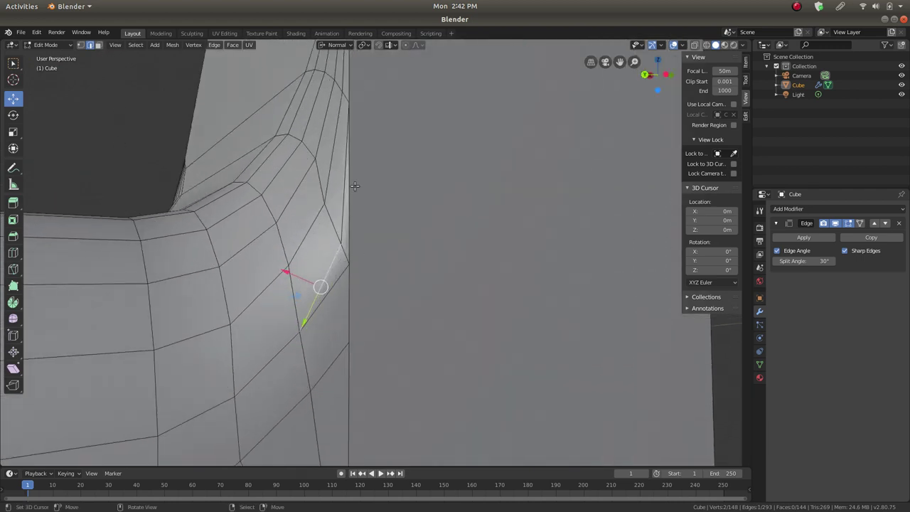
{"action": "mouse_move", "coordinate": [343, 204]}
{"action": "middle_mouse_down"}
{"action": "mouse_move", "coordinate": [329, 205]}
{"action": "mouse_move", "coordinate": [338, 217]}
{"action": "middle_mouse_up"}
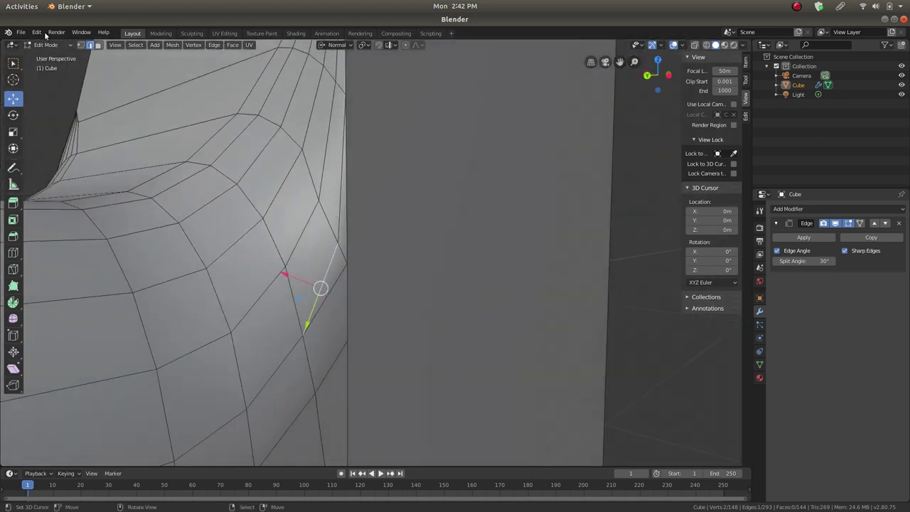
{"action": "left_click", "coordinate": [83, 45]}
{"action": "key", "text": "a"}
{"action": "key", "text": "alt+a"}
{"action": "middle_click_drag", "start_coordinate": [328, 294], "coordinate": [340, 224]}
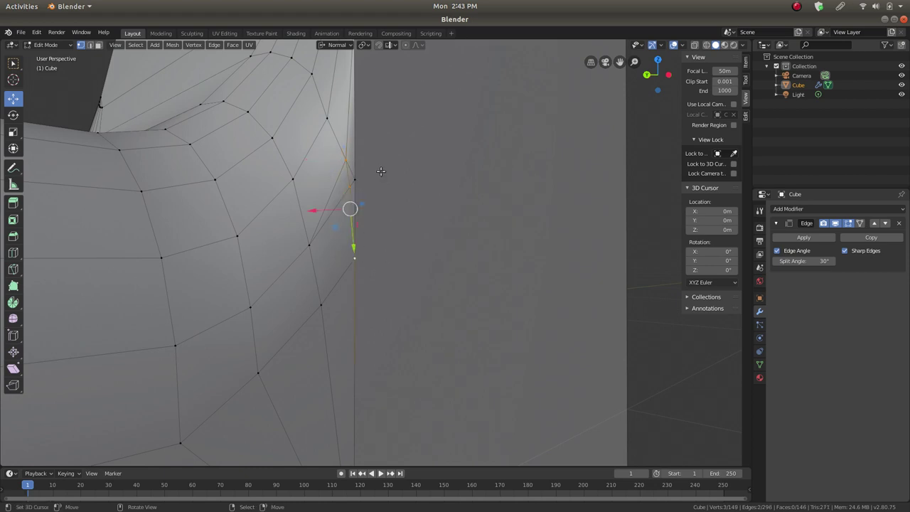
Try Dissolve Edges on the short edges around the new cut's crossing vertex, undoing each attempt
{"action": "left_click", "coordinate": [90, 45]}
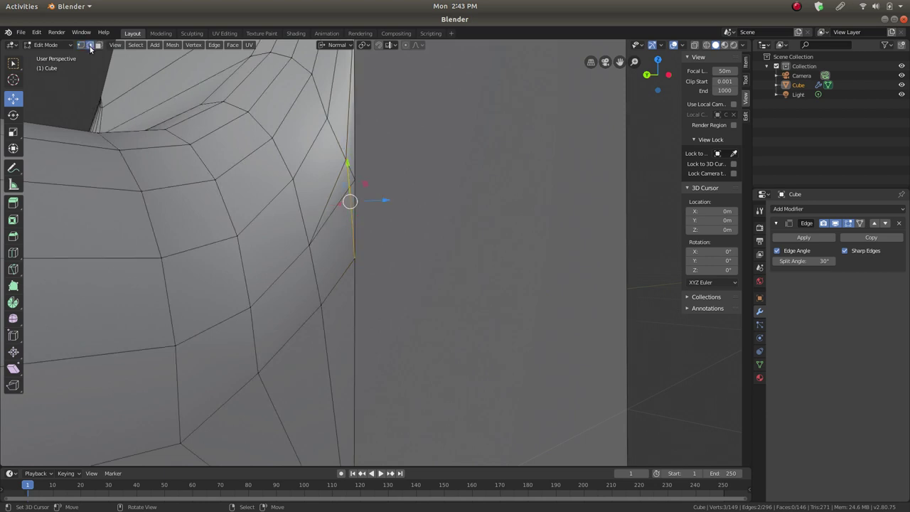
{"action": "middle_click_drag", "start_coordinate": [340, 186], "coordinate": [307, 207]}
{"action": "key", "text": "x"}
{"action": "left_click", "coordinate": [373, 188]}
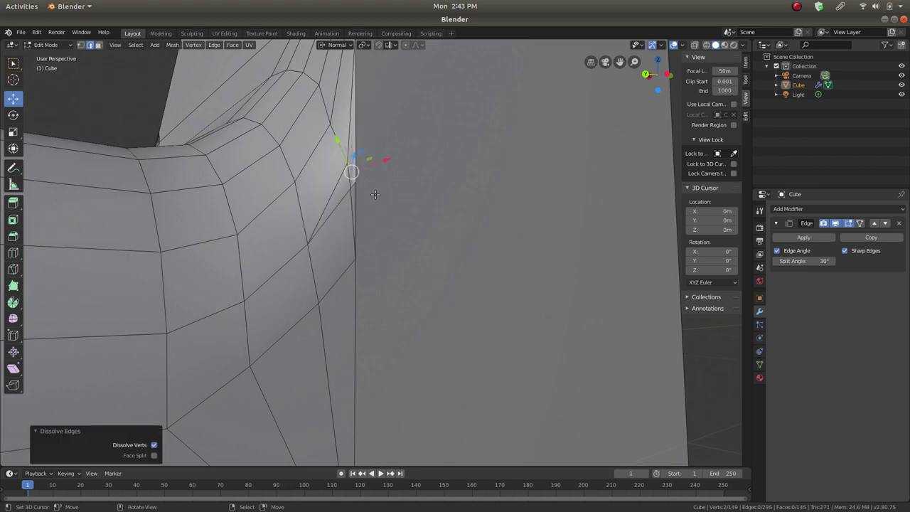
{"action": "key", "text": "ctrl+z"}
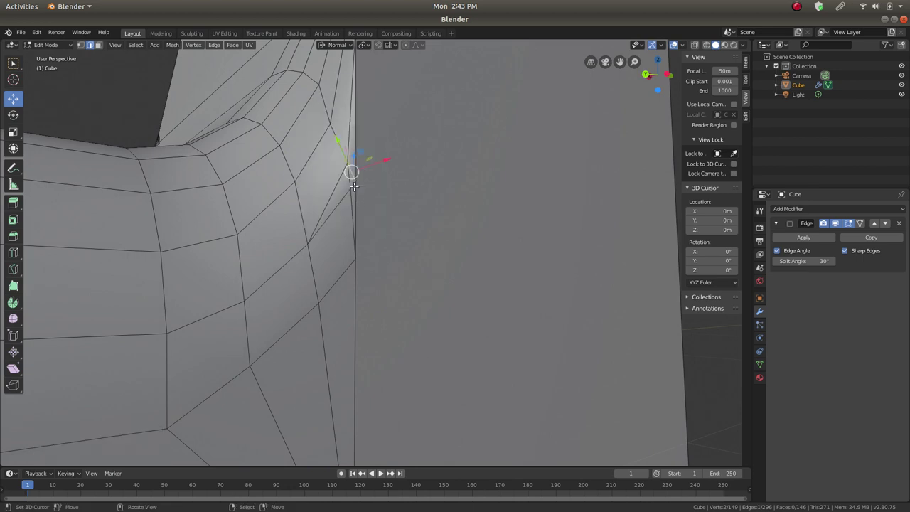
{"action": "key", "text": "x"}
{"action": "left_click", "coordinate": [352, 191]}
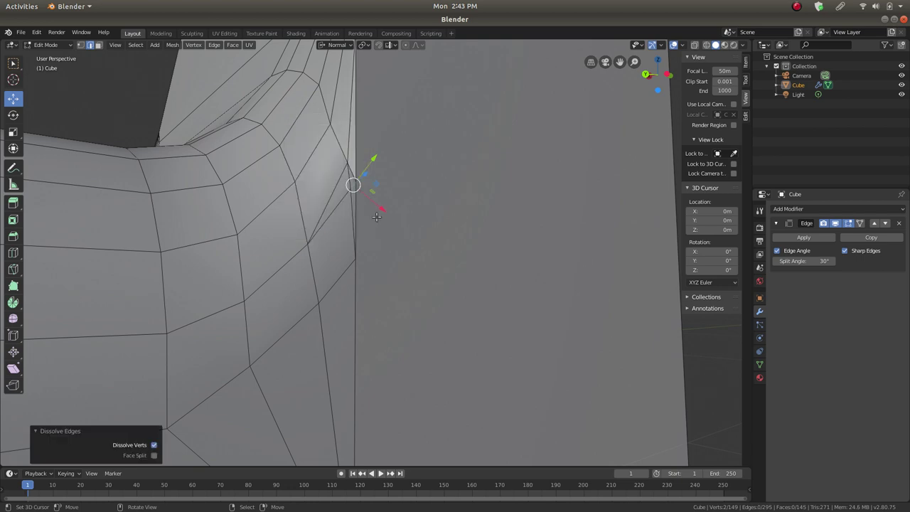
{"action": "key", "text": "ctrl+z"}
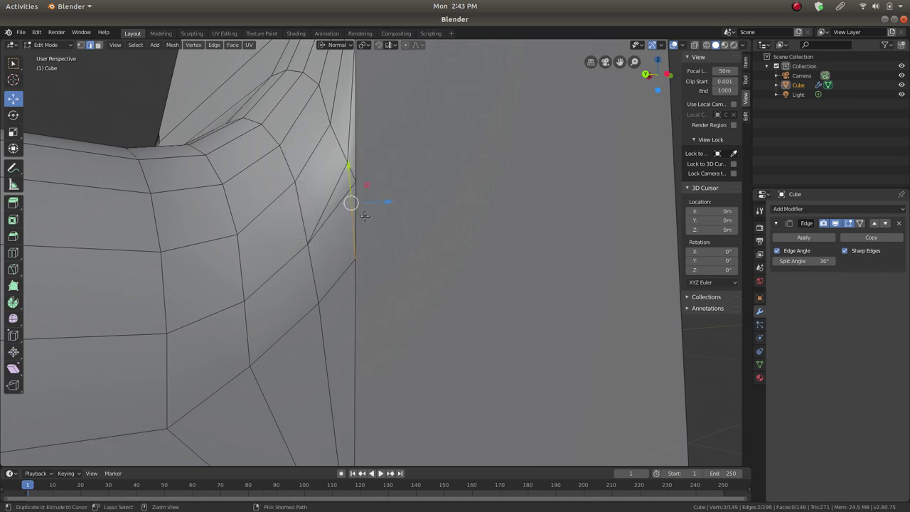
Merge the two adjacent vertices at the new crossing using At Last and check the shading in Object Mode
{"action": "key", "text": "1"}
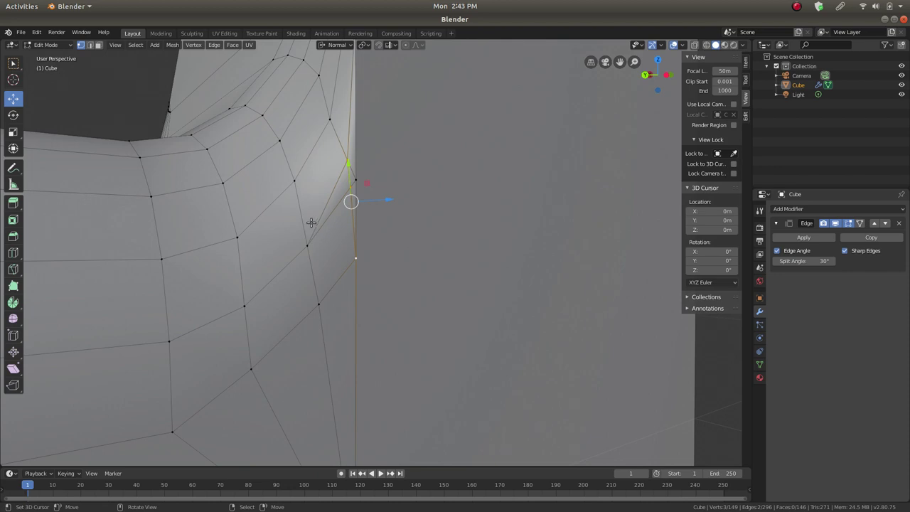
{"action": "middle_click_drag", "start_coordinate": [360, 171], "coordinate": [360, 220]}
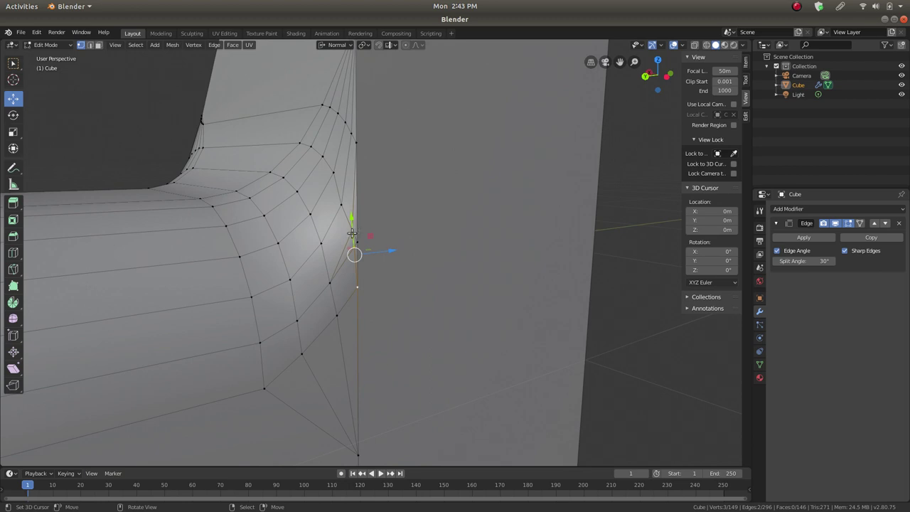
{"action": "key", "text": "m"}
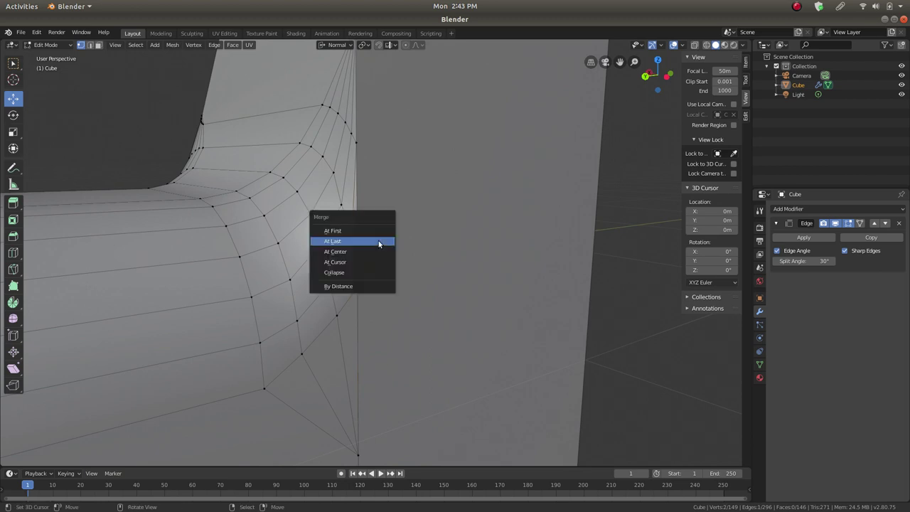
{"action": "left_click", "coordinate": [378, 241]}
{"action": "middle_click_drag", "start_coordinate": [356, 234], "coordinate": [260, 216]}
{"action": "key", "text": "Tab"}
{"action": "key", "text": "Tab"}
Move the merged corner vertex −0.00186 m along its normal X axis
{"action": "middle_click_drag", "start_coordinate": [383, 261], "coordinate": [348, 275]}
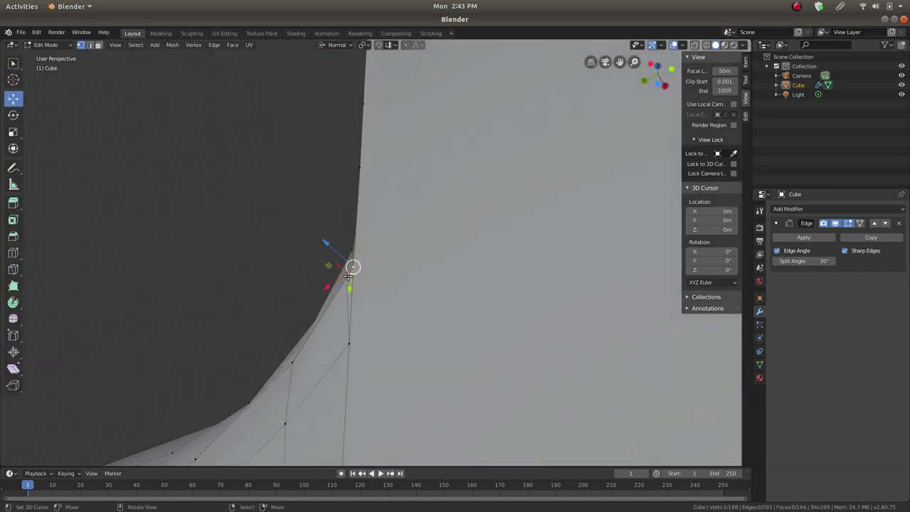
{"action": "left_click_drag", "start_coordinate": [310, 277], "coordinate": [316, 280]}
{"action": "middle_click_drag", "start_coordinate": [317, 281], "coordinate": [344, 247]}
Merge the moved vertex with the adjacent vertex on the side edge and check the shading in Object Mode
{"action": "key", "text": "x"}
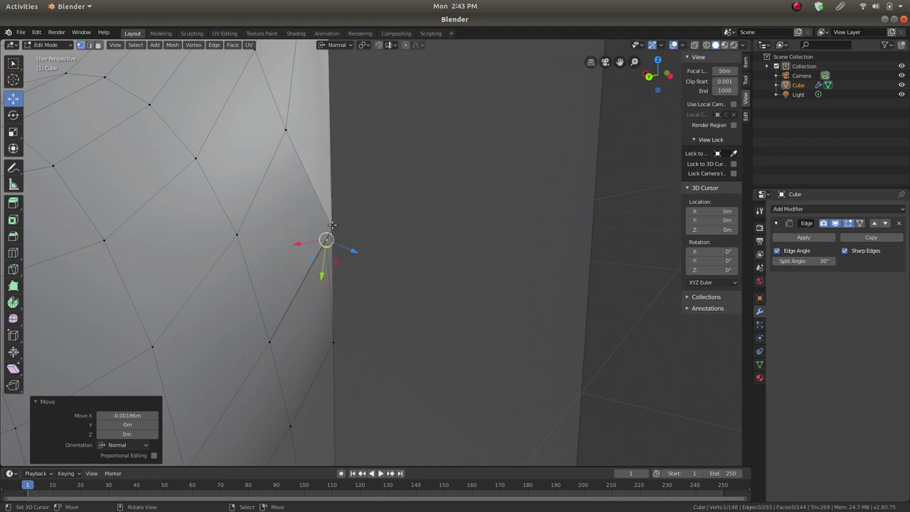
{"action": "left_click", "coordinate": [332, 225], "text": "shift"}
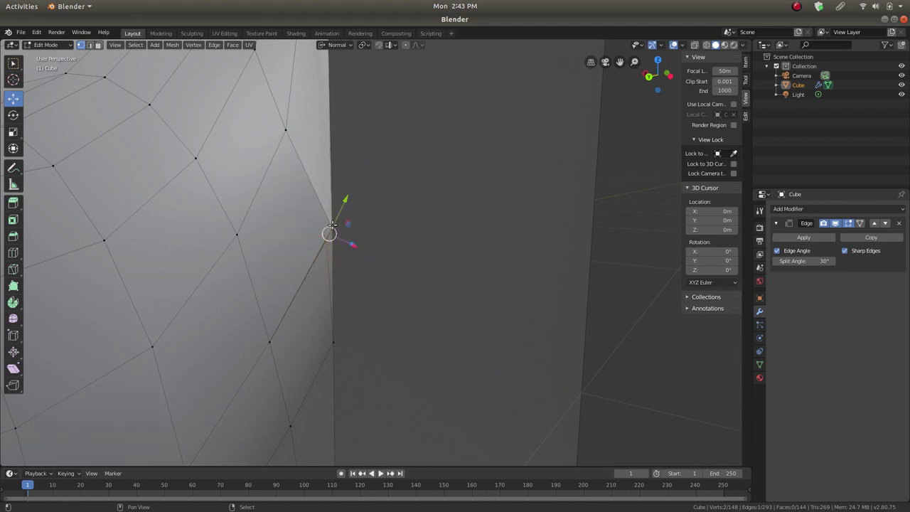
{"action": "key", "text": "alt+m"}
{"action": "left_click", "coordinate": [380, 253]}
{"action": "middle_click_drag", "start_coordinate": [329, 232], "coordinate": [370, 255]}
{"action": "key", "text": "Tab"}
{"action": "scroll", "coordinate": [369, 254], "scroll_direction": "up", "scroll_amount": 3}
{"action": "key", "text": "Tab"}
Merge the two close vertices at the lower corner of the open gap on the opposite side of the notch
{"action": "left_click", "coordinate": [337, 233]}
{"action": "middle_click_drag", "start_coordinate": [324, 184], "coordinate": [307, 147]}
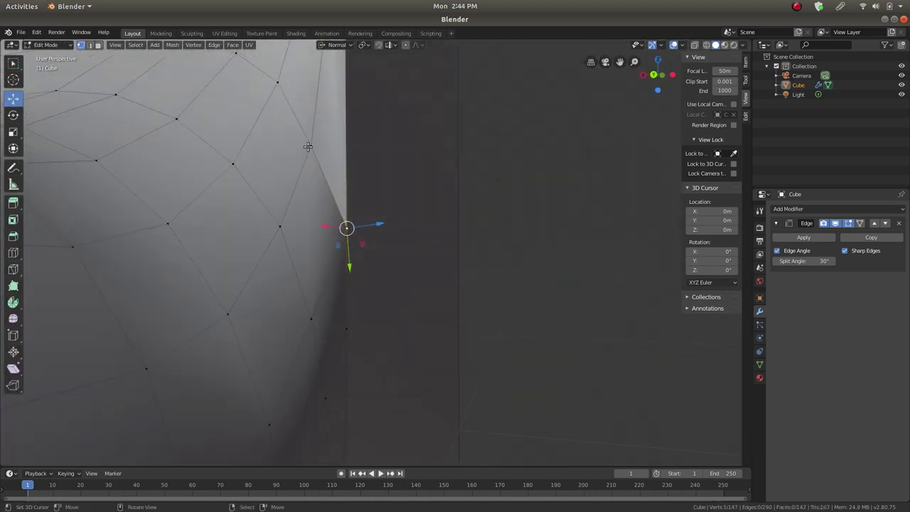
{"action": "middle_click_drag", "start_coordinate": [371, 238], "coordinate": [367, 266]}
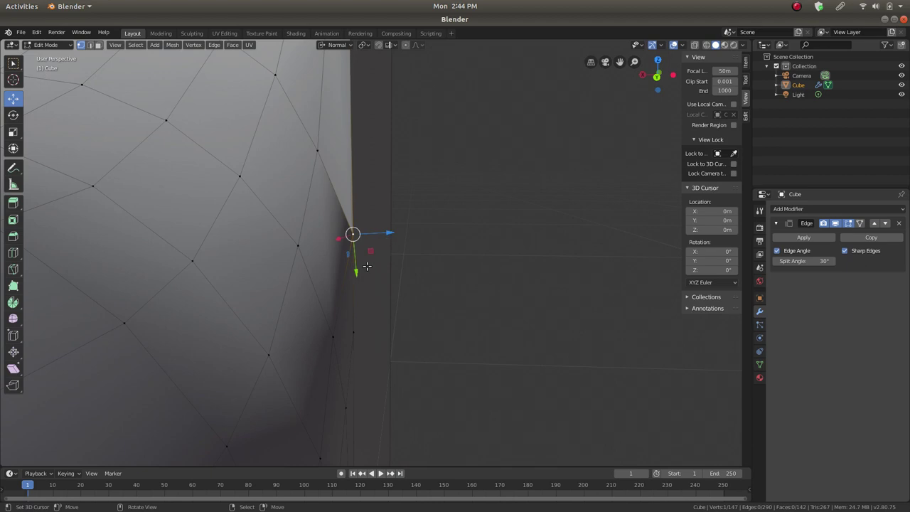
{"action": "mouse_move", "coordinate": [364, 265]}
{"action": "left_mouse_down"}
{"action": "mouse_move", "coordinate": [357, 255]}
{"action": "mouse_move", "coordinate": [368, 235]}
{"action": "mouse_move", "coordinate": [398, 239]}
{"action": "mouse_move", "coordinate": [371, 237]}
{"action": "mouse_move", "coordinate": [375, 257]}
{"action": "left_mouse_up"}
{"action": "middle_click_drag", "start_coordinate": [374, 258], "coordinate": [391, 283]}
{"action": "key", "text": "Tab"}
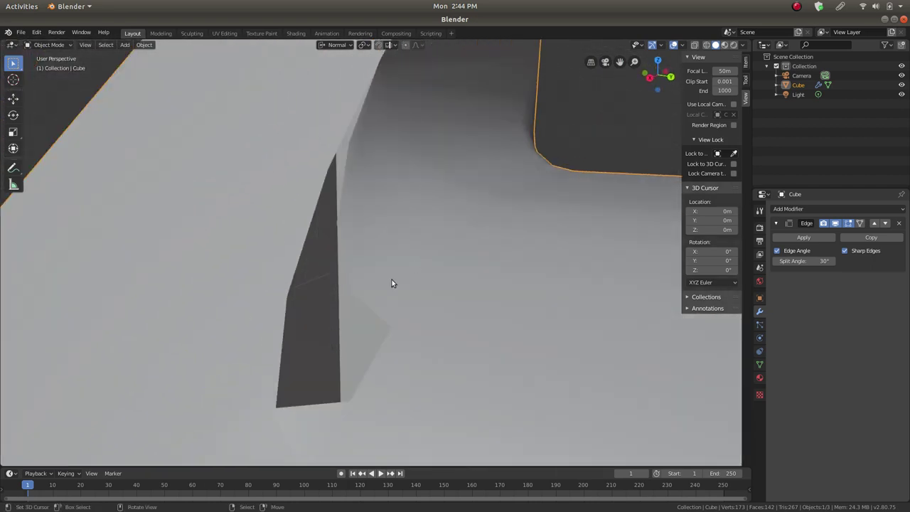
{"action": "key", "text": "Tab"}
{"action": "left_click", "coordinate": [371, 362], "text": "alt"}
{"action": "middle_click_drag", "start_coordinate": [372, 362], "coordinate": [463, 247]}
{"action": "left_click", "coordinate": [597, 246]}
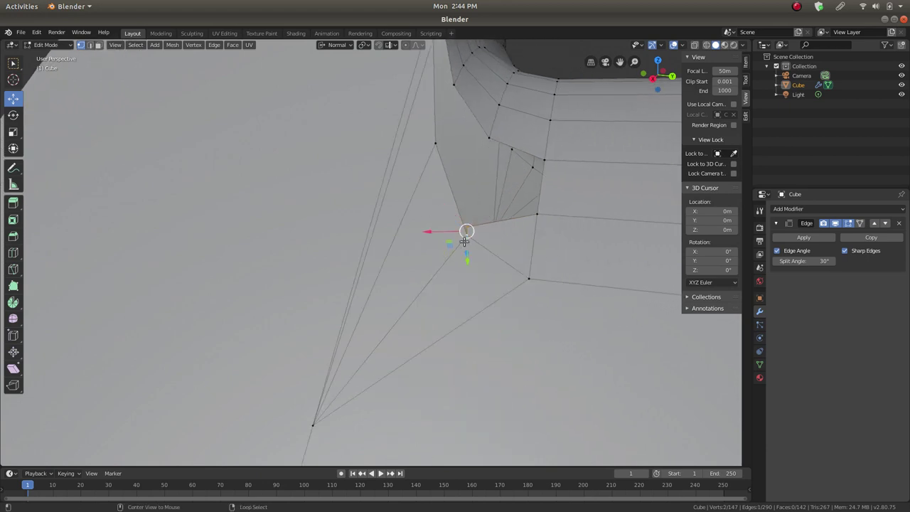
{"action": "key", "text": "m"}
{"action": "left_click", "coordinate": [464, 240]}
Slide the rim vertex near the gap's upper tip along its edge by a factor of 0.026
{"action": "middle_click_drag", "start_coordinate": [463, 240], "coordinate": [430, 278]}
{"action": "left_click", "coordinate": [402, 300], "text": "alt"}
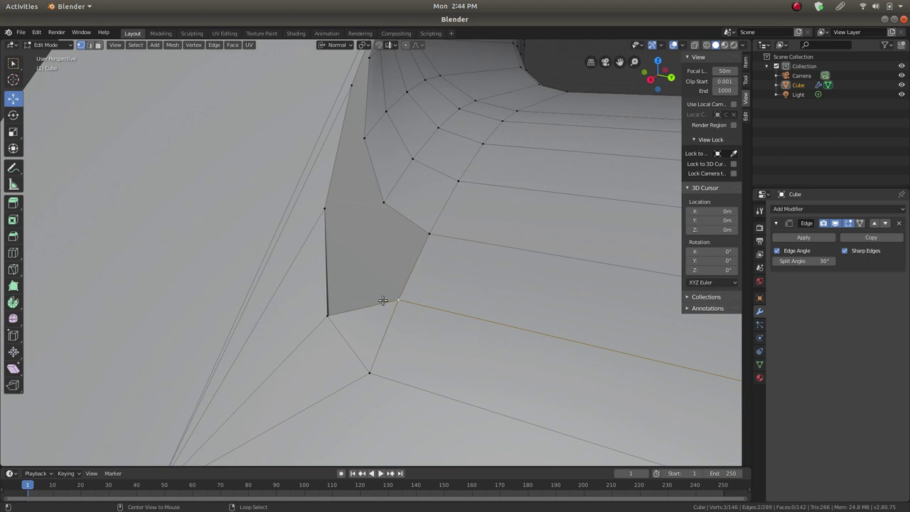
{"action": "middle_click_drag", "start_coordinate": [394, 246], "coordinate": [419, 182]}
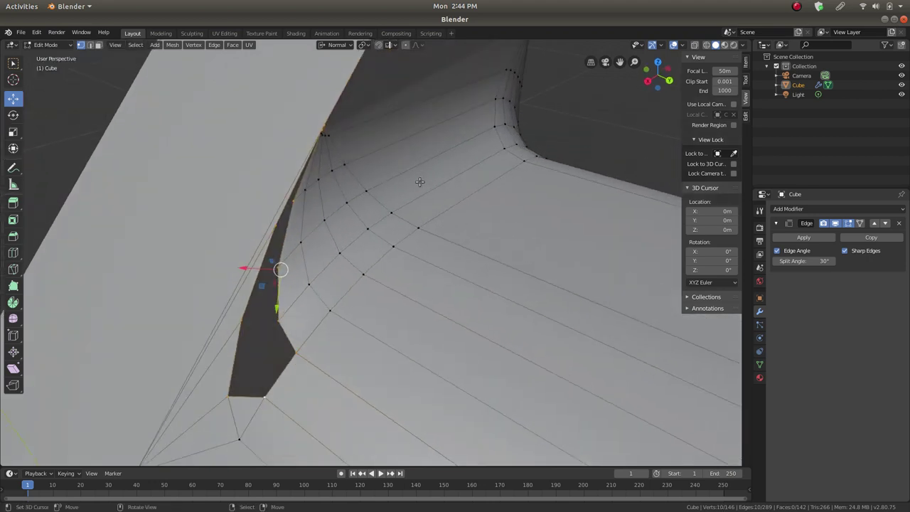
{"action": "middle_click_drag", "start_coordinate": [339, 141], "coordinate": [359, 182], "text": "shift"}
{"action": "left_click", "coordinate": [357, 202]}
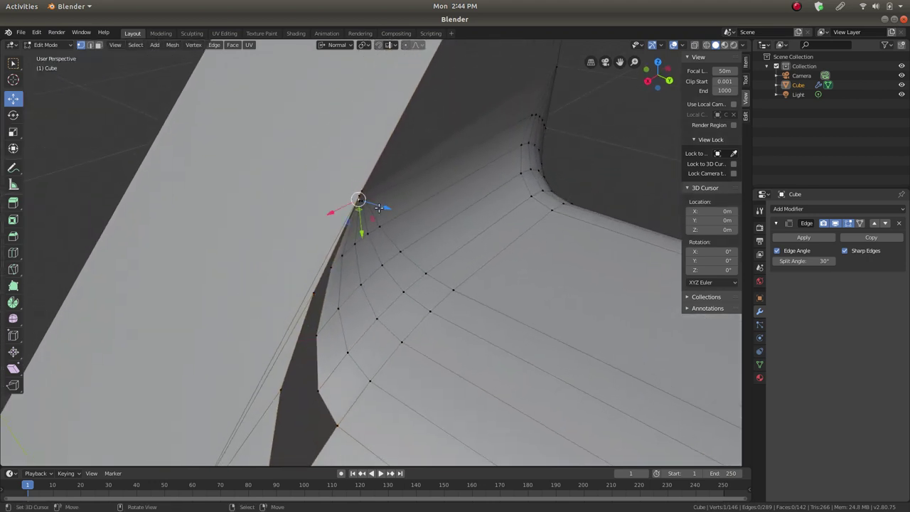
{"action": "key", "text": "KP_Decimal"}
{"action": "middle_click_drag", "start_coordinate": [422, 209], "coordinate": [405, 213]}
{"action": "scroll", "coordinate": [335, 203], "scroll_direction": "down", "scroll_amount": 3}
{"action": "middle_click_drag", "start_coordinate": [335, 203], "coordinate": [347, 261]}
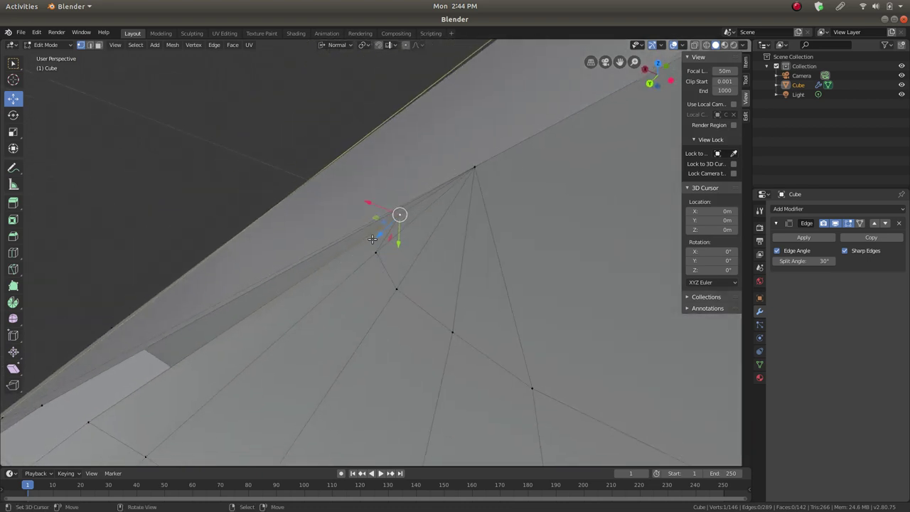
{"action": "left_click_drag", "start_coordinate": [374, 236], "coordinate": [368, 263]}
{"action": "key", "text": "shift+v"}
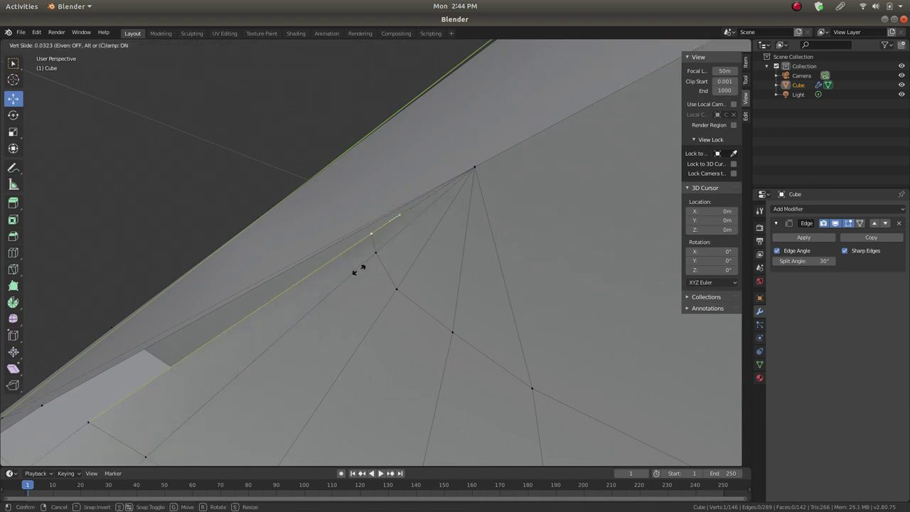
{"action": "left_click", "coordinate": [361, 268]}
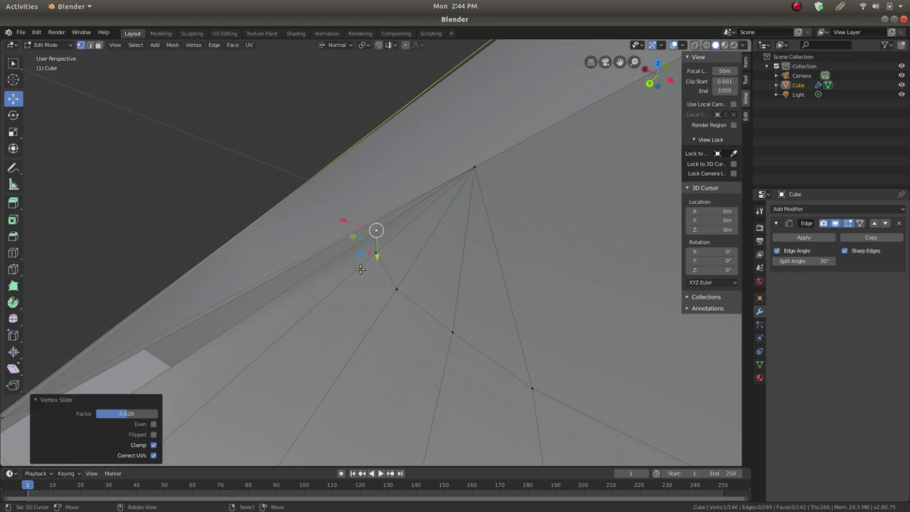
Select the gap's whole boundary loop and fill it with a face
{"action": "left_click", "coordinate": [325, 267], "text": "alt"}
{"action": "middle_click_drag", "start_coordinate": [326, 267], "coordinate": [370, 285]}
{"action": "key", "text": "f"}
Knife-cut two edges across the upper part of the filled face, each joining a notch-side vertex to an outer rim vertex
{"action": "middle_click_drag", "start_coordinate": [361, 324], "coordinate": [511, 227], "text": "shift"}
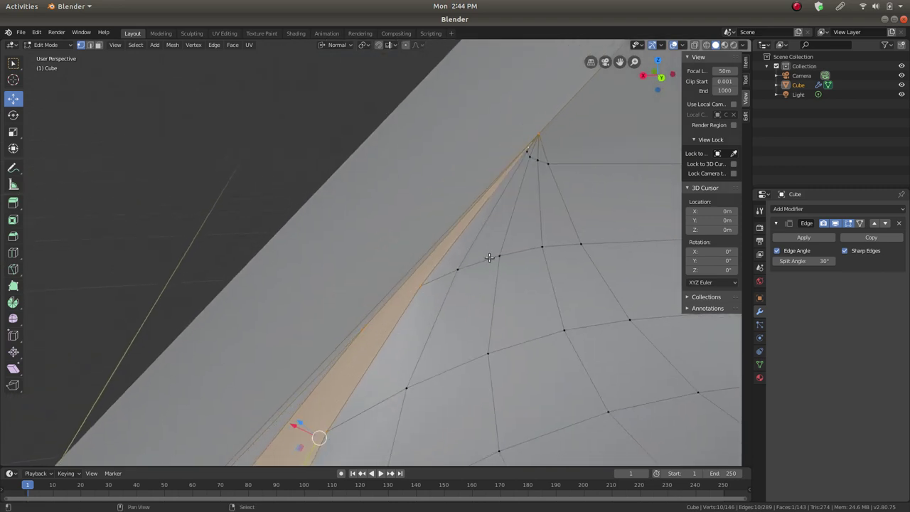
{"action": "key", "text": "k"}
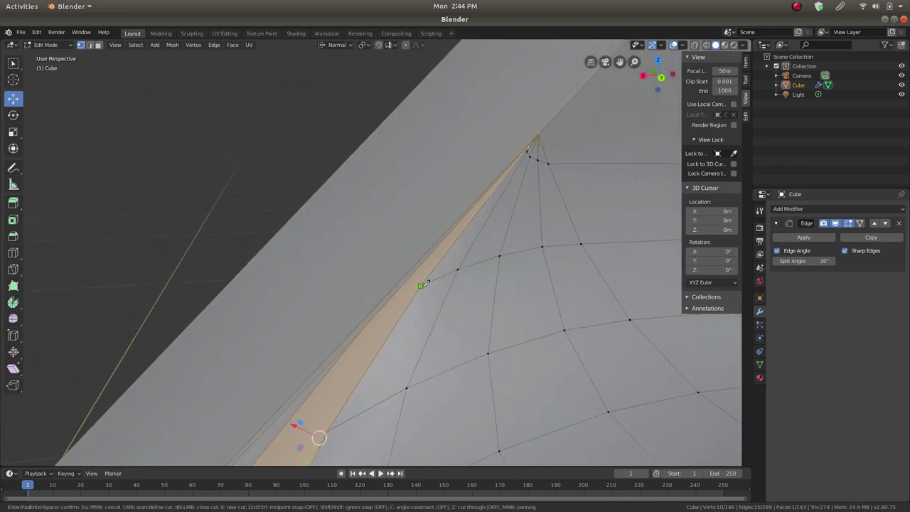
{"action": "key", "text": "Return"}
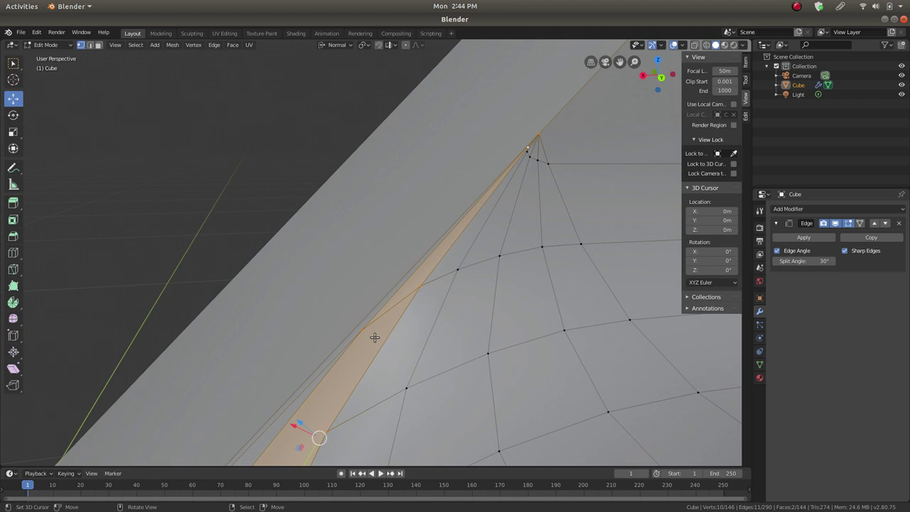
{"action": "middle_click_drag", "start_coordinate": [426, 308], "coordinate": [567, 161], "text": "shift"}
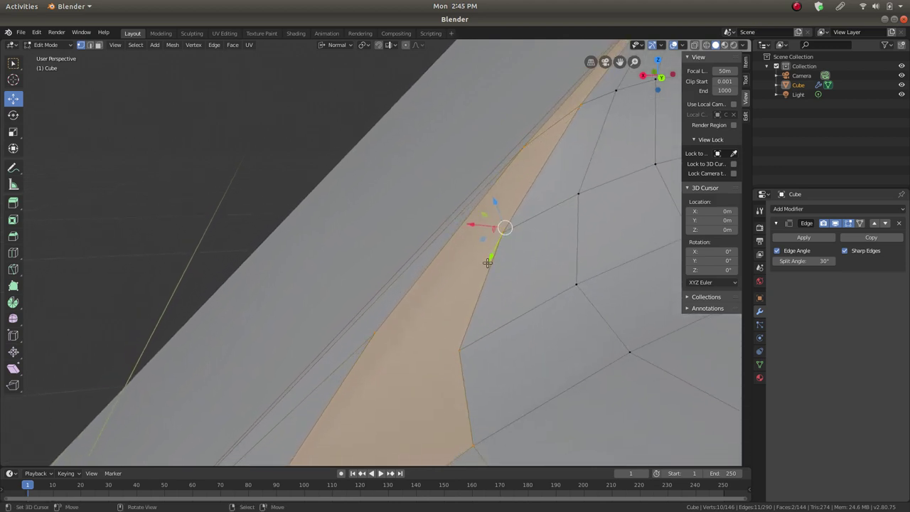
{"action": "key", "text": "k"}
{"action": "left_click", "coordinate": [503, 228]}
{"action": "left_click", "coordinate": [374, 331]}
{"action": "key", "text": "Return"}
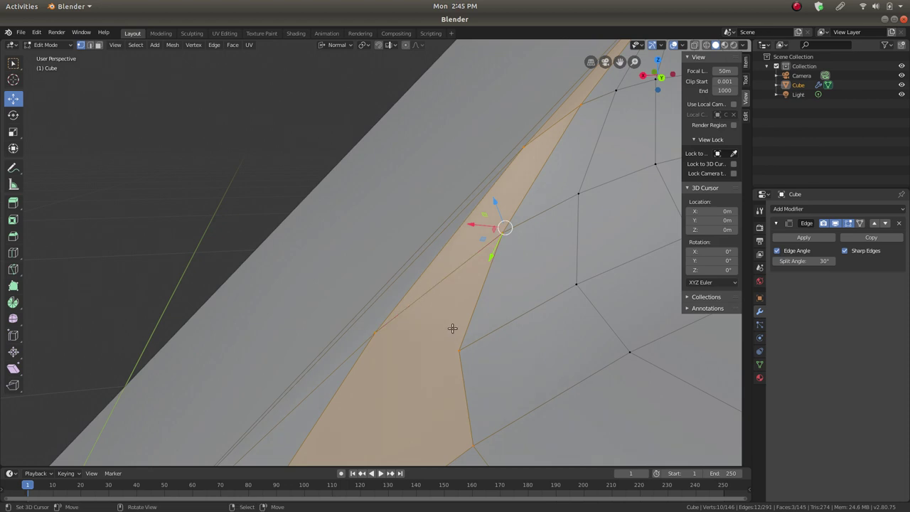
Knife-cut the lower part of the filled face from the next notch-side vertex to the outer lower corner vertex
{"action": "scroll", "coordinate": [452, 328], "scroll_direction": "down", "scroll_amount": 3}
{"action": "middle_click_drag", "start_coordinate": [438, 305], "coordinate": [485, 230]}
{"action": "scroll", "coordinate": [472, 258], "scroll_direction": "up", "scroll_amount": 3}
{"action": "key", "text": "k"}
{"action": "left_click", "coordinate": [501, 234]}
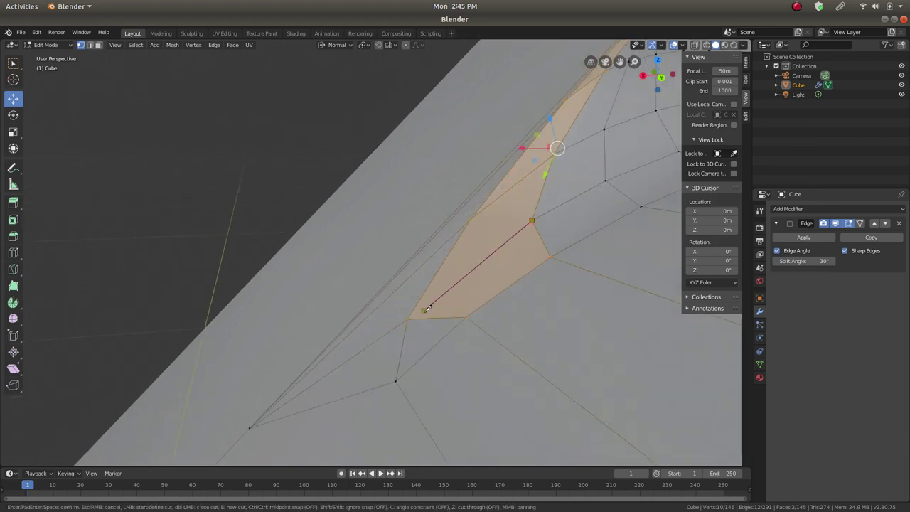
{"action": "key", "text": "Return"}
Knife-cut from the lower notch-side vertex across the bottom filled faces to the outer rim vertex and on to the long side edge
{"action": "middle_click_drag", "start_coordinate": [441, 300], "coordinate": [481, 266]}
{"action": "key", "text": "k"}
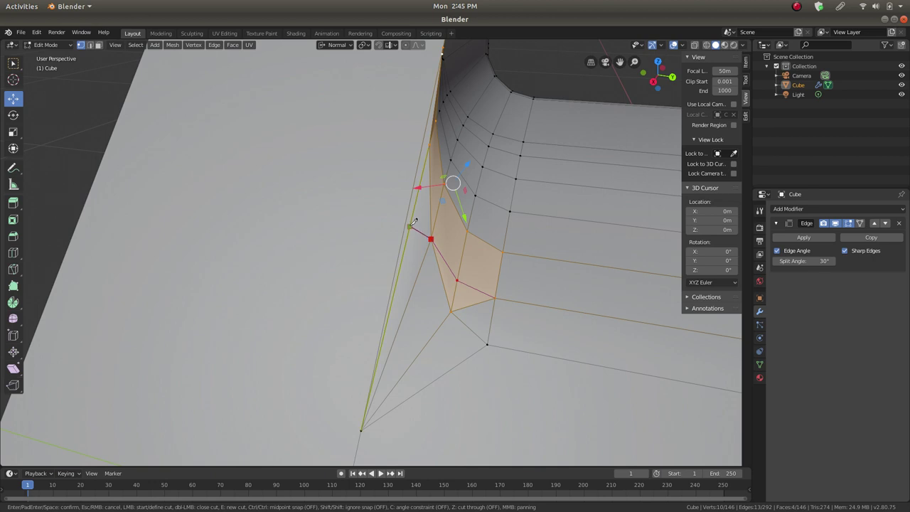
{"action": "key", "text": "Return"}
{"action": "middle_click_drag", "start_coordinate": [471, 265], "coordinate": [492, 210]}
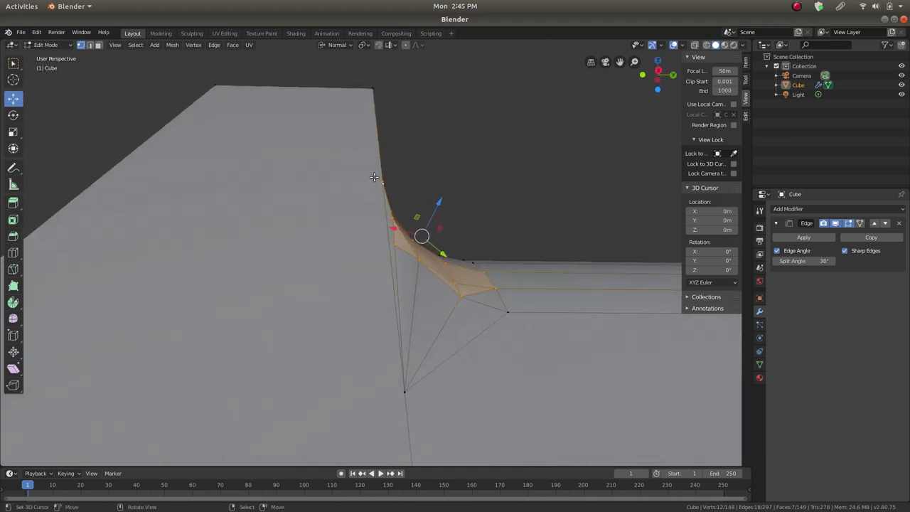
Knife-cut the filled corner faces twice more, from the notch-side vertices across to the outer rim edge
{"action": "middle_click_drag", "start_coordinate": [412, 253], "coordinate": [416, 267]}
{"action": "key", "text": "k"}
{"action": "left_click", "coordinate": [398, 228]}
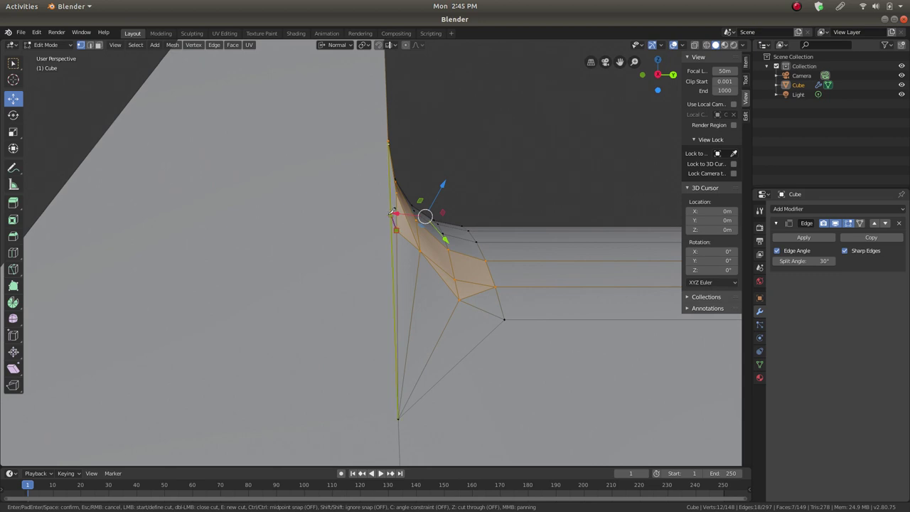
{"action": "key", "text": "Return"}
{"action": "middle_click_drag", "start_coordinate": [398, 220], "coordinate": [480, 323]}
{"action": "key", "text": "k"}
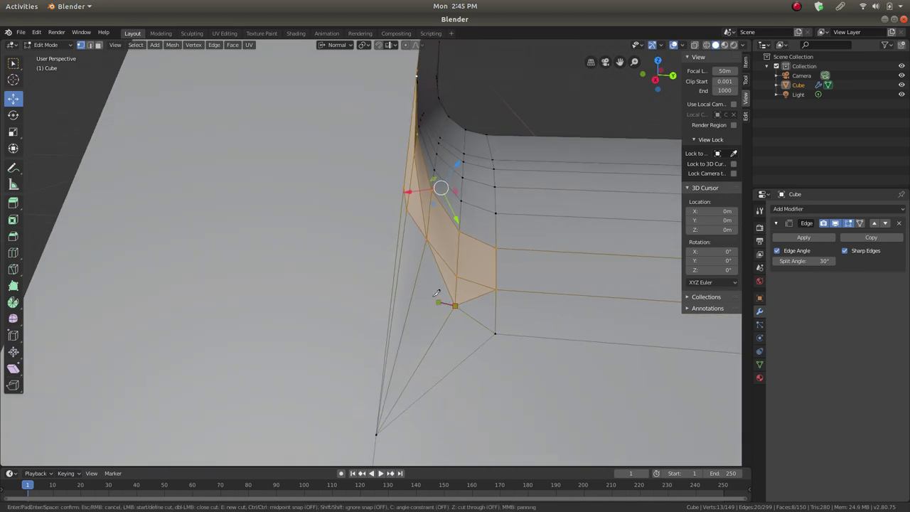
{"action": "left_click", "coordinate": [399, 242]}
{"action": "key", "text": "Return"}
Dissolve the redundant lengthwise edge inside the lower part of the re-cut corner faces
{"action": "middle_click_drag", "start_coordinate": [396, 239], "coordinate": [450, 292]}
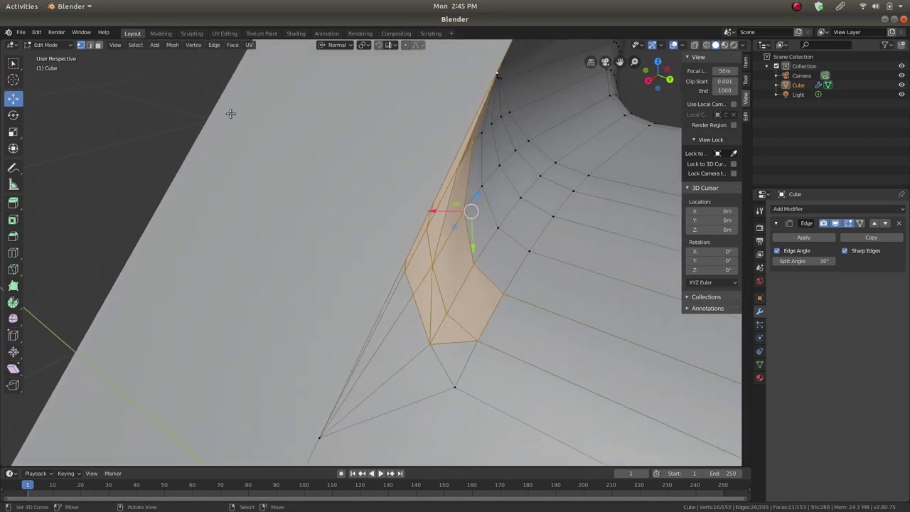
{"action": "left_click", "coordinate": [90, 45]}
{"action": "left_click", "coordinate": [432, 301]}
{"action": "key", "text": "x"}
{"action": "left_click", "coordinate": [432, 300]}
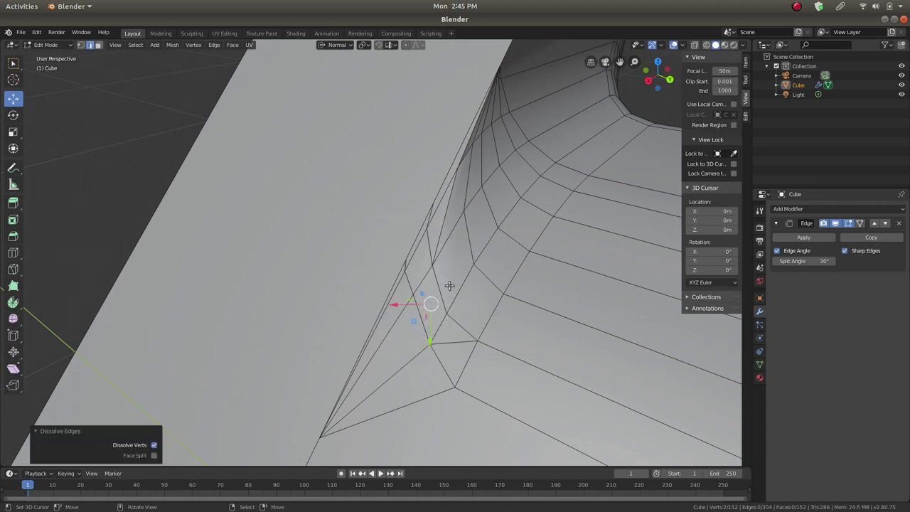
Merge the two pairs of closely spaced vertices along the corner's outer rim, using At Last
{"action": "middle_click_drag", "start_coordinate": [449, 285], "coordinate": [442, 223]}
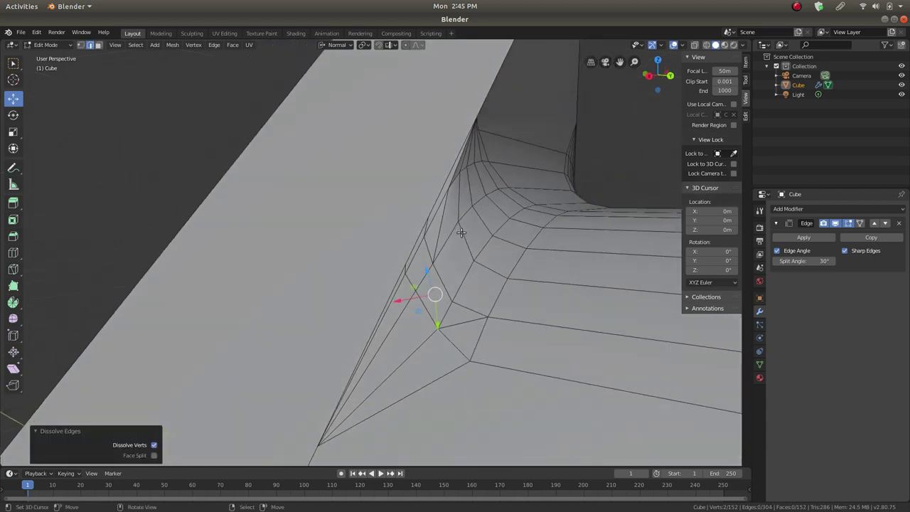
{"action": "left_click", "coordinate": [441, 221]}
{"action": "middle_click_drag", "start_coordinate": [491, 242], "coordinate": [476, 269]}
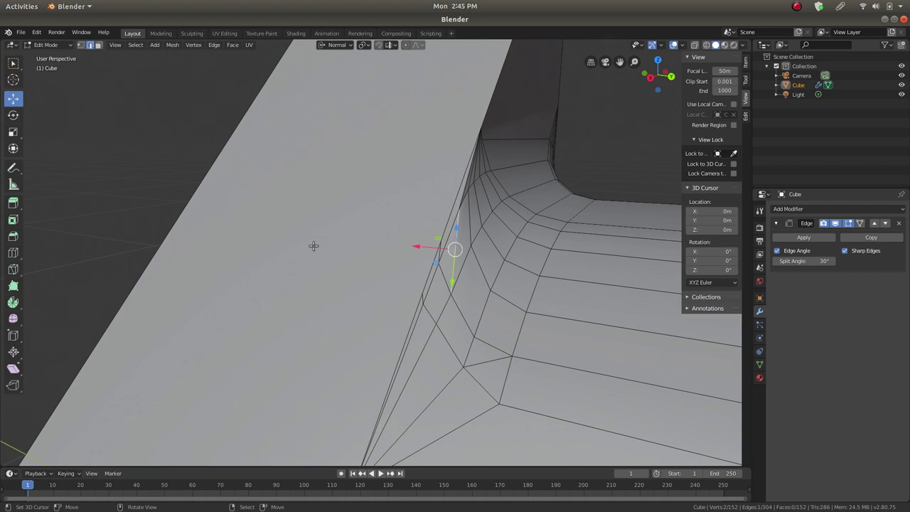
{"action": "left_click", "coordinate": [80, 45]}
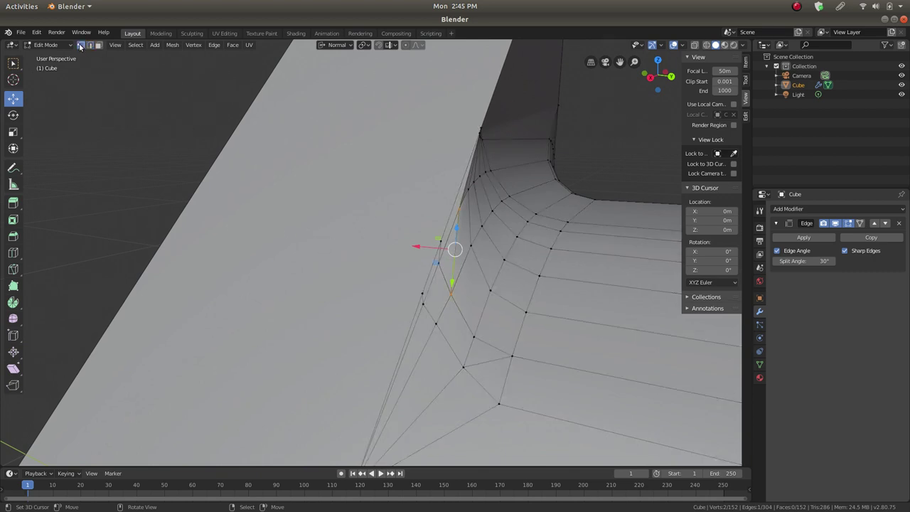
{"action": "left_click", "coordinate": [416, 305]}
{"action": "key", "text": "m"}
{"action": "left_click", "coordinate": [421, 299]}
{"action": "left_click", "coordinate": [440, 242], "text": "shift"}
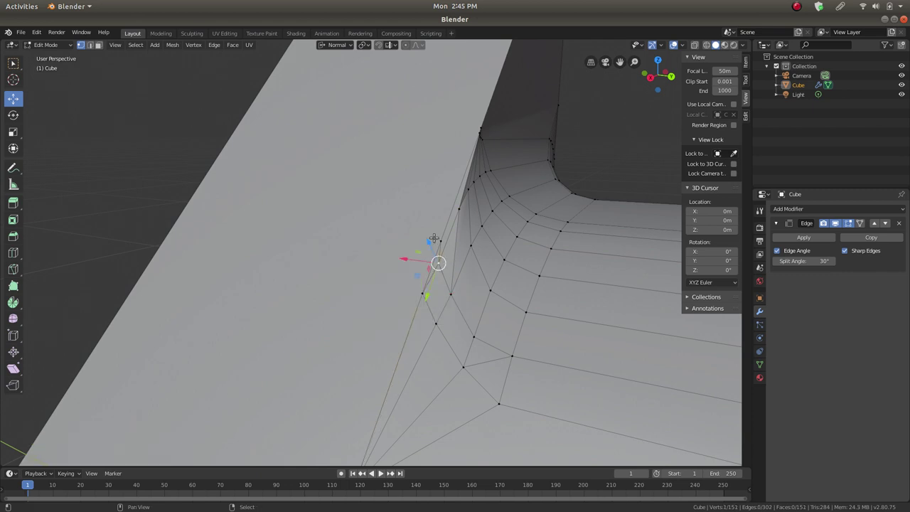
{"action": "key", "text": "m"}
{"action": "left_click", "coordinate": [436, 254]}
Dissolve the short cross edge at the lower end of the notch corner
{"action": "middle_click_drag", "start_coordinate": [472, 258], "coordinate": [379, 295]}
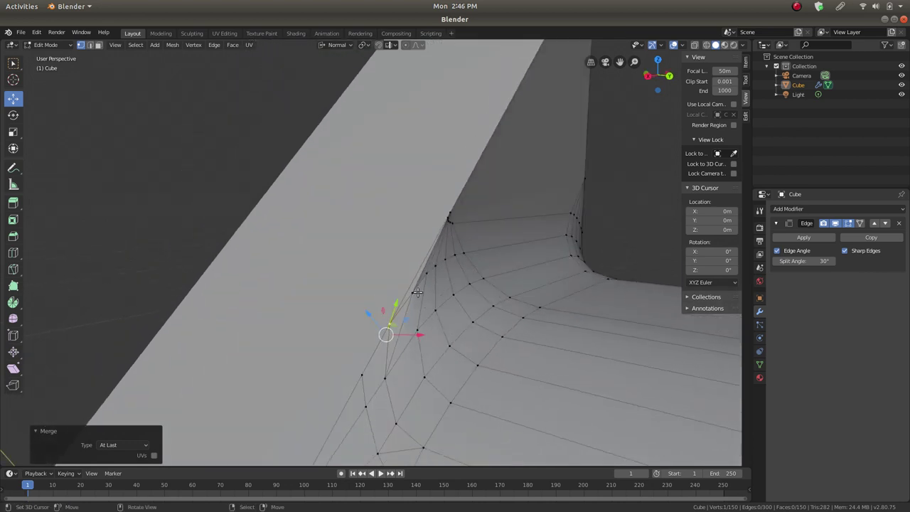
{"action": "middle_click_drag", "start_coordinate": [429, 300], "coordinate": [440, 317]}
{"action": "middle_click_drag", "start_coordinate": [452, 387], "coordinate": [456, 354]}
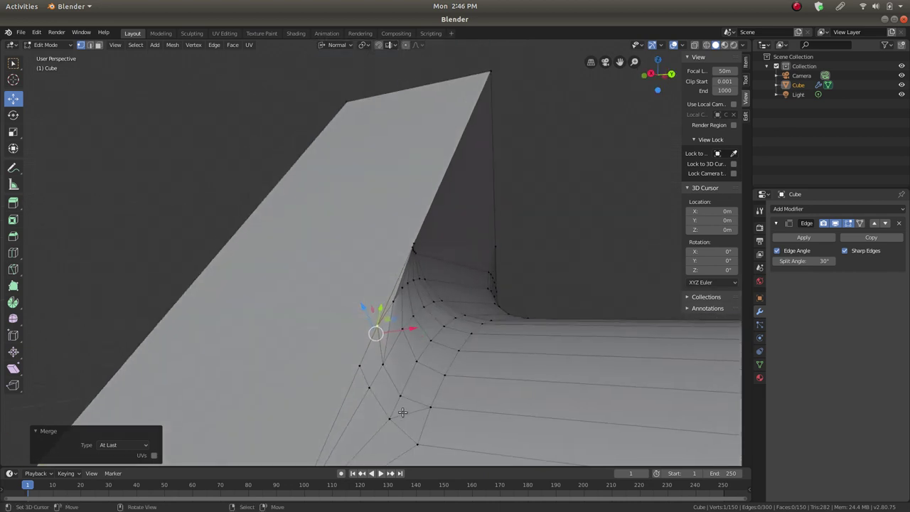
{"action": "left_click", "coordinate": [89, 46]}
{"action": "left_click", "coordinate": [415, 408]}
{"action": "key", "text": "x"}
{"action": "left_click", "coordinate": [415, 408]}
Dissolve the diagonal edge beside the outer rim in the upper part of the notch corner
{"action": "middle_click_drag", "start_coordinate": [415, 409], "coordinate": [396, 283]}
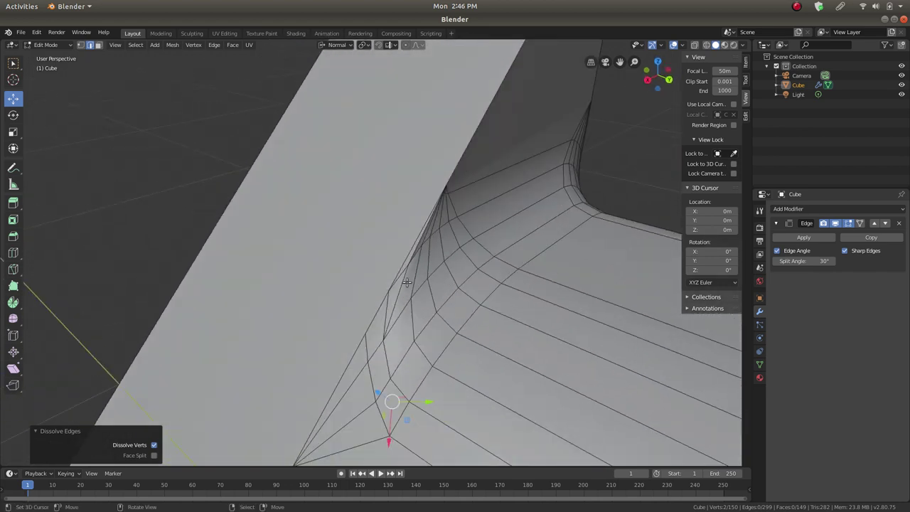
{"action": "left_click", "coordinate": [406, 299]}
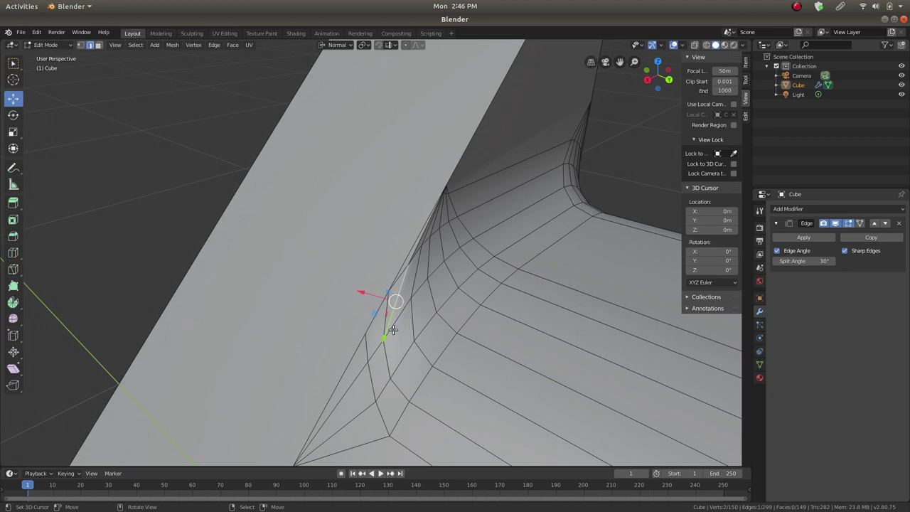
{"action": "middle_click_drag", "start_coordinate": [424, 287], "coordinate": [464, 241]}
{"action": "key", "text": "x"}
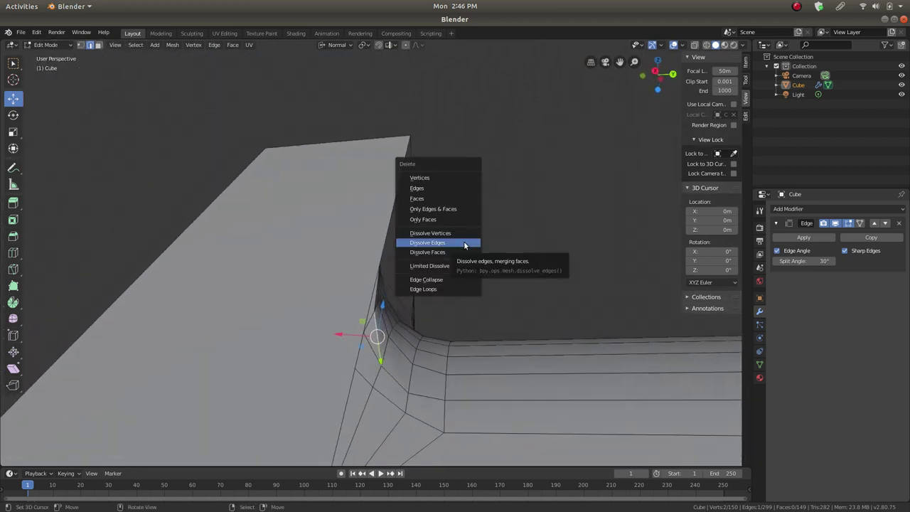
{"action": "left_click", "coordinate": [464, 242]}
Merge the upper rim vertex into the neighbouring notch-side vertex, using At Last
{"action": "middle_click_drag", "start_coordinate": [420, 308], "coordinate": [400, 318]}
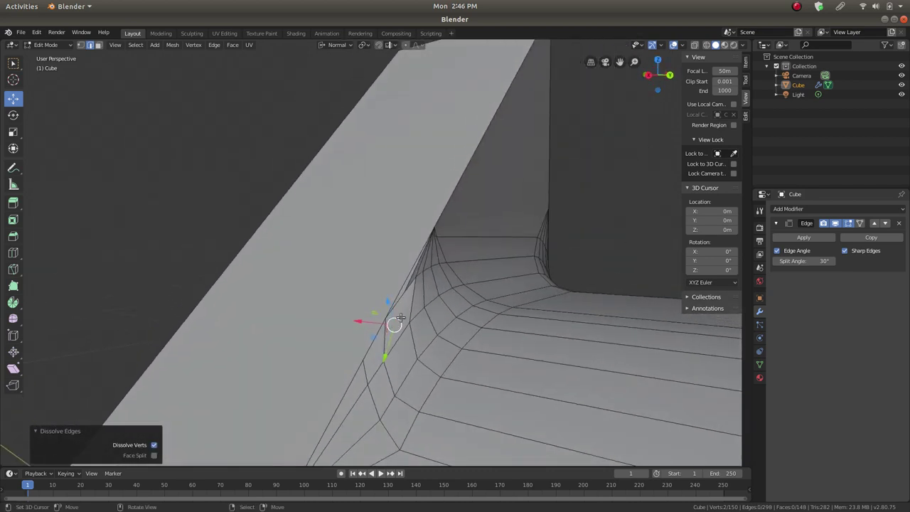
{"action": "left_click", "coordinate": [82, 44]}
{"action": "scroll", "coordinate": [415, 331], "scroll_direction": "up", "scroll_amount": 1}
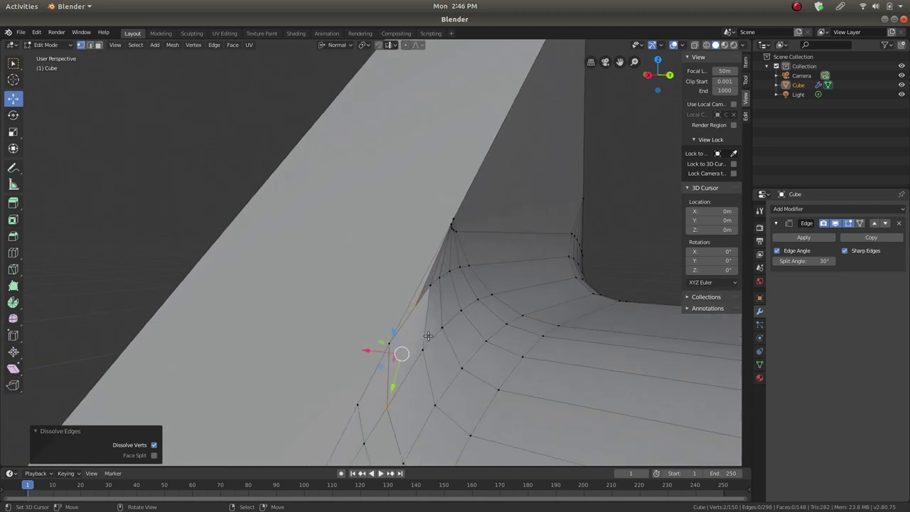
{"action": "left_click", "coordinate": [423, 348]}
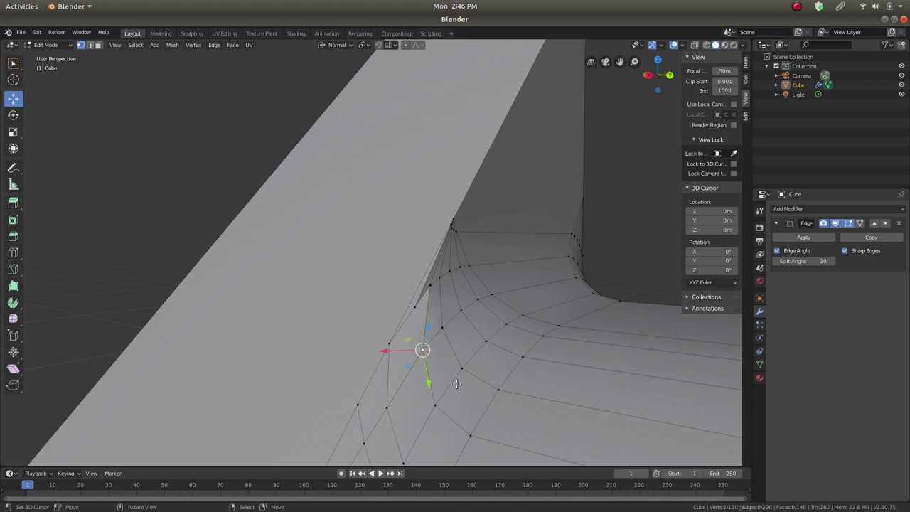
{"action": "scroll", "coordinate": [422, 325], "scroll_direction": "down", "scroll_amount": 1}
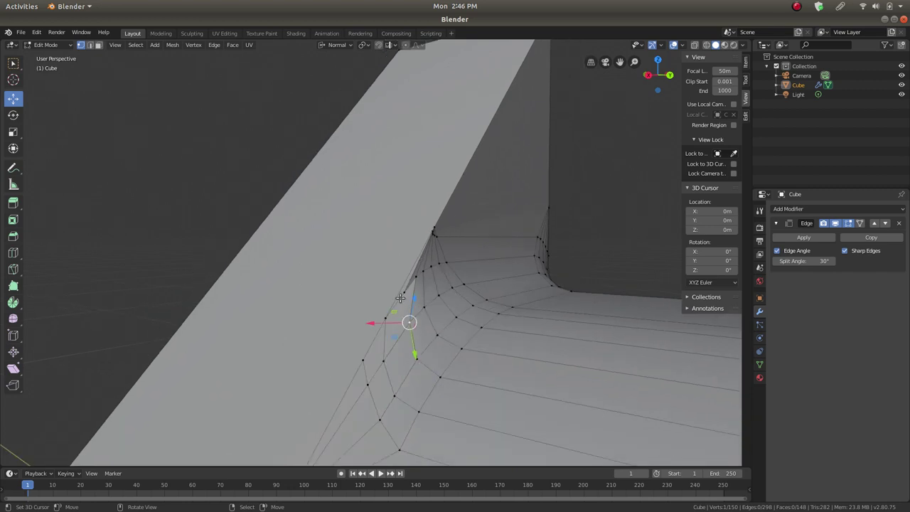
{"action": "left_click", "coordinate": [403, 292]}
{"action": "left_click", "coordinate": [420, 278], "text": "shift"}
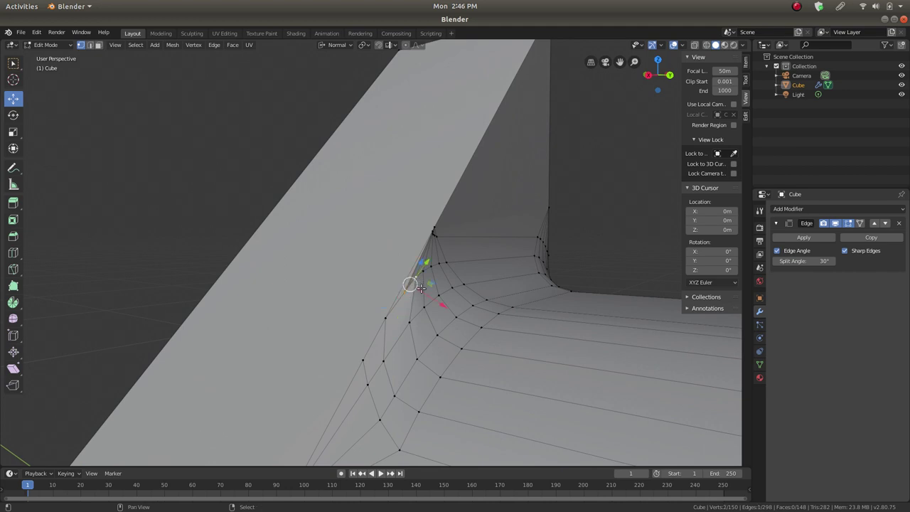
{"action": "key", "text": "m"}
{"action": "left_click", "coordinate": [422, 303]}
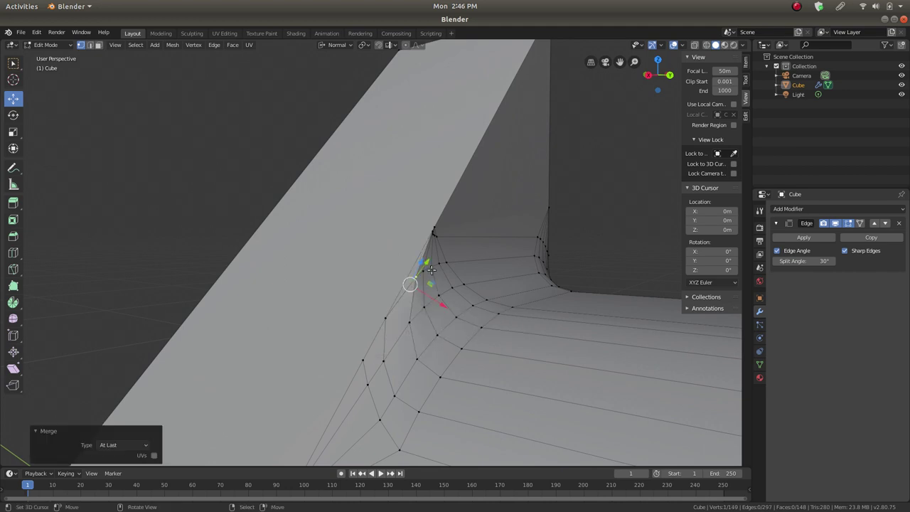
Inspect the repaired corner's topology and shading in Edit and Object Mode, and check the gap at the opposite corner
{"action": "mouse_move", "coordinate": [420, 300]}
{"action": "middle_mouse_down"}
{"action": "mouse_move", "coordinate": [359, 260]}
{"action": "mouse_move", "coordinate": [474, 253]}
{"action": "mouse_move", "coordinate": [489, 244]}
{"action": "mouse_move", "coordinate": [437, 310]}
{"action": "mouse_move", "coordinate": [432, 286]}
{"action": "mouse_move", "coordinate": [410, 265]}
{"action": "mouse_move", "coordinate": [420, 278]}
{"action": "mouse_move", "coordinate": [379, 263]}
{"action": "mouse_move", "coordinate": [391, 256]}
{"action": "mouse_move", "coordinate": [454, 280]}
{"action": "middle_mouse_up"}
{"action": "key", "text": "Tab"}
{"action": "key", "text": "Tab"}
{"action": "middle_click_drag", "start_coordinate": [382, 349], "coordinate": [440, 299]}
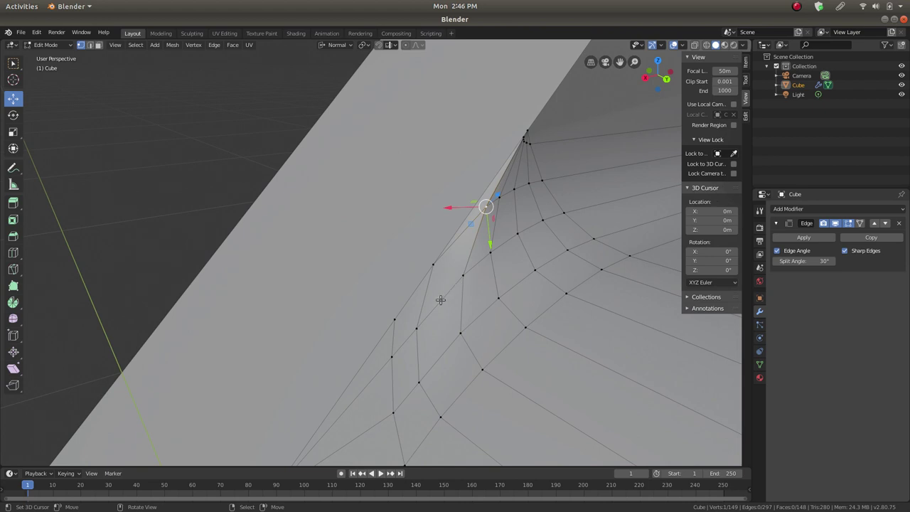
{"action": "middle_click_drag", "start_coordinate": [400, 384], "coordinate": [381, 275], "text": "shift"}
{"action": "left_click_drag", "start_coordinate": [400, 282], "coordinate": [398, 285]}
{"action": "middle_click_drag", "start_coordinate": [398, 284], "coordinate": [380, 314]}
{"action": "key", "text": "Tab"}
{"action": "middle_click_drag", "start_coordinate": [528, 351], "coordinate": [446, 313]}
{"action": "key", "text": "Tab"}
{"action": "middle_click_drag", "start_coordinate": [338, 277], "coordinate": [458, 271]}
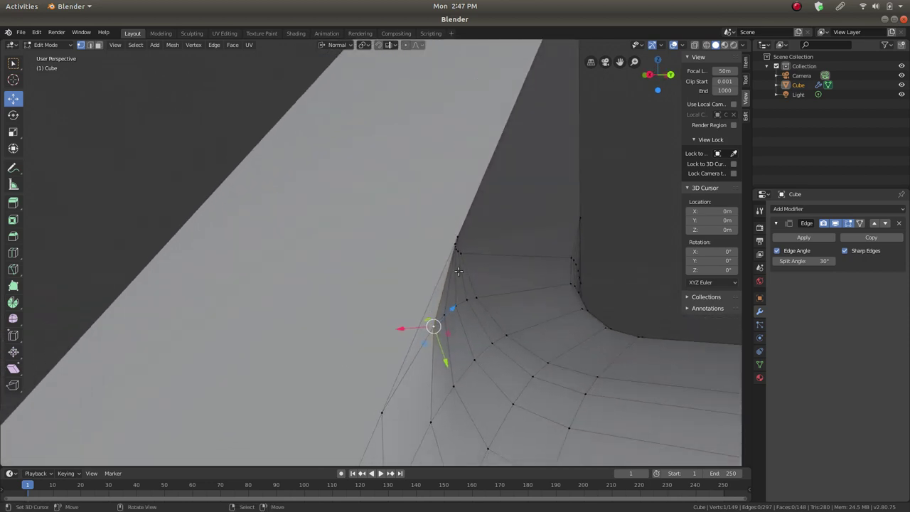
{"action": "middle_click_drag", "start_coordinate": [442, 324], "coordinate": [296, 201]}
{"action": "key", "text": "Tab"}
{"action": "scroll", "coordinate": [481, 239], "scroll_direction": "up", "scroll_amount": 4}
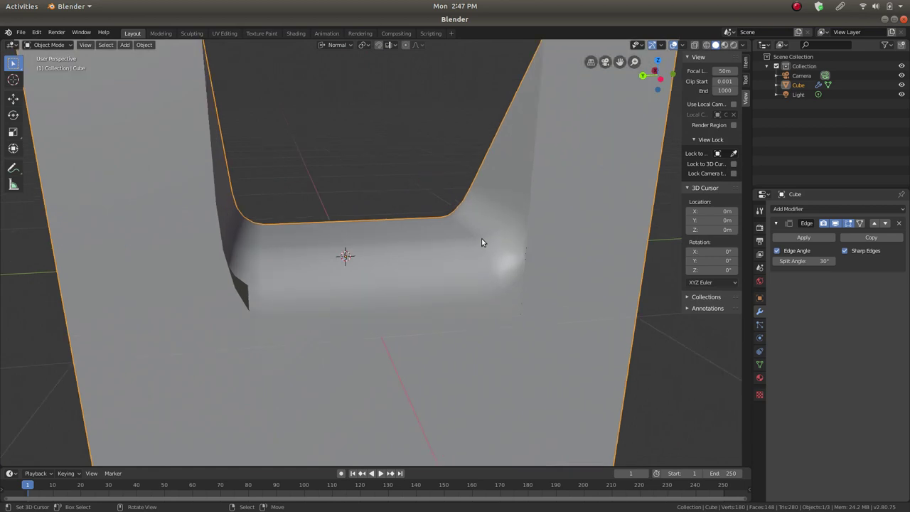
{"action": "scroll", "coordinate": [477, 214], "scroll_direction": "down", "scroll_amount": 3}
Slide the vertex at the lower tip of the opposite corner's gap up the notch-side edge by a factor of about 0.344
{"action": "middle_click_drag", "start_coordinate": [491, 209], "coordinate": [333, 312]}
{"action": "key", "text": "Tab"}
{"action": "scroll", "coordinate": [333, 313], "scroll_direction": "up", "scroll_amount": 5}
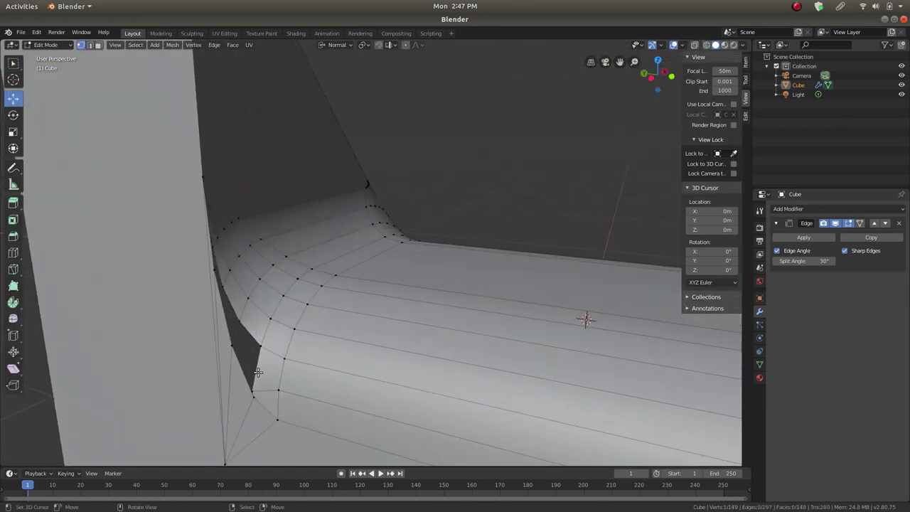
{"action": "scroll", "coordinate": [266, 382], "scroll_direction": "up", "scroll_amount": 2}
{"action": "scroll", "coordinate": [326, 324], "scroll_direction": "up", "scroll_amount": 2}
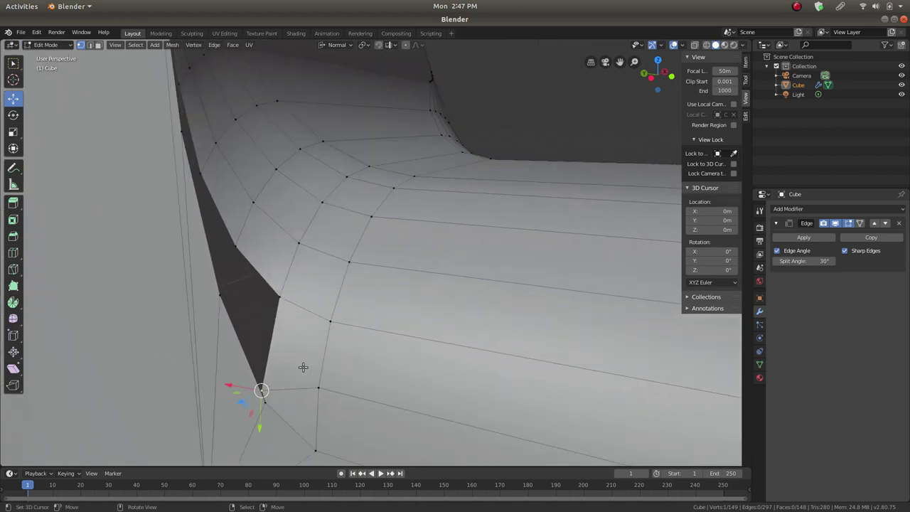
{"action": "key", "text": "shift+v"}
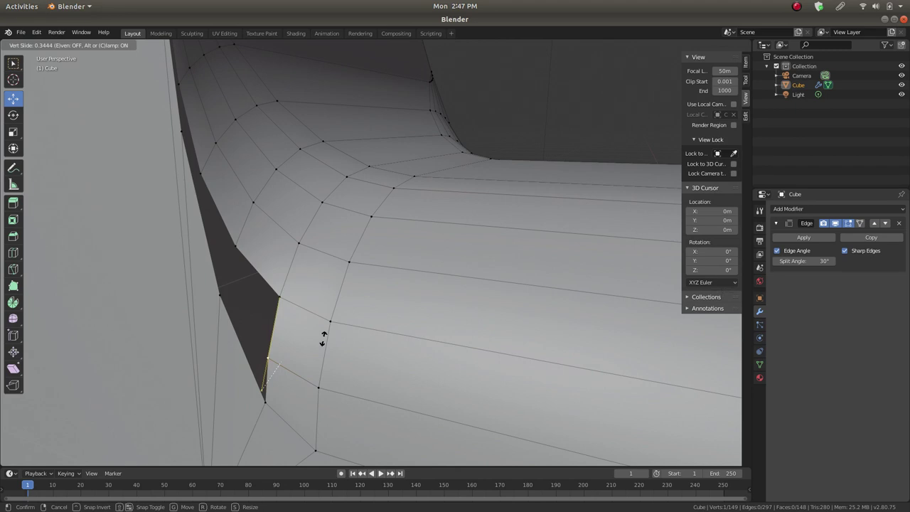
{"action": "left_click", "coordinate": [324, 338]}
Select the boundary loop of the opposite corner's gap and fill it with a face
{"action": "middle_click_drag", "start_coordinate": [282, 346], "coordinate": [282, 319]}
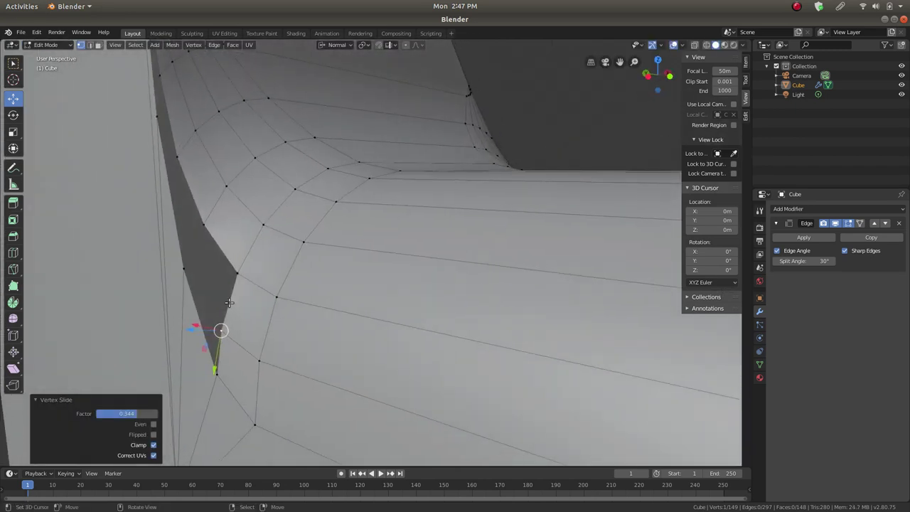
{"action": "left_click", "coordinate": [229, 303], "text": "alt"}
{"action": "key", "text": "f"}
Knife-cut across the lower part of the new filled face from a notch-side vertex to the outer rim vertex
{"action": "middle_click_drag", "start_coordinate": [264, 274], "coordinate": [325, 294]}
{"action": "key", "text": "k"}
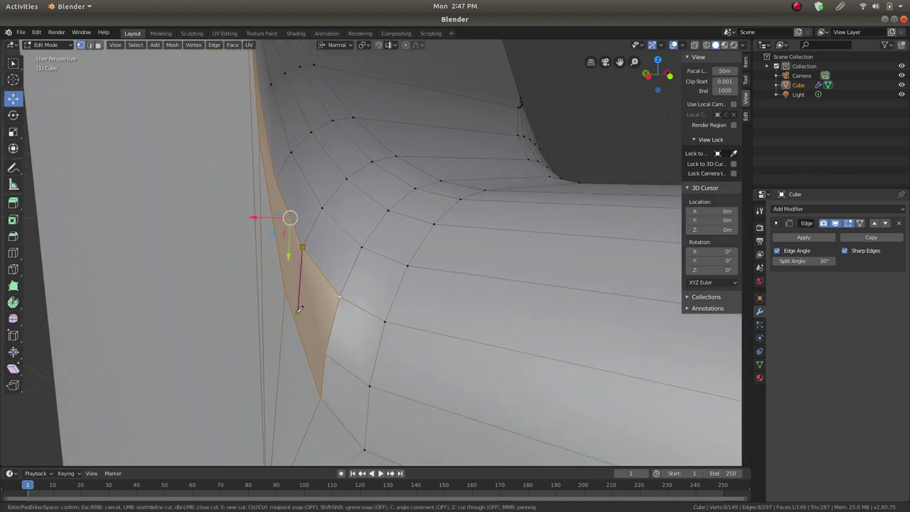
{"action": "left_click", "coordinate": [328, 294]}
{"action": "key", "text": "Return"}
Try a knife cut from the upper notch-side vertex down the narrow part of the filled face, and undo it
{"action": "middle_click_drag", "start_coordinate": [329, 293], "coordinate": [328, 299]}
{"action": "key", "text": "k"}
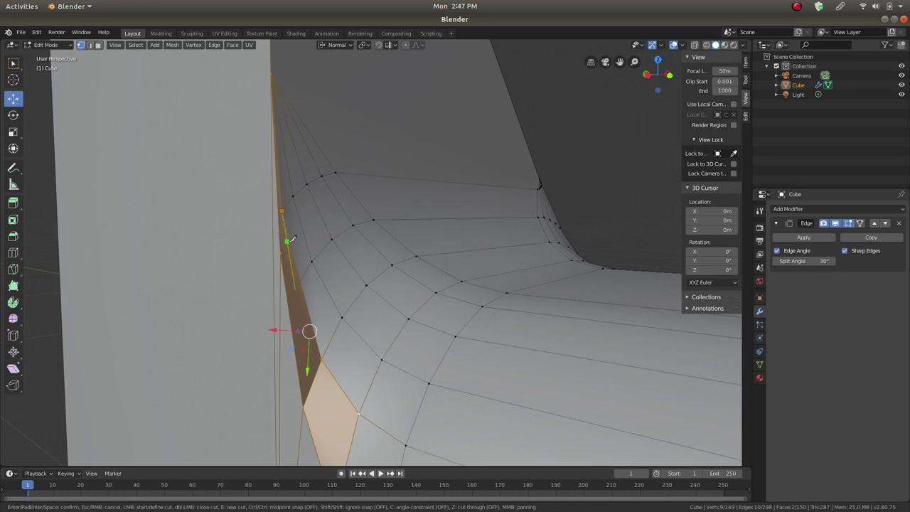
{"action": "left_click", "coordinate": [295, 287]}
{"action": "key", "text": "Return"}
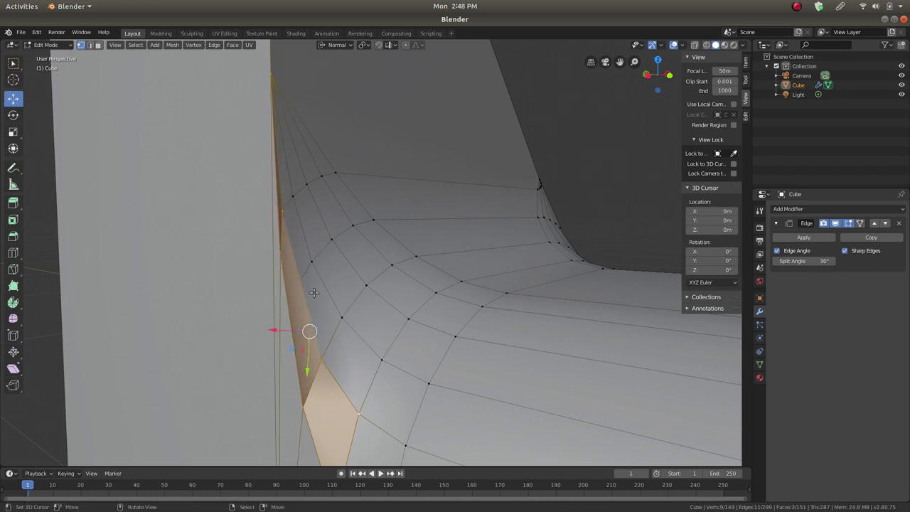
{"action": "key", "text": "ctrl+z"}
Knife-cut from the upper notch-side vertex across the narrow part of the filled face to the outer rim edge
{"action": "key", "text": "k"}
{"action": "left_click", "coordinate": [282, 211]}
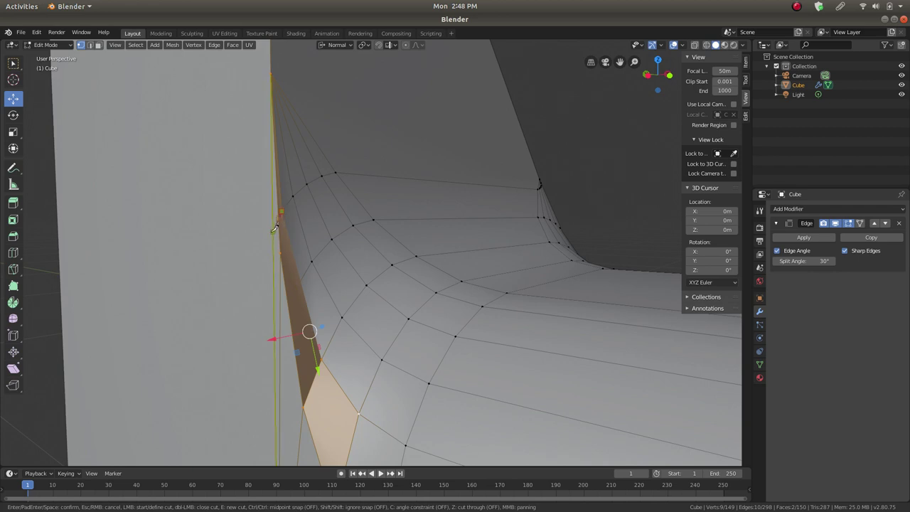
{"action": "key", "text": "Return"}
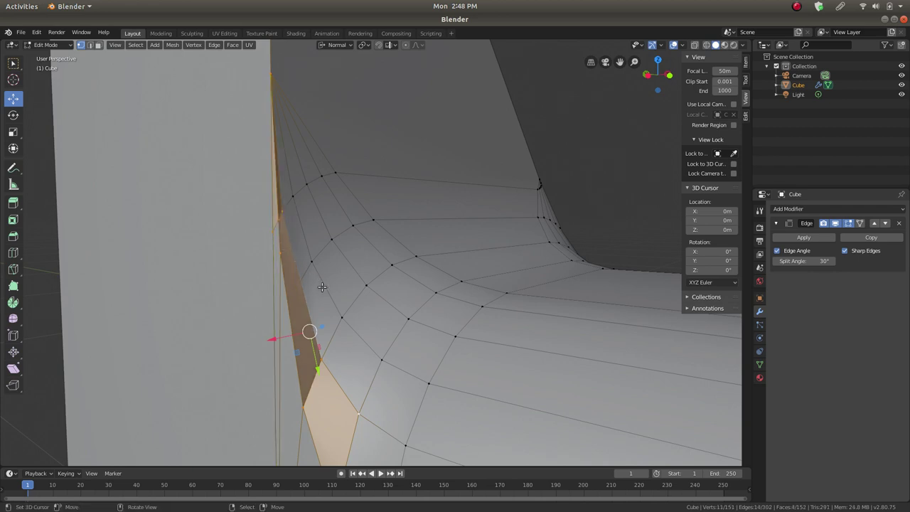
Examine the overlapping faces at the rounded corner in wireframe and solid shading, in and out of Edit Mode
{"action": "key", "text": "k"}
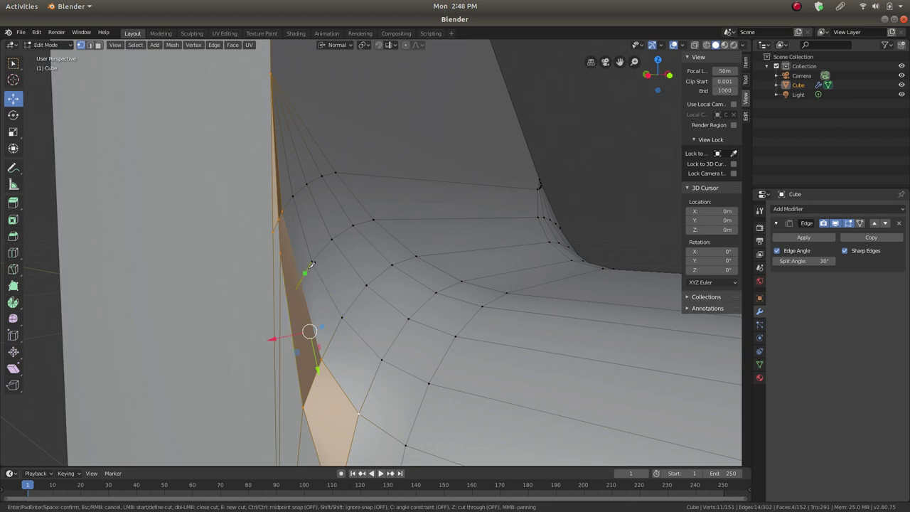
{"action": "middle_click_drag", "start_coordinate": [315, 258], "coordinate": [242, 295]}
{"action": "key", "text": "2"}
{"action": "left_click", "coordinate": [233, 276]}
{"action": "key", "text": "z"}
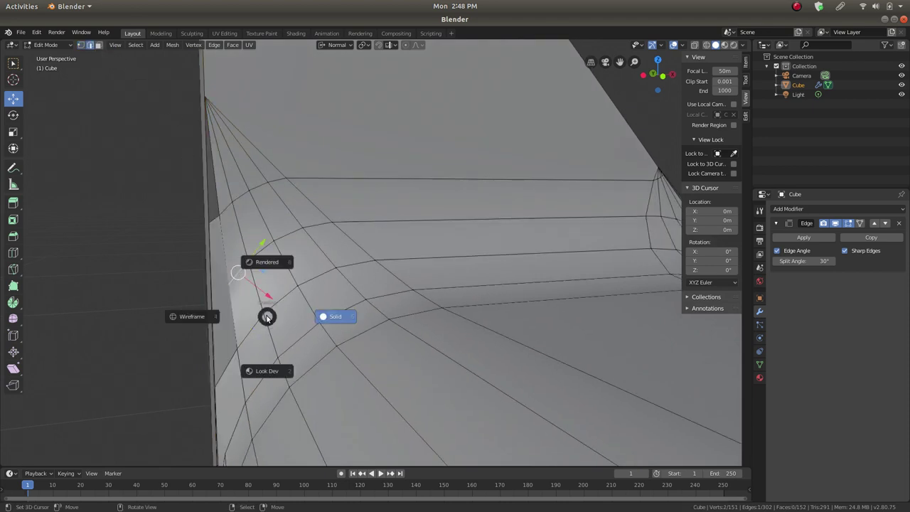
{"action": "left_click", "coordinate": [233, 311]}
{"action": "mouse_move", "coordinate": [233, 311]}
{"action": "middle_mouse_down"}
{"action": "mouse_move", "coordinate": [276, 295]}
{"action": "mouse_move", "coordinate": [278, 304]}
{"action": "middle_mouse_up"}
{"action": "key", "text": "z"}
{"action": "left_click", "coordinate": [352, 305]}
{"action": "scroll", "coordinate": [277, 304], "scroll_direction": "down", "scroll_amount": 1}
{"action": "middle_click_drag", "start_coordinate": [346, 275], "coordinate": [327, 298]}
{"action": "key", "text": "Tab"}
{"action": "key", "text": "Tab"}
Nudge one vertex of the rounded corner beside the flat wall to reshape the overlapping faces
{"action": "left_click", "coordinate": [80, 45]}
{"action": "left_click", "coordinate": [324, 305]}
{"action": "left_click", "coordinate": [276, 260]}
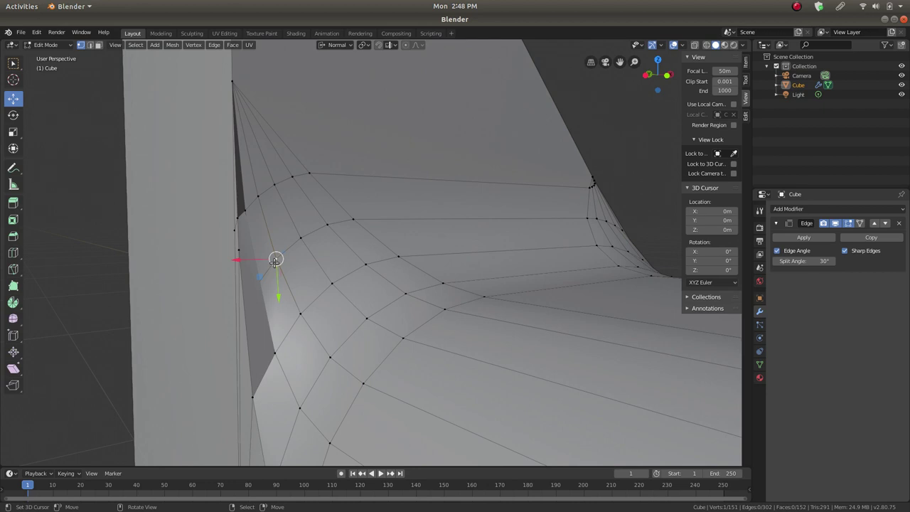
{"action": "left_click", "coordinate": [260, 287]}
{"action": "middle_click_drag", "start_coordinate": [260, 287], "coordinate": [351, 270]}
{"action": "left_click", "coordinate": [213, 282]}
{"action": "left_click_drag", "start_coordinate": [343, 265], "coordinate": [351, 264]}
Move the vertex on the wall edge above the corner about -0.0048 m along its normal
{"action": "middle_click_drag", "start_coordinate": [351, 265], "coordinate": [292, 258]}
{"action": "left_click", "coordinate": [290, 251]}
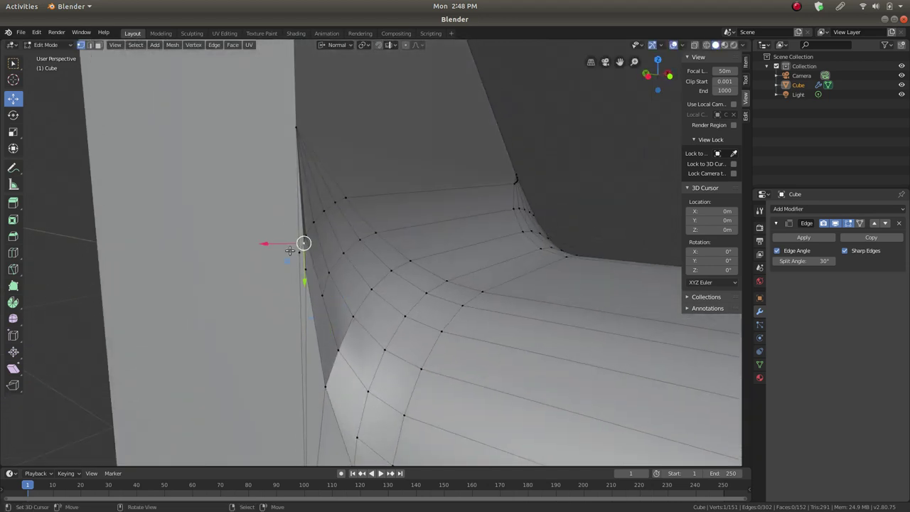
{"action": "middle_click_drag", "start_coordinate": [275, 243], "coordinate": [292, 270]}
{"action": "left_click_drag", "start_coordinate": [391, 133], "coordinate": [389, 134]}
{"action": "middle_click_drag", "start_coordinate": [443, 191], "coordinate": [369, 229]}
{"action": "middle_click_drag", "start_coordinate": [306, 245], "coordinate": [302, 197]}
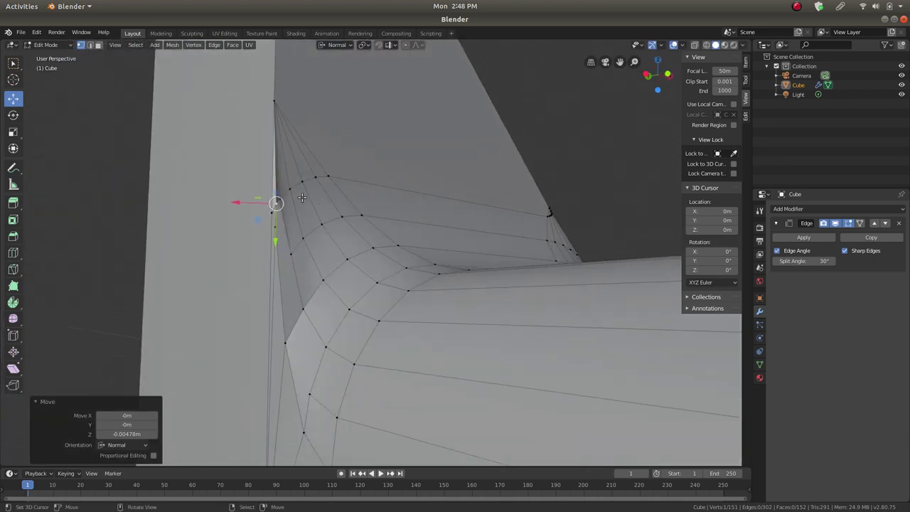
Knife-cut an edge from the corner's inner vertex across to the long edge beside the wall
{"action": "key", "text": "k"}
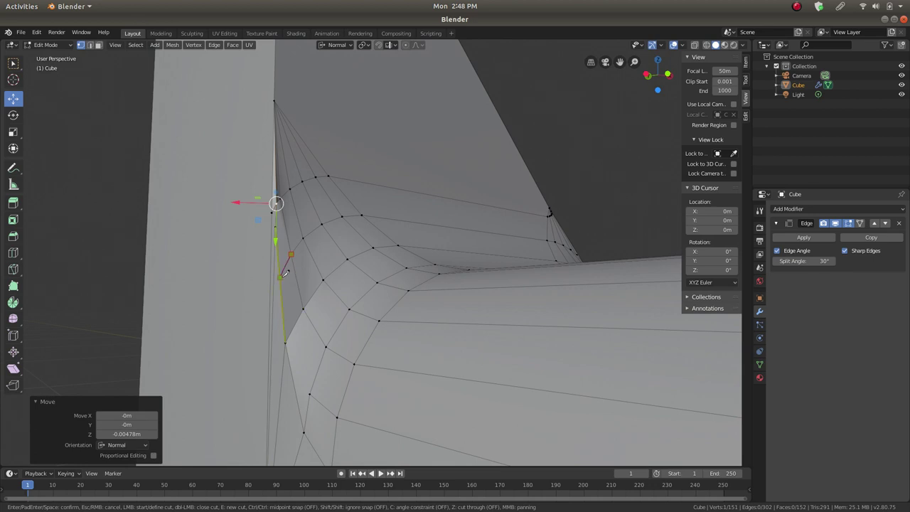
{"action": "left_click", "coordinate": [279, 281]}
{"action": "key", "text": "Return"}
{"action": "middle_click_drag", "start_coordinate": [277, 328], "coordinate": [356, 328]}
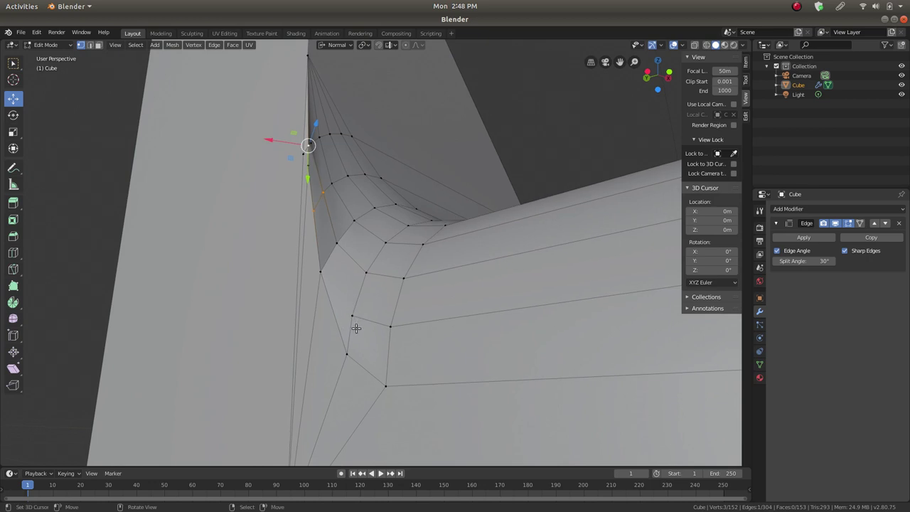
Knife-cut through the corner's outermost vertex toward the wall, and connect the first cut's endpoint down to this new cut
{"action": "key", "text": "k"}
{"action": "left_click", "coordinate": [352, 314]}
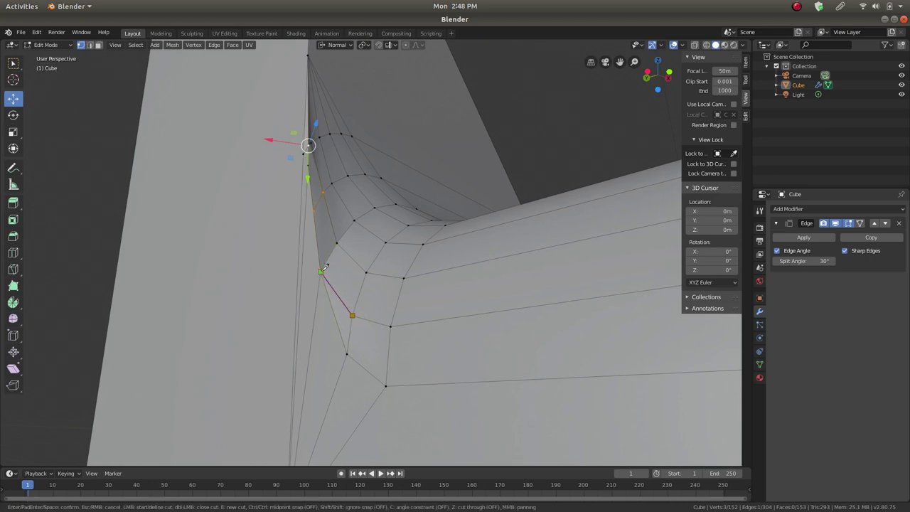
{"action": "key", "text": "Return"}
{"action": "middle_click_drag", "start_coordinate": [369, 245], "coordinate": [365, 260]}
{"action": "key", "text": "k"}
{"action": "left_click", "coordinate": [332, 229]}
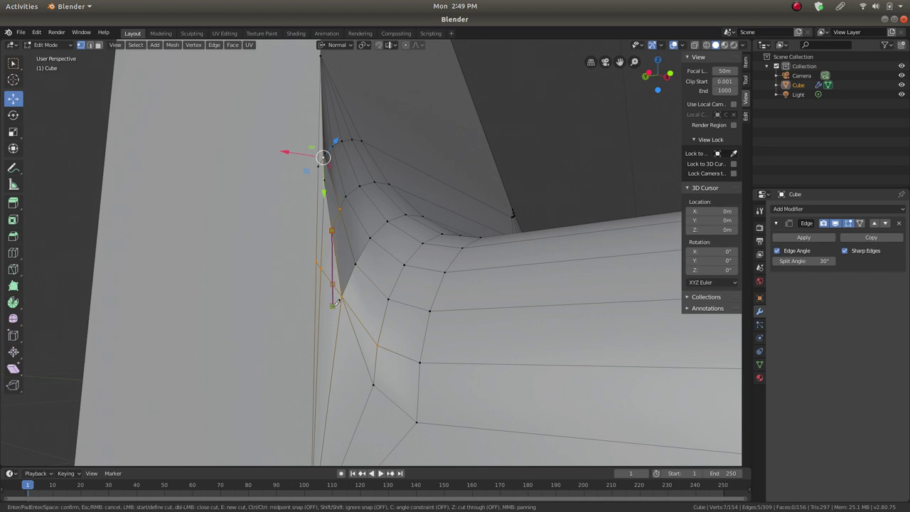
{"action": "key", "text": "Return"}
{"action": "middle_click_drag", "start_coordinate": [370, 306], "coordinate": [298, 233]}
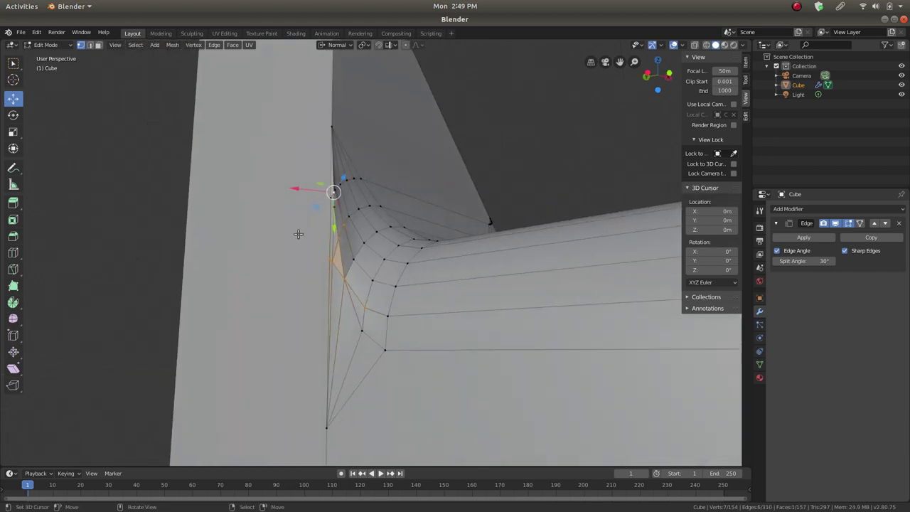
Dissolve the redundant diagonal edge below the corner's outermost vertex and the short edge left by the first cut
{"action": "left_click", "coordinate": [90, 45]}
{"action": "scroll", "coordinate": [362, 333], "scroll_direction": "up", "scroll_amount": 2}
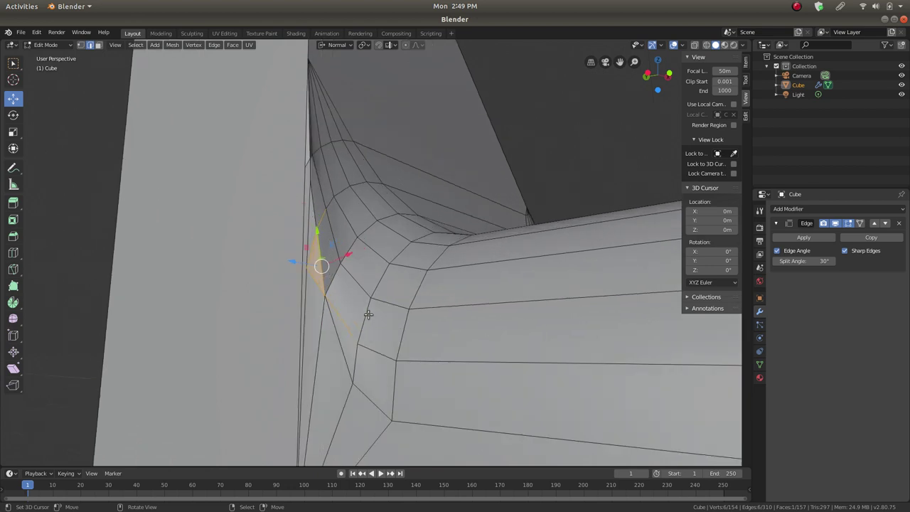
{"action": "left_click", "coordinate": [338, 338]}
{"action": "key", "text": "x"}
{"action": "left_click", "coordinate": [338, 337]}
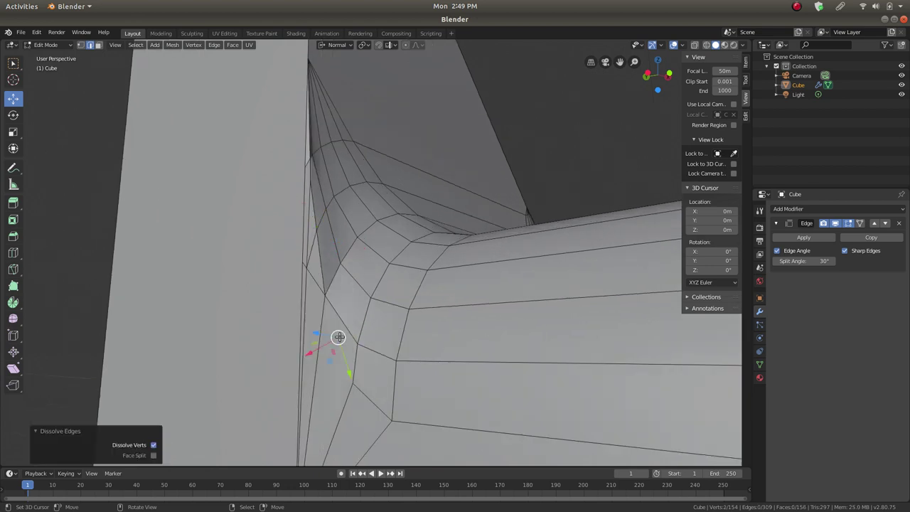
{"action": "left_click", "coordinate": [322, 254]}
{"action": "key", "text": "x"}
{"action": "left_click", "coordinate": [322, 252]}
{"action": "middle_click_drag", "start_coordinate": [322, 253], "coordinate": [323, 232]}
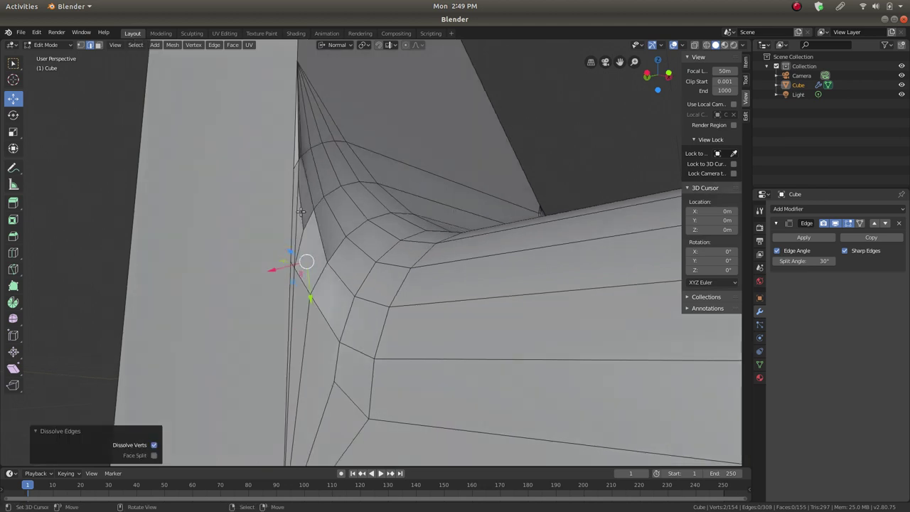
Dissolve the three leftover edges between the rounded corner and the wall above the new cut
{"action": "left_click", "coordinate": [301, 208]}
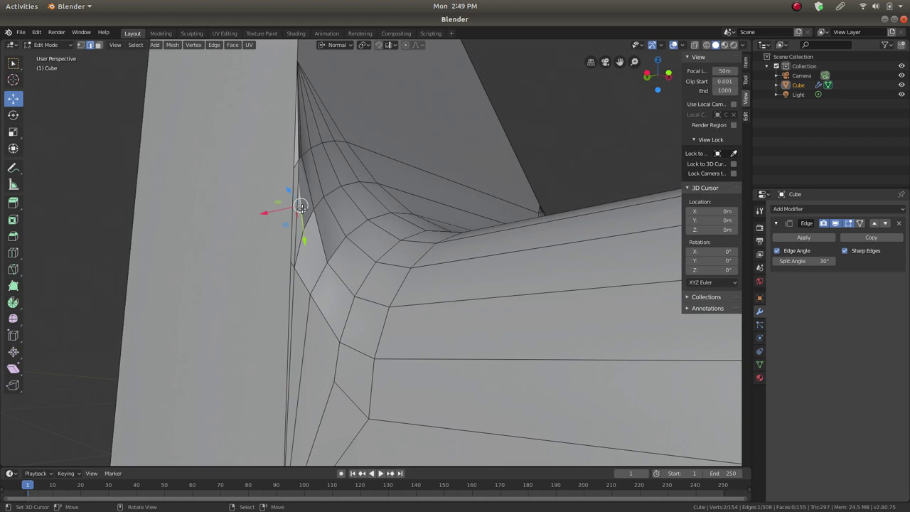
{"action": "key", "text": "x"}
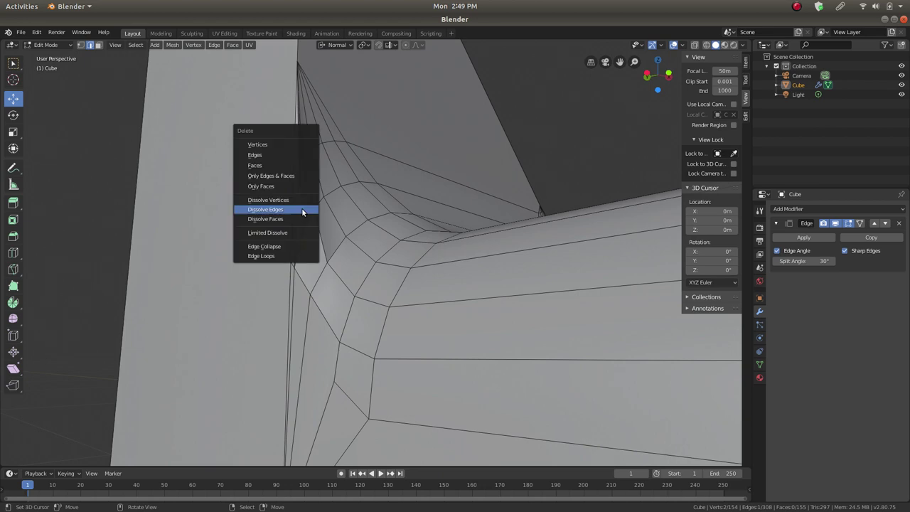
{"action": "left_click", "coordinate": [303, 210]}
{"action": "middle_click_drag", "start_coordinate": [302, 209], "coordinate": [314, 214]}
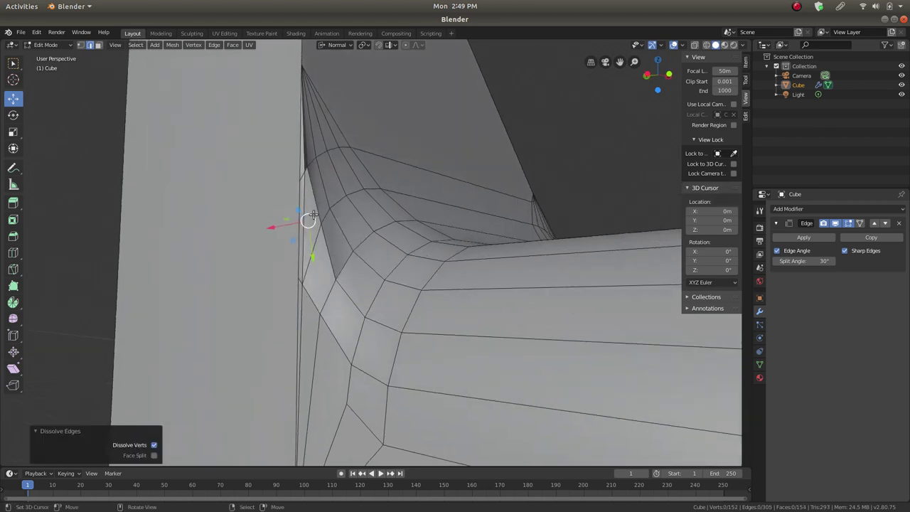
{"action": "left_click", "coordinate": [301, 201]}
{"action": "key", "text": "x"}
{"action": "left_click", "coordinate": [307, 202]}
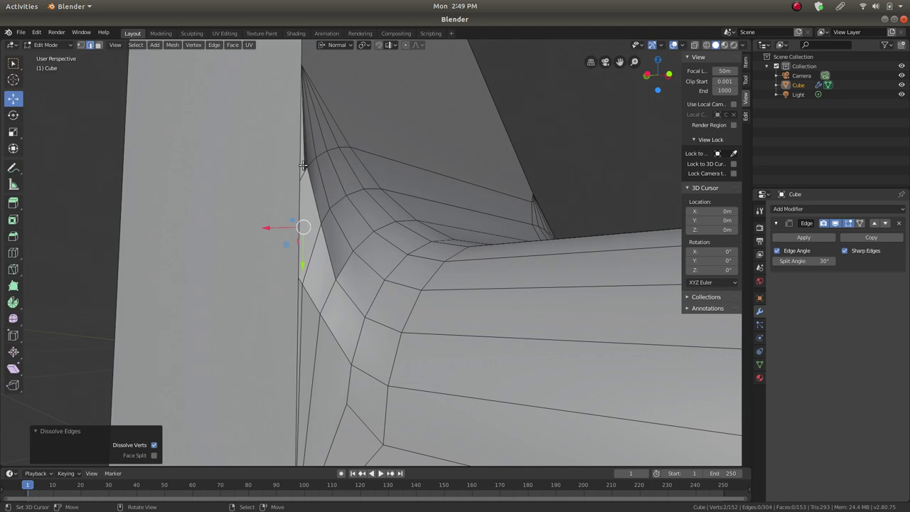
{"action": "left_click", "coordinate": [302, 165]}
{"action": "key", "text": "x"}
{"action": "left_click", "coordinate": [303, 167]}
{"action": "middle_click_drag", "start_coordinate": [302, 167], "coordinate": [354, 236]}
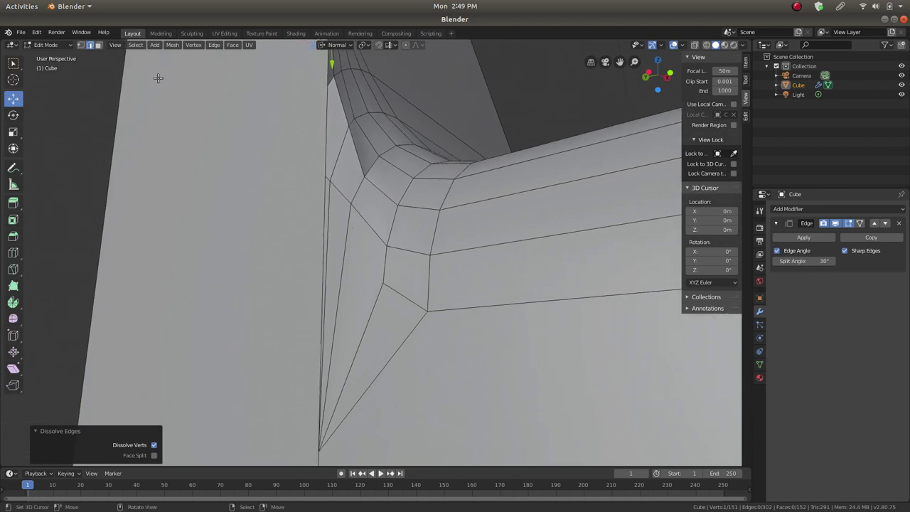
Knife-cut from the next lower corner vertex across the narrow triangular faces to the wall edge
{"action": "key", "text": "1"}
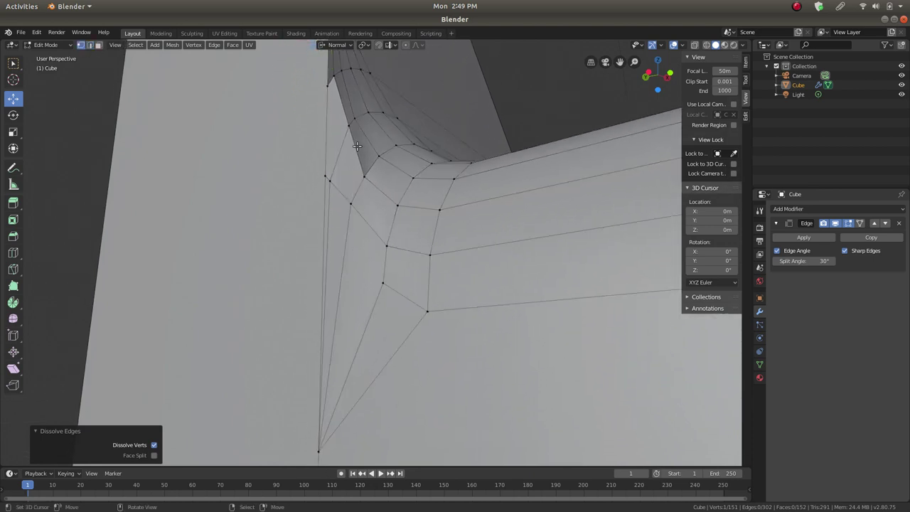
{"action": "key", "text": "k"}
{"action": "left_click", "coordinate": [383, 282]}
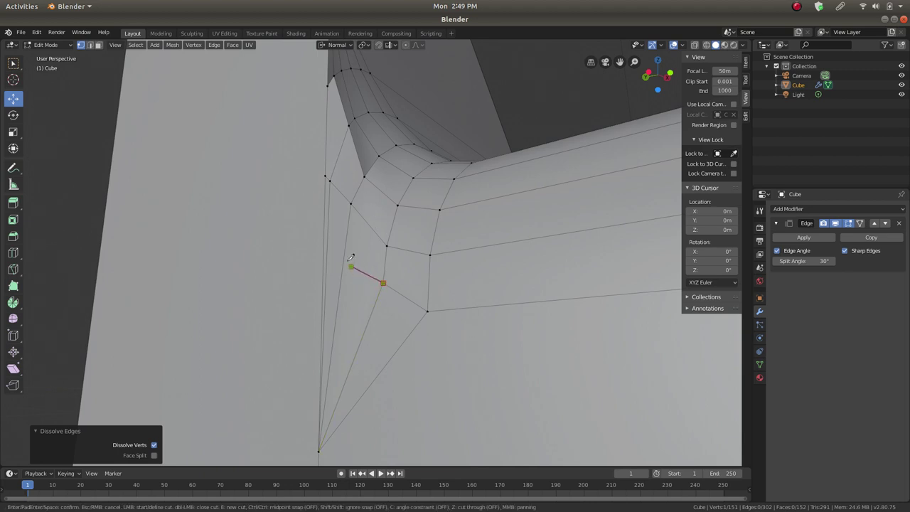
{"action": "left_click", "coordinate": [324, 232]}
{"action": "key", "text": "Return"}
{"action": "middle_click_drag", "start_coordinate": [412, 228], "coordinate": [363, 185]}
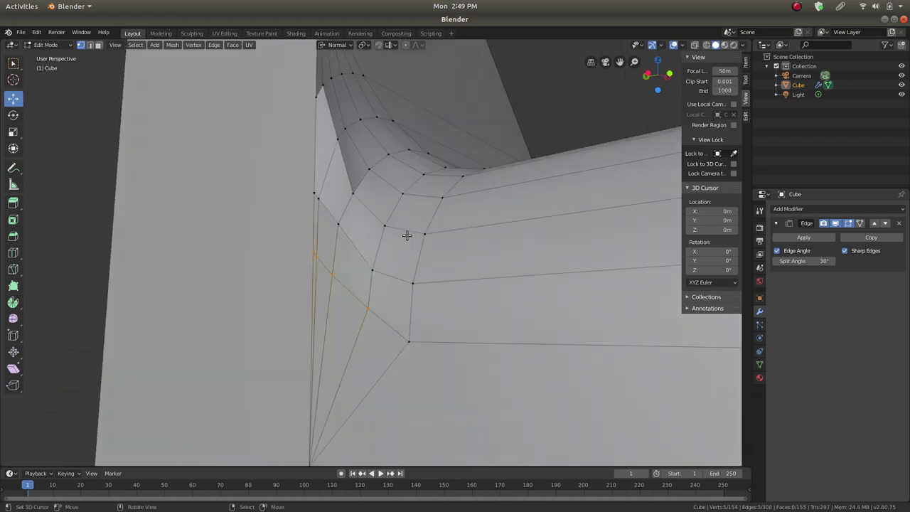
Move the protruding vertex beside the dark gap about -0.0075 m along its normal
{"action": "left_click", "coordinate": [355, 162]}
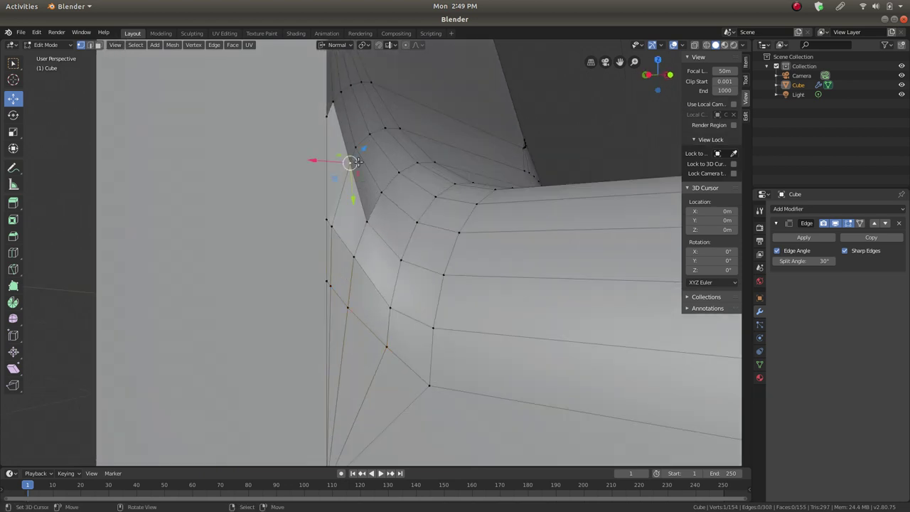
{"action": "key", "text": "g"}
{"action": "key", "text": "z"}
{"action": "key", "text": "z"}
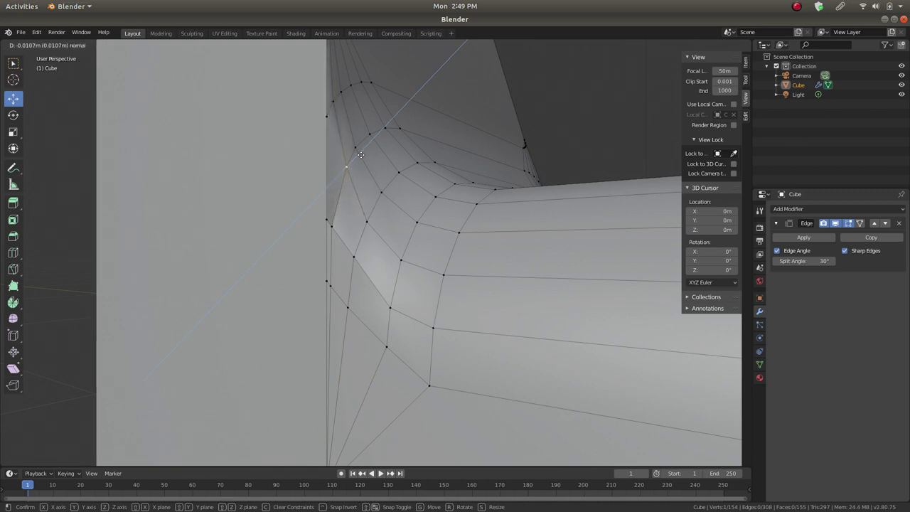
{"action": "left_click", "coordinate": [363, 155]}
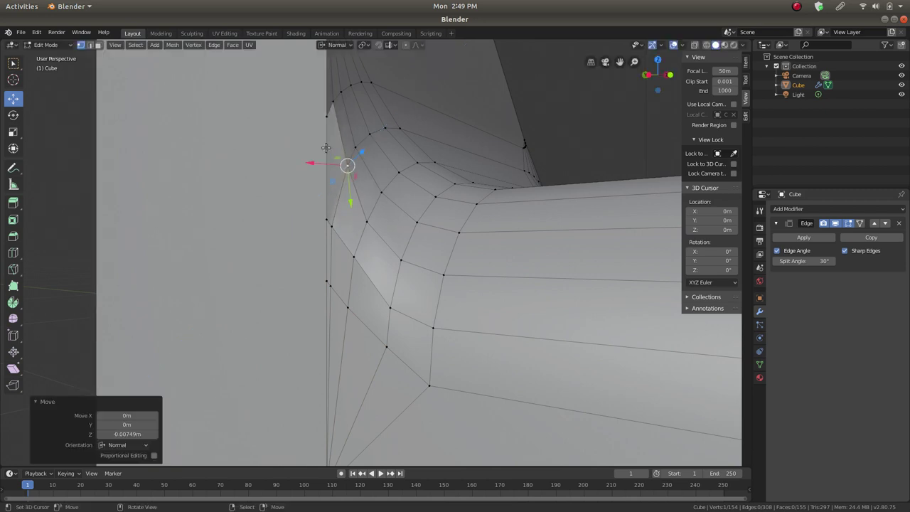
Move the protruding vertex on the fillet's outer edge about -0.0105 m along its normal, working from the reverse side
{"action": "middle_click_drag", "start_coordinate": [344, 123], "coordinate": [526, 150]}
{"action": "left_click", "coordinate": [513, 156]}
{"action": "left_click_drag", "start_coordinate": [522, 138], "coordinate": [518, 146]}
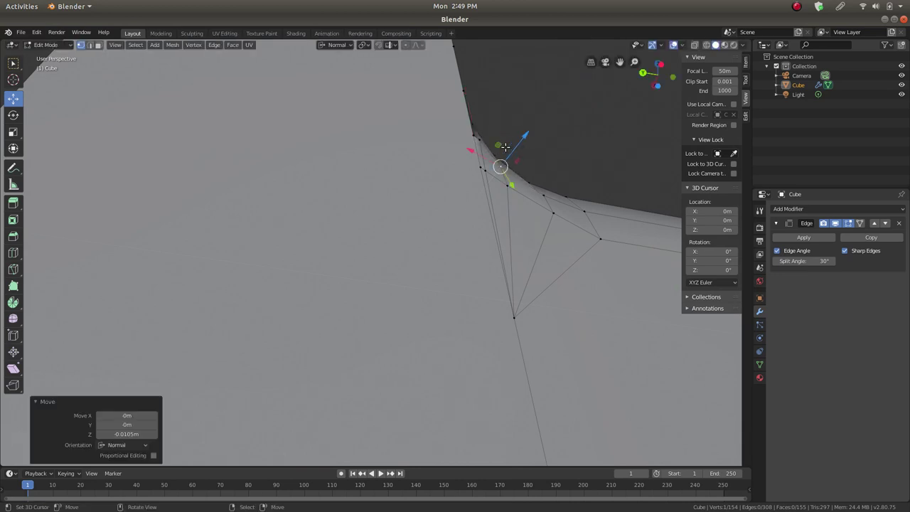
Pull the remaining protruding vertices along the wall edge slightly inward along their normals
{"action": "middle_click_drag", "start_coordinate": [518, 146], "coordinate": [462, 135]}
{"action": "left_click", "coordinate": [457, 130]}
{"action": "left_click_drag", "start_coordinate": [474, 105], "coordinate": [473, 109]}
{"action": "middle_click_drag", "start_coordinate": [473, 109], "coordinate": [240, 354]}
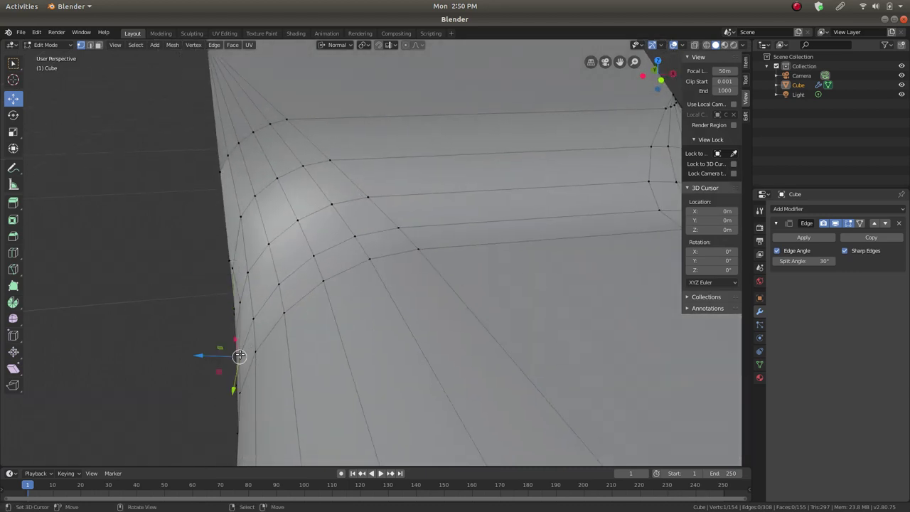
{"action": "left_click_drag", "start_coordinate": [206, 355], "coordinate": [212, 358]}
Slide the vertex at the gap's lower end along its edge by a factor of 0.231, and shift it slightly along its local Y axis
{"action": "middle_click_drag", "start_coordinate": [211, 357], "coordinate": [322, 240]}
{"action": "key", "text": "Tab"}
{"action": "scroll", "coordinate": [325, 234], "scroll_direction": "up", "scroll_amount": 2}
{"action": "key", "text": "Tab"}
{"action": "left_click", "coordinate": [314, 300], "text": "alt"}
{"action": "middle_click_drag", "start_coordinate": [327, 328], "coordinate": [290, 265]}
{"action": "left_click", "coordinate": [290, 265]}
{"action": "key", "text": "shift+v"}
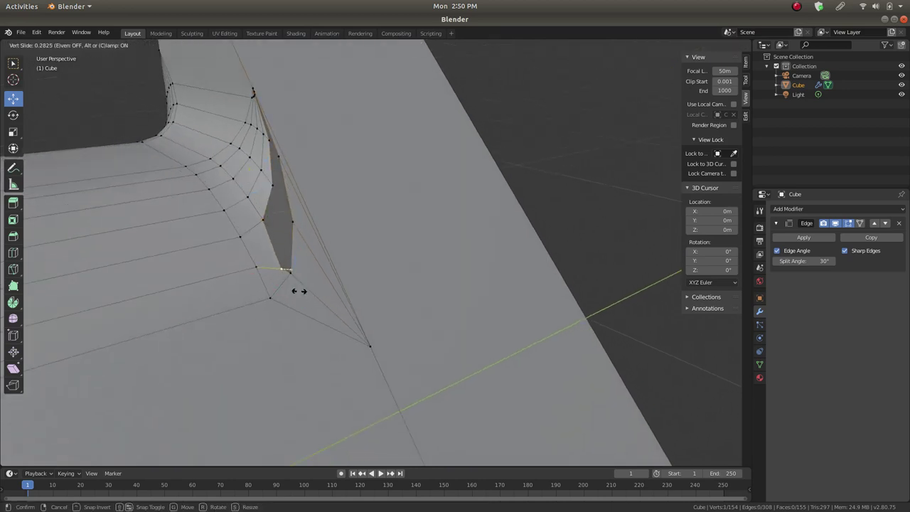
{"action": "left_click", "coordinate": [300, 290]}
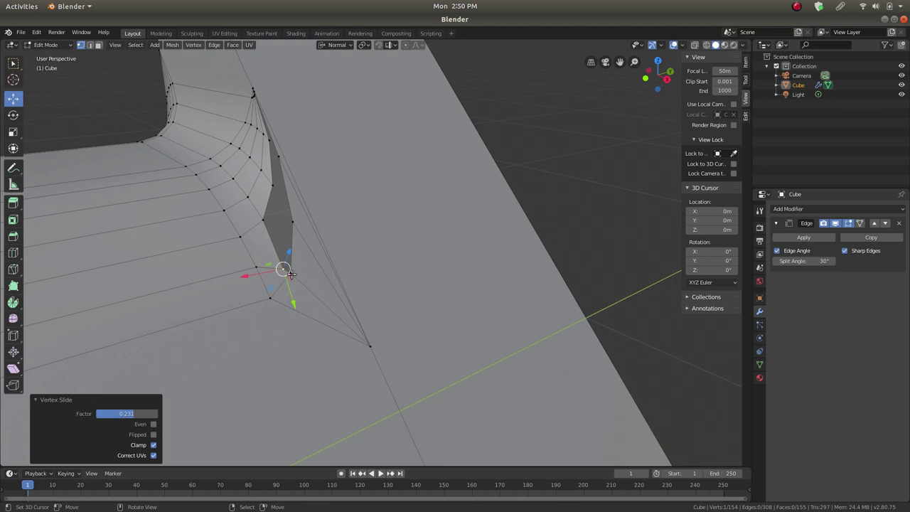
{"action": "left_click_drag", "start_coordinate": [294, 293], "coordinate": [290, 282]}
{"action": "middle_click_drag", "start_coordinate": [290, 281], "coordinate": [270, 249]}
Delete the long, thin triangular face between the rounded corner and the flat wall
{"action": "left_click", "coordinate": [370, 245], "text": "alt"}
{"action": "scroll", "coordinate": [313, 240], "scroll_direction": "up", "scroll_amount": 5}
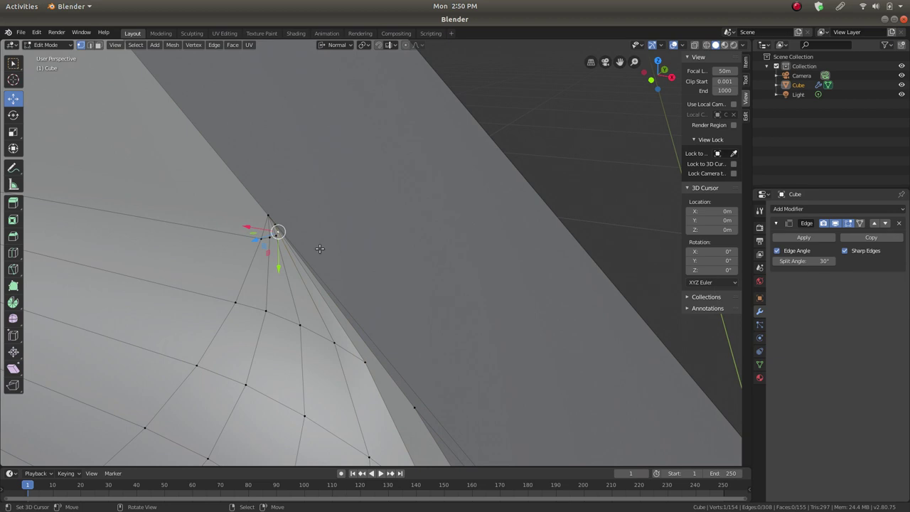
{"action": "key", "text": "KP_Decimal"}
{"action": "middle_click_drag", "start_coordinate": [386, 282], "coordinate": [235, 120]}
{"action": "left_click", "coordinate": [99, 45]}
{"action": "scroll", "coordinate": [466, 405], "scroll_direction": "down", "scroll_amount": 3}
{"action": "middle_click_drag", "start_coordinate": [465, 402], "coordinate": [438, 339]}
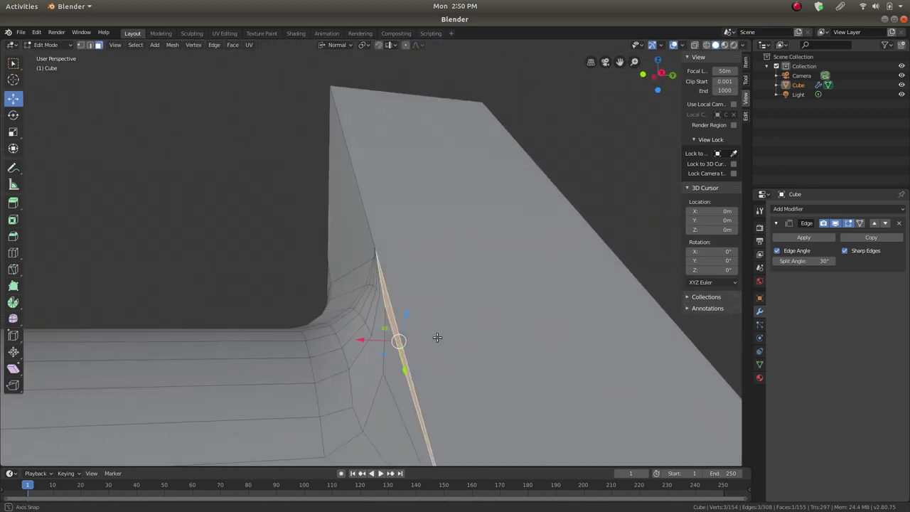
{"action": "key", "text": "x"}
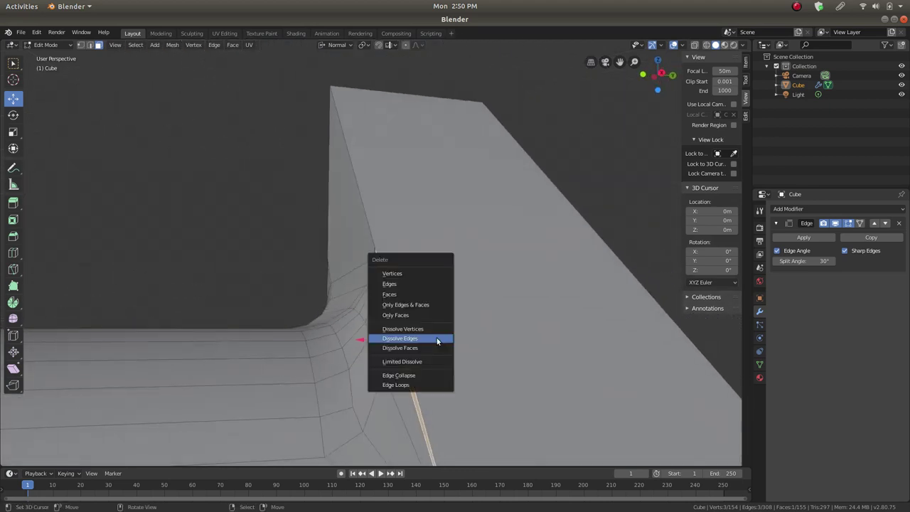
{"action": "left_click", "coordinate": [406, 293]}
{"action": "middle_click_drag", "start_coordinate": [433, 335], "coordinate": [408, 327]}
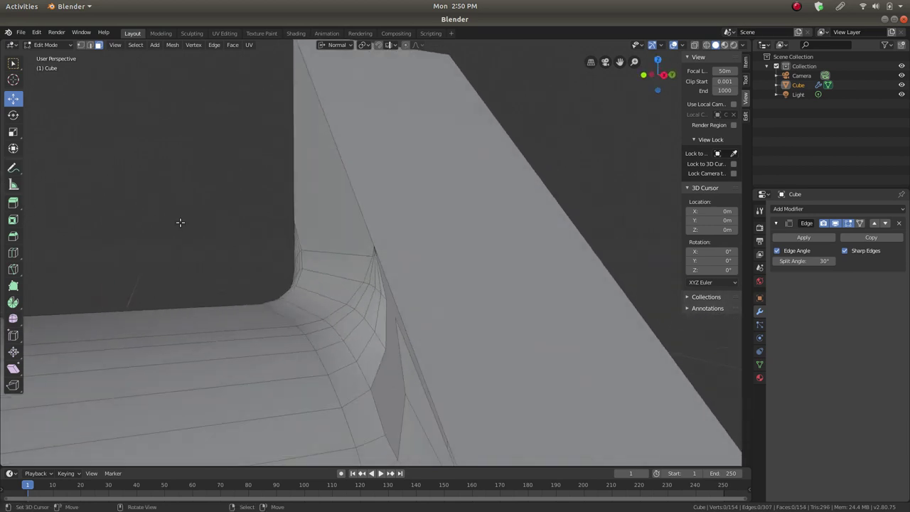
Subdivide the long edge running beside the gap along the flat wall with one cut, then return to vertex selection
{"action": "left_click", "coordinate": [81, 45]}
{"action": "middle_click_drag", "start_coordinate": [252, 187], "coordinate": [369, 214]}
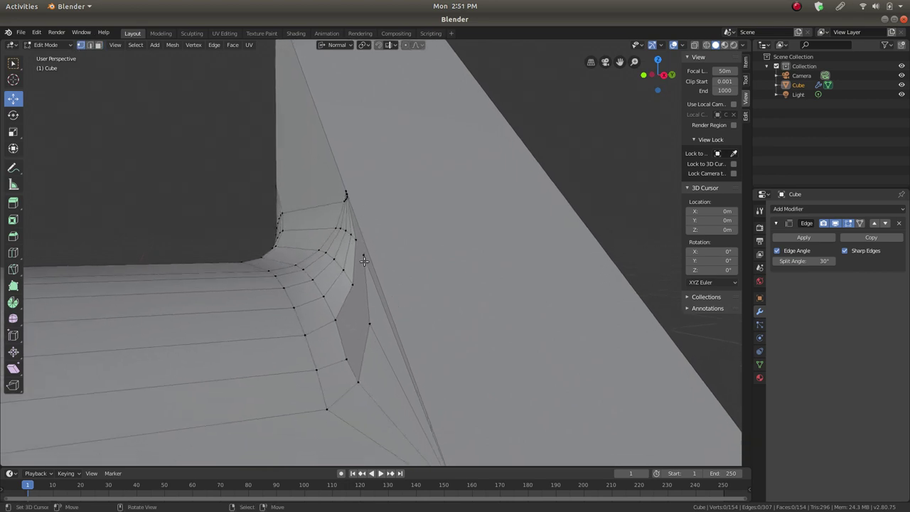
{"action": "middle_click_drag", "start_coordinate": [404, 266], "coordinate": [363, 236]}
{"action": "right_click", "coordinate": [352, 199], "text": "shift"}
{"action": "middle_click_drag", "start_coordinate": [352, 199], "coordinate": [393, 226]}
{"action": "middle_click_drag", "start_coordinate": [444, 313], "coordinate": [126, 126]}
{"action": "left_click", "coordinate": [93, 45]}
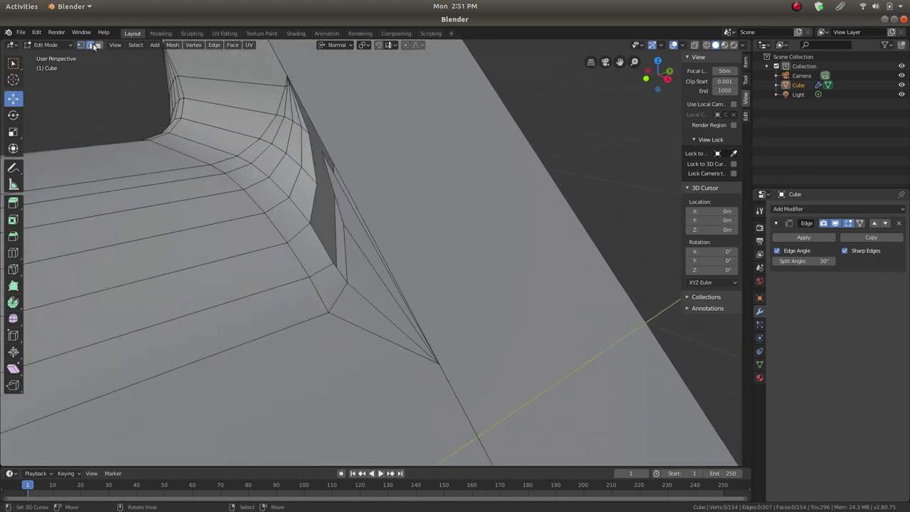
{"action": "left_click", "coordinate": [331, 150]}
{"action": "right_click", "coordinate": [330, 148]}
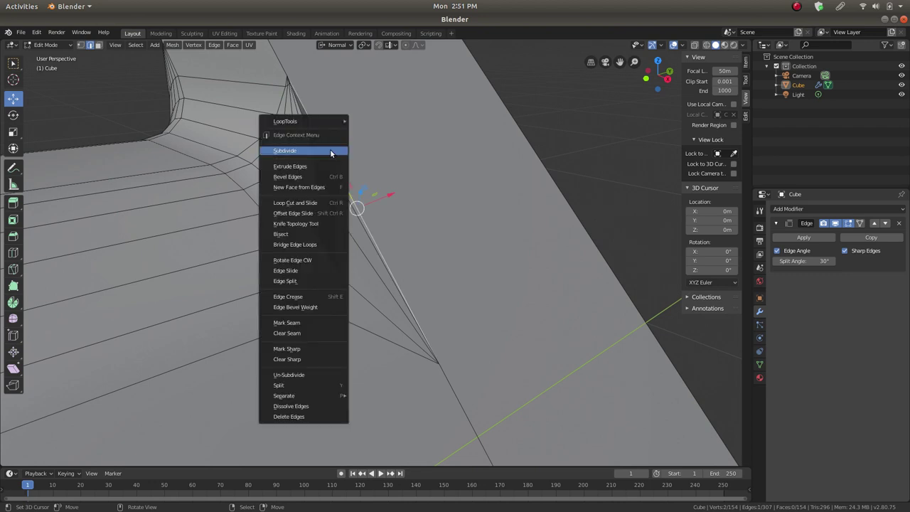
{"action": "left_click", "coordinate": [330, 151]}
{"action": "middle_click_drag", "start_coordinate": [392, 180], "coordinate": [393, 247], "text": "shift"}
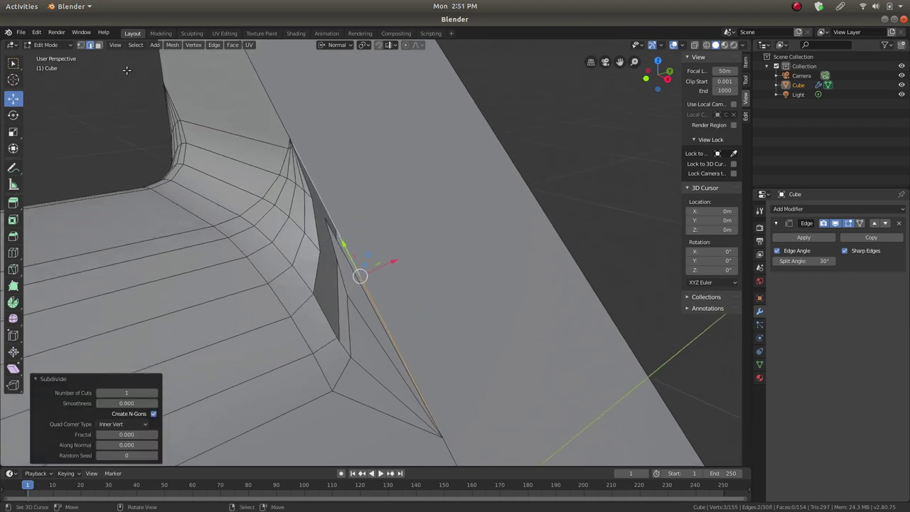
{"action": "left_click", "coordinate": [80, 45]}
Try to merge the gap's upper vertex and the new midpoint vertex using At First
{"action": "middle_click_drag", "start_coordinate": [331, 239], "coordinate": [312, 211], "text": "shift"}
{"action": "left_click", "coordinate": [313, 210]}
{"action": "left_click", "coordinate": [356, 278], "text": "shift"}
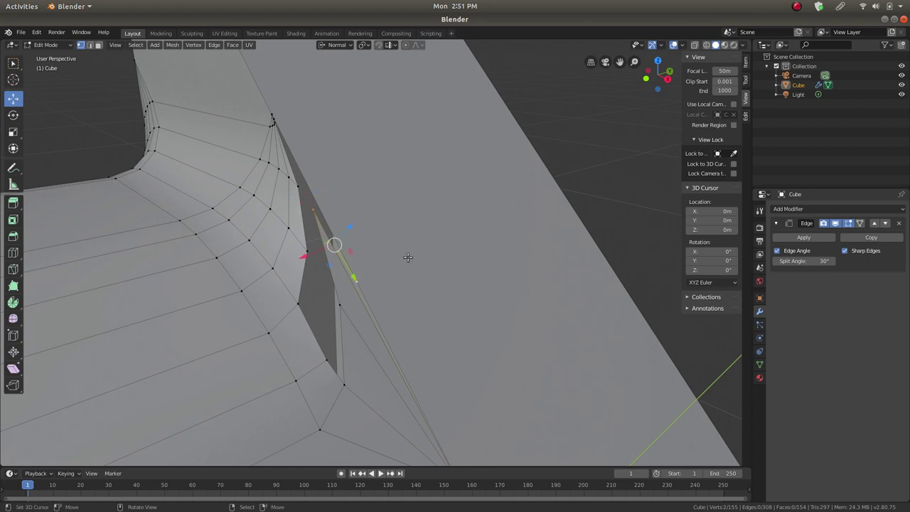
{"action": "key", "text": "m"}
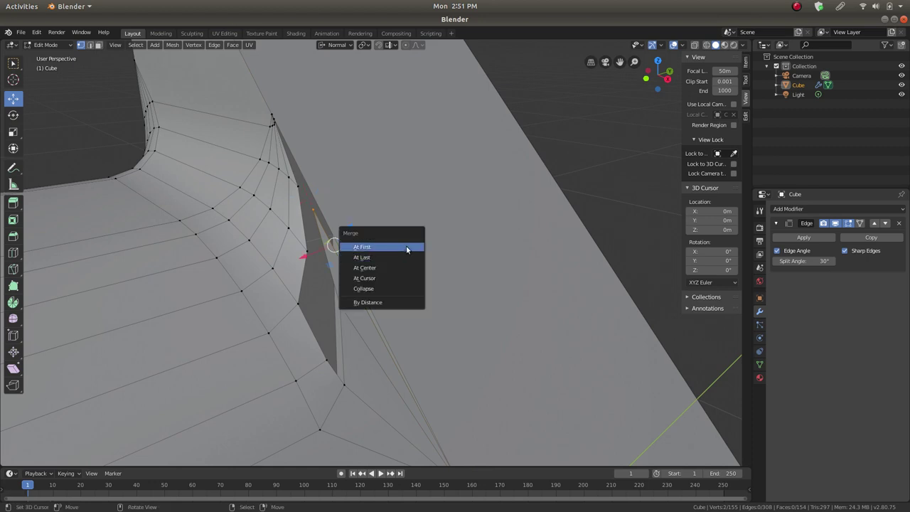
{"action": "left_click", "coordinate": [408, 247]}
{"action": "middle_click_drag", "start_coordinate": [371, 211], "coordinate": [322, 195]}
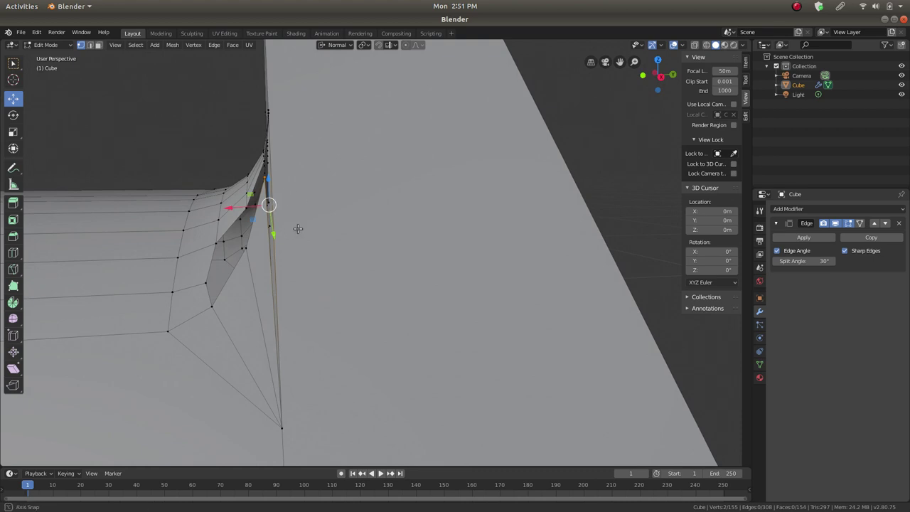
Slide the new midpoint vertex up the wall edge by a factor of 0.452 and merge it with the gap's upper vertex using At Last
{"action": "middle_click_drag", "start_coordinate": [299, 229], "coordinate": [326, 270]}
{"action": "left_click", "coordinate": [302, 320]}
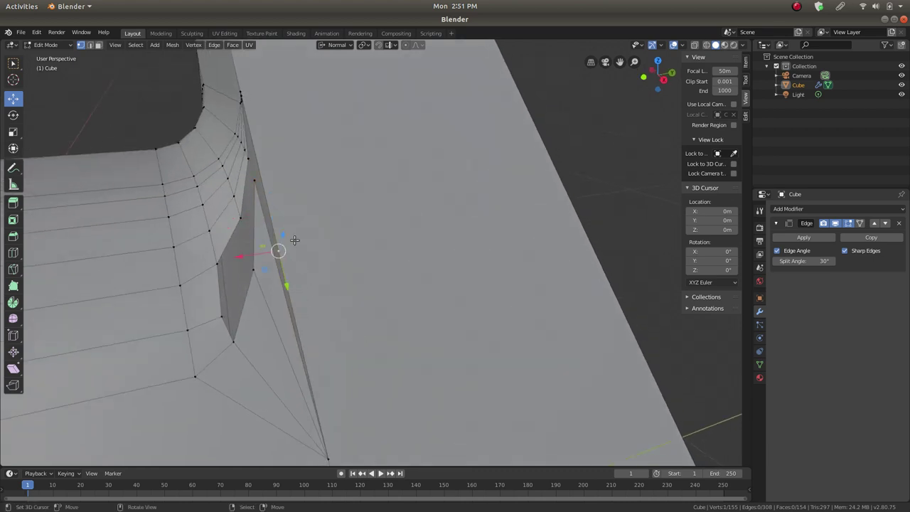
{"action": "key", "text": "g"}
{"action": "key", "text": "g"}
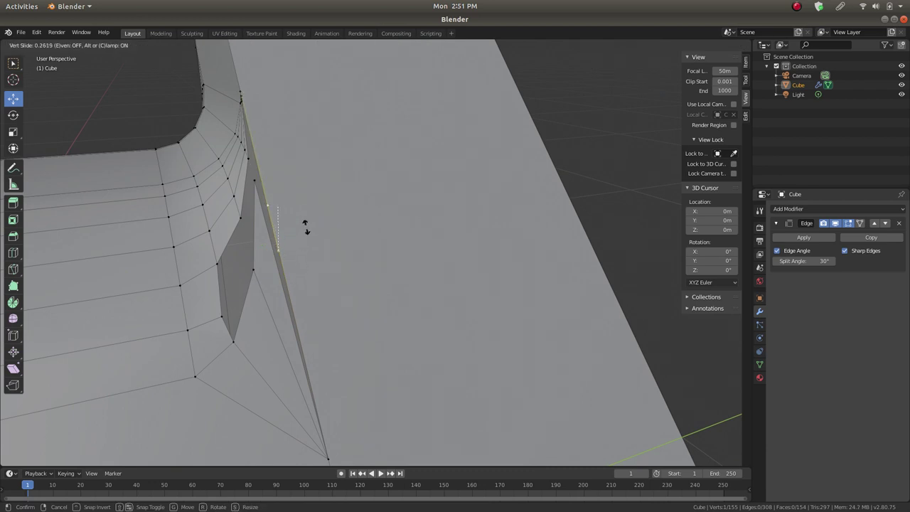
{"action": "left_click", "coordinate": [300, 198]}
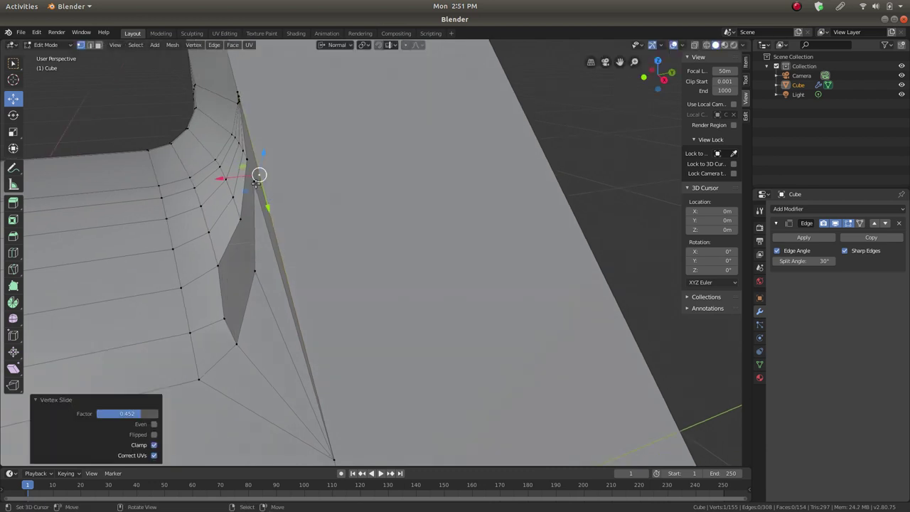
{"action": "key", "text": "m"}
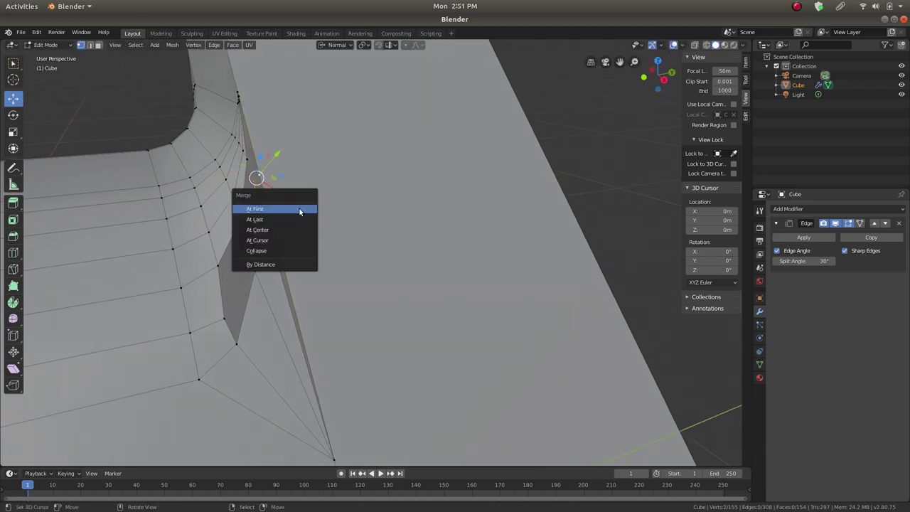
{"action": "left_click", "coordinate": [292, 216]}
Fill the open gap between the rounded corner and the flat wall with a face from its boundary loop
{"action": "middle_click_drag", "start_coordinate": [314, 214], "coordinate": [303, 258]}
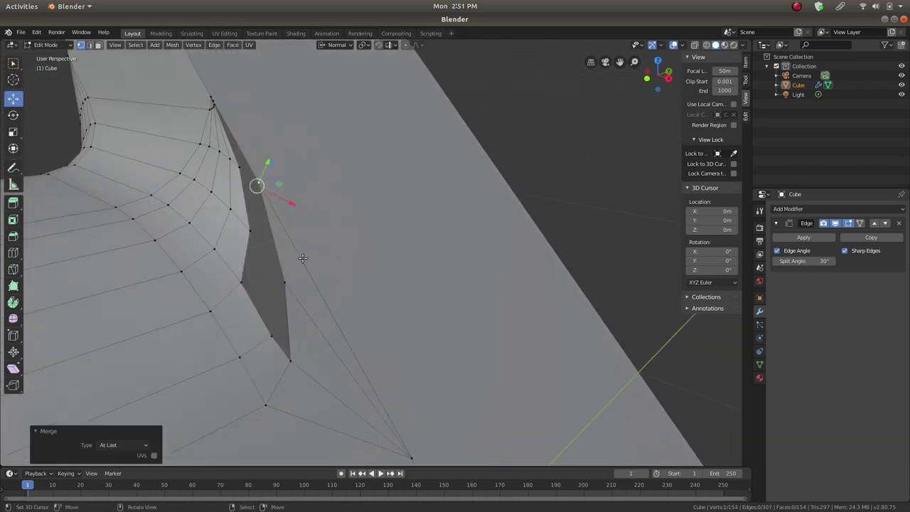
{"action": "left_click", "coordinate": [255, 324], "text": "alt"}
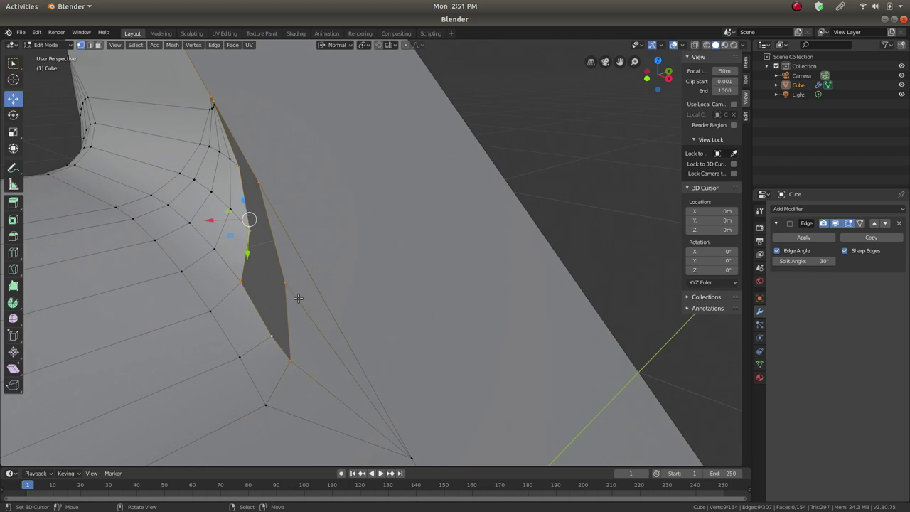
{"action": "key", "text": "f"}
Make two Knife cuts across the filled gap face, joining fillet-side vertices to the middle and upper wall-side vertices
{"action": "middle_click_drag", "start_coordinate": [301, 251], "coordinate": [297, 310]}
{"action": "key", "text": "k"}
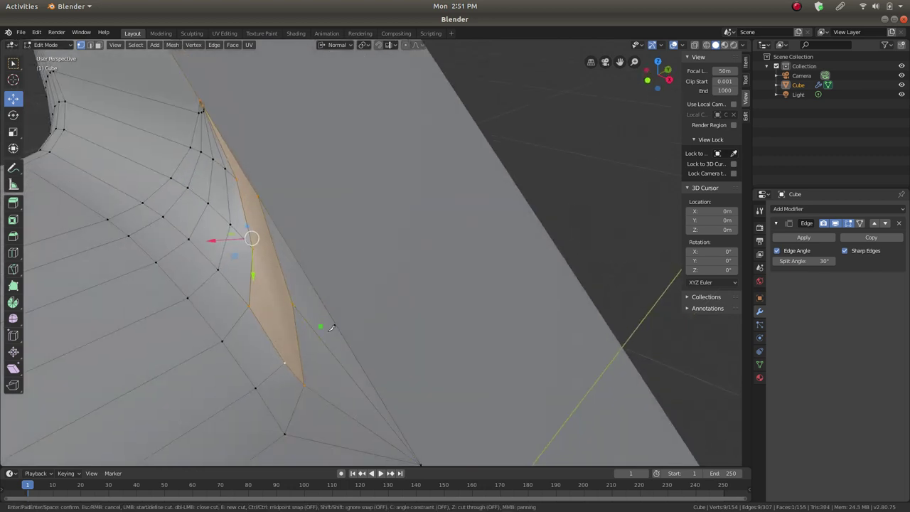
{"action": "left_click", "coordinate": [293, 303]}
{"action": "key", "text": "Return"}
{"action": "middle_click_drag", "start_coordinate": [285, 278], "coordinate": [306, 276]}
{"action": "key", "text": "k"}
{"action": "left_click", "coordinate": [282, 236]}
{"action": "key", "text": "Return"}
Knife-cut from the fillet's lower border vertex through the middle wall-side vertex to the flat wall's edge
{"action": "middle_click_drag", "start_coordinate": [321, 293], "coordinate": [316, 329]}
{"action": "key", "text": "k"}
{"action": "left_click", "coordinate": [287, 335]}
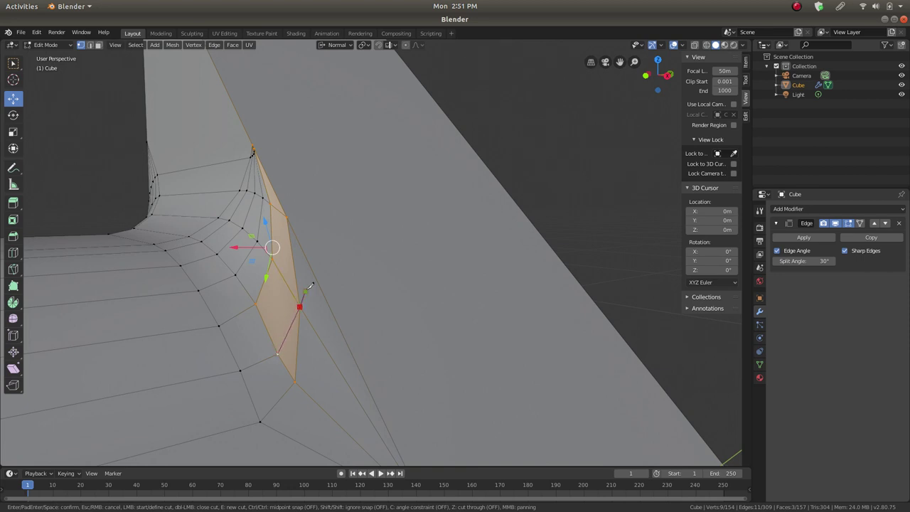
{"action": "left_click", "coordinate": [315, 273]}
{"action": "key", "text": "Return"}
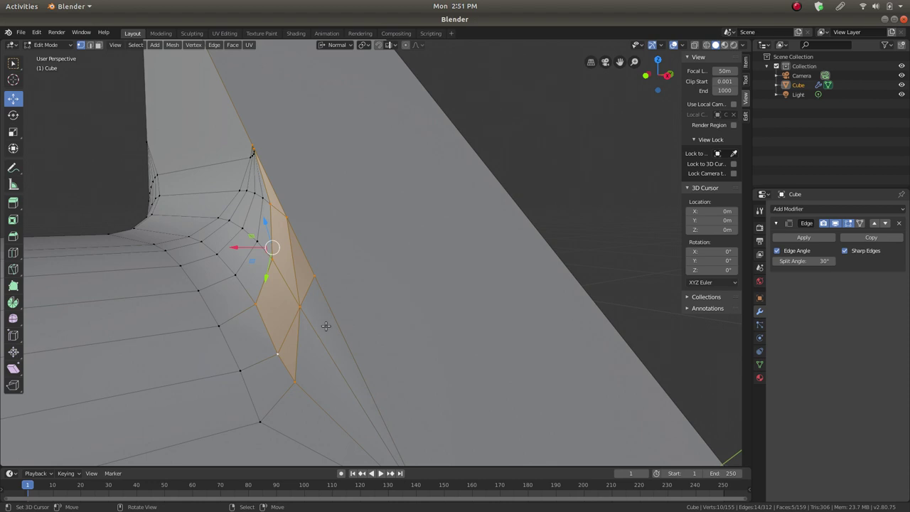
Dissolve the lower and upper edges along the filled gap's wall side
{"action": "left_click", "coordinate": [91, 45]}
{"action": "left_click", "coordinate": [297, 335]}
{"action": "key", "text": "x"}
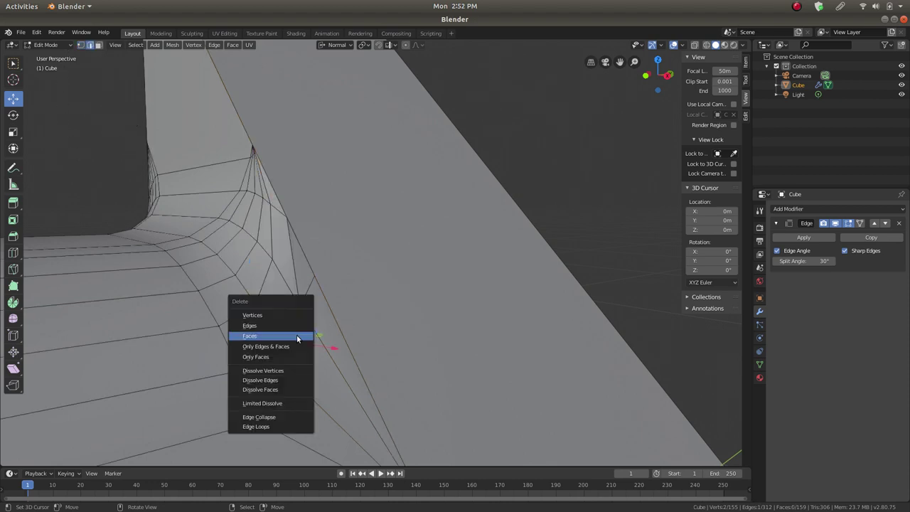
{"action": "left_click", "coordinate": [283, 380]}
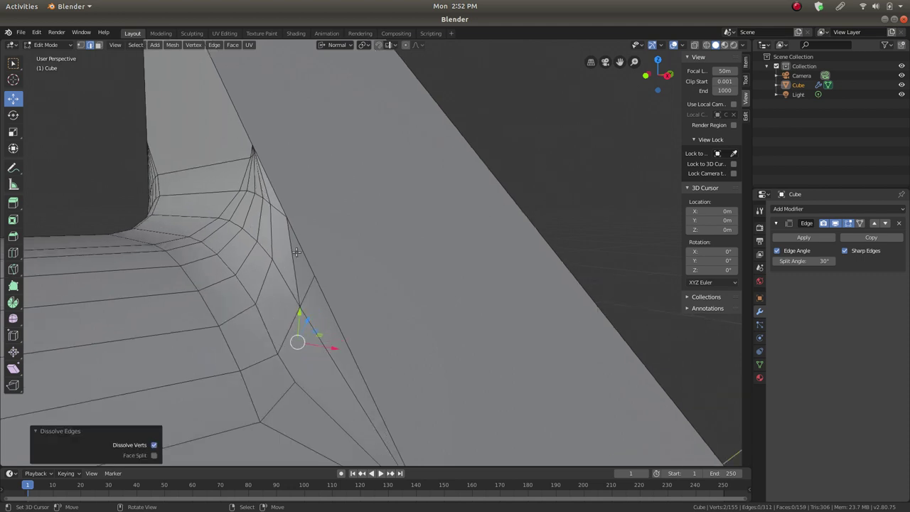
{"action": "left_click", "coordinate": [295, 254]}
{"action": "key", "text": "x"}
{"action": "left_click", "coordinate": [309, 280]}
Knife-cut from the fillet's lowest corner vertex across the two long faces to the flat wall's edge
{"action": "middle_click_drag", "start_coordinate": [325, 315], "coordinate": [309, 291]}
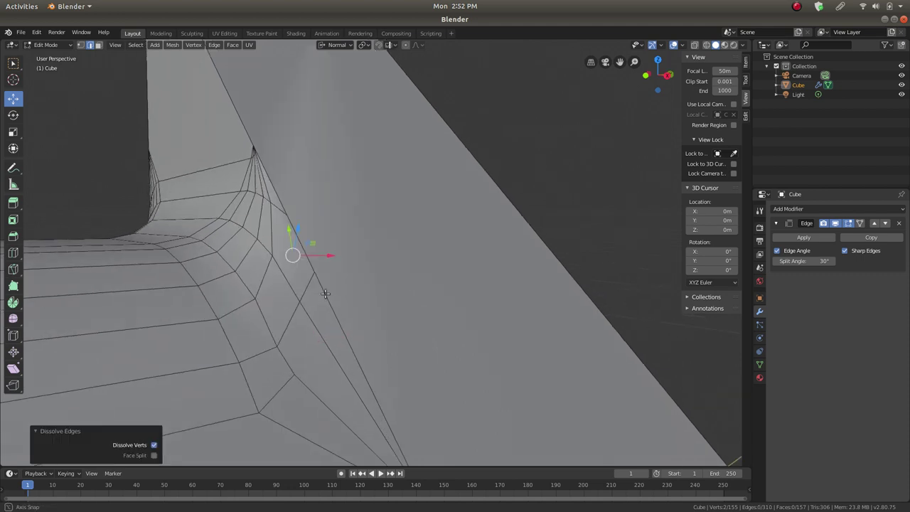
{"action": "key", "text": "k"}
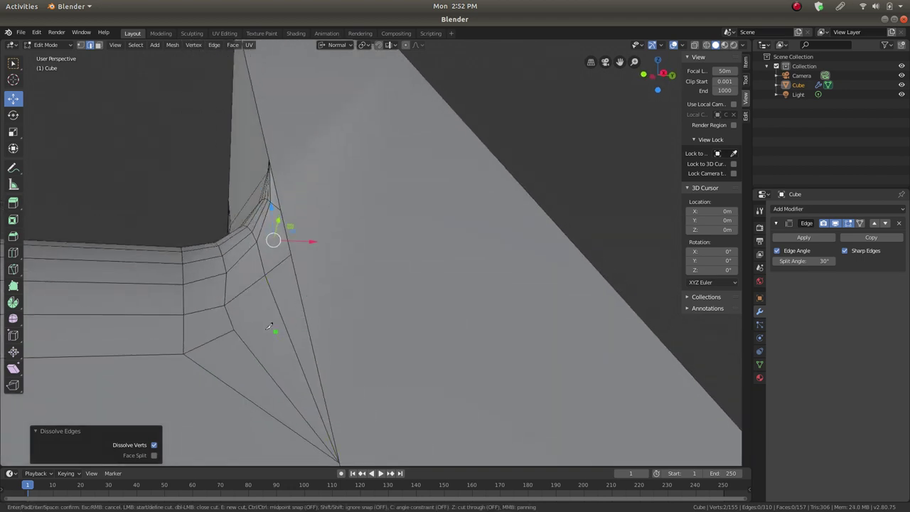
{"action": "left_click", "coordinate": [235, 327]}
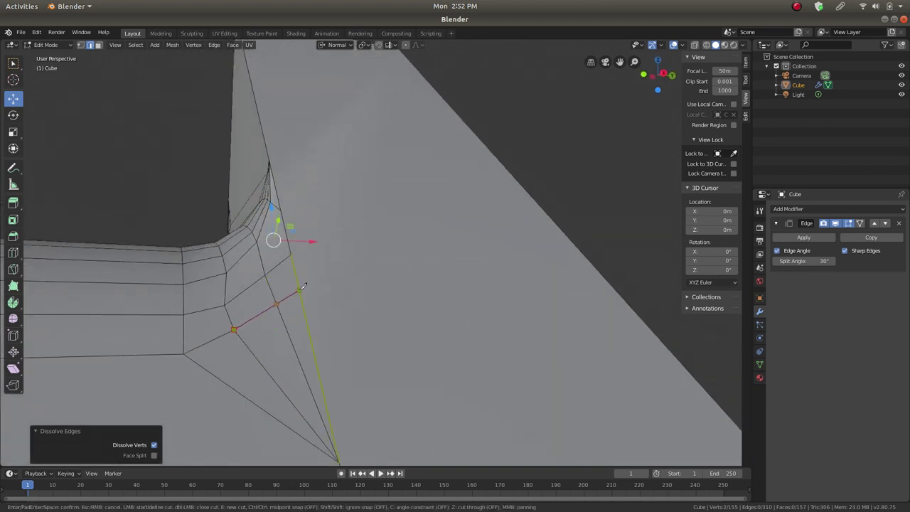
{"action": "left_click", "coordinate": [300, 287]}
{"action": "key", "text": "Return"}
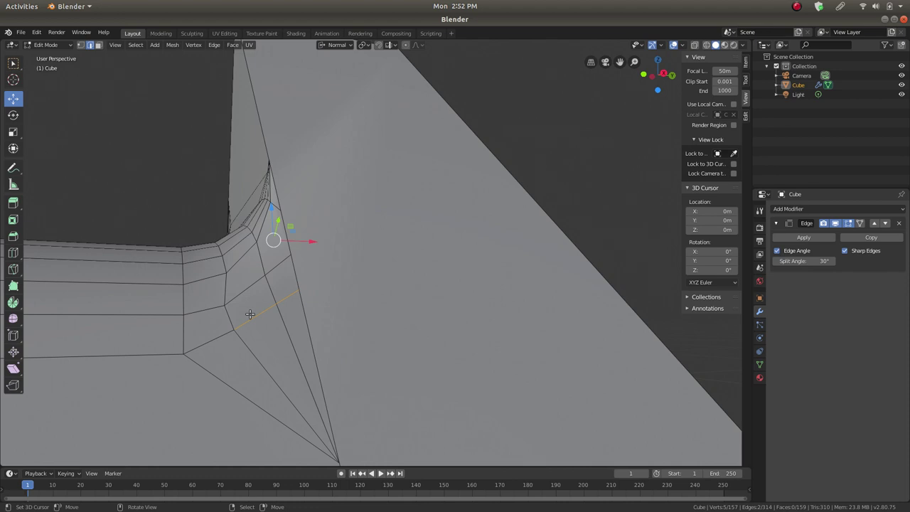
Move the vertex near the fillet's lower end about -0.0064 m along its normal
{"action": "middle_click_drag", "start_coordinate": [249, 313], "coordinate": [325, 275]}
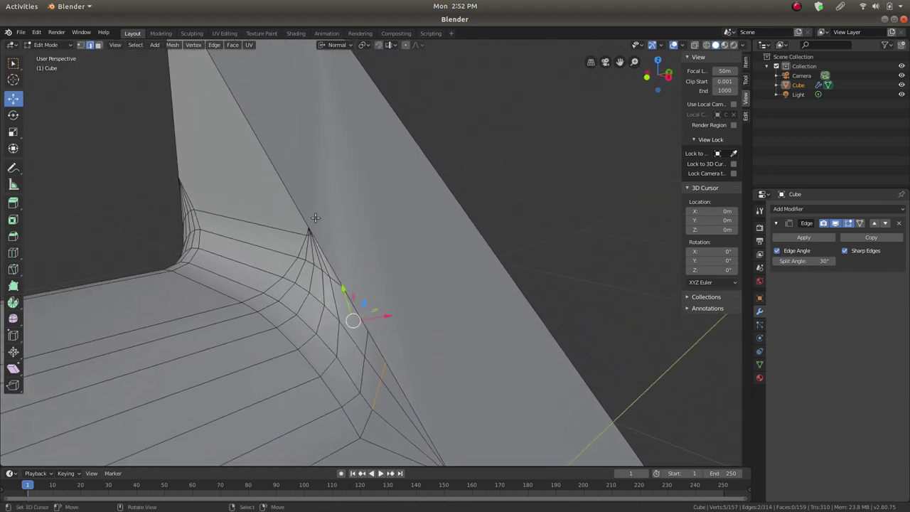
{"action": "scroll", "coordinate": [262, 224], "scroll_direction": "up", "scroll_amount": 3}
{"action": "scroll", "coordinate": [247, 270], "scroll_direction": "down", "scroll_amount": 3}
{"action": "middle_click_drag", "start_coordinate": [247, 270], "coordinate": [226, 253]}
{"action": "left_click", "coordinate": [81, 44]}
{"action": "left_click", "coordinate": [208, 306]}
{"action": "key", "text": "g"}
{"action": "key", "text": "z"}
{"action": "key", "text": "z"}
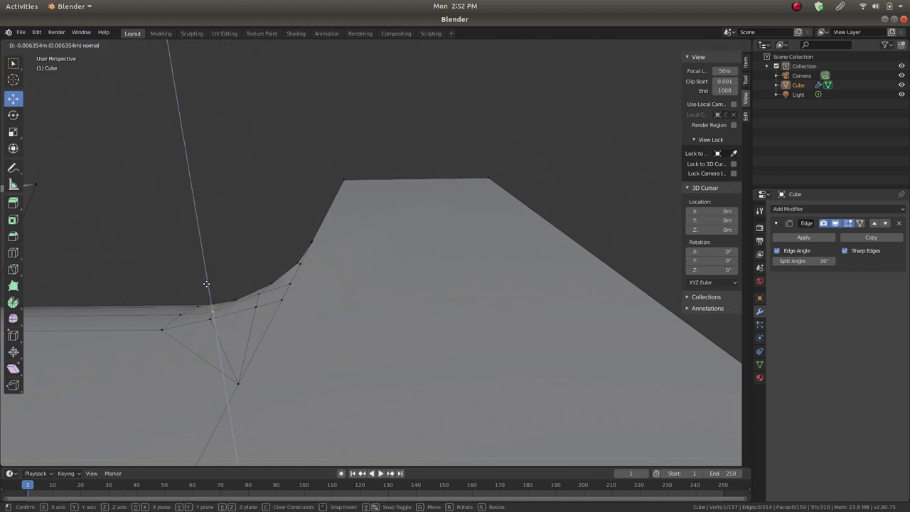
{"action": "left_click", "coordinate": [206, 283]}
Pull the next two vertices up the fillet curve inward along their normals, the upper one by about -0.005 m
{"action": "left_click", "coordinate": [258, 292]}
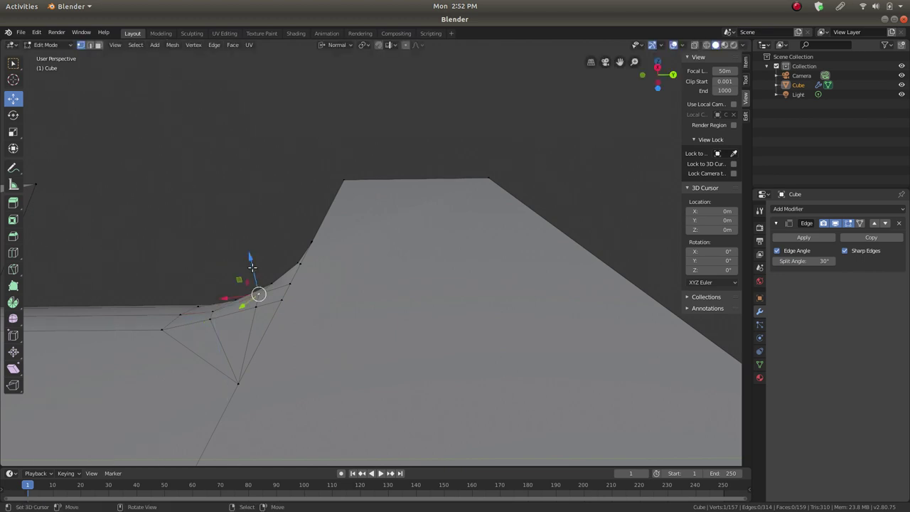
{"action": "key", "text": "g"}
{"action": "key", "text": "z"}
{"action": "key", "text": "z"}
{"action": "left_click", "coordinate": [254, 270]}
{"action": "left_click", "coordinate": [298, 257]}
{"action": "key", "text": "g"}
{"action": "key", "text": "z"}
{"action": "key", "text": "z"}
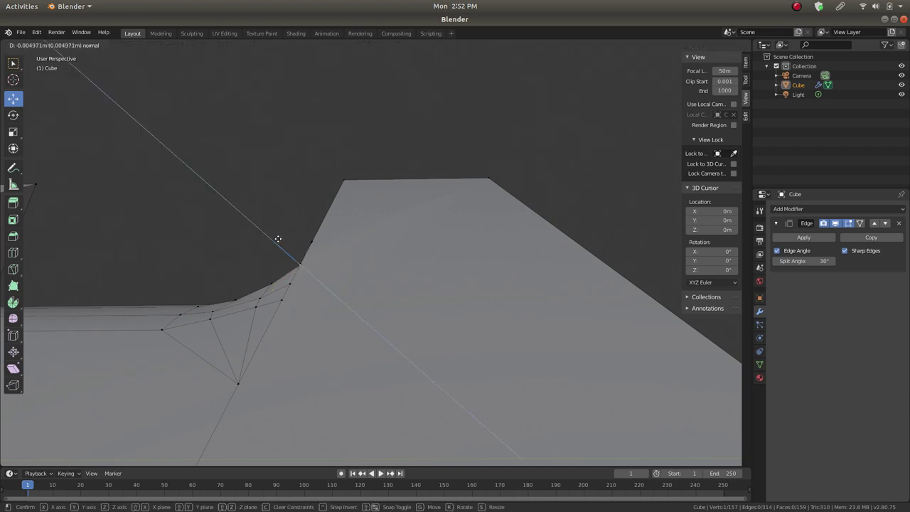
{"action": "left_click", "coordinate": [277, 240]}
Slide three lower fillet vertices along their edges to even the spacing, using factors of 0.134 for the second and 0.083 for the third
{"action": "middle_click_drag", "start_coordinate": [251, 288], "coordinate": [263, 314]}
{"action": "left_click", "coordinate": [265, 318]}
{"action": "left_click", "coordinate": [264, 346]}
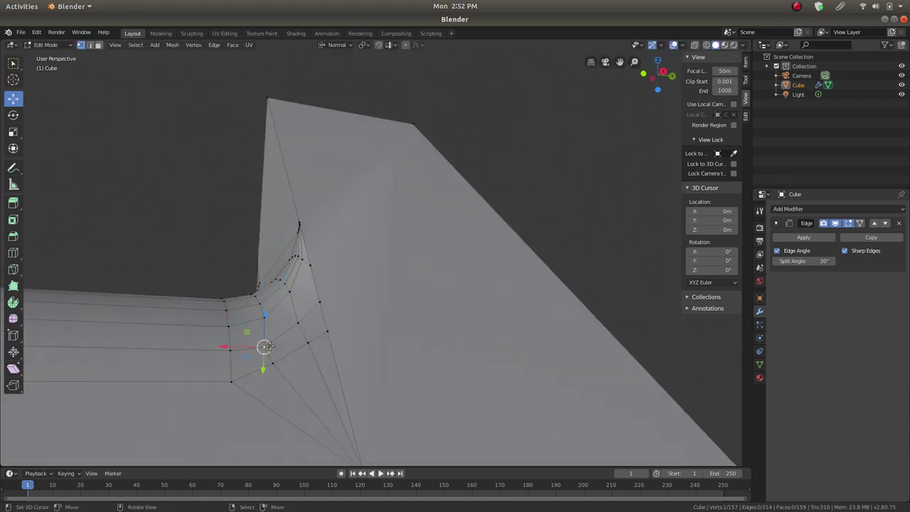
{"action": "key", "text": "shift+v"}
{"action": "left_click", "coordinate": [303, 363]}
{"action": "left_click", "coordinate": [298, 321]}
{"action": "key", "text": "shift+v"}
{"action": "left_click", "coordinate": [321, 337]}
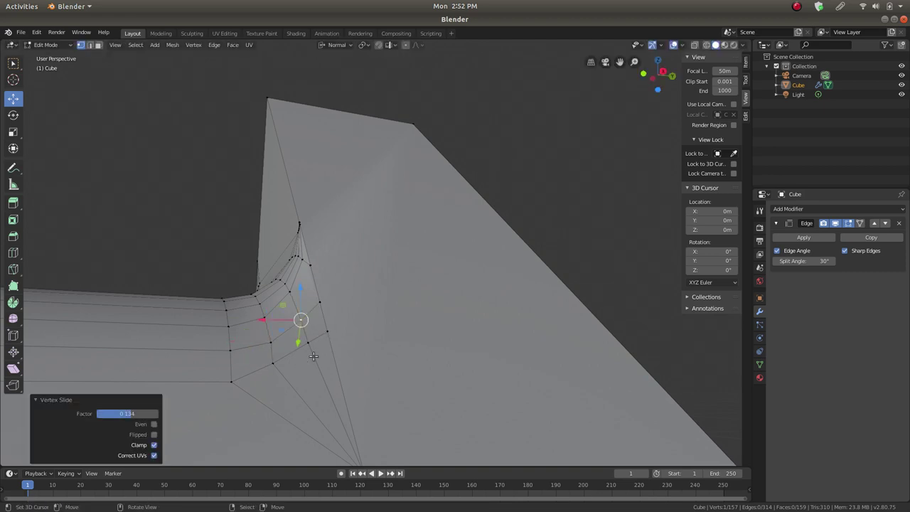
{"action": "left_click", "coordinate": [276, 364]}
{"action": "key", "text": "shift+v"}
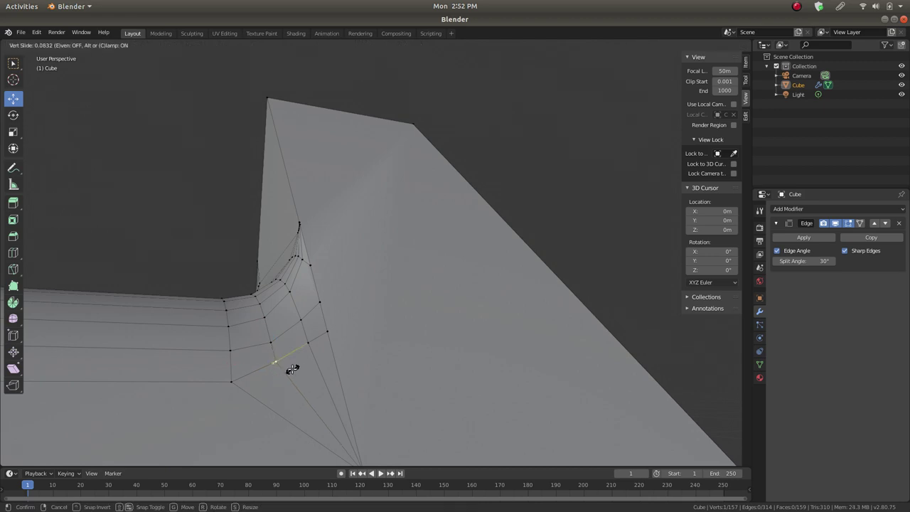
{"action": "left_click", "coordinate": [292, 369]}
Slide the two clustered vertices at the fillet's upper tip down their edges, the second by a factor of 0.023
{"action": "middle_click_drag", "start_coordinate": [292, 369], "coordinate": [194, 264]}
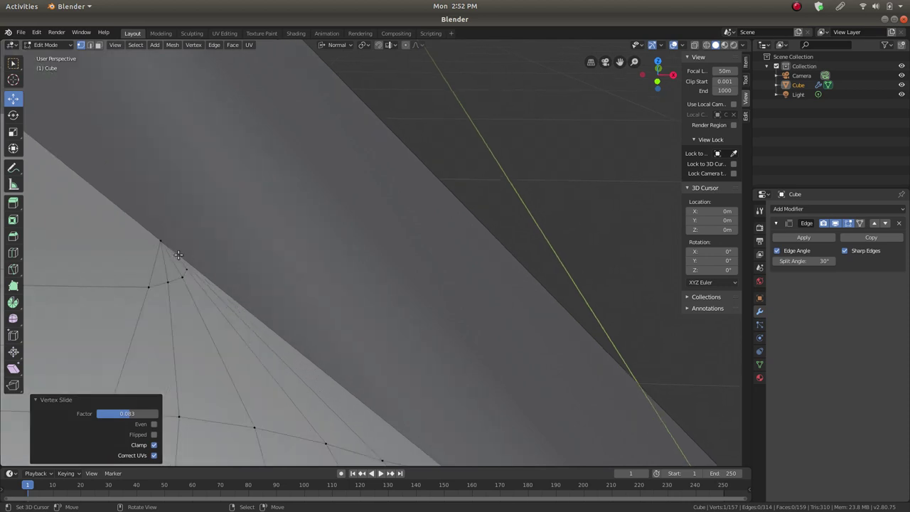
{"action": "left_click", "coordinate": [178, 255]}
{"action": "key", "text": "shift+v"}
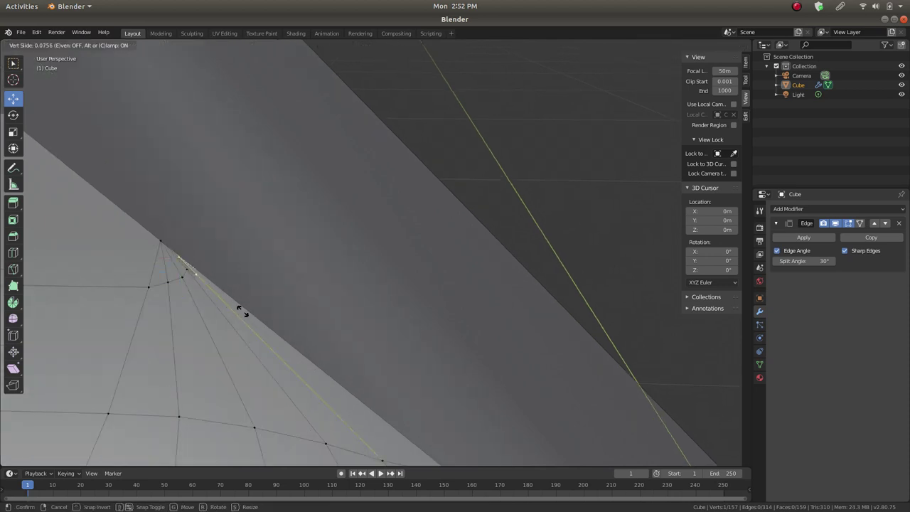
{"action": "left_click", "coordinate": [229, 304]}
{"action": "left_click", "coordinate": [191, 270]}
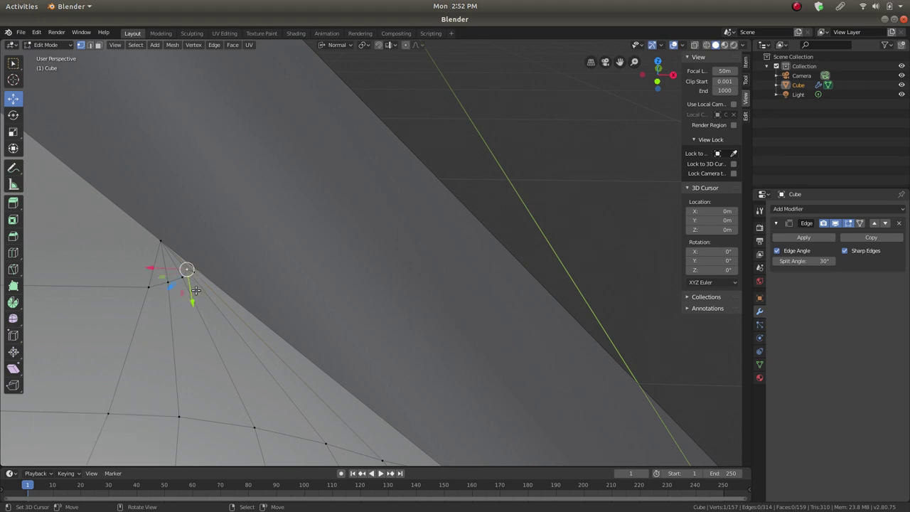
{"action": "key", "text": "shift+v"}
{"action": "left_click", "coordinate": [195, 292]}
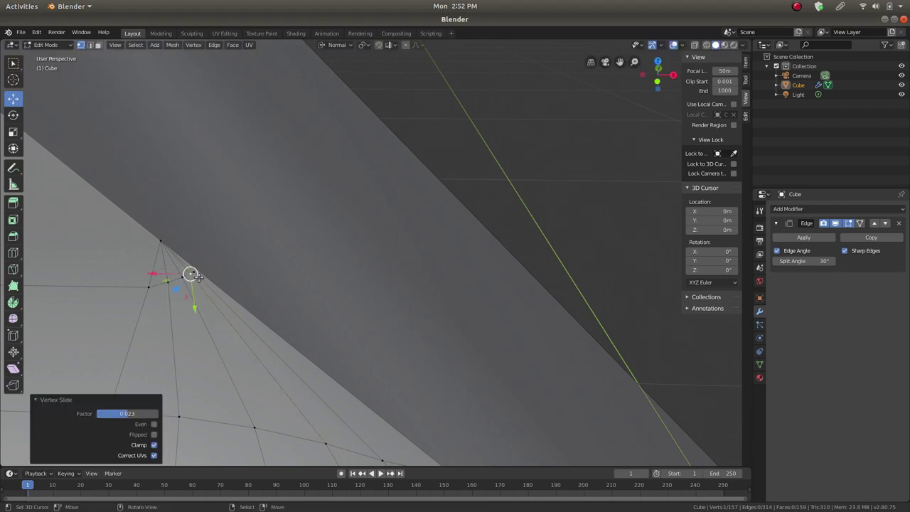
Knife-cut a short edge from the last clustered vertex at the fillet's upper tip across to the adjacent wall edge
{"action": "scroll", "coordinate": [199, 279], "scroll_direction": "up", "scroll_amount": 2}
{"action": "middle_click_drag", "start_coordinate": [126, 307], "coordinate": [257, 325], "text": "shift"}
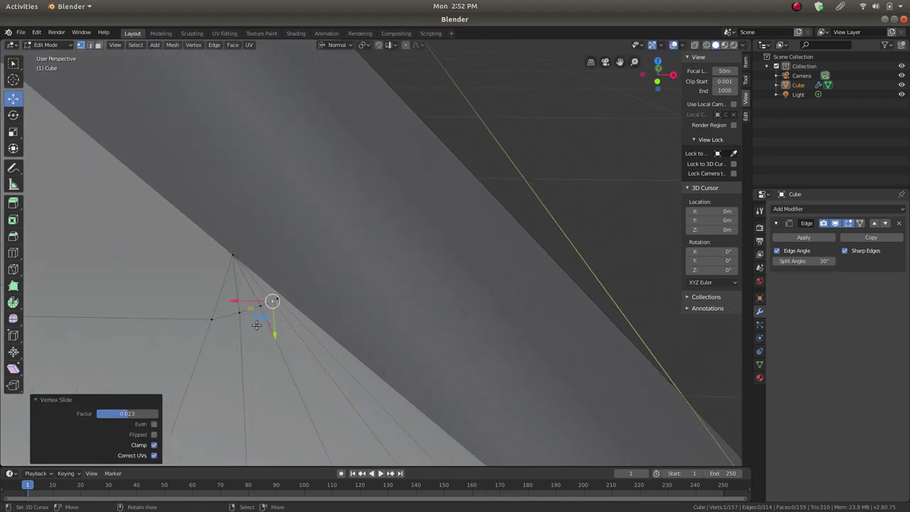
{"action": "key", "text": "k"}
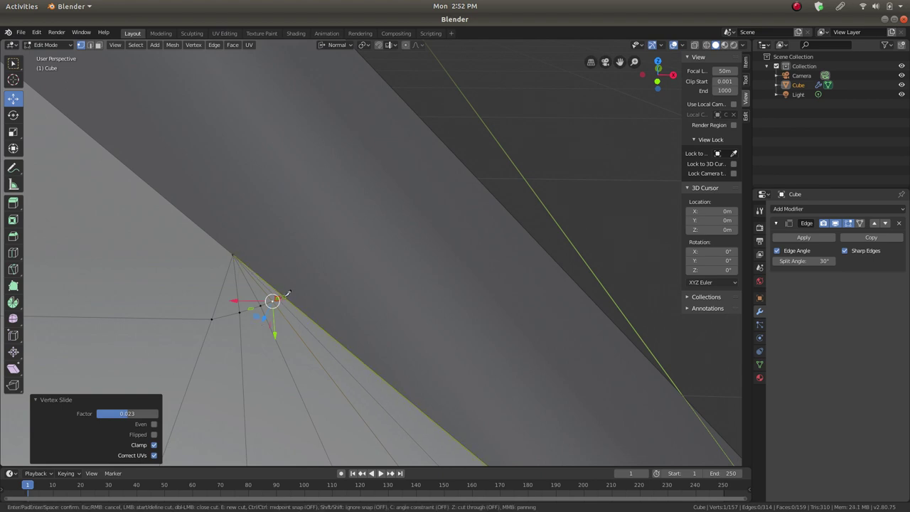
{"action": "left_click", "coordinate": [281, 294]}
{"action": "key", "text": "Return"}
{"action": "middle_click_drag", "start_coordinate": [293, 289], "coordinate": [384, 334]}
{"action": "key", "text": "Tab"}
{"action": "key", "text": "Tab"}
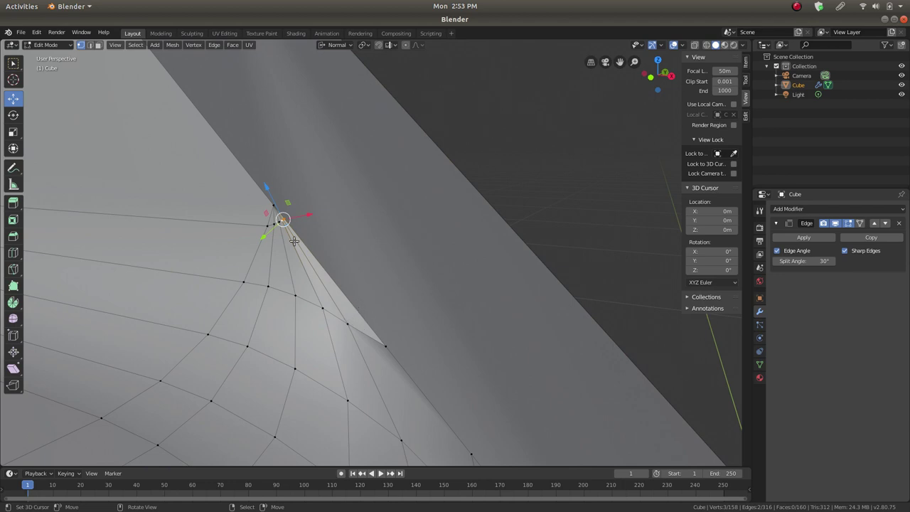
Slide the new cut vertex down along the wall edge by a factor of 0.460
{"action": "middle_click_drag", "start_coordinate": [255, 233], "coordinate": [313, 301]}
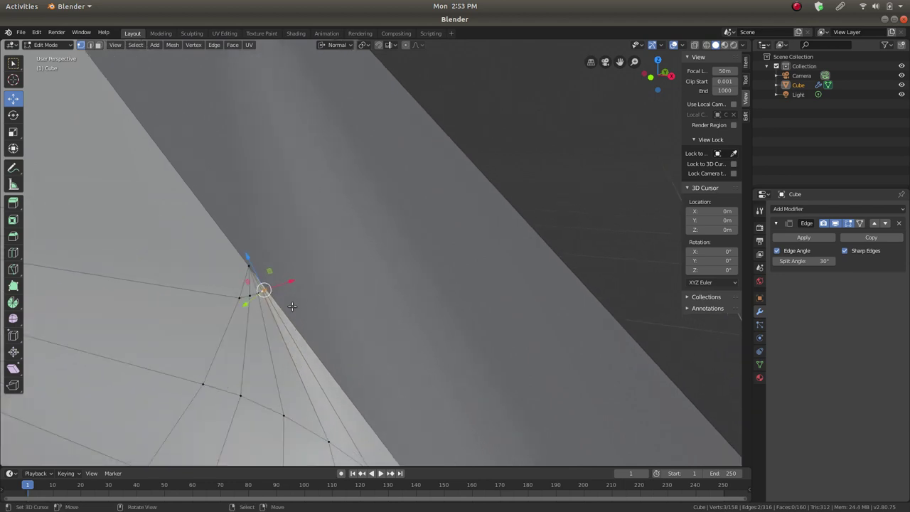
{"action": "key", "text": "g"}
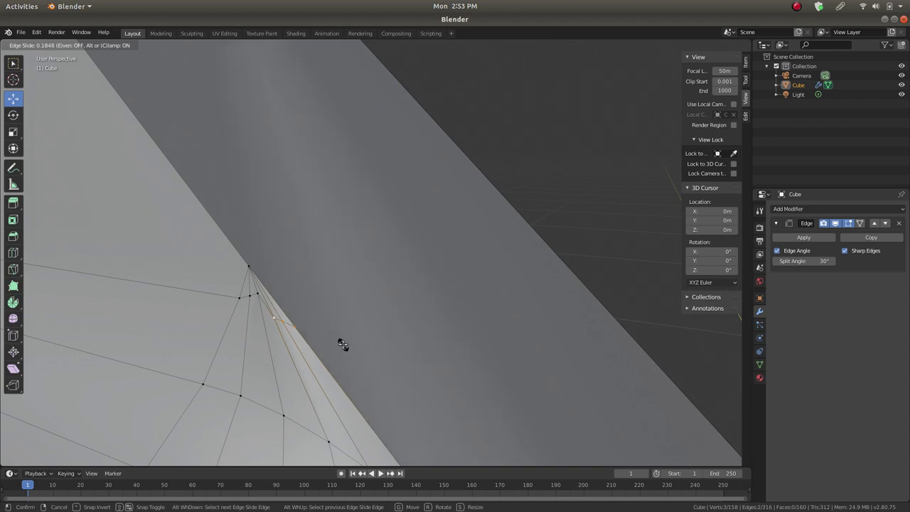
{"action": "key", "text": "Escape"}
{"action": "key", "text": "shift+v"}
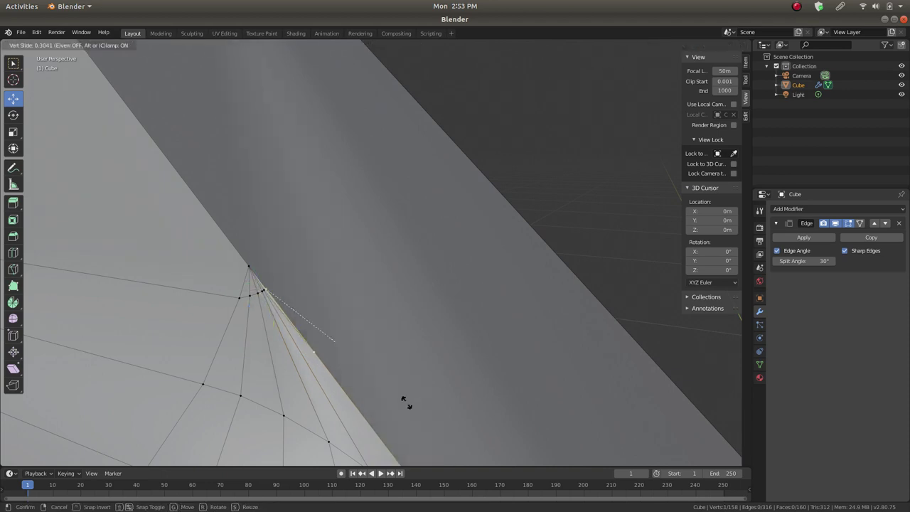
{"action": "left_click", "coordinate": [429, 436]}
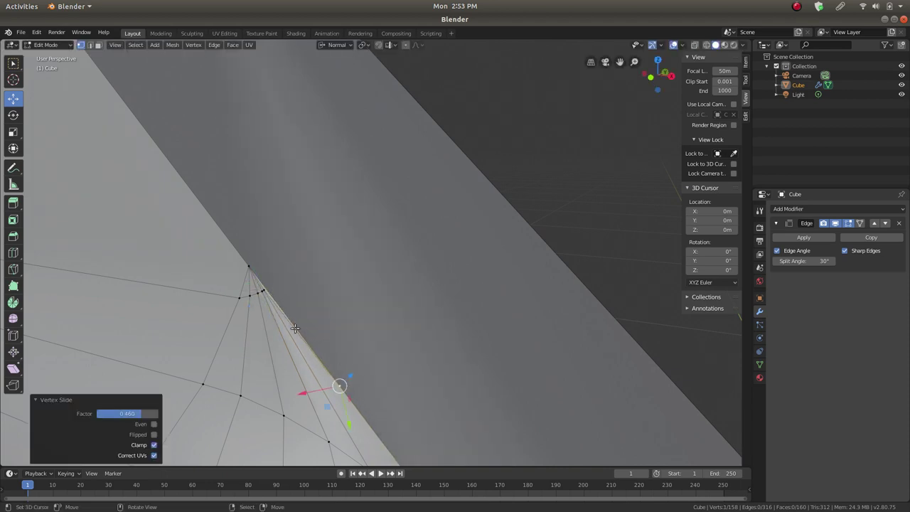
Slide the next three vertices beside the cut down their edges, the first by 0.436 and the second by 0.489
{"action": "left_click", "coordinate": [268, 292]}
{"action": "key", "text": "shift+v"}
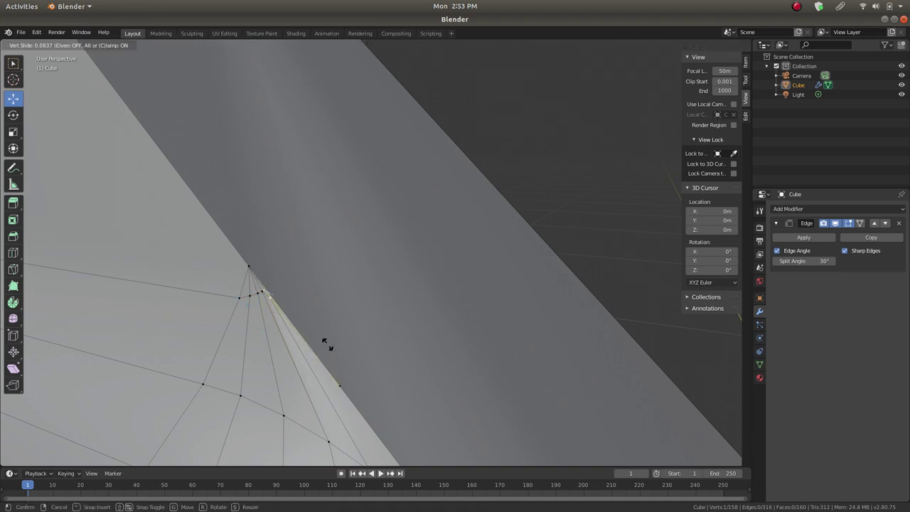
{"action": "left_click", "coordinate": [358, 419]}
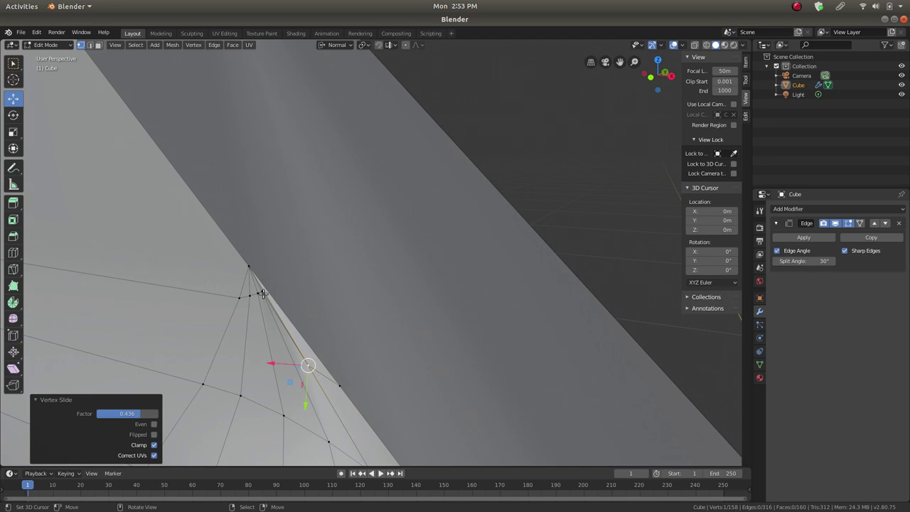
{"action": "key", "text": "shift+v"}
{"action": "left_click", "coordinate": [319, 418]}
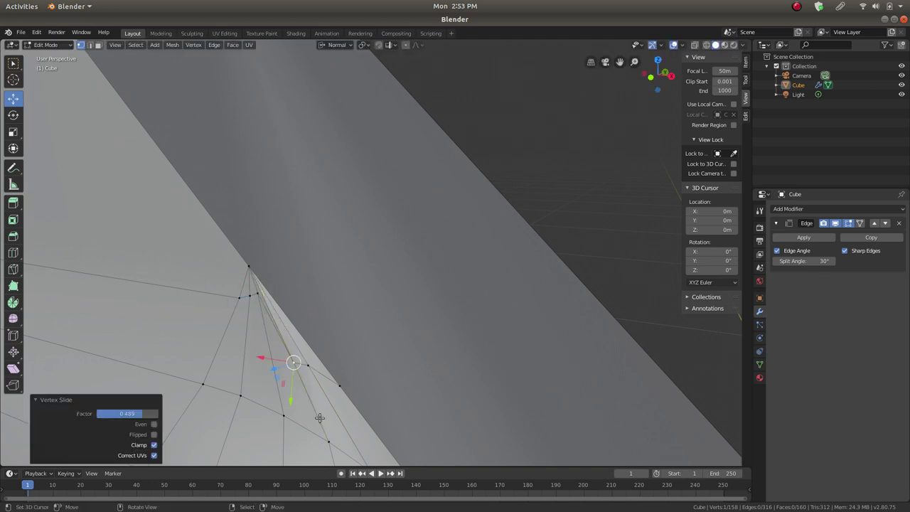
{"action": "key", "text": "shift+v"}
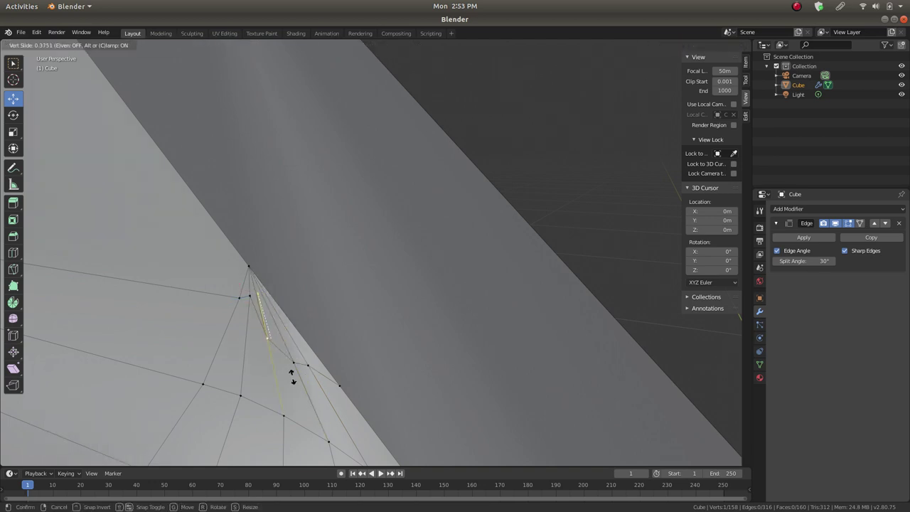
{"action": "left_click", "coordinate": [287, 371]}
Slide the next vertex in the row slightly down its edge and bring its lower neighbour back up toward the tip
{"action": "left_click", "coordinate": [250, 294]}
{"action": "key", "text": "shift+v"}
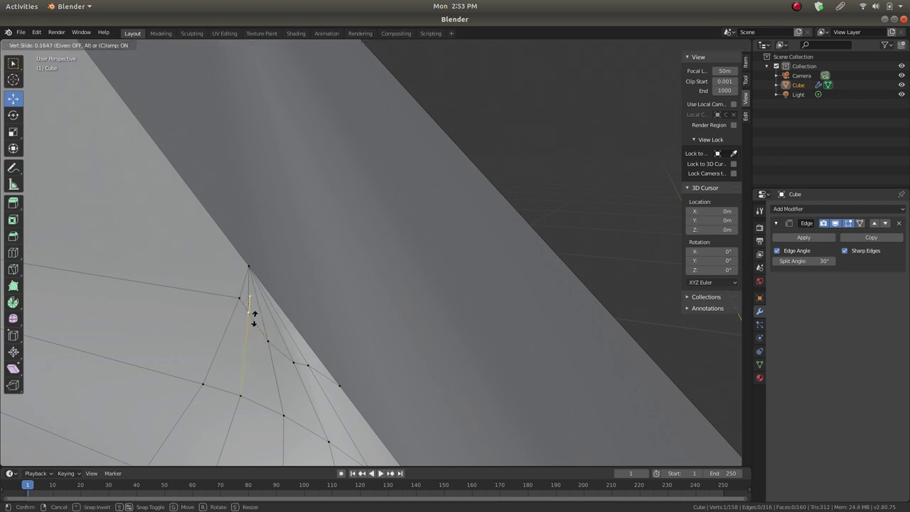
{"action": "left_click", "coordinate": [255, 310]}
{"action": "key", "text": "shift+v"}
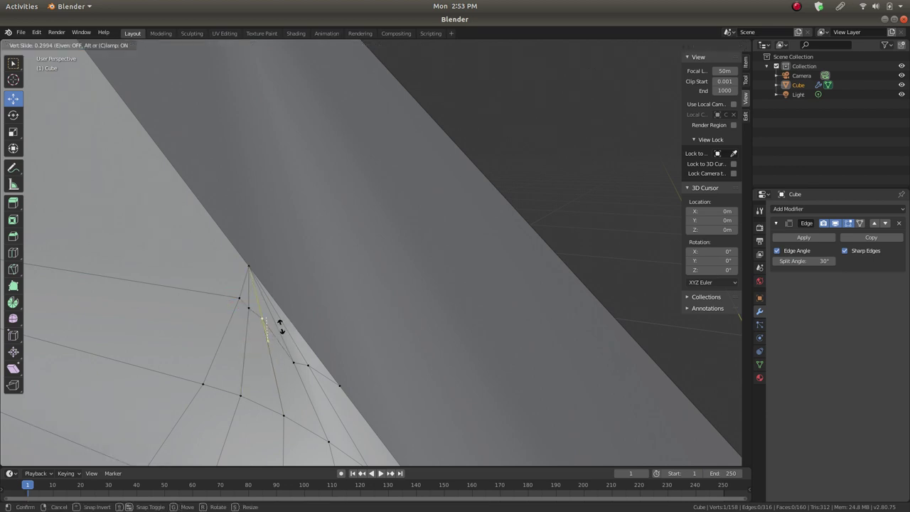
{"action": "left_click", "coordinate": [280, 323]}
{"action": "left_click", "coordinate": [239, 297]}
{"action": "key", "text": "shift+v"}
{"action": "left_click", "coordinate": [277, 329]}
Slide the remaining row vertices back toward the tip into a smooth curve, the one on the wall edge by a factor of 0.358
{"action": "left_click", "coordinate": [293, 358]}
{"action": "key", "text": "shift+v"}
{"action": "left_click", "coordinate": [283, 324]}
{"action": "left_click", "coordinate": [260, 313]}
{"action": "key", "text": "shift+v"}
{"action": "left_click", "coordinate": [272, 326]}
{"action": "left_click", "coordinate": [301, 361]}
{"action": "key", "text": "shift+v"}
{"action": "left_click", "coordinate": [311, 344]}
{"action": "left_click", "coordinate": [339, 385]}
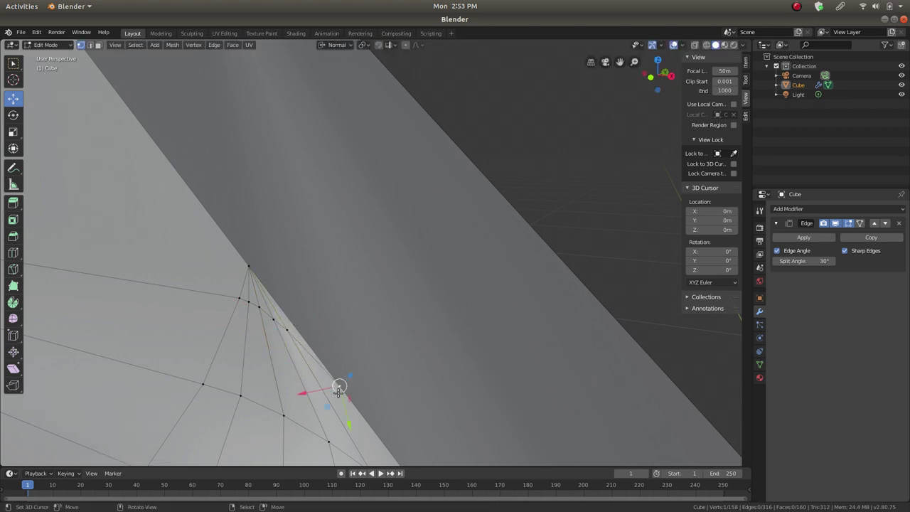
{"action": "key", "text": "shift+v"}
{"action": "left_click", "coordinate": [335, 353]}
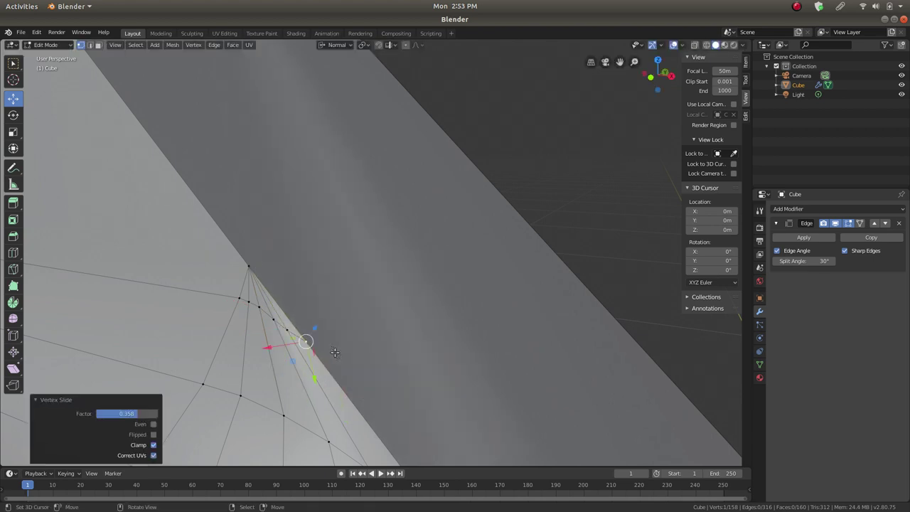
Leave Edit Mode and save the file as Blender_large_bevel.blend in the home folder
{"action": "key", "text": "Tab"}
{"action": "middle_click_drag", "start_coordinate": [355, 372], "coordinate": [278, 346]}
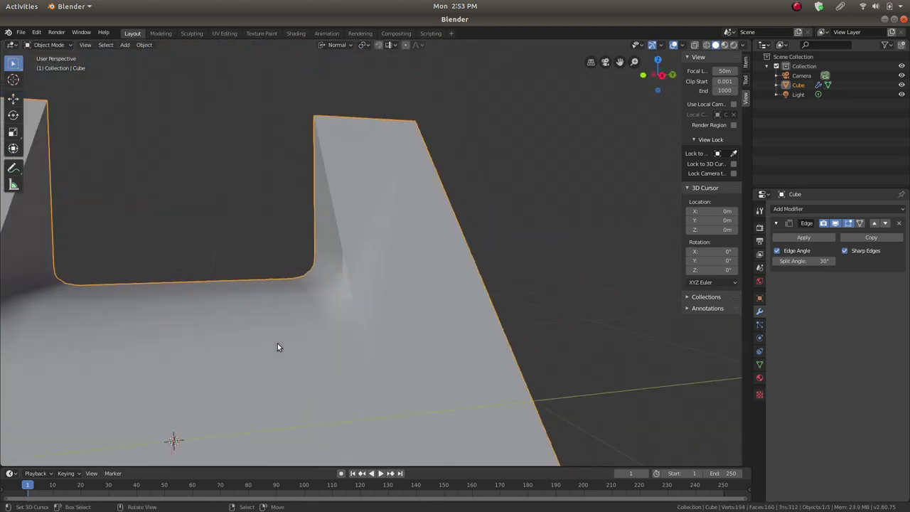
{"action": "scroll", "coordinate": [278, 346], "scroll_direction": "down", "scroll_amount": 3}
{"action": "key", "text": "ctrl+s"}
{"action": "key", "text": "Return"}
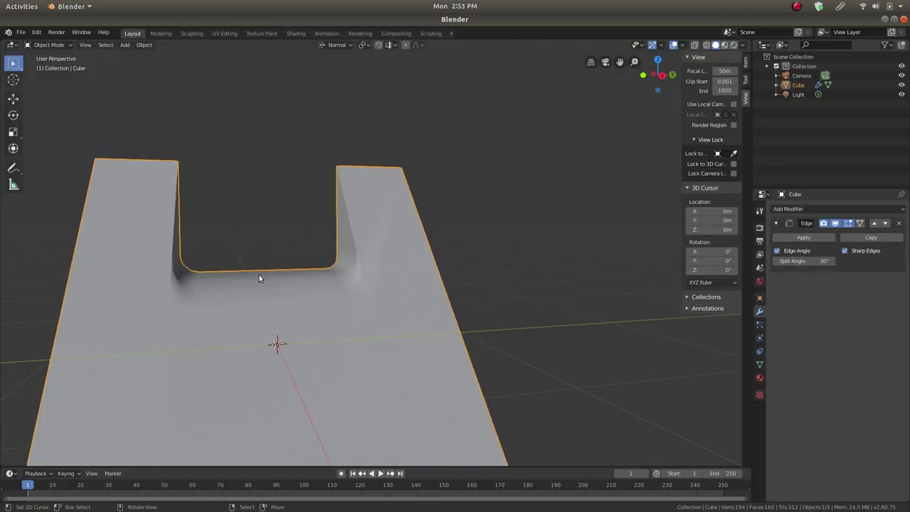
{"action": "left_click", "coordinate": [20, 33]}
{"action": "left_click", "coordinate": [44, 97]}
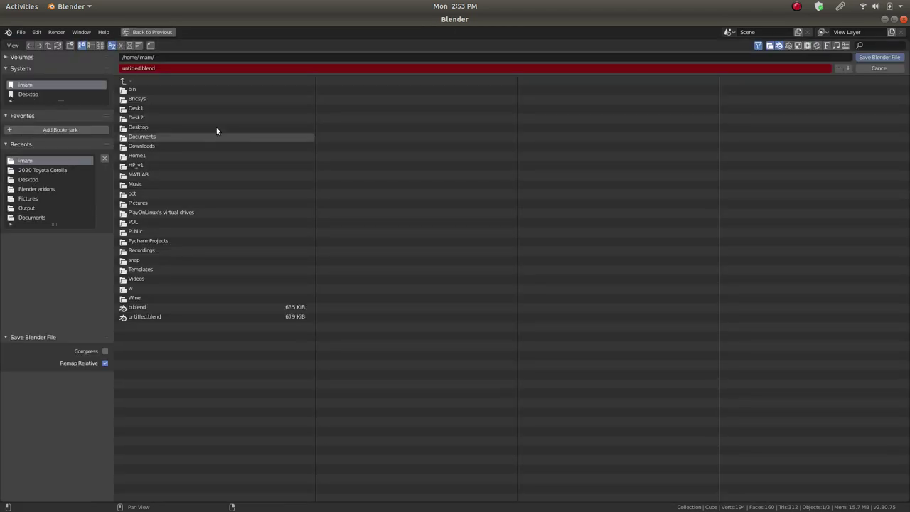
{"action": "double_click", "coordinate": [132, 68]}
{"action": "type", "text": "b"}
{"action": "left_click", "coordinate": [881, 57]}
Examine the topology of the opposite rounded inner corner in Edit Mode
{"action": "scroll", "coordinate": [266, 310], "scroll_direction": "down", "scroll_amount": 3}
{"action": "middle_click_drag", "start_coordinate": [287, 252], "coordinate": [369, 253]}
{"action": "scroll", "coordinate": [370, 249], "scroll_direction": "up", "scroll_amount": 5}
{"action": "middle_click_drag", "start_coordinate": [385, 223], "coordinate": [343, 251]}
{"action": "scroll", "coordinate": [416, 263], "scroll_direction": "up", "scroll_amount": 2}
{"action": "key", "text": "Tab"}
{"action": "scroll", "coordinate": [343, 252], "scroll_direction": "up", "scroll_amount": 2}
{"action": "scroll", "coordinate": [340, 224], "scroll_direction": "up", "scroll_amount": 2}
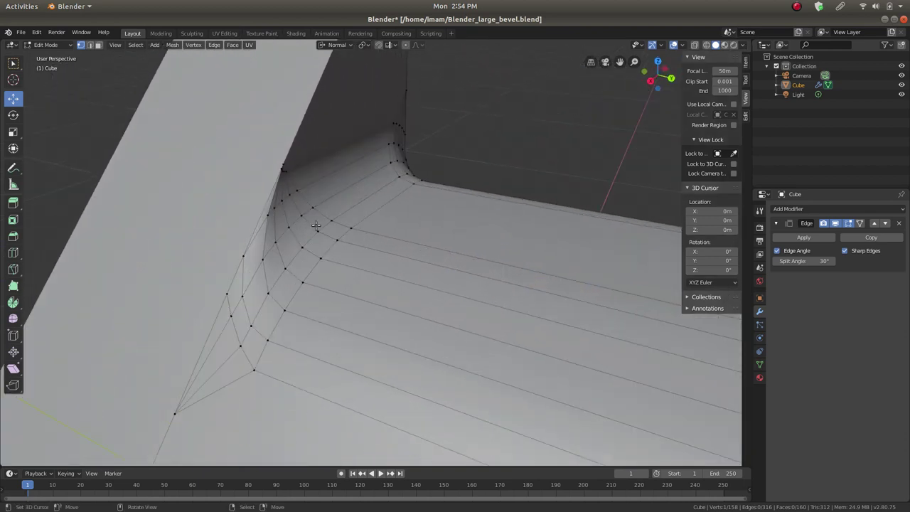
Try to move the vertex below the opposite fillet's upper tip along the Z axis
{"action": "left_click", "coordinate": [267, 217]}
{"action": "key", "text": "g"}
{"action": "key", "text": "z"}
{"action": "left_click", "coordinate": [284, 212]}
{"action": "left_click", "coordinate": [303, 209]}
{"action": "key", "text": "ctrl+z"}
{"action": "key", "text": "ctrl+z"}
Slide the two outermost clustered vertices at the opposite fillet's upper tip down their edges, the second by a factor of 0.172
{"action": "scroll", "coordinate": [286, 212], "scroll_direction": "up", "scroll_amount": 1}
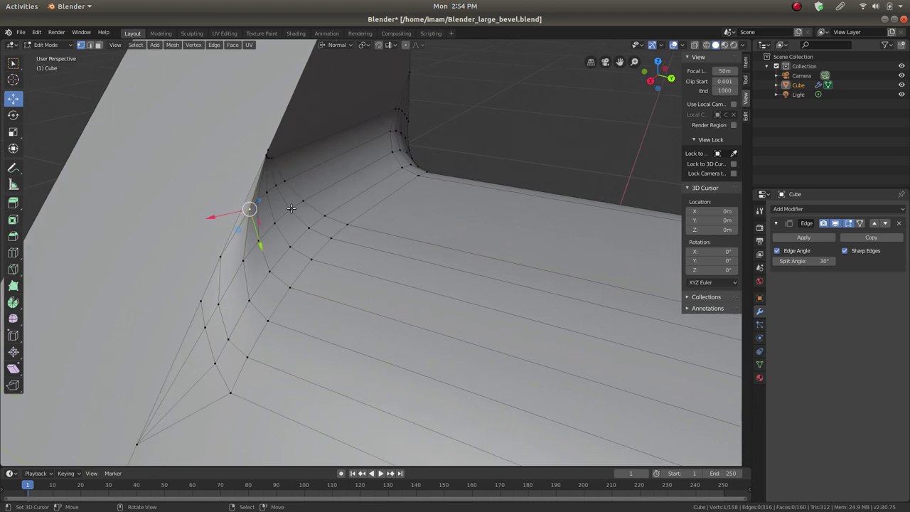
{"action": "scroll", "coordinate": [283, 182], "scroll_direction": "up", "scroll_amount": 1}
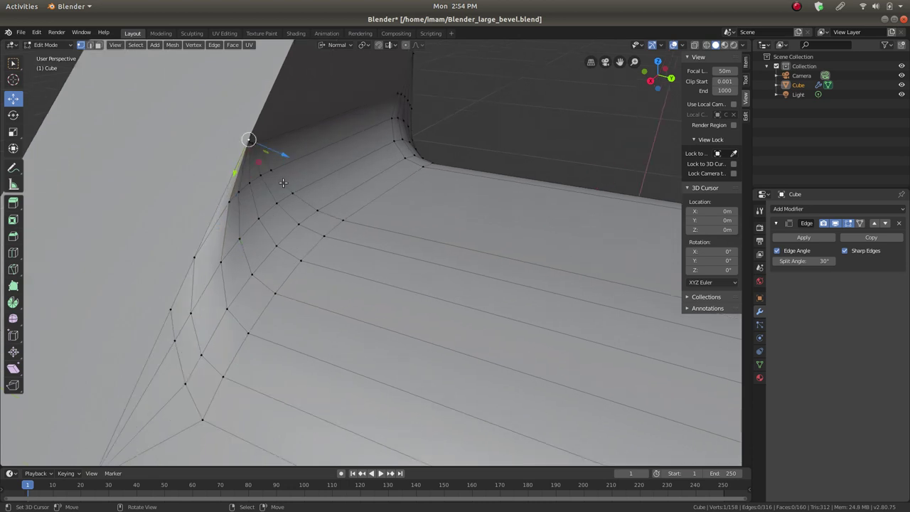
{"action": "key", "text": "KP_Decimal"}
{"action": "scroll", "coordinate": [282, 180], "scroll_direction": "down", "scroll_amount": 4}
{"action": "middle_click_drag", "start_coordinate": [326, 269], "coordinate": [354, 282]}
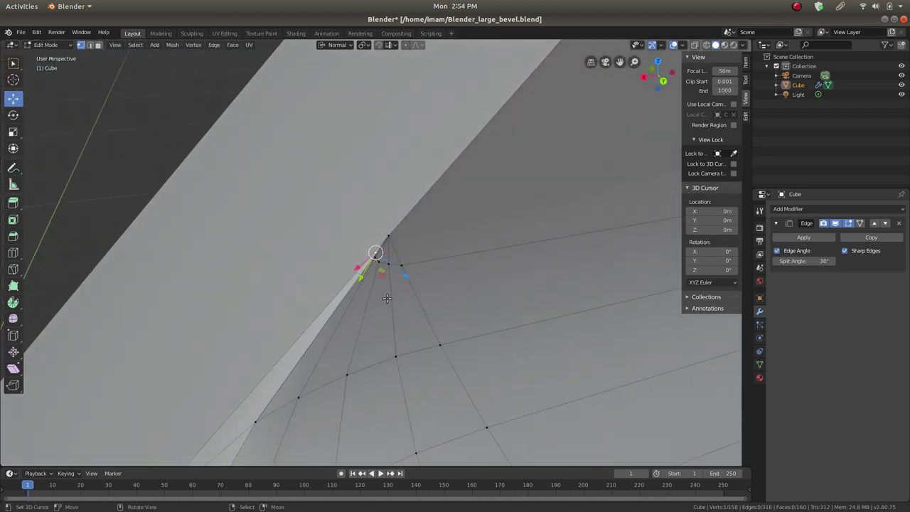
{"action": "key", "text": "shift+v"}
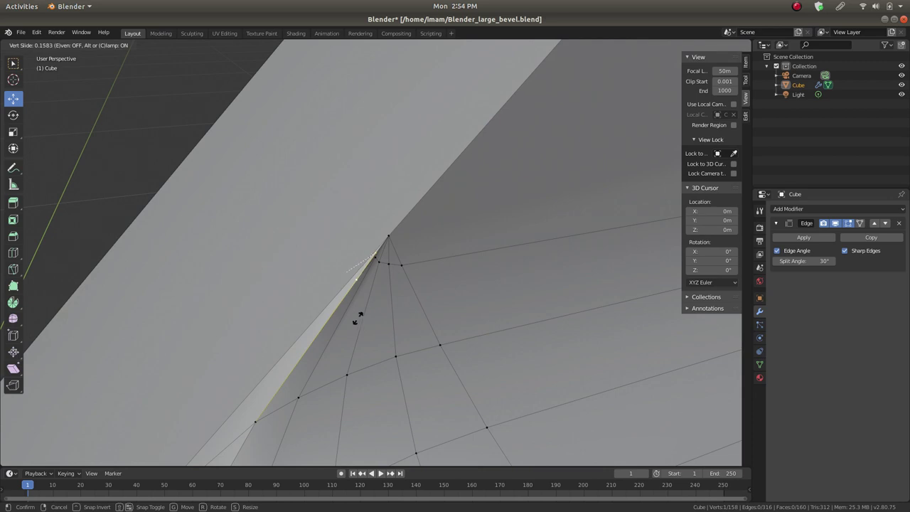
{"action": "left_click", "coordinate": [359, 302]}
{"action": "left_click", "coordinate": [374, 262]}
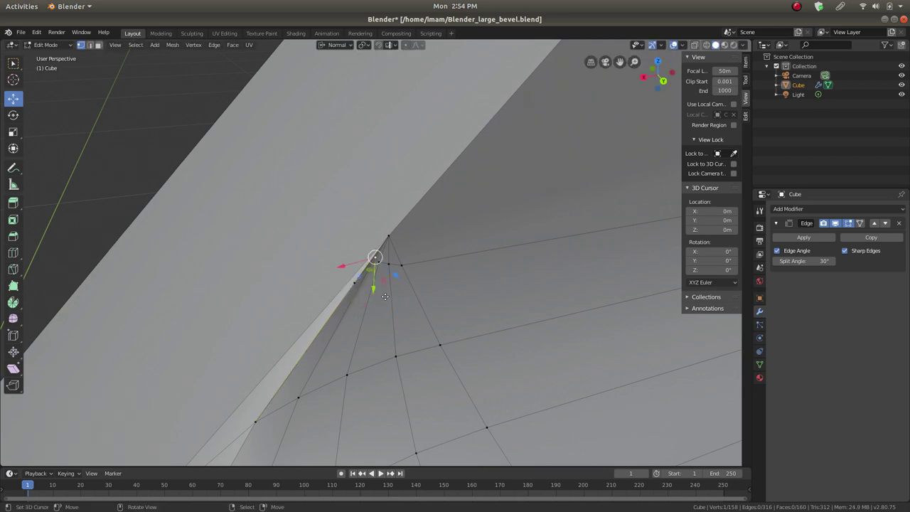
{"action": "key", "text": "shift+v"}
{"action": "left_click", "coordinate": [383, 300]}
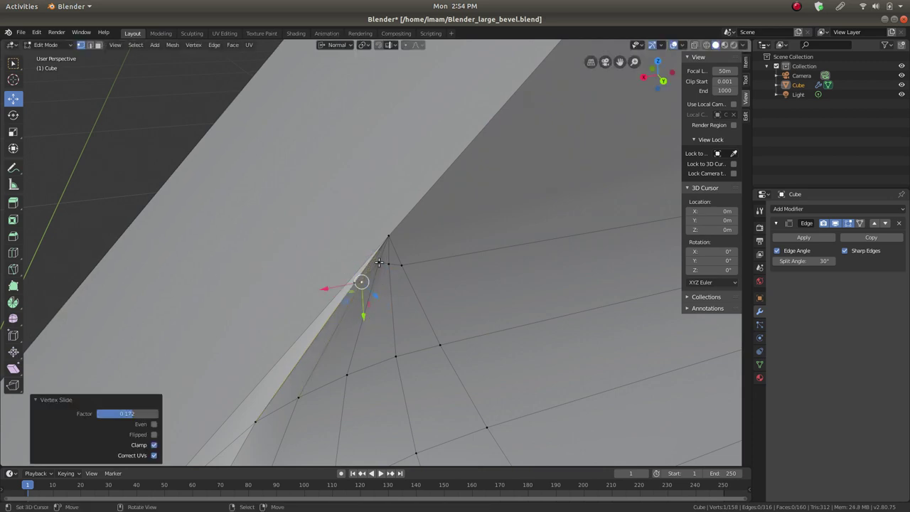
Slide the next two vertices of the opposite fillet's tip row down along their edges
{"action": "left_click", "coordinate": [379, 262]}
{"action": "key", "text": "shift+v"}
{"action": "left_click", "coordinate": [385, 339]}
{"action": "left_click", "coordinate": [395, 268]}
{"action": "key", "text": "shift+v"}
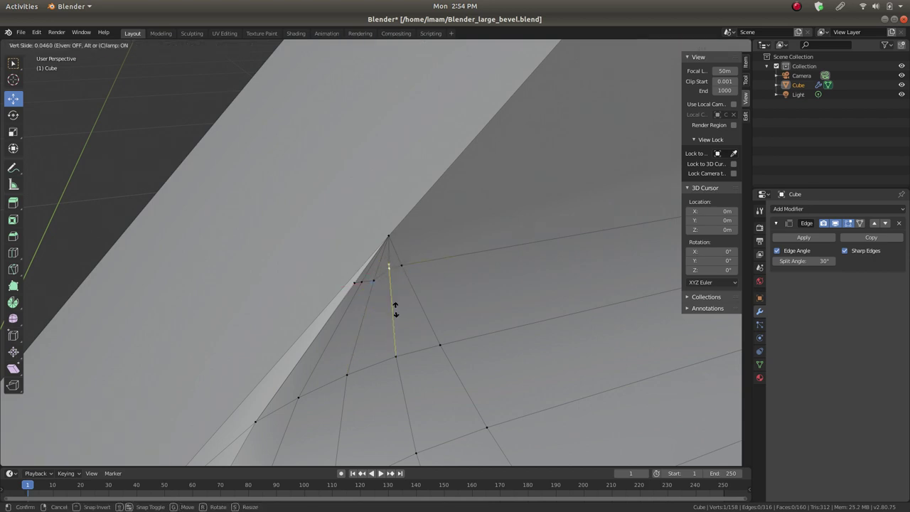
{"action": "left_click", "coordinate": [393, 302]}
Slide the three vertices nearest the wall back up toward the tip, the outermost by a factor of 0.067
{"action": "left_click", "coordinate": [376, 277]}
{"action": "key", "text": "shift+v"}
{"action": "left_click", "coordinate": [380, 296]}
{"action": "left_click", "coordinate": [355, 285]}
{"action": "key", "text": "shift+v"}
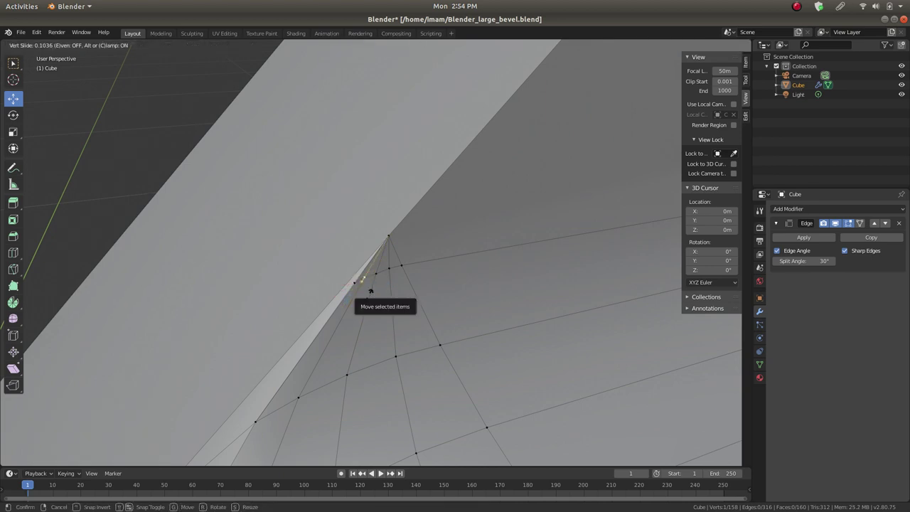
{"action": "left_click", "coordinate": [348, 290]}
{"action": "key", "text": "shift+v"}
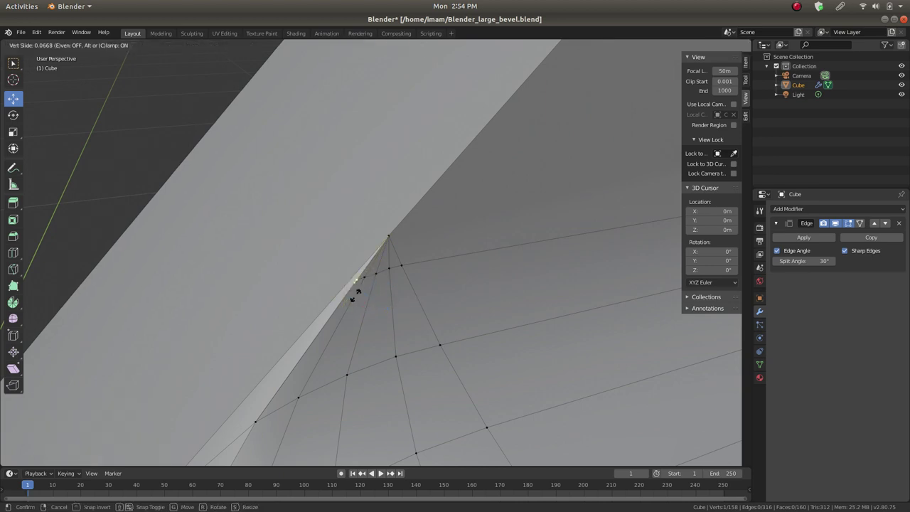
{"action": "left_click", "coordinate": [352, 302]}
Move the row's outermost vertex 0.00155 m along its normal-oriented X axis toward the wall
{"action": "middle_click_drag", "start_coordinate": [347, 318], "coordinate": [402, 303]}
{"action": "key", "text": "k"}
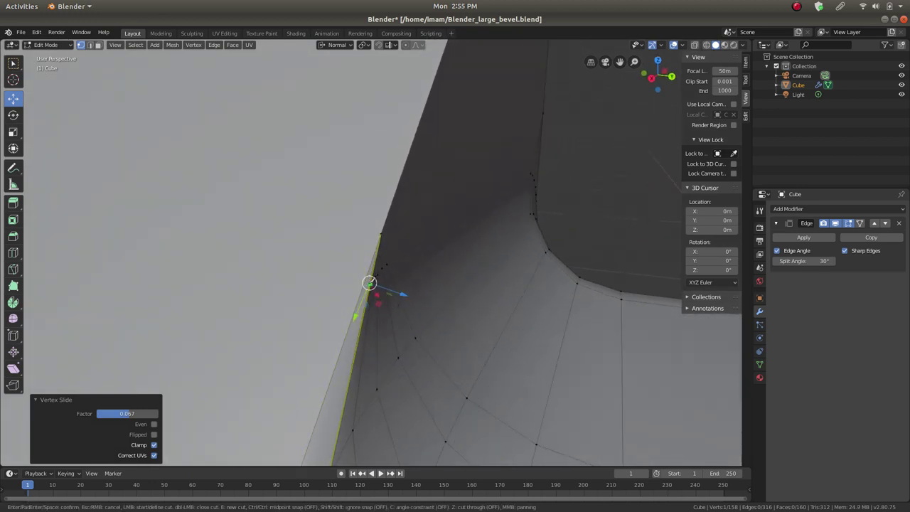
{"action": "middle_click_drag", "start_coordinate": [374, 276], "coordinate": [313, 320]}
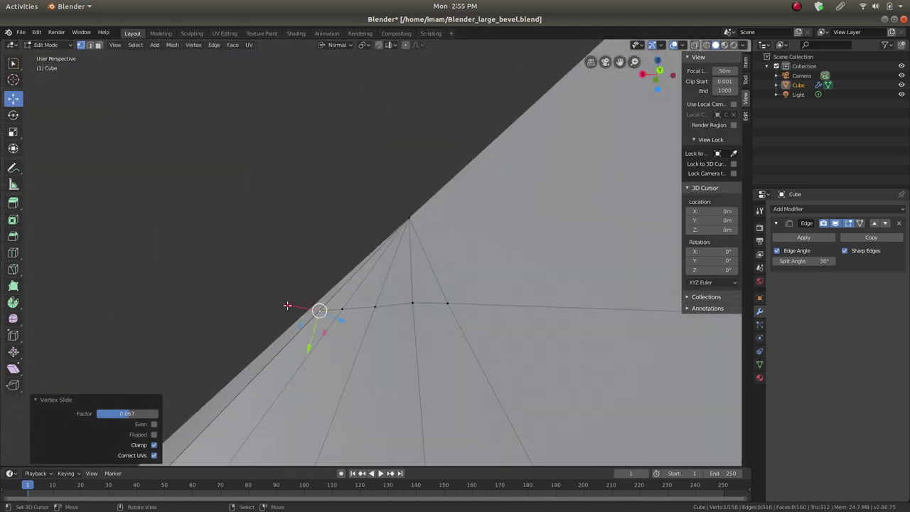
{"action": "key", "text": "g"}
{"action": "key", "text": "x"}
{"action": "key", "text": "x"}
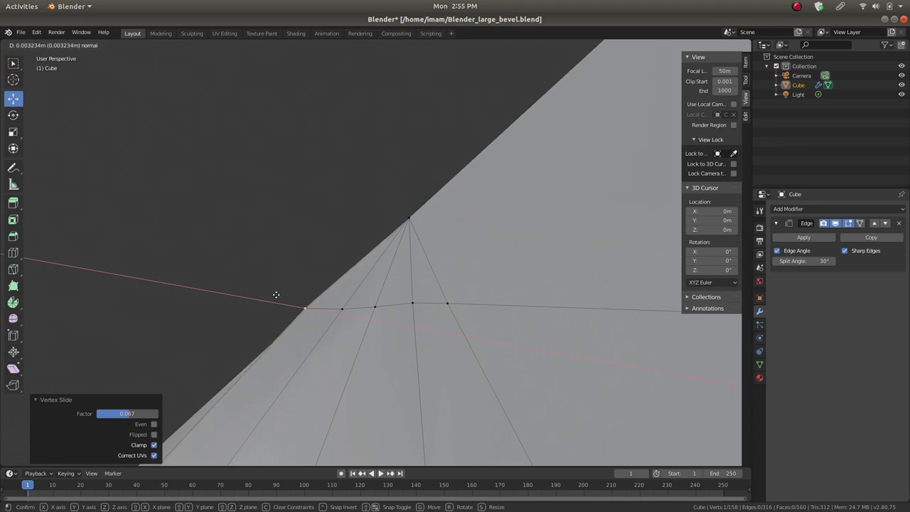
{"action": "left_click", "coordinate": [308, 308]}
{"action": "middle_click_drag", "start_coordinate": [309, 308], "coordinate": [375, 357]}
{"action": "key", "text": "k"}
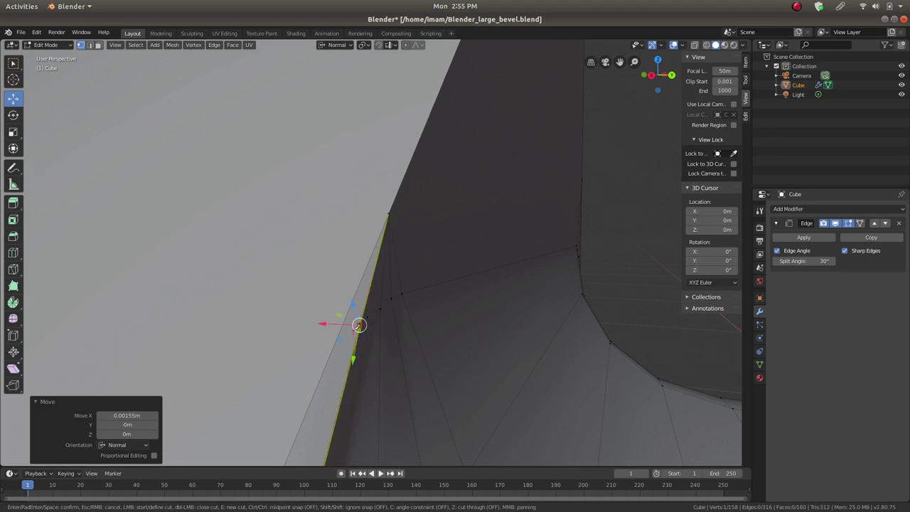
{"action": "key", "text": "Escape"}
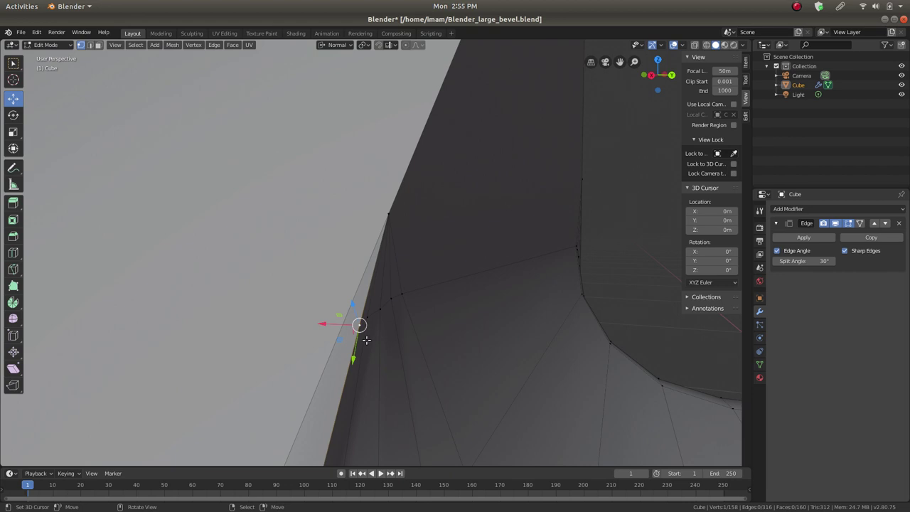
Subdivide the wall edge running down from the opposite fillet's tip and select its new middle vertex
{"action": "left_click", "coordinate": [395, 212]}
{"action": "middle_click_drag", "start_coordinate": [384, 215], "coordinate": [312, 404]}
{"action": "left_click", "coordinate": [327, 373]}
{"action": "right_click", "coordinate": [332, 374]}
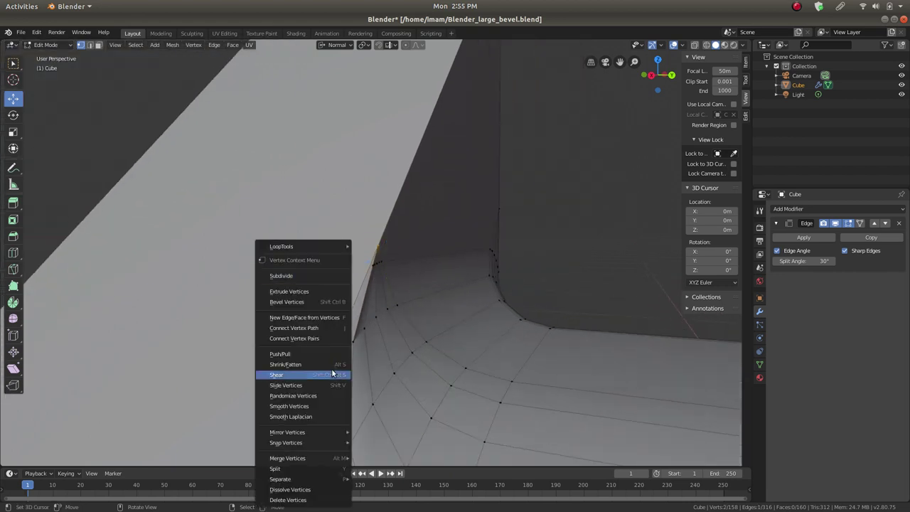
{"action": "left_click", "coordinate": [320, 289]}
{"action": "left_click", "coordinate": [343, 334]}
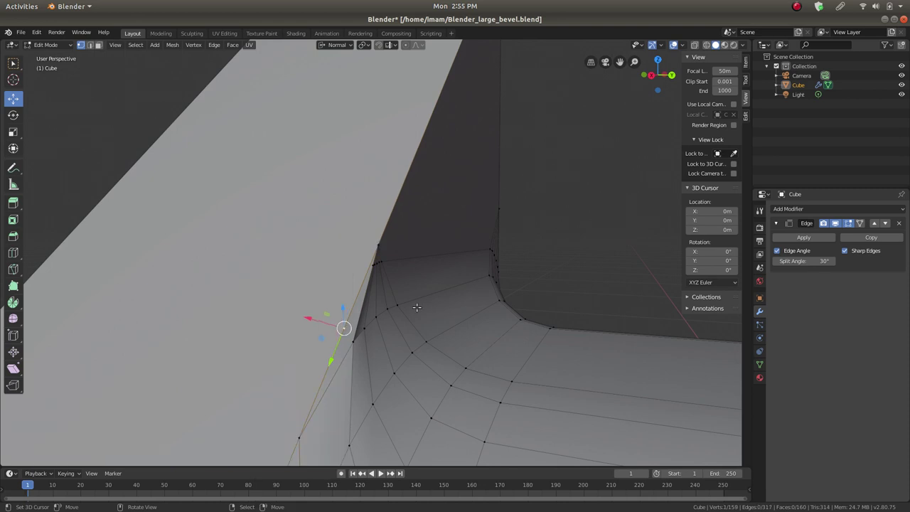
Slide the wall edge's new middle vertex up toward the fillet's tip by a factor of 0.688
{"action": "middle_click_drag", "start_coordinate": [342, 329], "coordinate": [382, 323]}
{"action": "key", "text": "shift+v"}
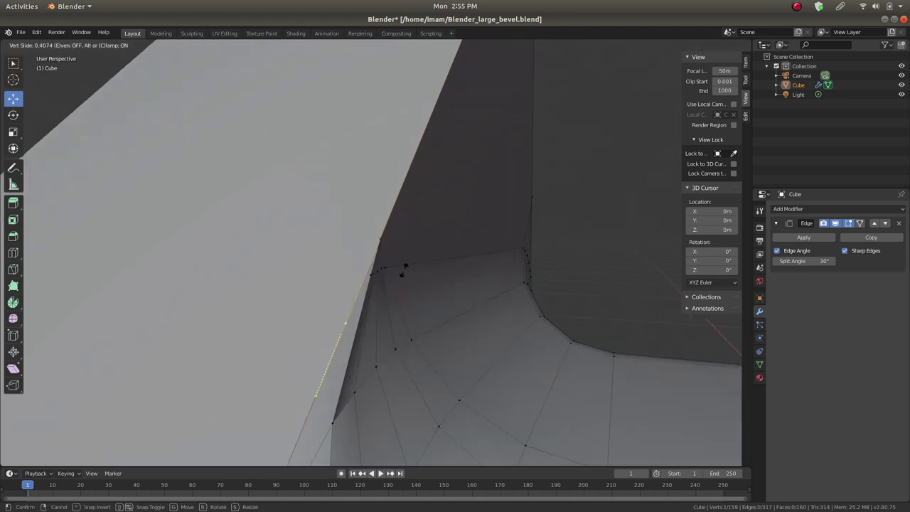
{"action": "left_click", "coordinate": [425, 229]}
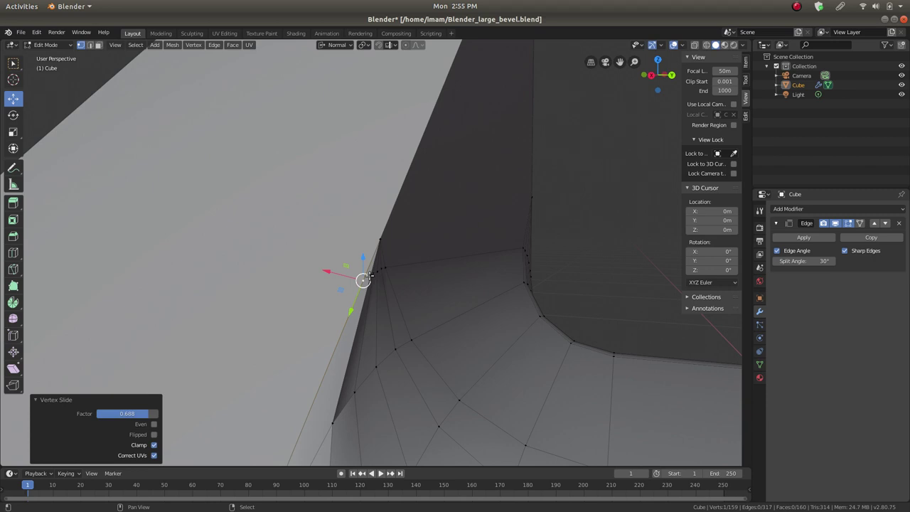
Dissolve the extra vertex sitting between the tip row's outer end and the wall edge
{"action": "left_click", "coordinate": [370, 275]}
{"action": "middle_click_drag", "start_coordinate": [388, 298], "coordinate": [337, 314]}
{"action": "key", "text": "x"}
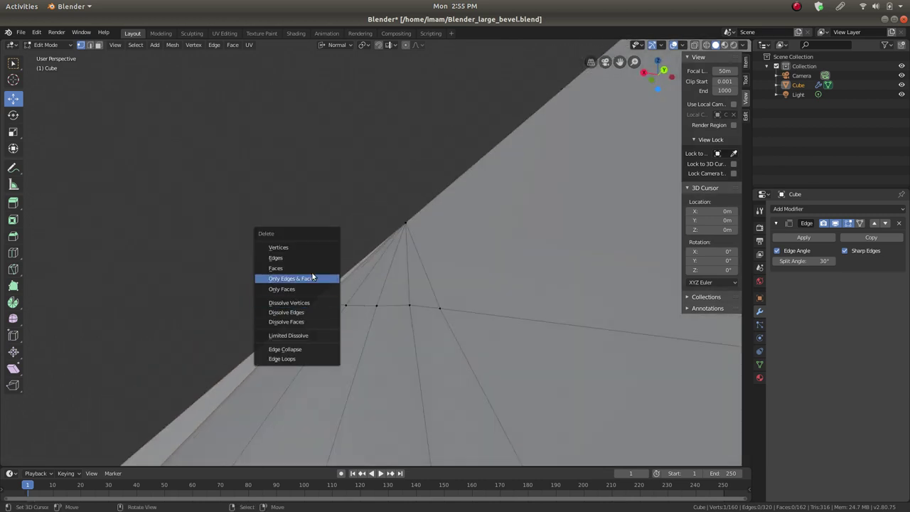
{"action": "left_click", "coordinate": [312, 302]}
{"action": "middle_click_drag", "start_coordinate": [319, 308], "coordinate": [340, 327]}
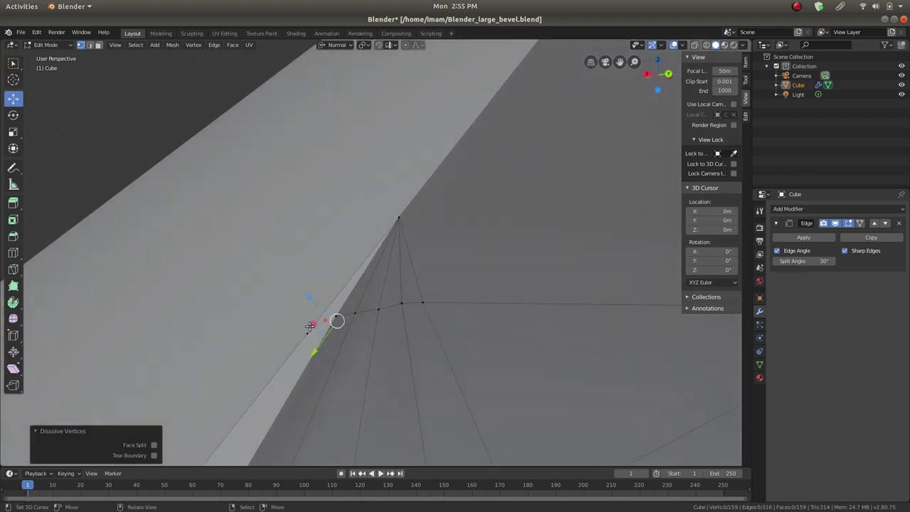
Connect the wall-edge vertex to the tip row's outermost vertex and merge the pair at the last-selected one
{"action": "left_click", "coordinate": [306, 334]}
{"action": "key", "text": "j"}
{"action": "middle_click_drag", "start_coordinate": [357, 335], "coordinate": [365, 263]}
{"action": "scroll", "coordinate": [365, 264], "scroll_direction": "up", "scroll_amount": 2}
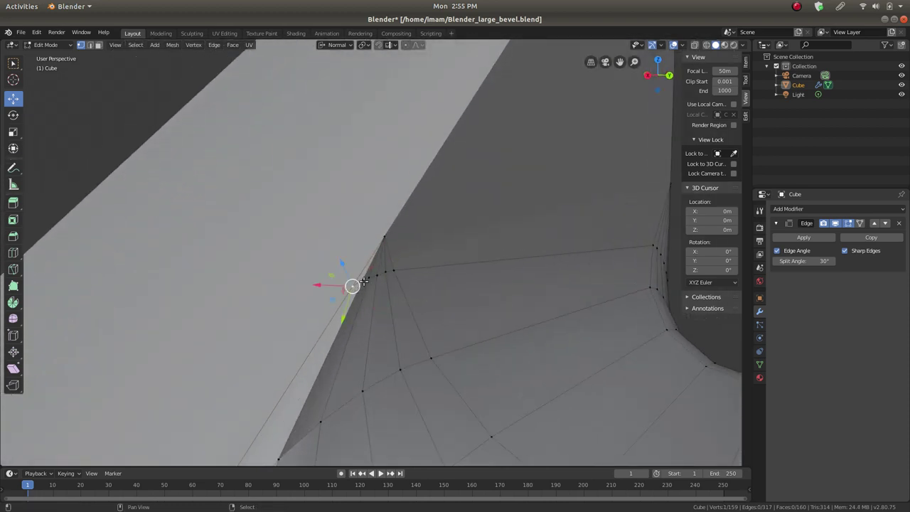
{"action": "left_click", "coordinate": [353, 283], "text": "shift"}
{"action": "key", "text": "m"}
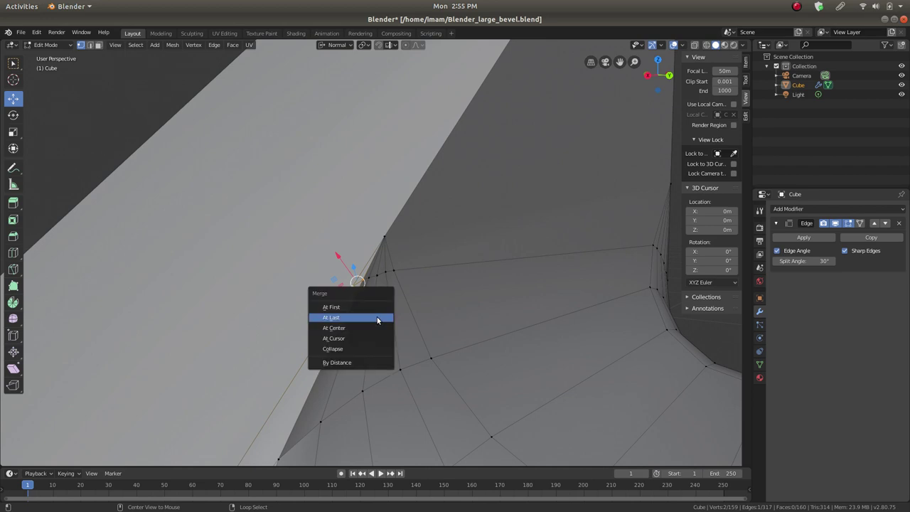
{"action": "left_click", "coordinate": [377, 316]}
{"action": "middle_click_drag", "start_coordinate": [377, 316], "coordinate": [352, 313]}
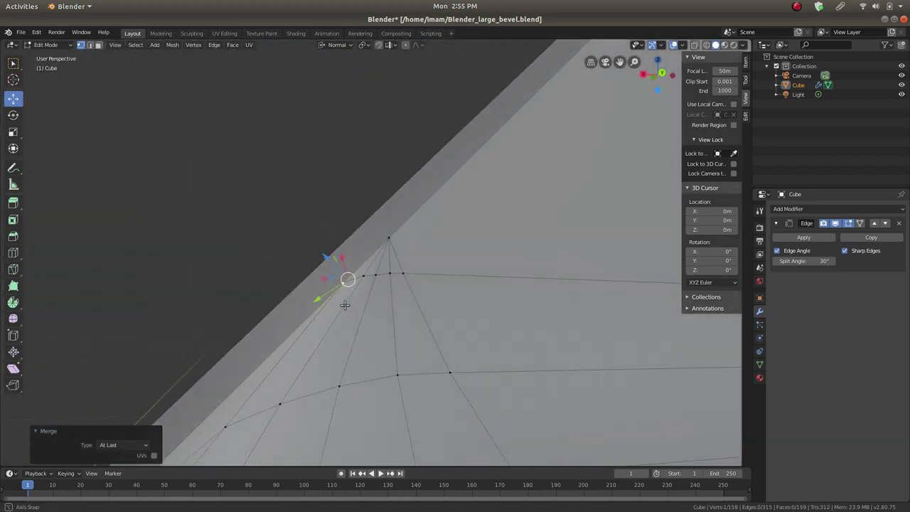
Nudge the outer vertices into line with the wall, moving the second row's outermost one -0.00211 m along its normal Z axis
{"action": "key", "text": "Tab"}
{"action": "mouse_move", "coordinate": [370, 353]}
{"action": "middle_mouse_down"}
{"action": "mouse_move", "coordinate": [408, 361]}
{"action": "mouse_move", "coordinate": [378, 331]}
{"action": "mouse_move", "coordinate": [371, 280]}
{"action": "middle_mouse_up"}
{"action": "key", "text": "Tab"}
{"action": "left_click_drag", "start_coordinate": [397, 265], "coordinate": [406, 266]}
{"action": "middle_click_drag", "start_coordinate": [406, 267], "coordinate": [367, 340]}
{"action": "left_click", "coordinate": [362, 308]}
{"action": "left_click_drag", "start_coordinate": [384, 287], "coordinate": [370, 305]}
{"action": "middle_click_drag", "start_coordinate": [366, 313], "coordinate": [329, 349]}
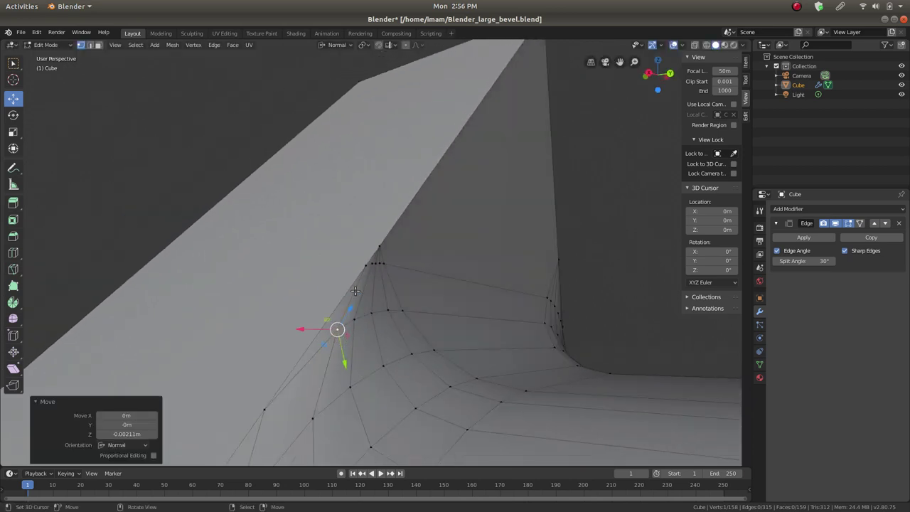
Save the file and inspect the shading of the fillets in Object Mode
{"action": "key", "text": "Tab"}
{"action": "middle_click_drag", "start_coordinate": [368, 339], "coordinate": [349, 282]}
{"action": "key", "text": "ctrl+s"}
{"action": "scroll", "coordinate": [349, 282], "scroll_direction": "up", "scroll_amount": 5}
{"action": "middle_click_drag", "start_coordinate": [390, 340], "coordinate": [388, 282]}
{"action": "scroll", "coordinate": [424, 342], "scroll_direction": "down", "scroll_amount": 5}
{"action": "scroll", "coordinate": [406, 356], "scroll_direction": "up", "scroll_amount": 5}
On the other fillet, connect the second row's outermost vertex to the wall-edge vertex further down and check the shading
{"action": "key", "text": "Tab"}
{"action": "scroll", "coordinate": [416, 361], "scroll_direction": "up", "scroll_amount": 3}
{"action": "scroll", "coordinate": [371, 211], "scroll_direction": "up", "scroll_amount": 2}
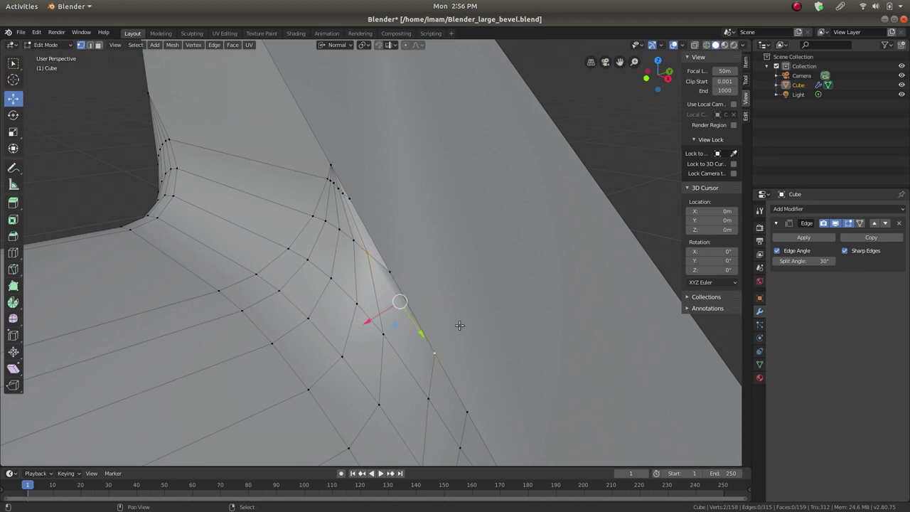
{"action": "key", "text": "f"}
{"action": "middle_click_drag", "start_coordinate": [419, 267], "coordinate": [390, 244]}
{"action": "middle_click_drag", "start_coordinate": [318, 166], "coordinate": [352, 202], "text": "shift"}
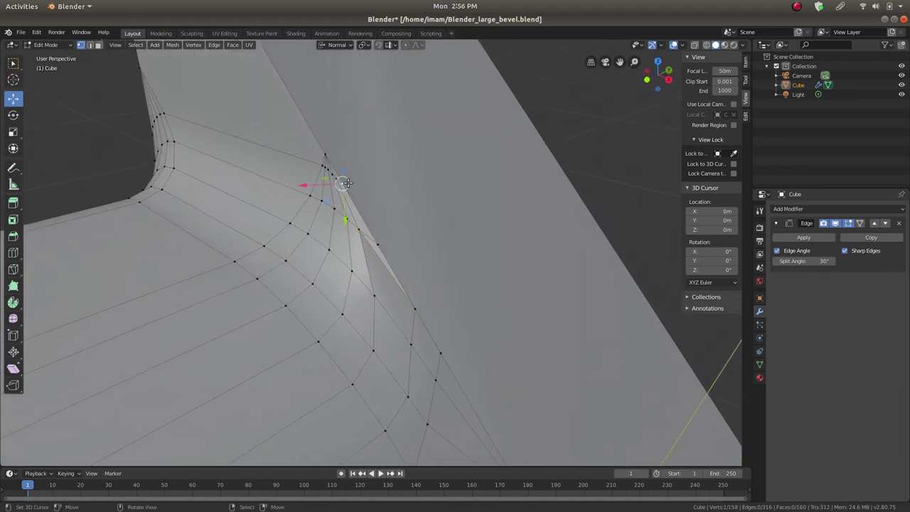
{"action": "key", "text": "Tab"}
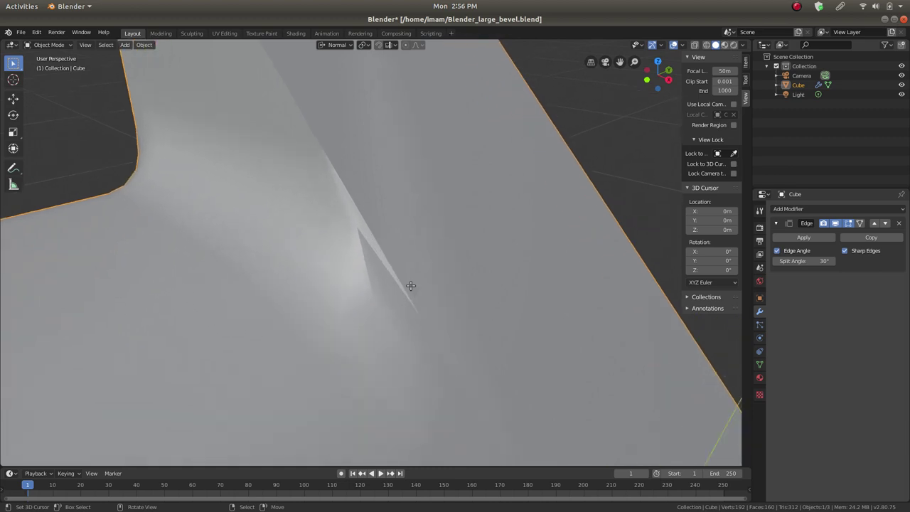
{"action": "key", "text": "Tab"}
Dissolve the two redundant edges along the wall just below this fillet's tip
{"action": "middle_click_drag", "start_coordinate": [377, 234], "coordinate": [389, 231]}
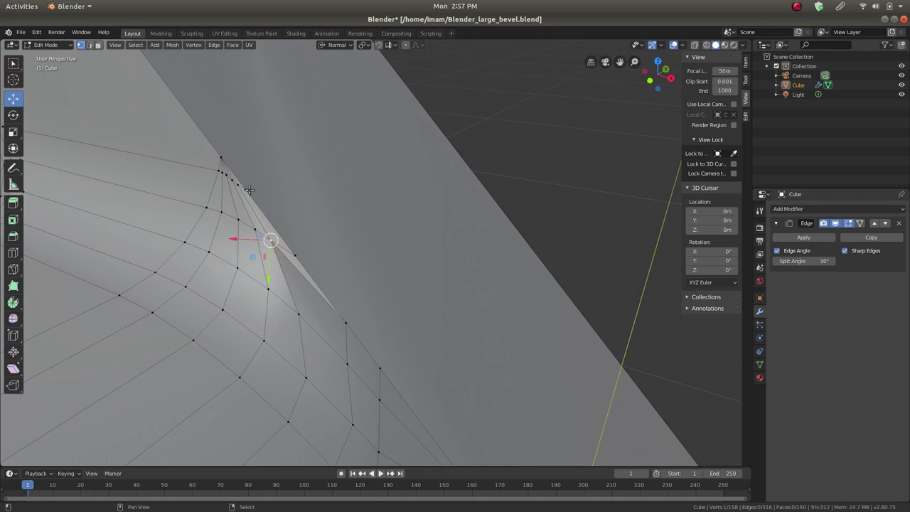
{"action": "middle_click_drag", "start_coordinate": [239, 173], "coordinate": [236, 223], "text": "shift"}
{"action": "left_click", "coordinate": [89, 45]}
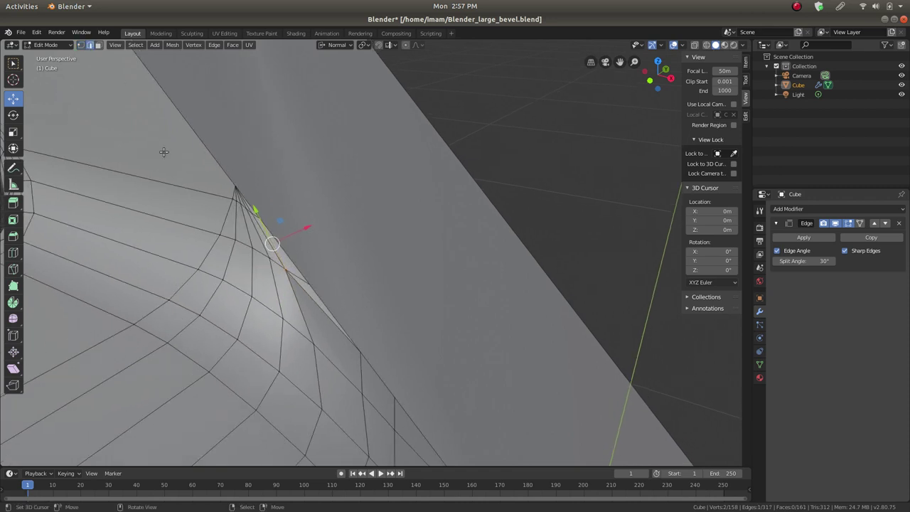
{"action": "key", "text": "x"}
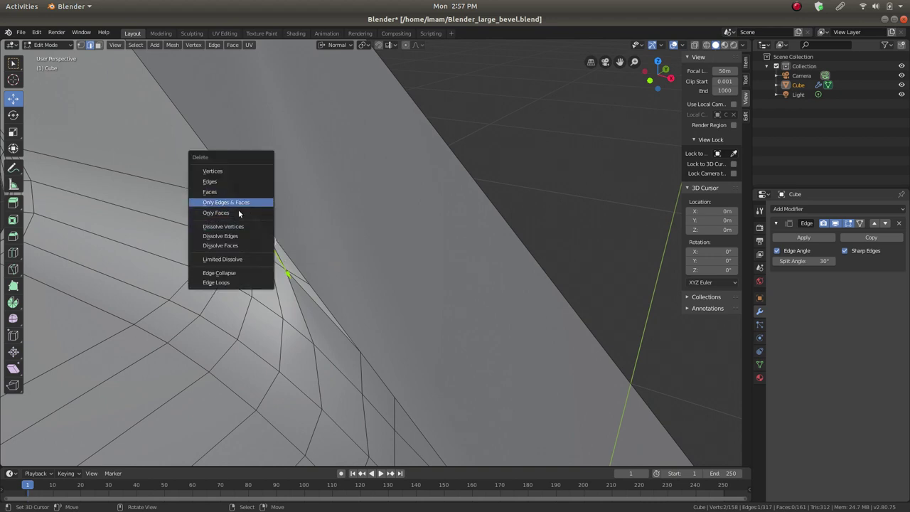
{"action": "left_click", "coordinate": [220, 235]}
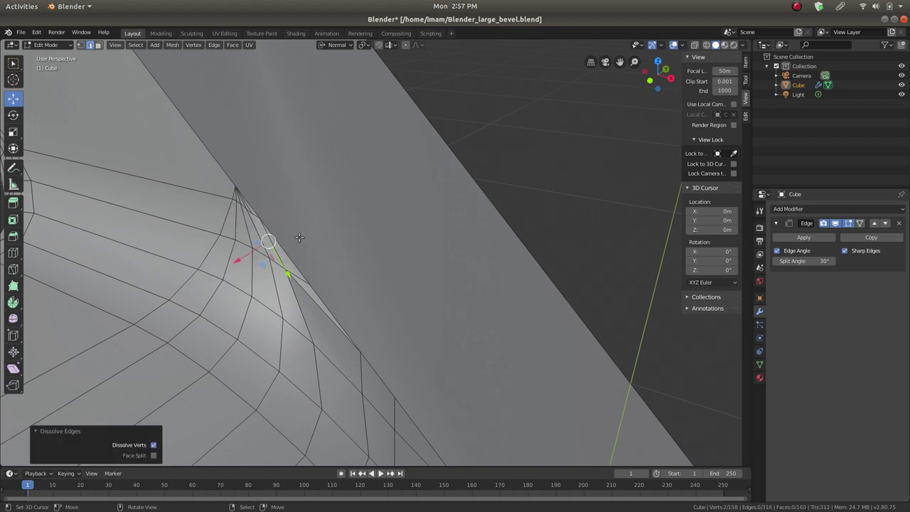
{"action": "scroll", "coordinate": [260, 242], "scroll_direction": "up", "scroll_amount": 2, "text": "shift"}
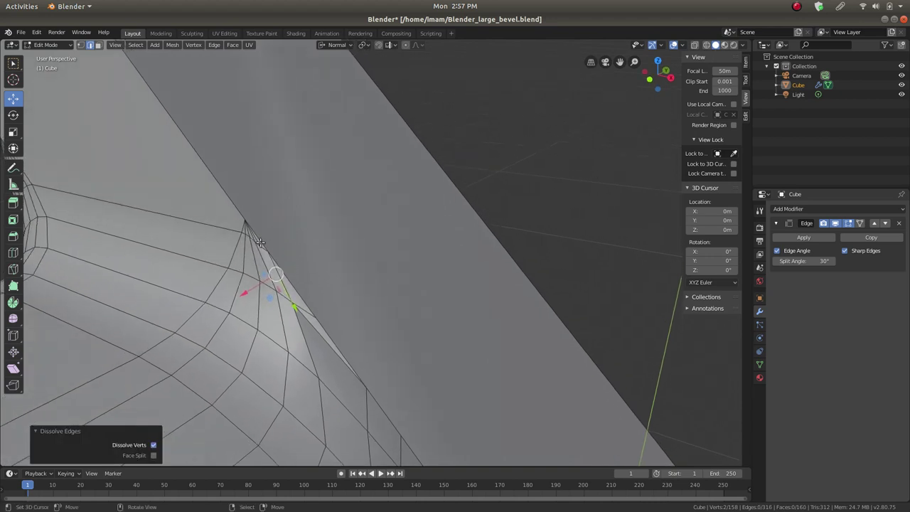
{"action": "key", "text": "ctrl+z"}
{"action": "key", "text": "x"}
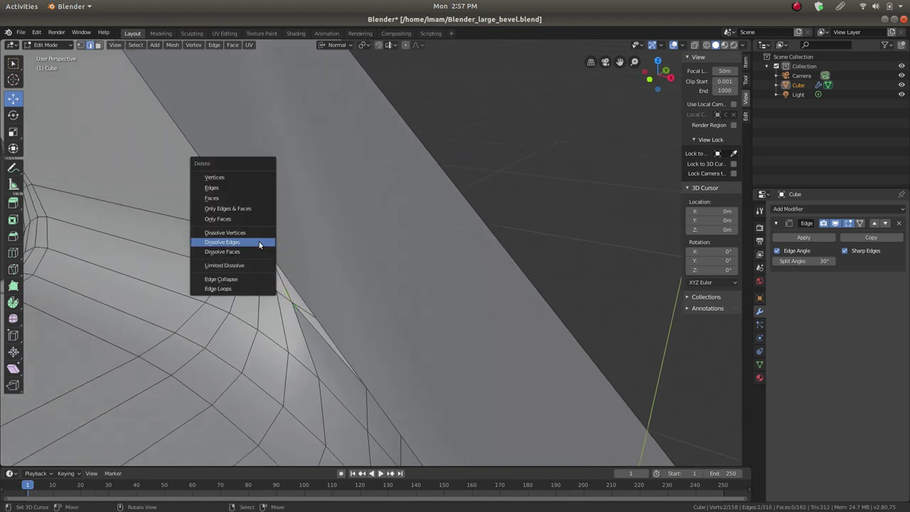
{"action": "left_click", "coordinate": [260, 243]}
{"action": "middle_click_drag", "start_coordinate": [261, 243], "coordinate": [305, 274]}
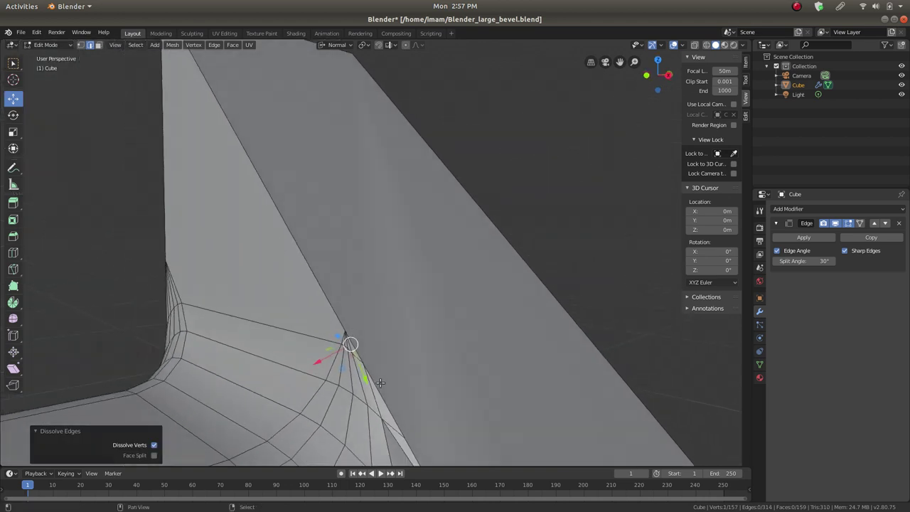
{"action": "scroll", "coordinate": [380, 383], "scroll_direction": "down", "scroll_amount": 4, "text": "shift"}
{"action": "scroll", "coordinate": [398, 356], "scroll_direction": "down", "scroll_amount": 3, "text": "shift"}
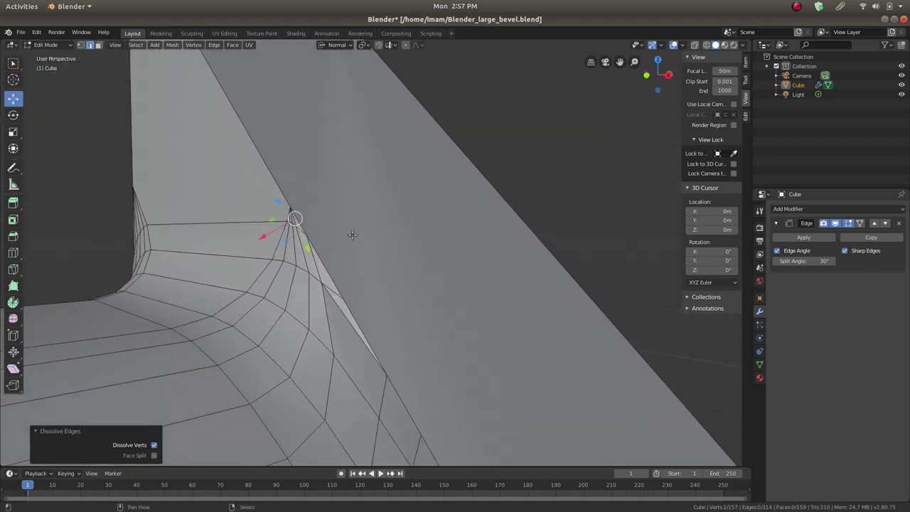
{"action": "scroll", "coordinate": [313, 325], "scroll_direction": "down", "scroll_amount": 1}
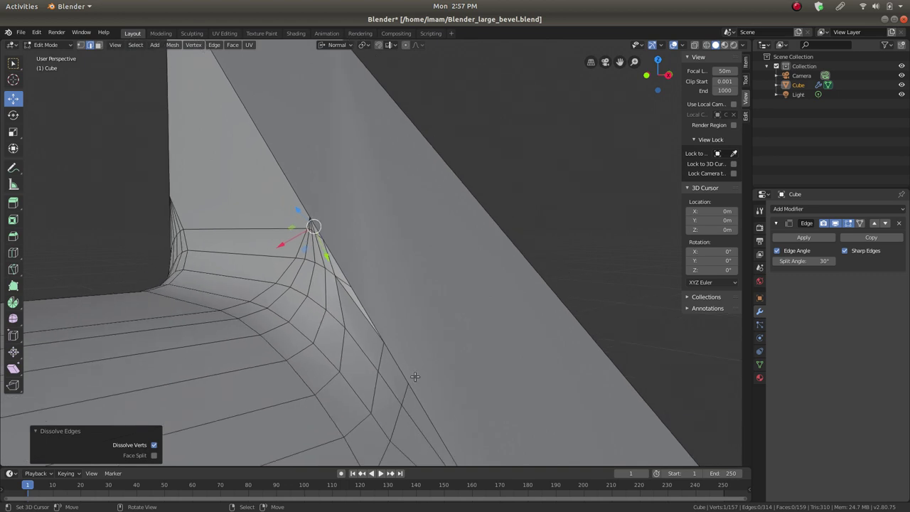
Connect the wall-edge vertex beside the second row to the fillet vertex further down, across the thin sliver face
{"action": "left_click", "coordinate": [81, 45]}
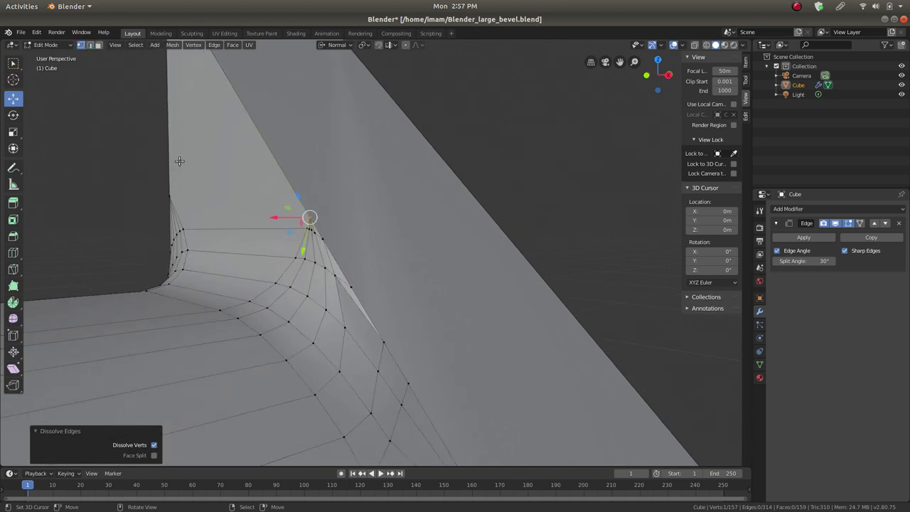
{"action": "left_click", "coordinate": [376, 369]}
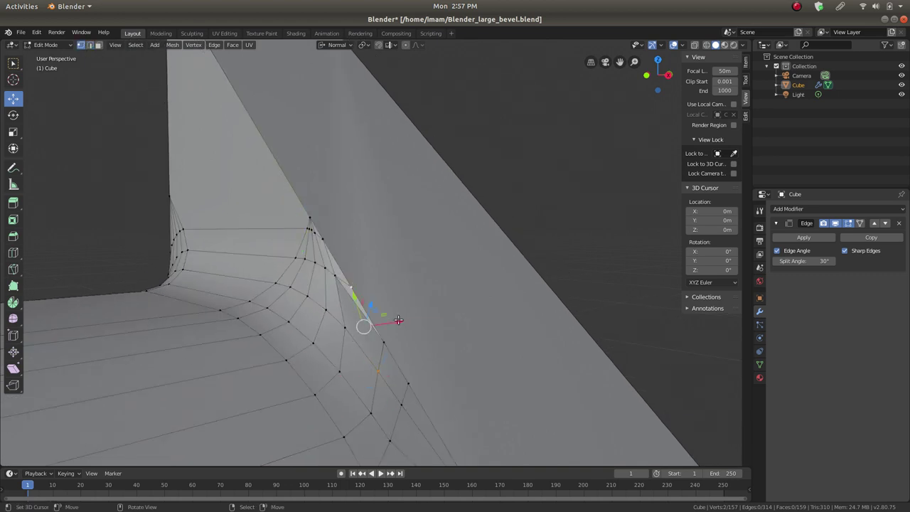
{"action": "key", "text": "j"}
Dissolve the two leftover edges of the sliver between the fillet and the wall
{"action": "left_click", "coordinate": [90, 45]}
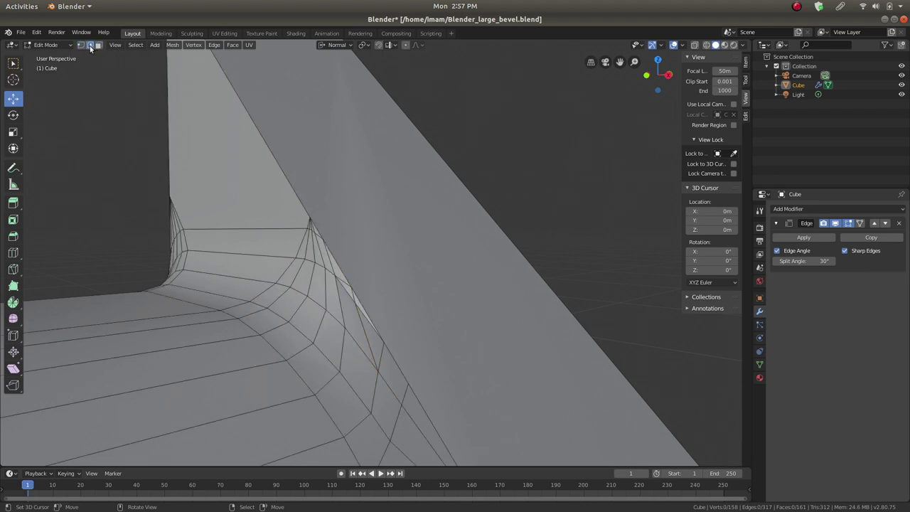
{"action": "key", "text": "x"}
{"action": "left_click", "coordinate": [346, 291]}
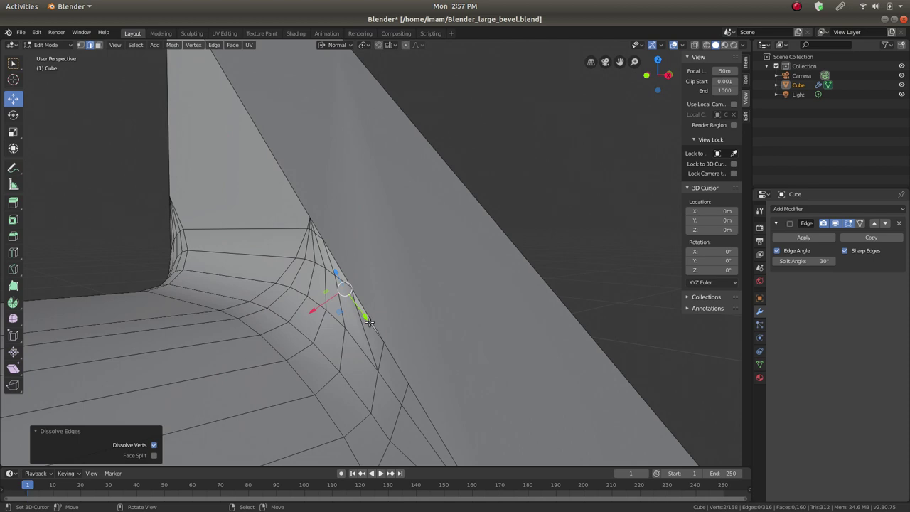
{"action": "left_click", "coordinate": [388, 335]}
{"action": "key", "text": "x"}
{"action": "left_click", "coordinate": [387, 334]}
{"action": "middle_click_drag", "start_coordinate": [414, 341], "coordinate": [384, 278]}
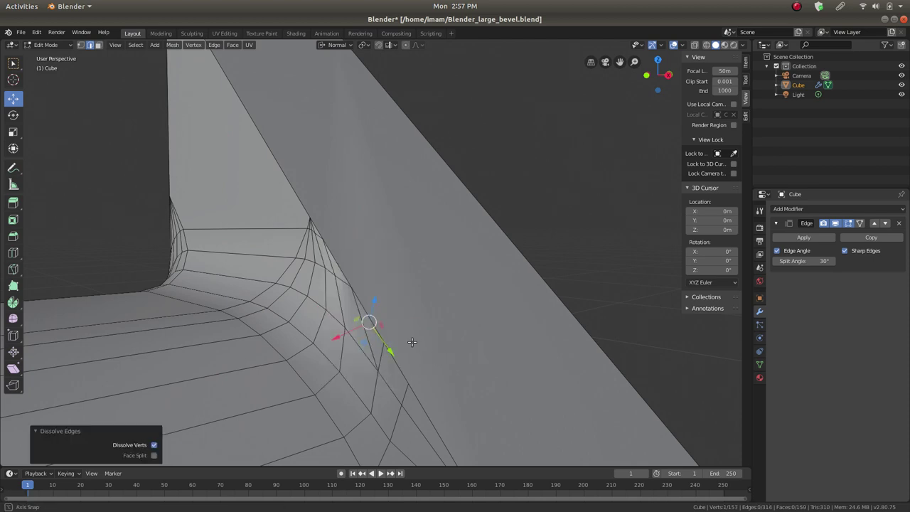
Inspect the corrected fillet's shading in Object Mode and save the file
{"action": "key", "text": "Tab"}
{"action": "key", "text": "ctrl+s"}
{"action": "key", "text": "Tab"}
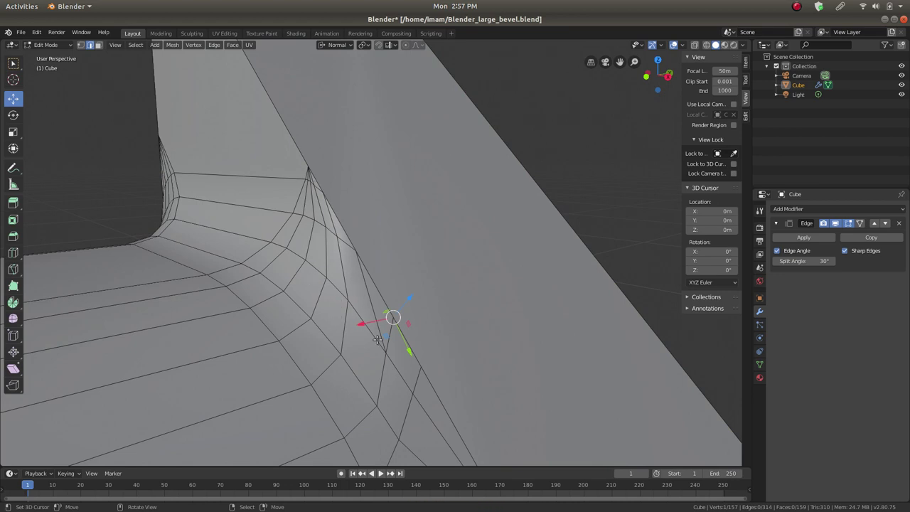
{"action": "scroll", "coordinate": [384, 324], "scroll_direction": "down", "scroll_amount": 1}
{"action": "scroll", "coordinate": [375, 312], "scroll_direction": "up", "scroll_amount": 2}
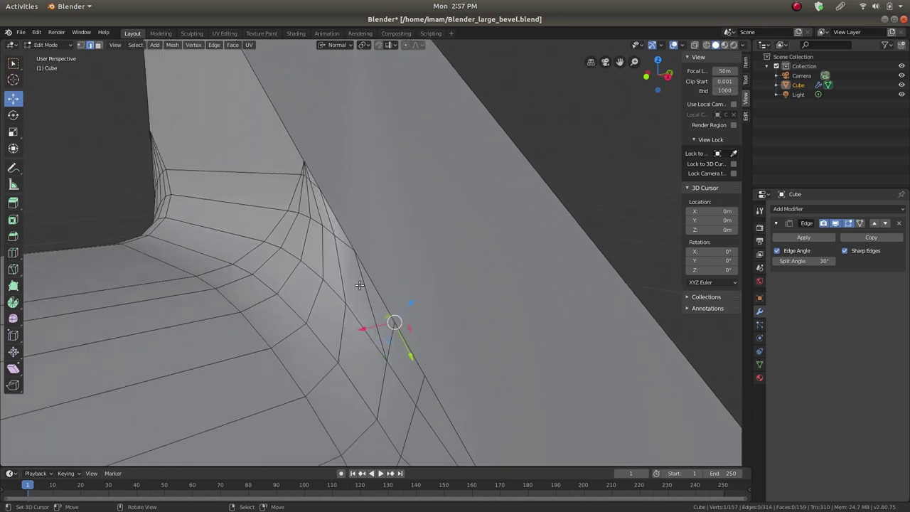
{"action": "scroll", "coordinate": [359, 285], "scroll_direction": "down", "scroll_amount": 2}
{"action": "middle_click_drag", "start_coordinate": [407, 311], "coordinate": [365, 195]}
{"action": "key", "text": "Tab"}
{"action": "key", "text": "ctrl+s"}
{"action": "key", "text": "Tab"}
{"action": "scroll", "coordinate": [369, 194], "scroll_direction": "up", "scroll_amount": 5}
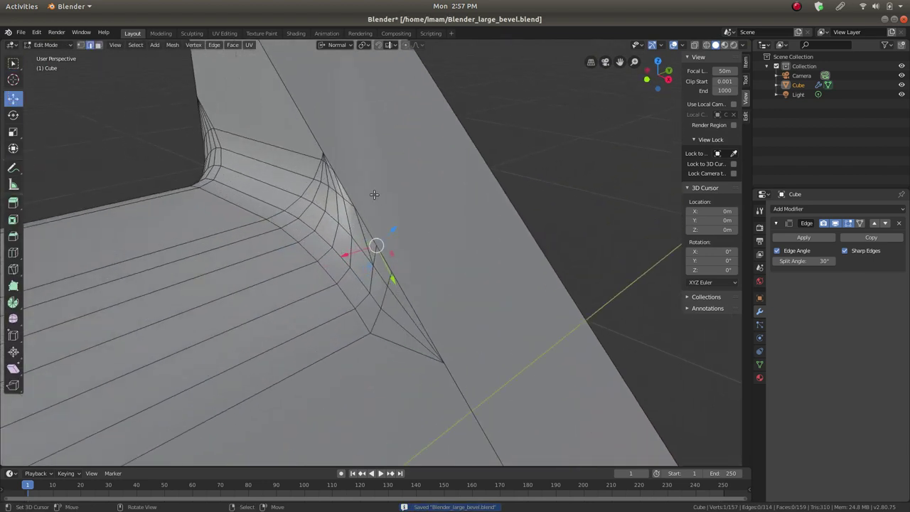
Select the whole mesh and merge its vertices by distance
{"action": "key", "text": "a"}
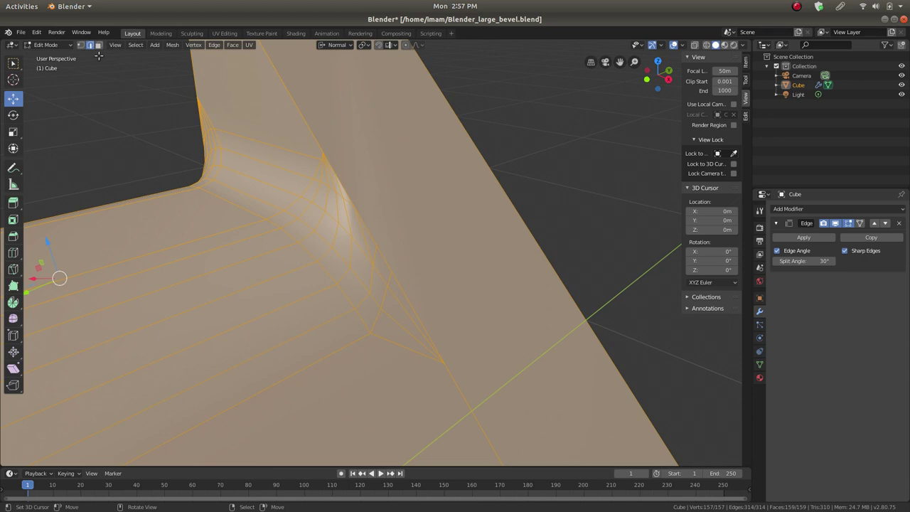
{"action": "left_click", "coordinate": [82, 45]}
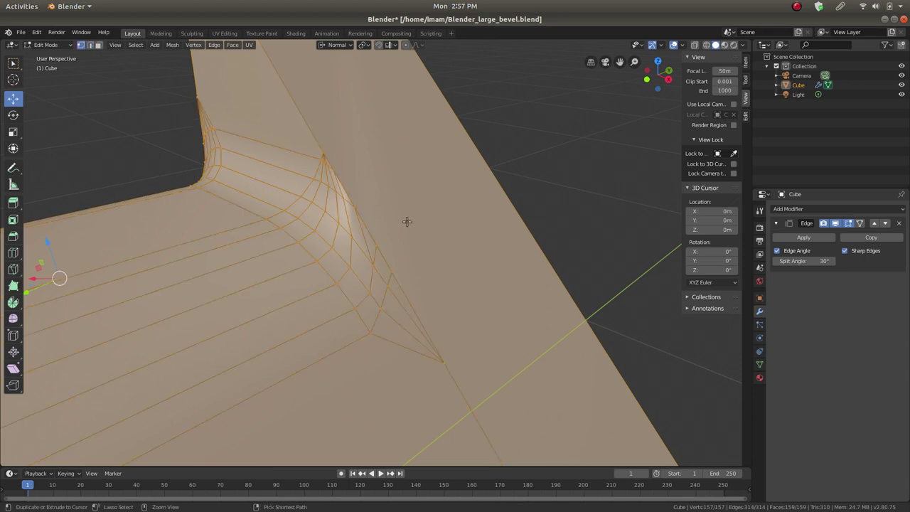
{"action": "key", "text": "ctrl+v"}
{"action": "mouse_move", "coordinate": [412, 222]}
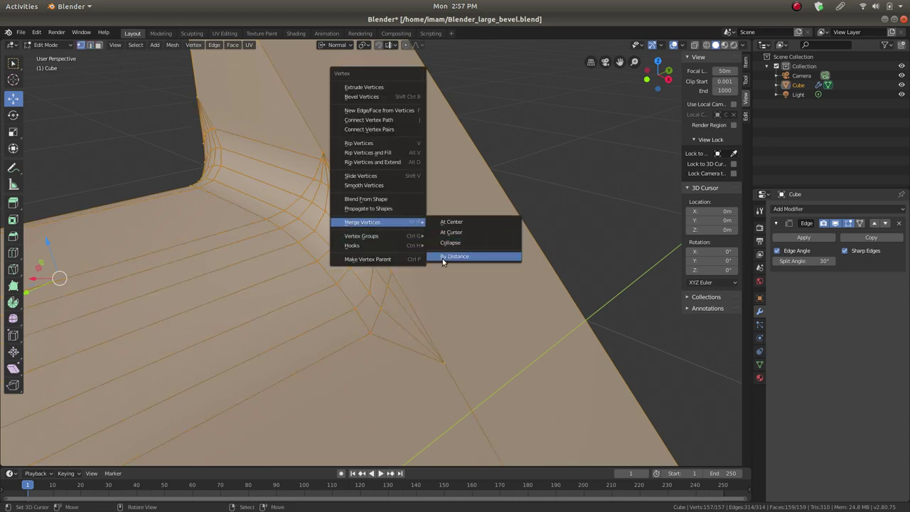
{"action": "left_click", "coordinate": [443, 257]}
{"action": "middle_click_drag", "start_coordinate": [442, 258], "coordinate": [333, 240]}
{"action": "scroll", "coordinate": [391, 163], "scroll_direction": "up", "scroll_amount": 4}
{"action": "key", "text": "Tab"}
{"action": "key", "text": "Tab"}
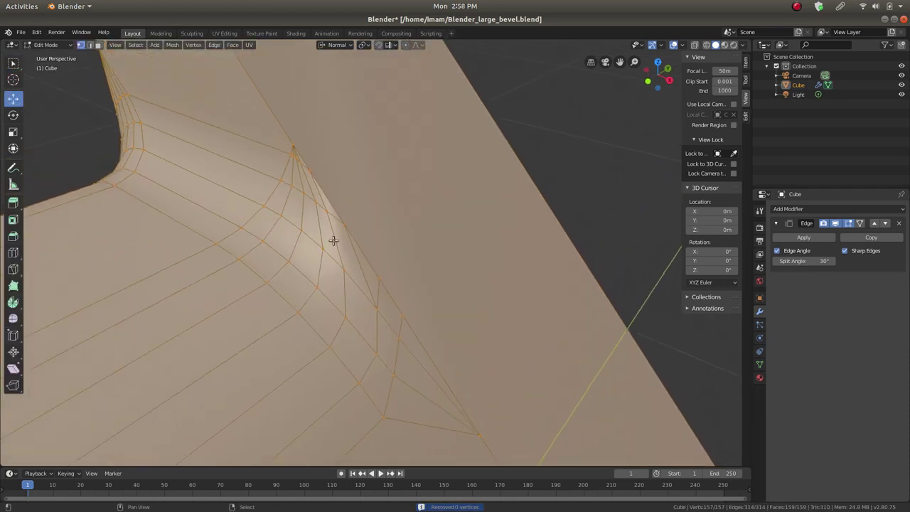
Try moving a vertex near the fillet's tip to test that the surrounding faces stay attached
{"action": "left_click", "coordinate": [311, 162]}
{"action": "key", "text": "g"}
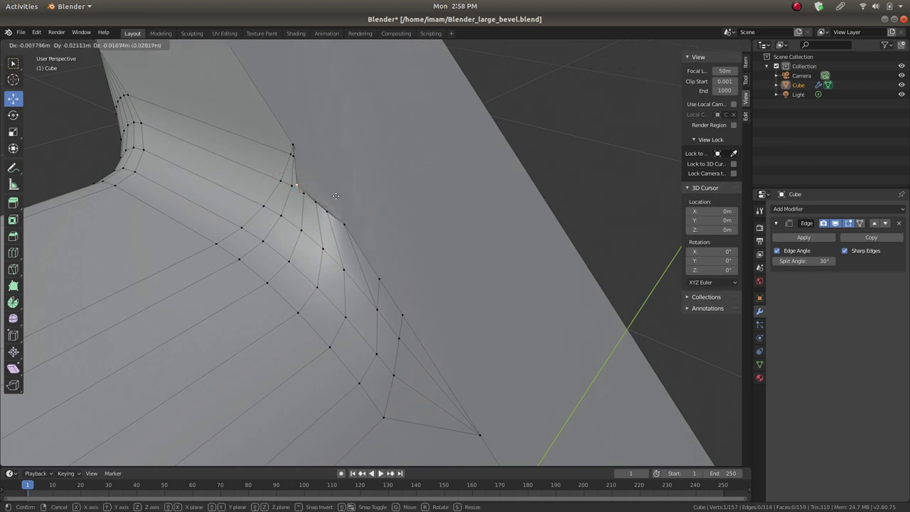
{"action": "left_click", "coordinate": [395, 267]}
{"action": "scroll", "coordinate": [390, 267], "scroll_direction": "down", "scroll_amount": 3}
{"action": "middle_click_drag", "start_coordinate": [376, 268], "coordinate": [435, 273]}
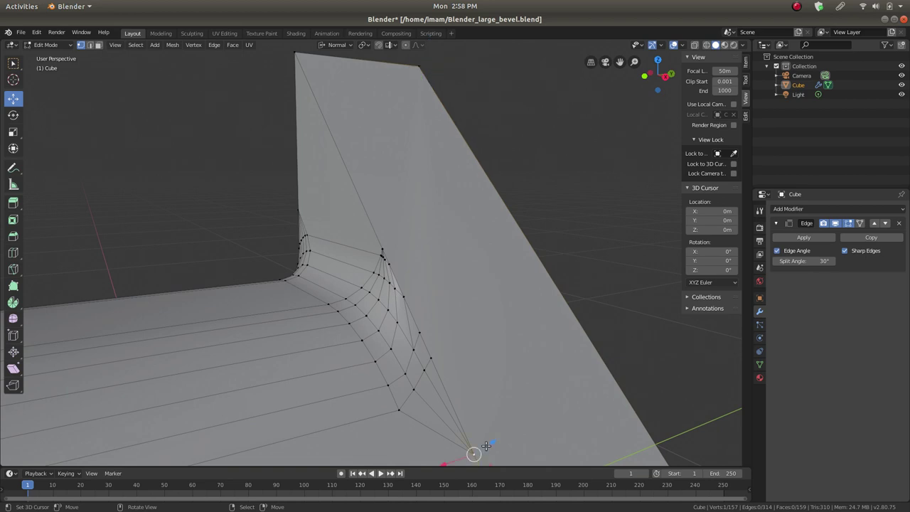
Inspect the smooth shading of both rounded inner corners in Object Mode
{"action": "key", "text": "Tab"}
{"action": "middle_click_drag", "start_coordinate": [455, 228], "coordinate": [576, 315]}
{"action": "scroll", "coordinate": [430, 239], "scroll_direction": "up", "scroll_amount": 6}
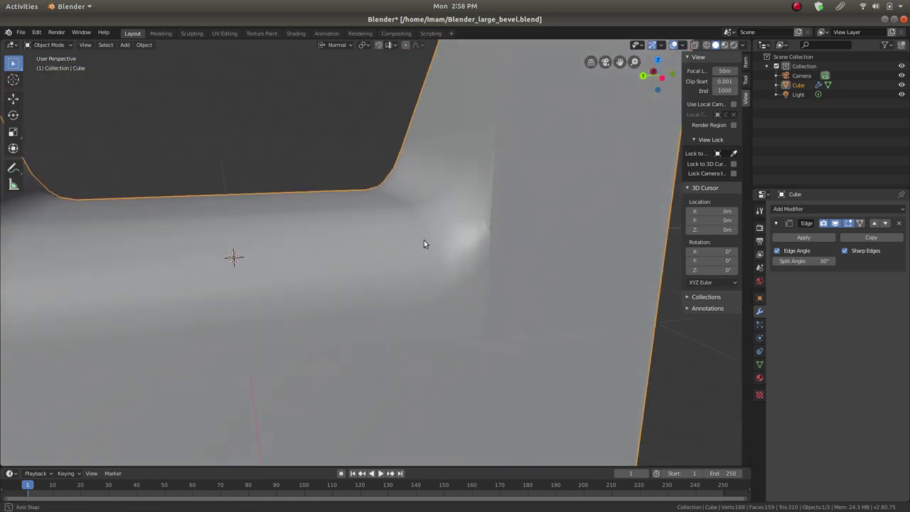
In Edit Mode, vertex-slide the vertex on the fillet's straight border slightly inward along the edge running into the fillet
{"action": "key", "text": "Tab"}
{"action": "middle_click_drag", "start_coordinate": [536, 234], "coordinate": [457, 270], "text": "shift"}
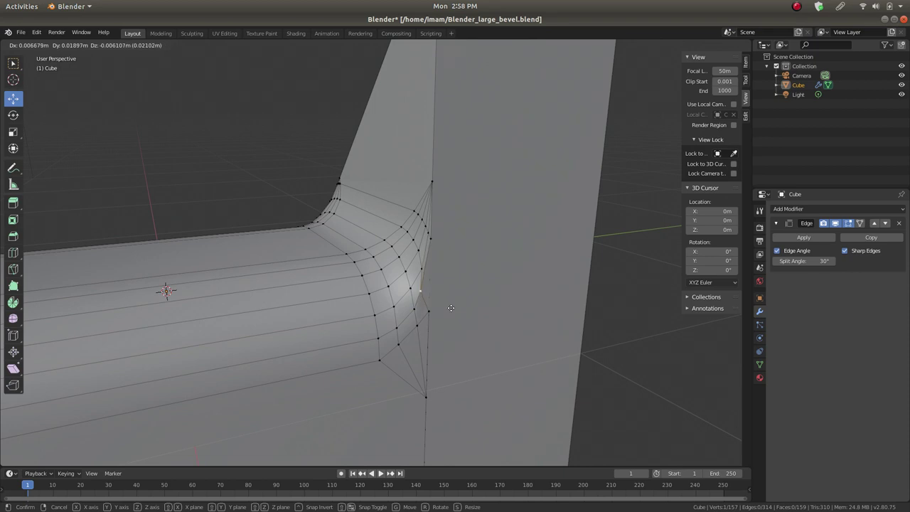
{"action": "scroll", "coordinate": [459, 305], "scroll_direction": "up", "scroll_amount": 2}
{"action": "middle_click_drag", "start_coordinate": [459, 305], "coordinate": [453, 306]}
{"action": "left_click_drag", "start_coordinate": [375, 256], "coordinate": [376, 257]}
{"action": "left_click", "coordinate": [386, 154]}
{"action": "left_click", "coordinate": [377, 260]}
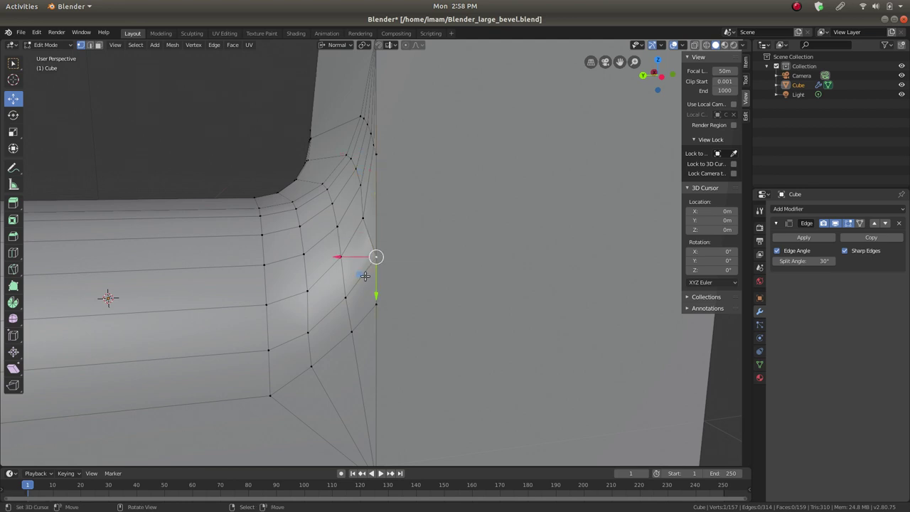
{"action": "key", "text": "shift+v"}
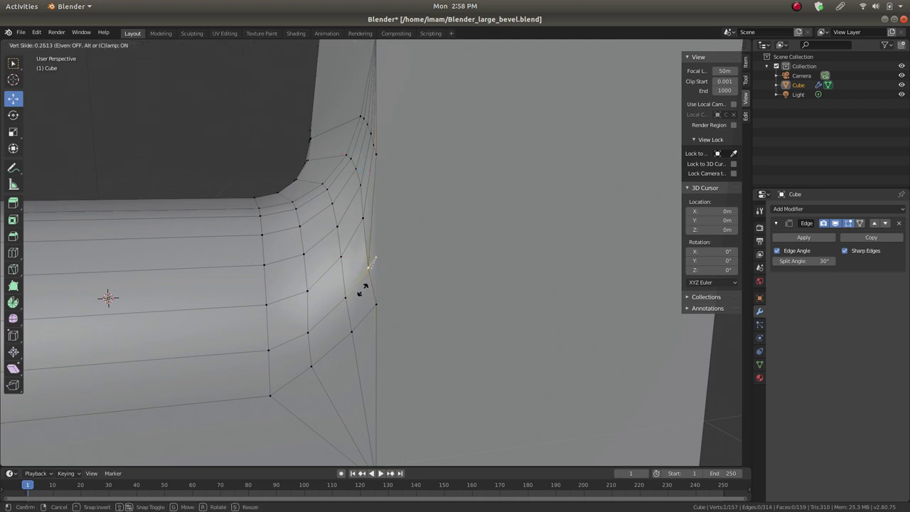
{"action": "right_click", "coordinate": [364, 285]}
{"action": "key", "text": "shift+v"}
{"action": "left_click", "coordinate": [363, 281]}
Connect the border vertices above and below the slid vertex with a new edge
{"action": "middle_click_drag", "start_coordinate": [380, 250], "coordinate": [393, 241]}
{"action": "left_click", "coordinate": [398, 145]}
{"action": "left_click", "coordinate": [398, 298], "text": "shift"}
{"action": "mouse_move", "coordinate": [427, 278]}
{"action": "middle_mouse_down"}
{"action": "mouse_move", "coordinate": [434, 270]}
{"action": "mouse_move", "coordinate": [453, 278]}
{"action": "mouse_move", "coordinate": [424, 270]}
{"action": "middle_mouse_up"}
{"action": "left_click", "coordinate": [425, 270]}
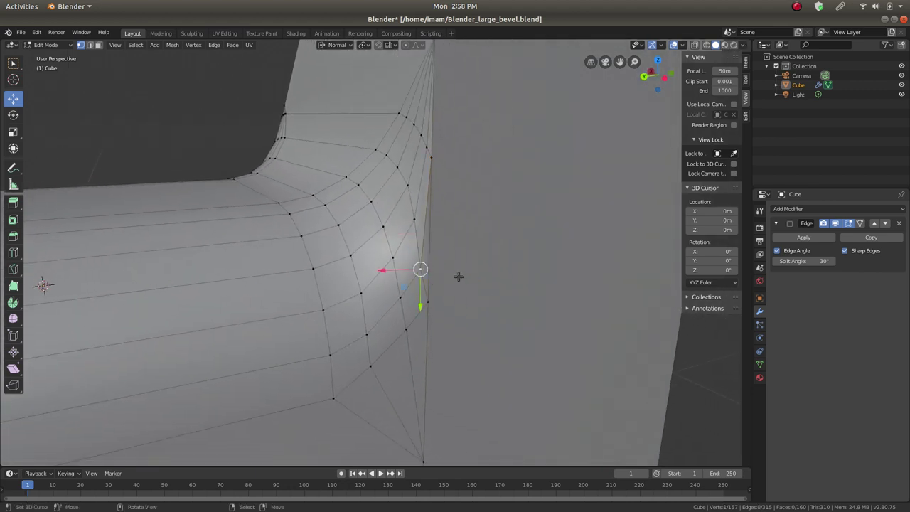
Knife-cut a new edge from the slid vertex to the straight border of the flat face
{"action": "key", "text": "k"}
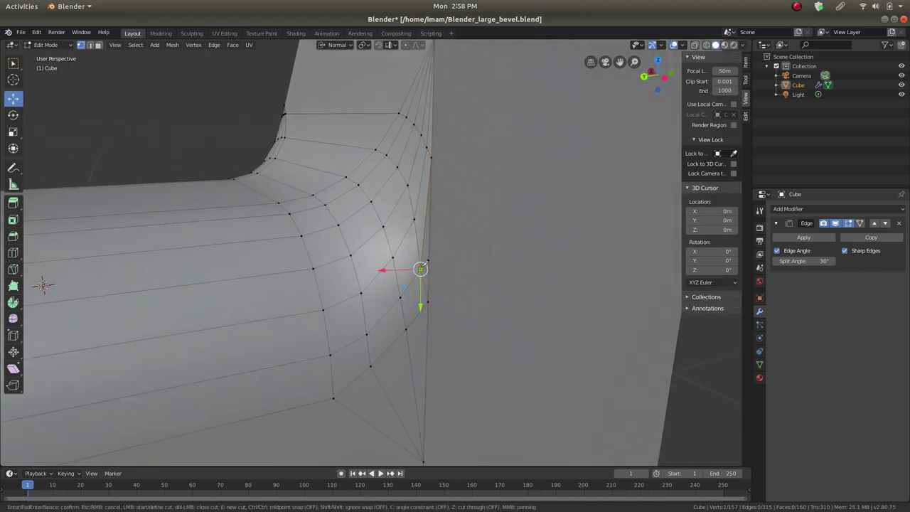
{"action": "key", "text": "Return"}
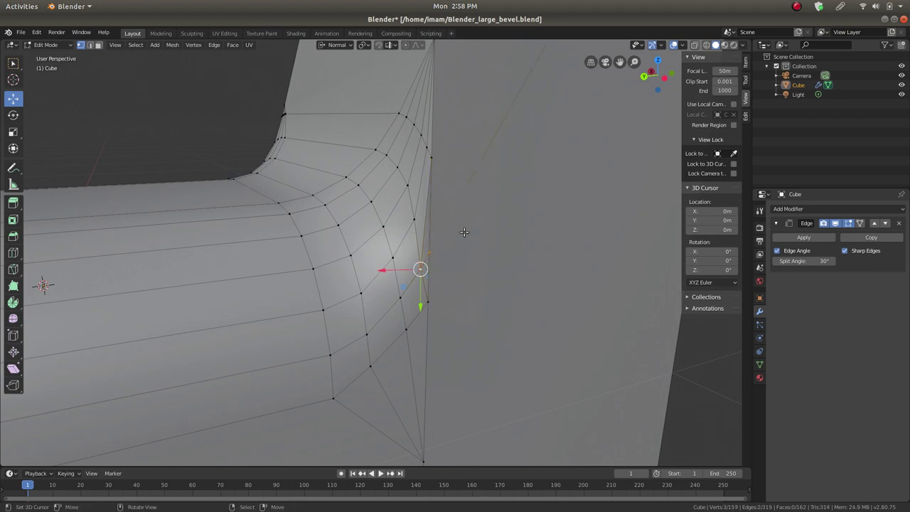
{"action": "left_click", "coordinate": [426, 218]}
{"action": "middle_click_drag", "start_coordinate": [449, 213], "coordinate": [465, 253]}
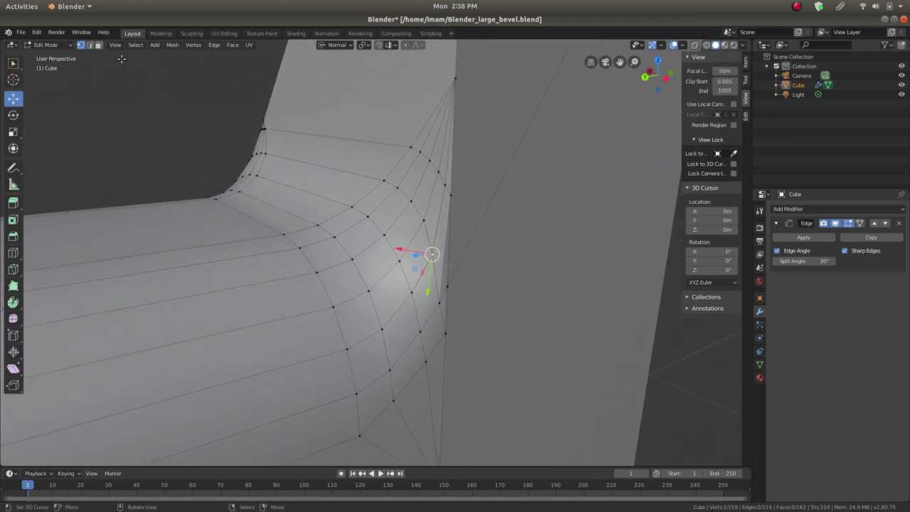
Dissolve the redundant edge running alongside the fillet's straight border
{"action": "left_click", "coordinate": [90, 45]}
{"action": "left_click", "coordinate": [445, 267]}
{"action": "key", "text": "x"}
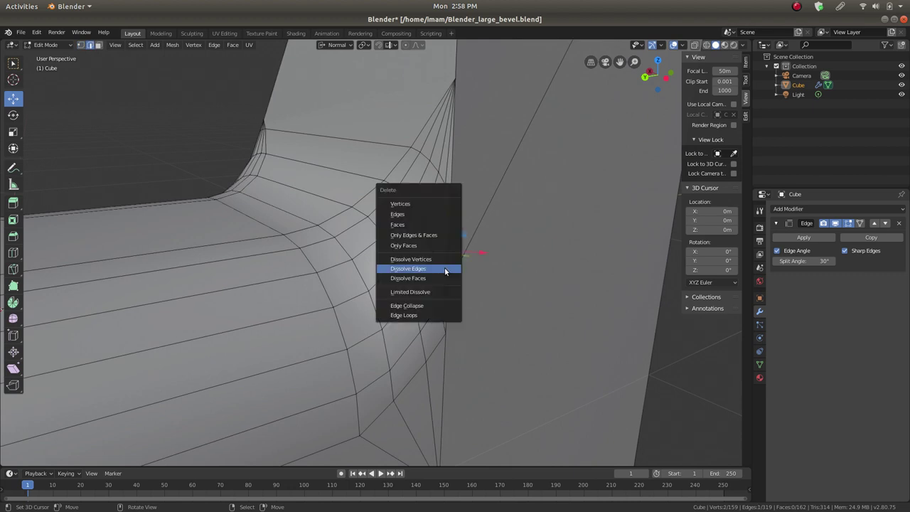
{"action": "left_click", "coordinate": [444, 267]}
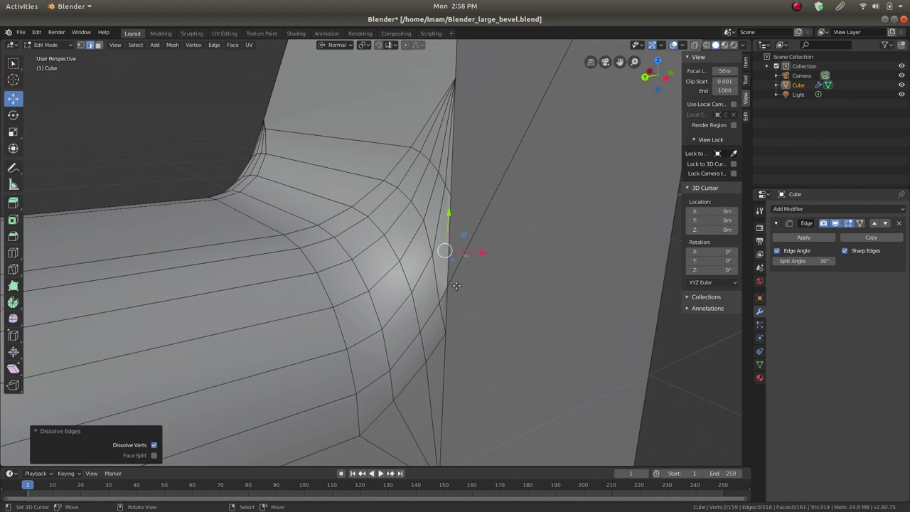
Knife-cut an edge from the slid fillet vertex down to the vertex where the flat face's diagonal meets the border
{"action": "key", "text": "k"}
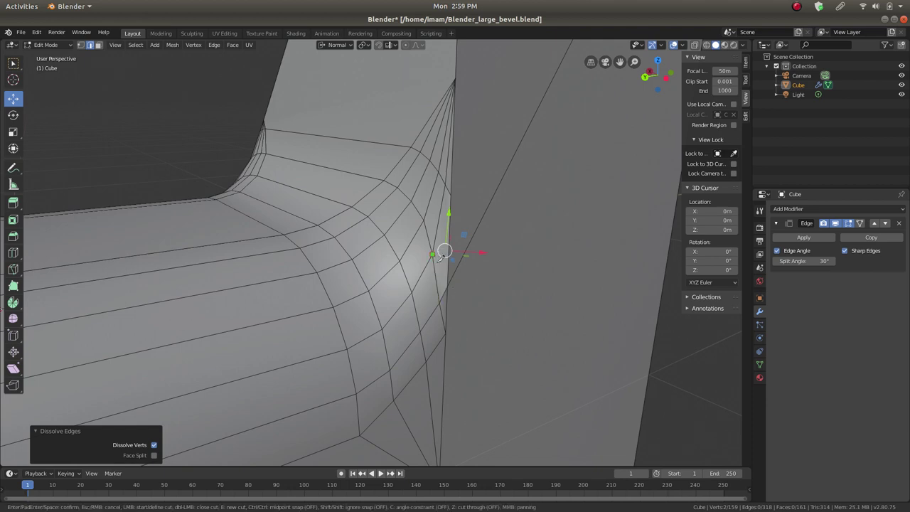
{"action": "left_click", "coordinate": [448, 286]}
{"action": "key", "text": "Return"}
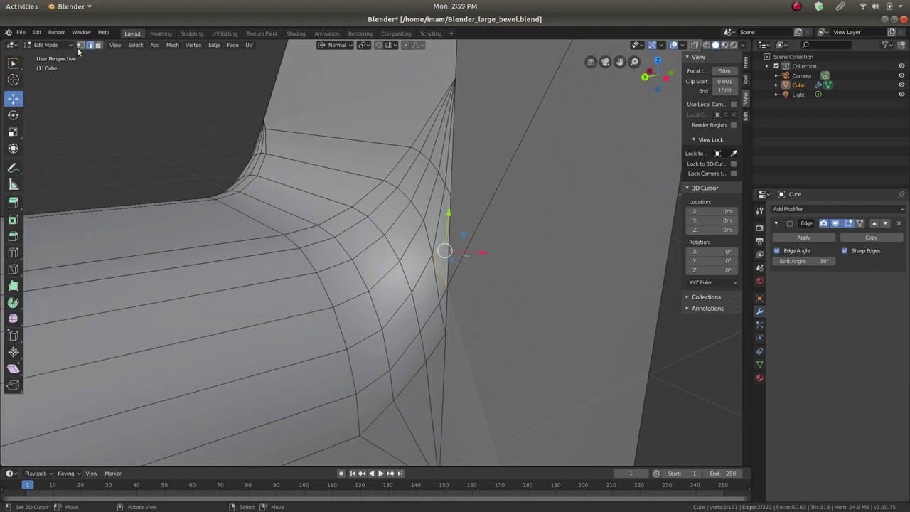
Dissolve the two leftover edges just below the new cut
{"action": "left_click", "coordinate": [435, 282]}
{"action": "key", "text": "x"}
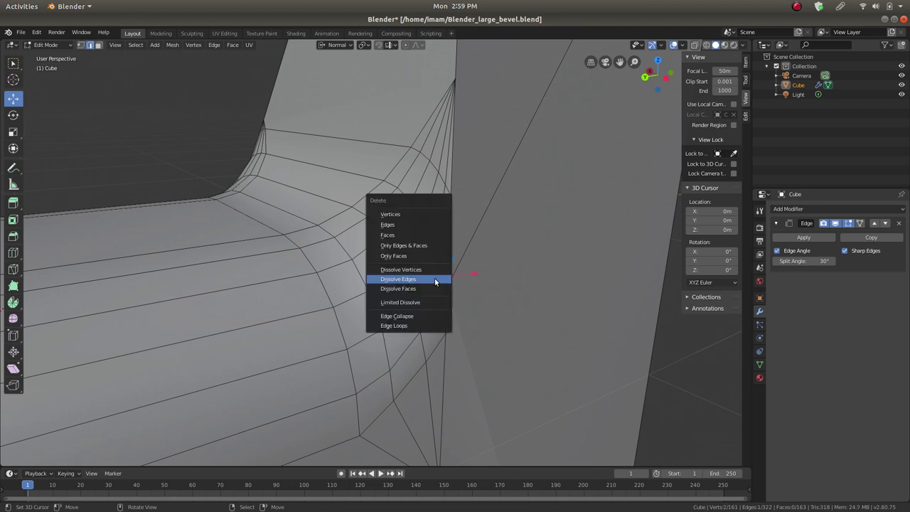
{"action": "left_click", "coordinate": [434, 280]}
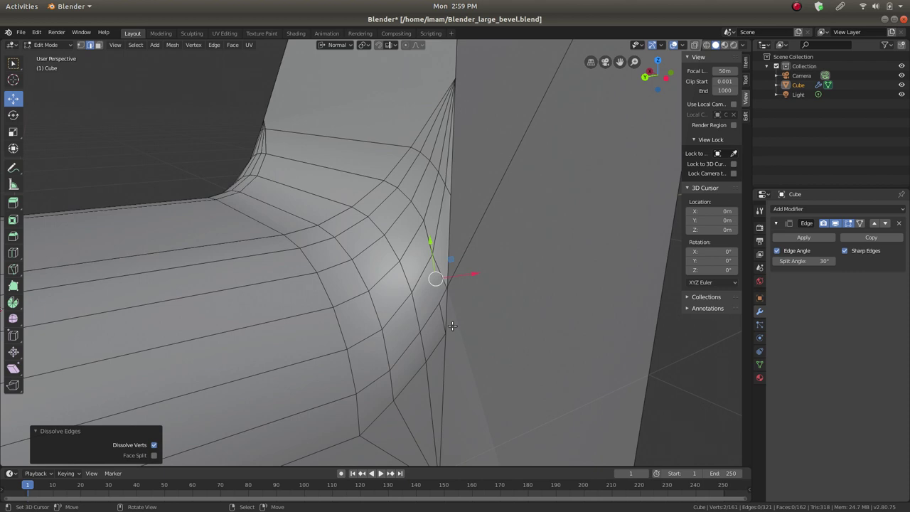
{"action": "left_click", "coordinate": [448, 316]}
{"action": "key", "text": "x"}
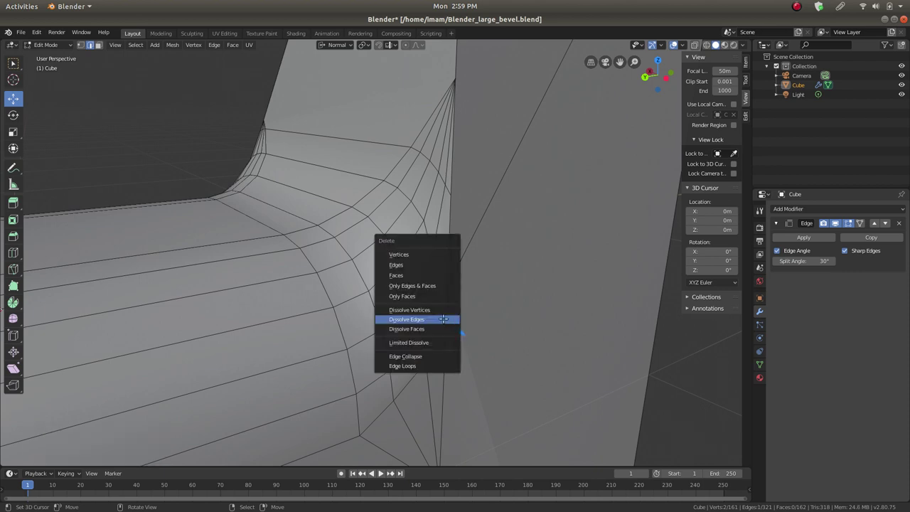
{"action": "left_click", "coordinate": [456, 295]}
Merge the three vertices of the tiny triangle on the border at the last-selected lower vertex
{"action": "left_click", "coordinate": [80, 45]}
{"action": "left_click", "coordinate": [448, 287]}
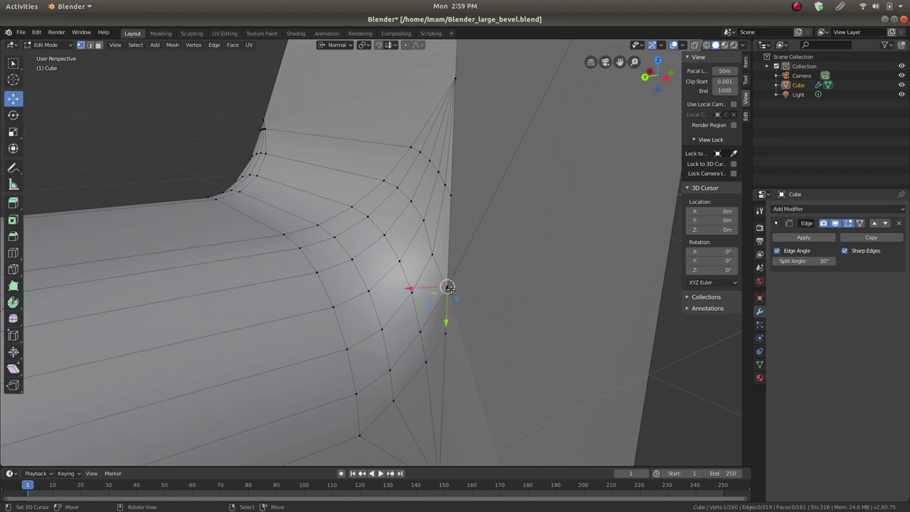
{"action": "left_click", "coordinate": [448, 289]}
{"action": "key", "text": "KP_Decimal"}
{"action": "scroll", "coordinate": [426, 236], "scroll_direction": "down", "scroll_amount": 3}
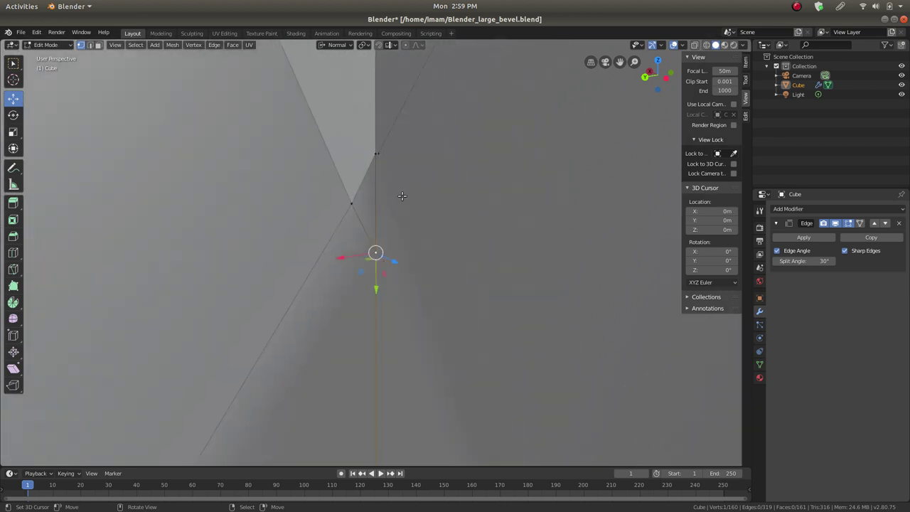
{"action": "left_click", "coordinate": [354, 200]}
{"action": "left_click", "coordinate": [376, 153], "text": "shift"}
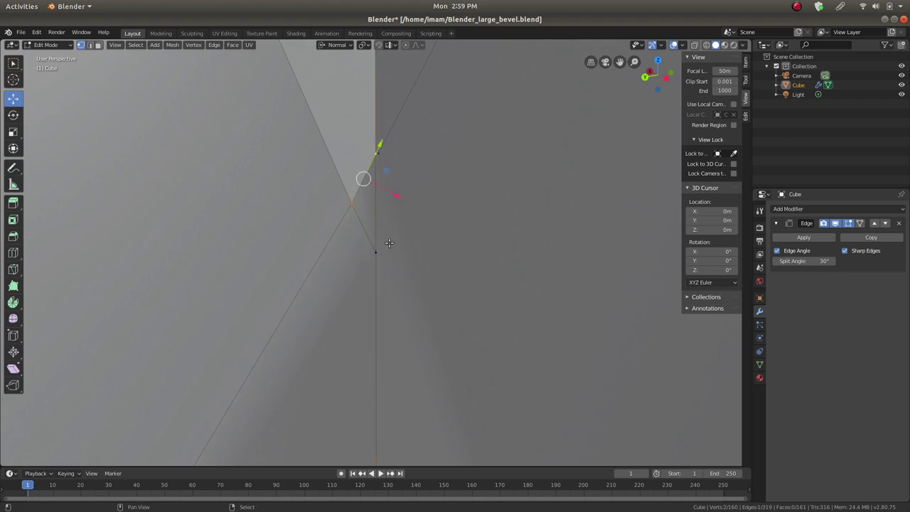
{"action": "left_click", "coordinate": [381, 252], "text": "shift"}
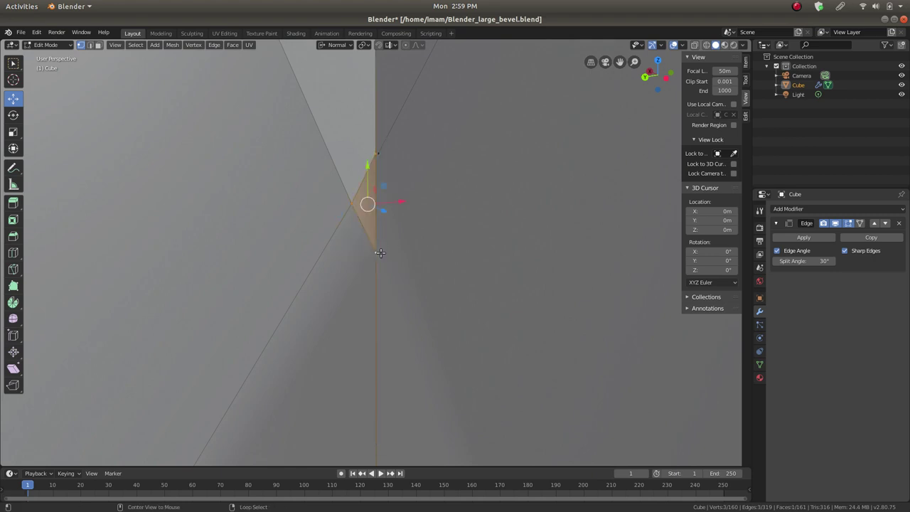
{"action": "key", "text": "alt+m"}
{"action": "left_click", "coordinate": [380, 252]}
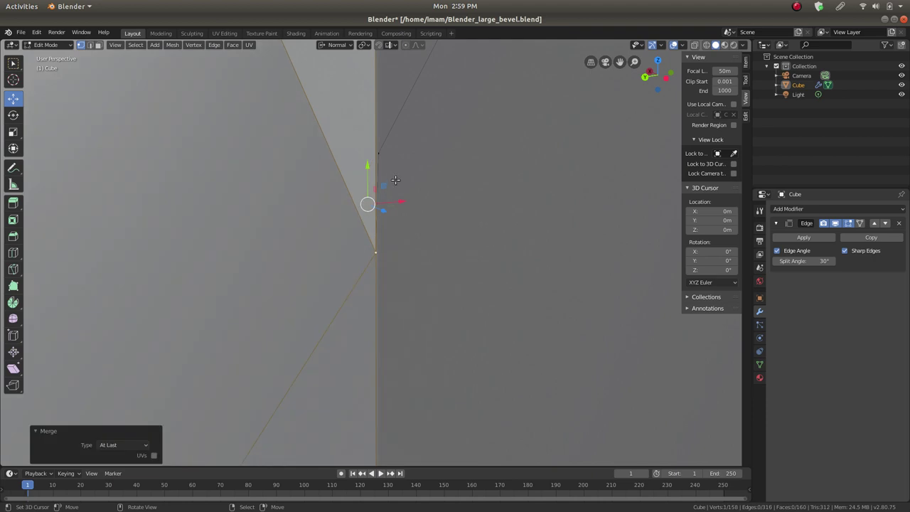
Merge the end vertex of the flat face's diagonal into the border vertex using At Last
{"action": "left_click", "coordinate": [378, 153]}
{"action": "left_click", "coordinate": [377, 252], "text": "shift"}
{"action": "key", "text": "alt+m"}
{"action": "left_click", "coordinate": [402, 265]}
{"action": "scroll", "coordinate": [403, 259], "scroll_direction": "down", "scroll_amount": 4}
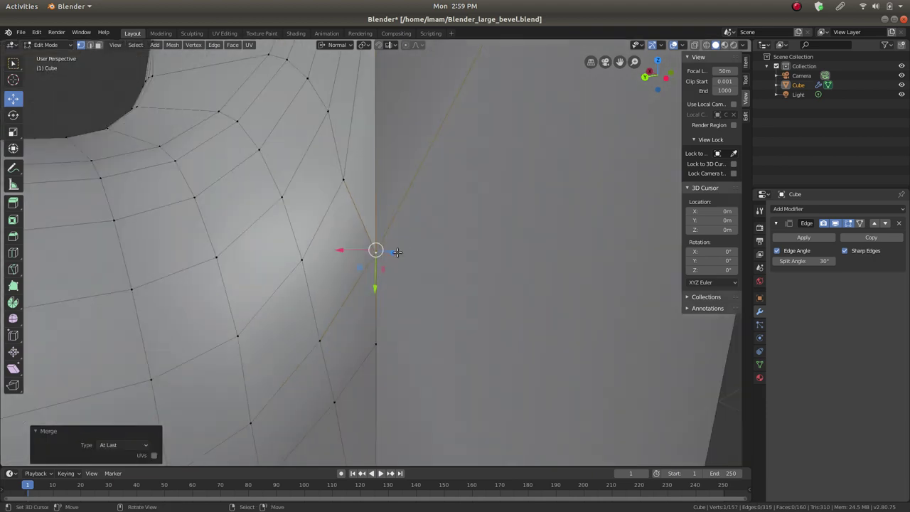
{"action": "scroll", "coordinate": [402, 227], "scroll_direction": "down", "scroll_amount": 3}
Vertex-slide the fillet vertex just above the merged border vertex slightly upward along its edge
{"action": "scroll", "coordinate": [381, 211], "scroll_direction": "up", "scroll_amount": 5}
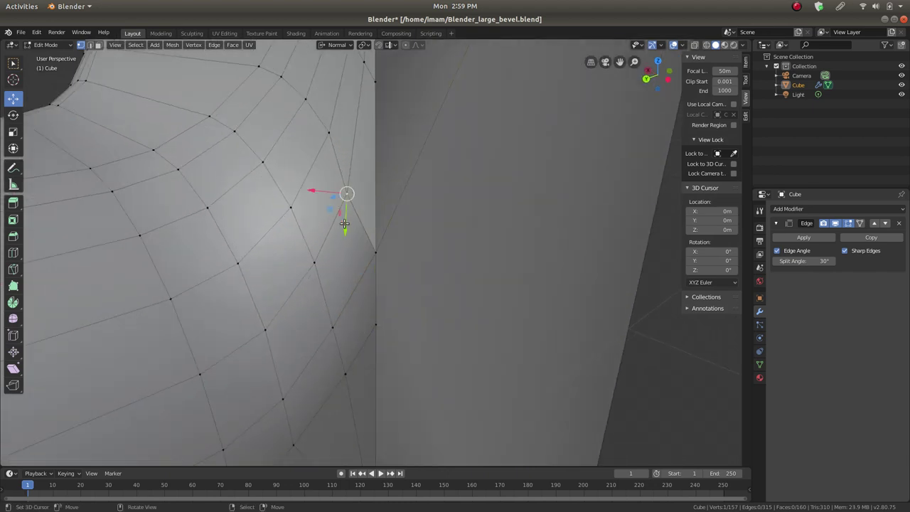
{"action": "key", "text": "g"}
{"action": "key", "text": "g"}
{"action": "left_click", "coordinate": [339, 247]}
{"action": "left_click", "coordinate": [349, 261]}
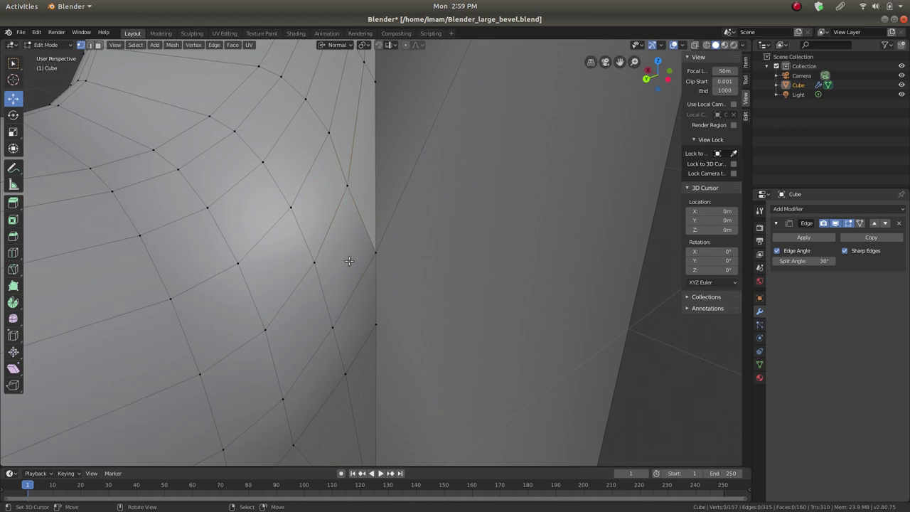
{"action": "left_click", "coordinate": [342, 258]}
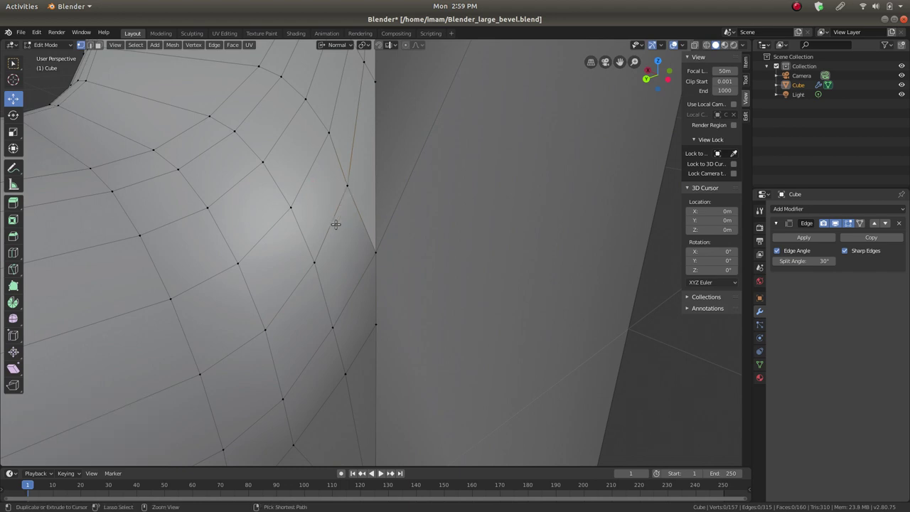
{"action": "key", "text": "g"}
{"action": "key", "text": "g"}
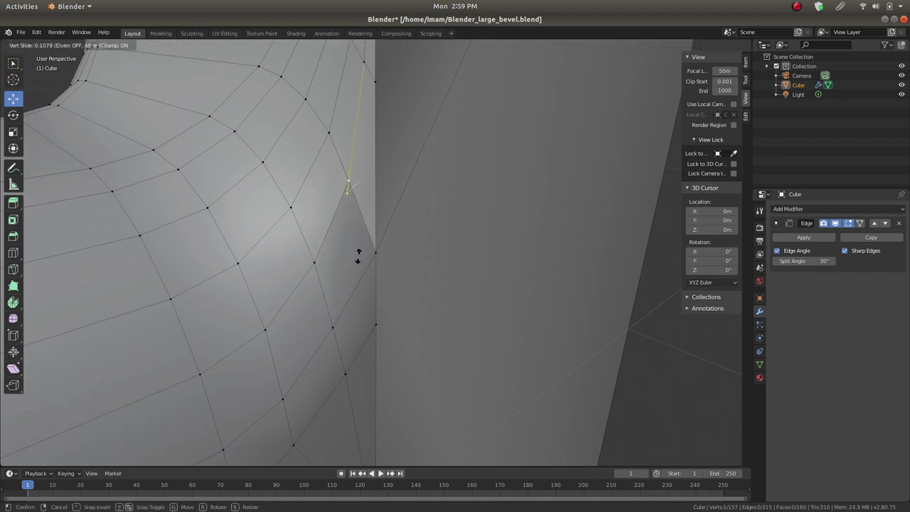
{"action": "left_click", "coordinate": [353, 264]}
Move the fillet vertex beside the border -0.0112 m along its normal Y axis and check the shading in Object Mode
{"action": "middle_click_drag", "start_coordinate": [342, 227], "coordinate": [351, 206]}
{"action": "left_click_drag", "start_coordinate": [326, 183], "coordinate": [332, 186]}
{"action": "left_click_drag", "start_coordinate": [351, 233], "coordinate": [364, 214]}
{"action": "middle_click_drag", "start_coordinate": [364, 214], "coordinate": [340, 269]}
{"action": "scroll", "coordinate": [340, 269], "scroll_direction": "up", "scroll_amount": 4}
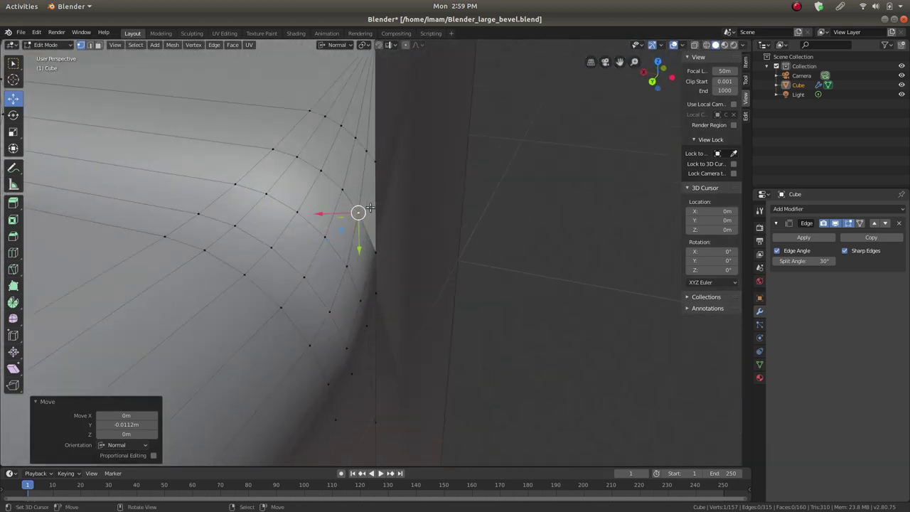
{"action": "key", "text": "Tab"}
{"action": "mouse_move", "coordinate": [376, 193]}
{"action": "middle_mouse_down"}
{"action": "mouse_move", "coordinate": [369, 244]}
{"action": "mouse_move", "coordinate": [356, 254]}
{"action": "mouse_move", "coordinate": [333, 238]}
{"action": "mouse_move", "coordinate": [359, 219]}
{"action": "mouse_move", "coordinate": [368, 264]}
{"action": "mouse_move", "coordinate": [349, 220]}
{"action": "mouse_move", "coordinate": [367, 255]}
{"action": "mouse_move", "coordinate": [349, 263]}
{"action": "mouse_move", "coordinate": [349, 254]}
{"action": "mouse_move", "coordinate": [364, 260]}
{"action": "mouse_move", "coordinate": [382, 197]}
{"action": "middle_mouse_up"}
{"action": "key", "text": "Tab"}
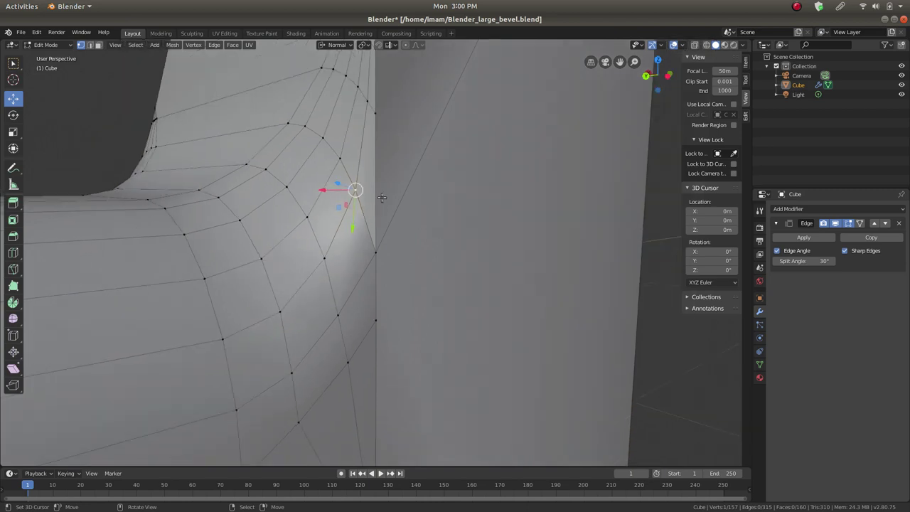
Vertex-slide the merged border vertex upward along the straight border and check the corner's shading in Object Mode
{"action": "left_click", "coordinate": [376, 254]}
{"action": "key", "text": "shift+v"}
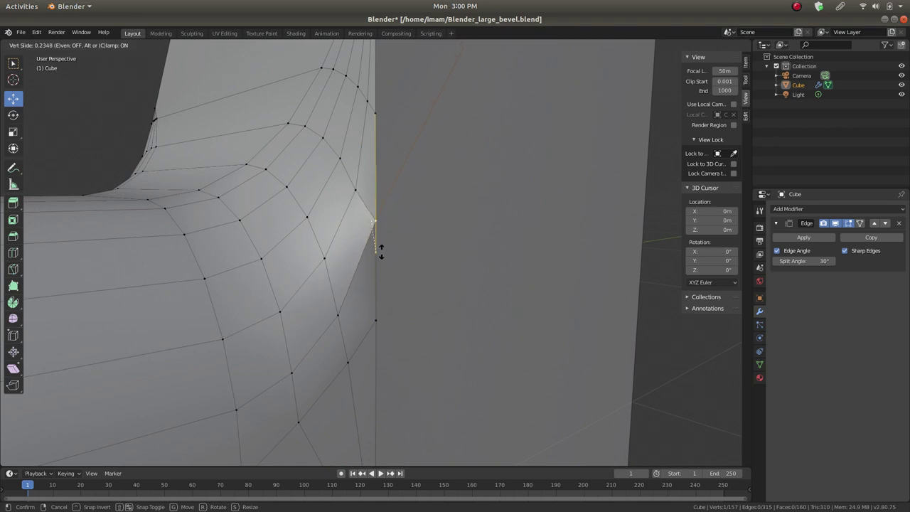
{"action": "left_click", "coordinate": [381, 250]}
{"action": "middle_click_drag", "start_coordinate": [381, 250], "coordinate": [299, 201]}
{"action": "key", "text": "Tab"}
{"action": "key", "text": "Tab"}
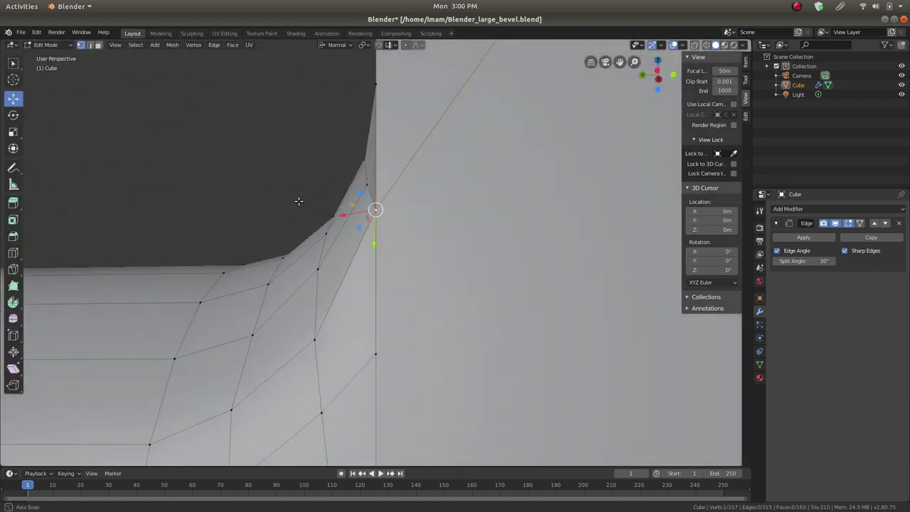
Move the fillet vertex next to the merged border vertex along the Z axis and inspect the result in Object Mode
{"action": "key", "text": "g"}
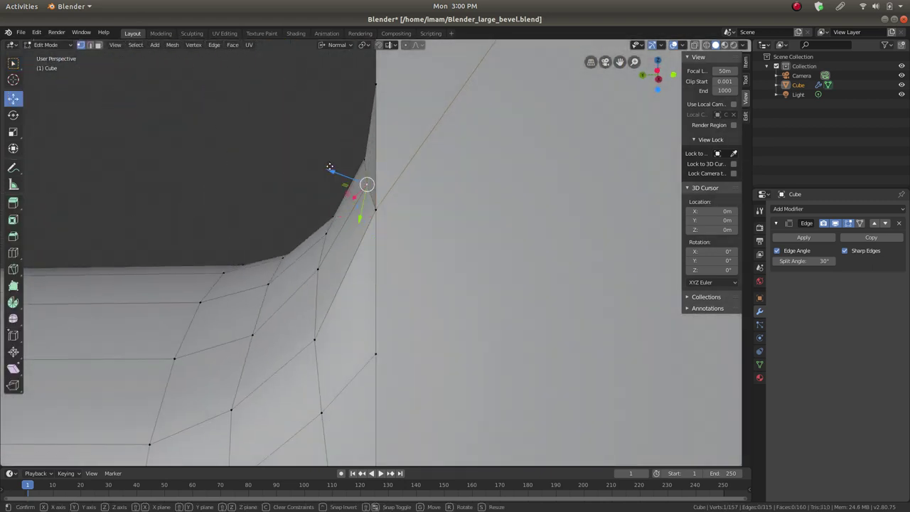
{"action": "key", "text": "z"}
{"action": "left_click", "coordinate": [324, 166]}
{"action": "key", "text": "Tab"}
{"action": "middle_click_drag", "start_coordinate": [362, 252], "coordinate": [333, 313]}
{"action": "key", "text": "Tab"}
Try knife-cutting an edge from the lower fillet vertex to the straight border and sliding the new border vertex
{"action": "left_click", "coordinate": [315, 330]}
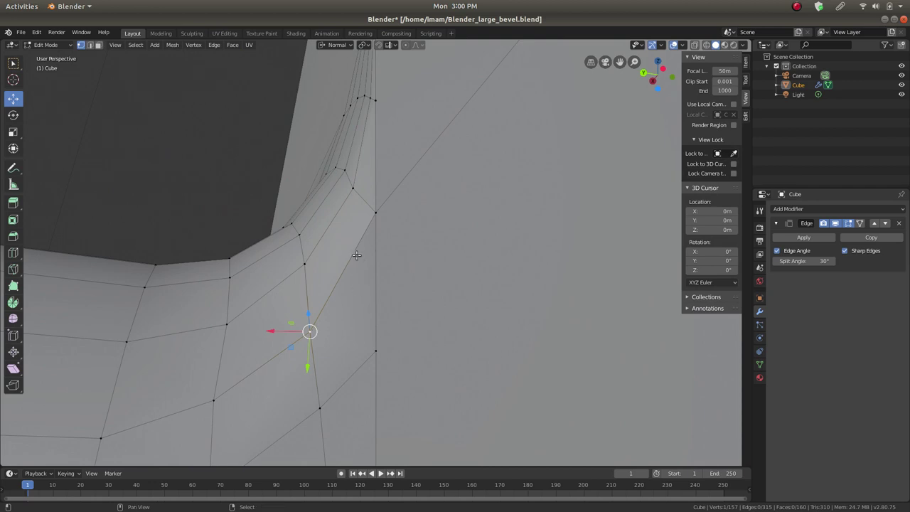
{"action": "left_click", "coordinate": [377, 211]}
{"action": "key", "text": "k"}
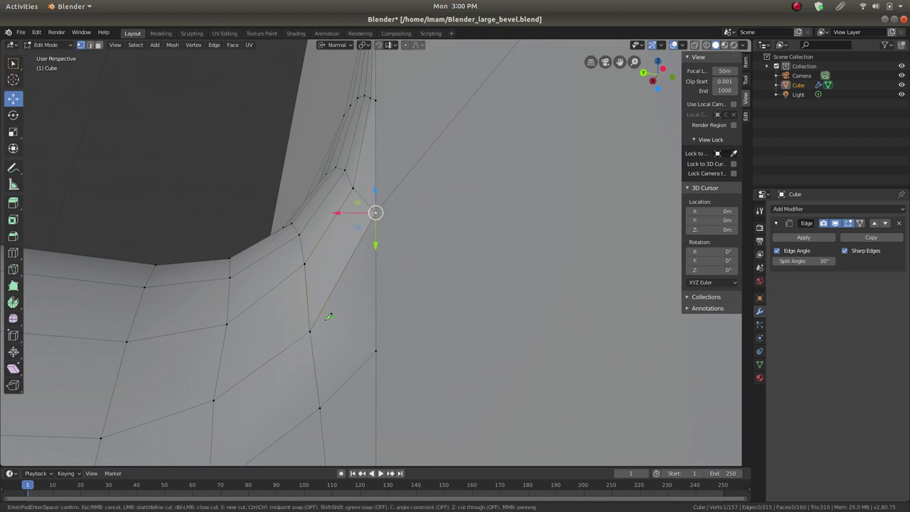
{"action": "left_click", "coordinate": [372, 265]}
{"action": "key", "text": "Return"}
{"action": "middle_click_drag", "start_coordinate": [357, 305], "coordinate": [398, 285]}
{"action": "left_click", "coordinate": [404, 290]}
{"action": "key", "text": "g"}
{"action": "key", "text": "g"}
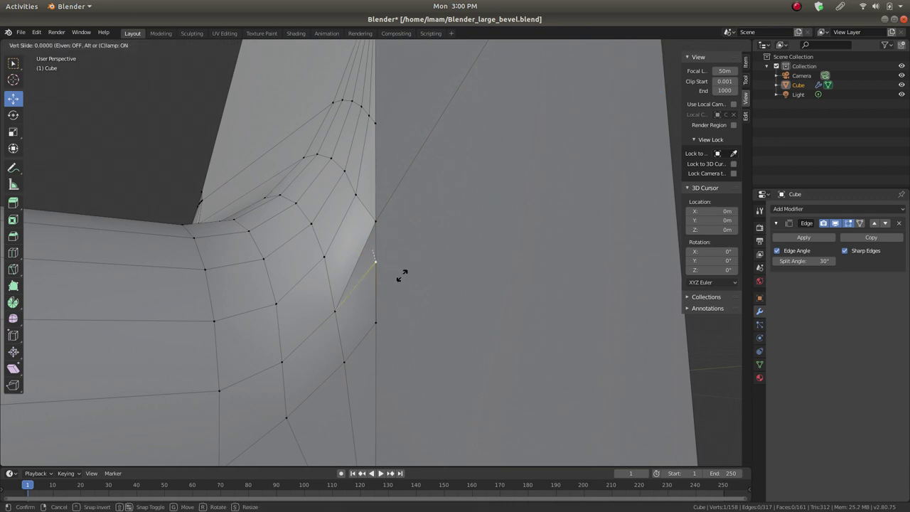
{"action": "key", "text": "Escape"}
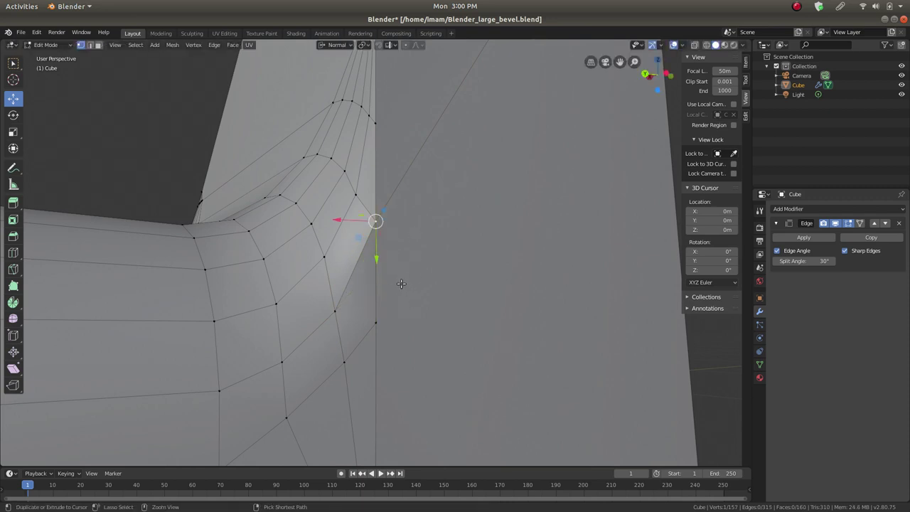
Subdivide the straight border edge below the merged vertex, connect its midpoint to the adjacent fillet vertex and check the shading
{"action": "middle_click_drag", "start_coordinate": [400, 284], "coordinate": [355, 303]}
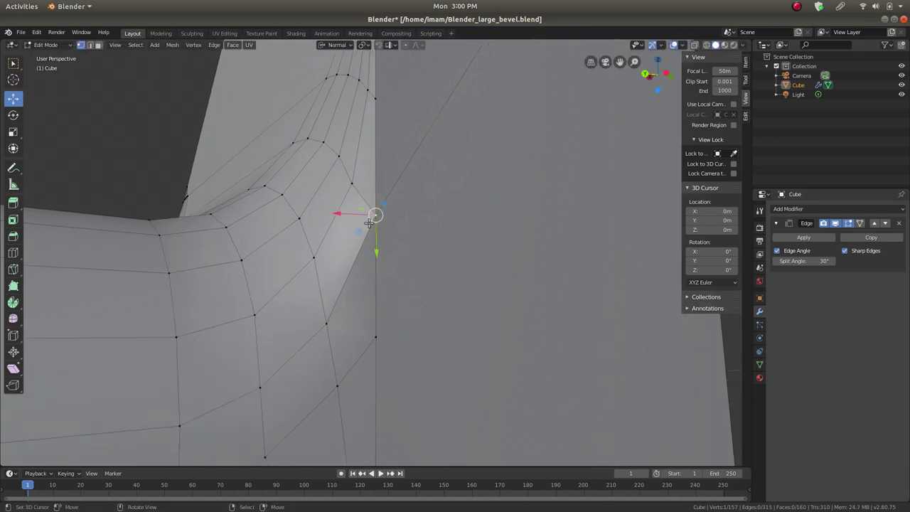
{"action": "left_click", "coordinate": [388, 328], "text": "shift"}
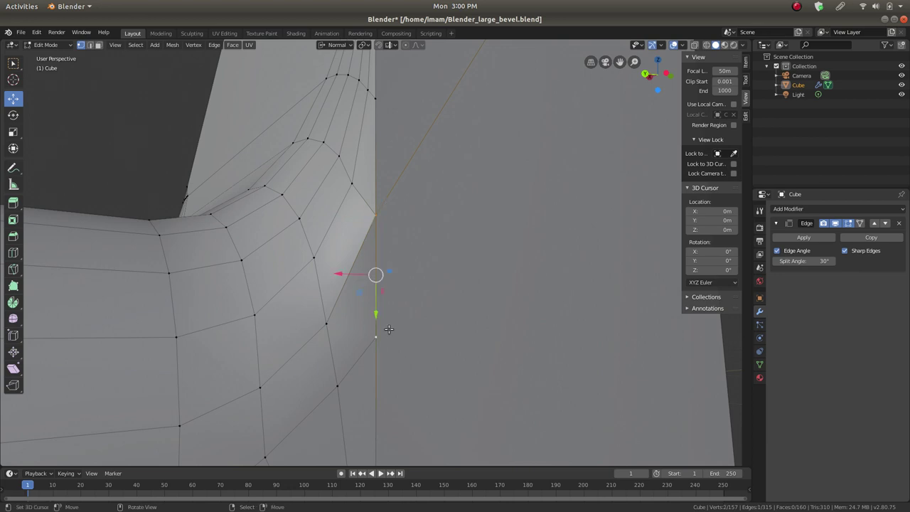
{"action": "right_click", "coordinate": [389, 329]}
{"action": "left_click", "coordinate": [379, 275]}
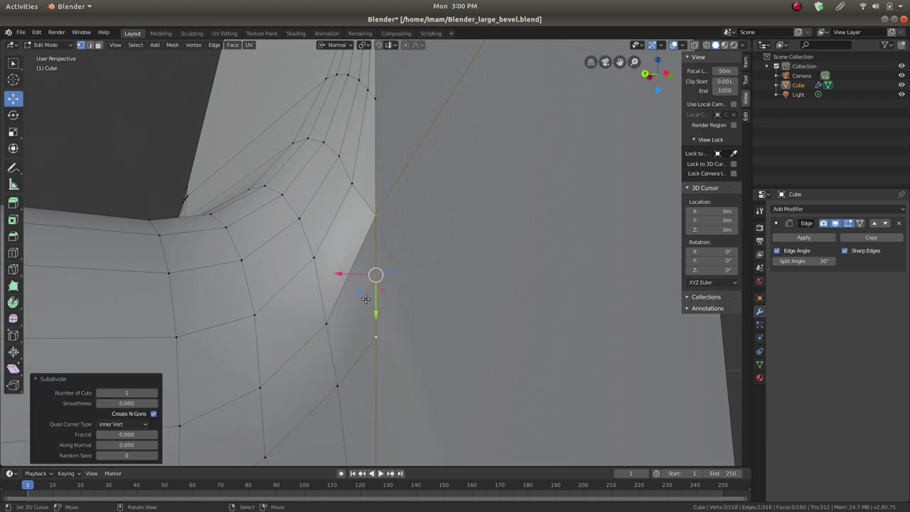
{"action": "left_click", "coordinate": [327, 320]}
{"action": "left_click", "coordinate": [375, 275], "text": "shift"}
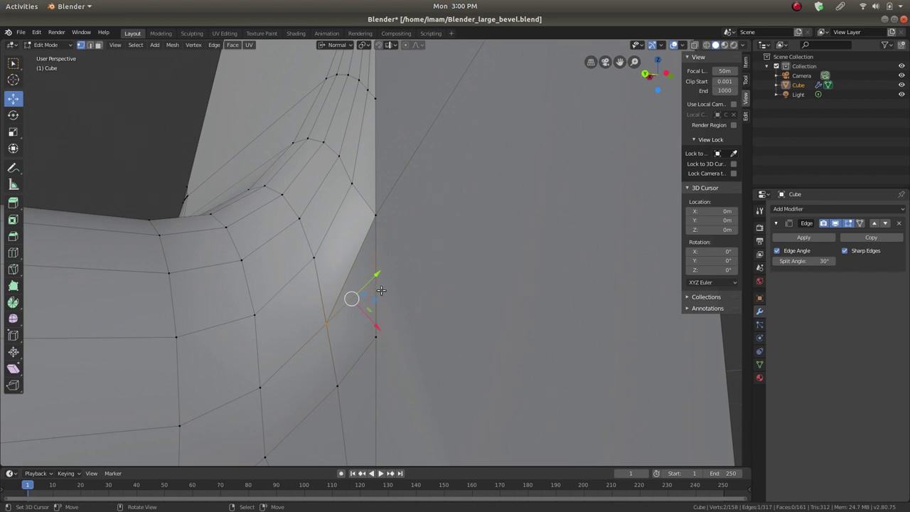
{"action": "key", "text": "Tab"}
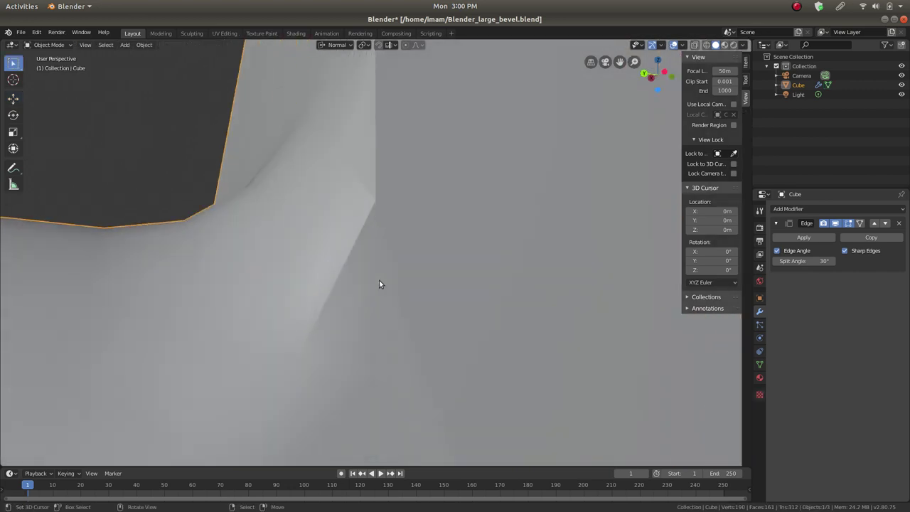
{"action": "key", "text": "Tab"}
Dissolve the diagonal edge between the fillet vertex and the upper border vertex, and inspect the corner in Object Mode
{"action": "middle_click_drag", "start_coordinate": [384, 285], "coordinate": [191, 239]}
{"action": "left_click", "coordinate": [90, 44]}
{"action": "left_click", "coordinate": [344, 248]}
{"action": "key", "text": "x"}
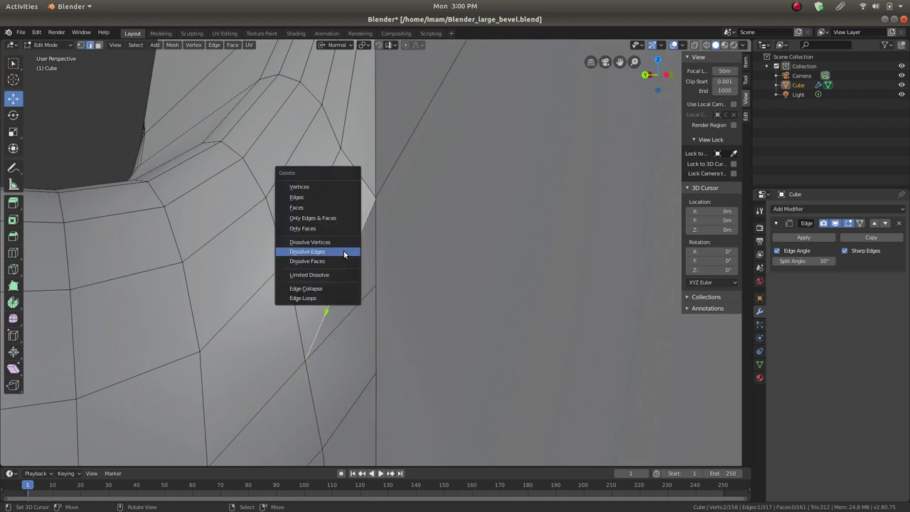
{"action": "left_click", "coordinate": [344, 252]}
{"action": "middle_click_drag", "start_coordinate": [344, 252], "coordinate": [372, 254]}
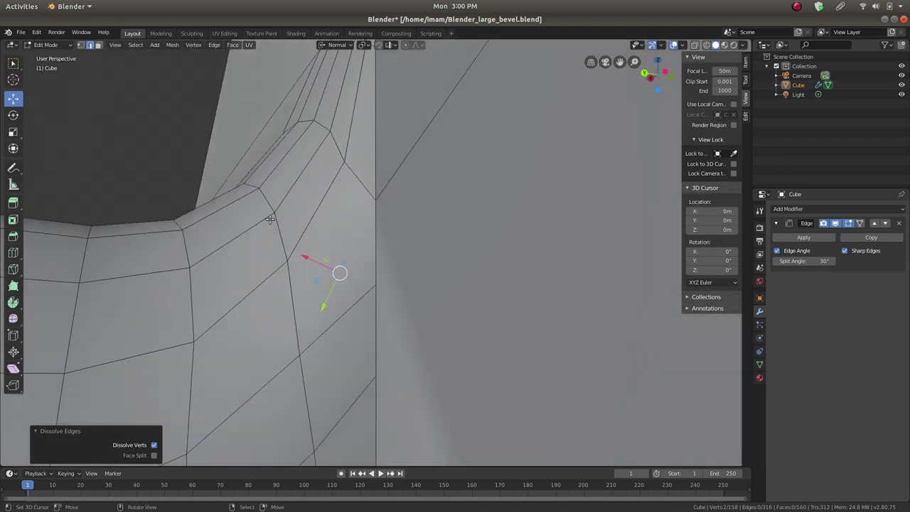
{"action": "middle_click_drag", "start_coordinate": [385, 226], "coordinate": [360, 221]}
{"action": "key", "text": "Tab"}
{"action": "key", "text": "Tab"}
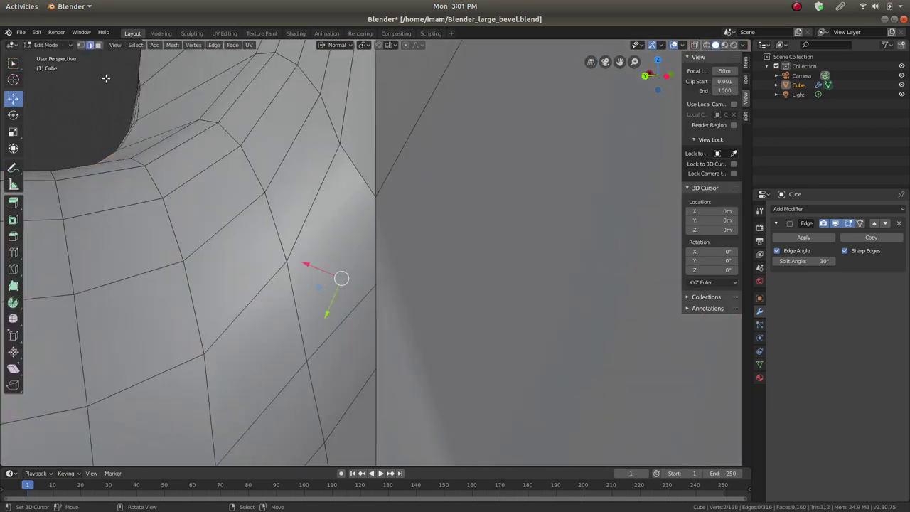
Move the upper border vertex 0.0348 m along its normal Y axis, down the straight border
{"action": "left_click", "coordinate": [80, 45]}
{"action": "left_click", "coordinate": [373, 196]}
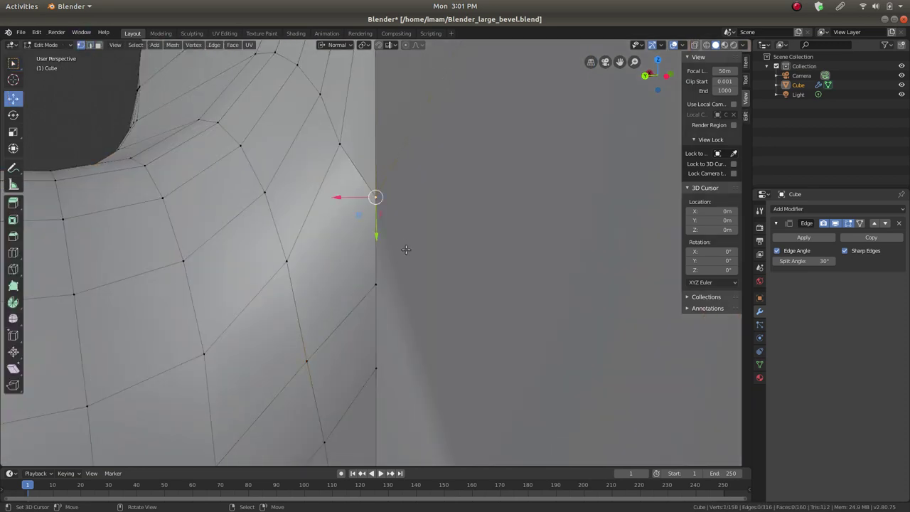
{"action": "left_click_drag", "start_coordinate": [385, 238], "coordinate": [375, 270]}
{"action": "middle_click_drag", "start_coordinate": [376, 270], "coordinate": [349, 259]}
Knife-cut from the lower fillet vertex across the diagonal edge to the upper border vertex and check the shading in Object Mode
{"action": "key", "text": "k"}
{"action": "left_click", "coordinate": [328, 315]}
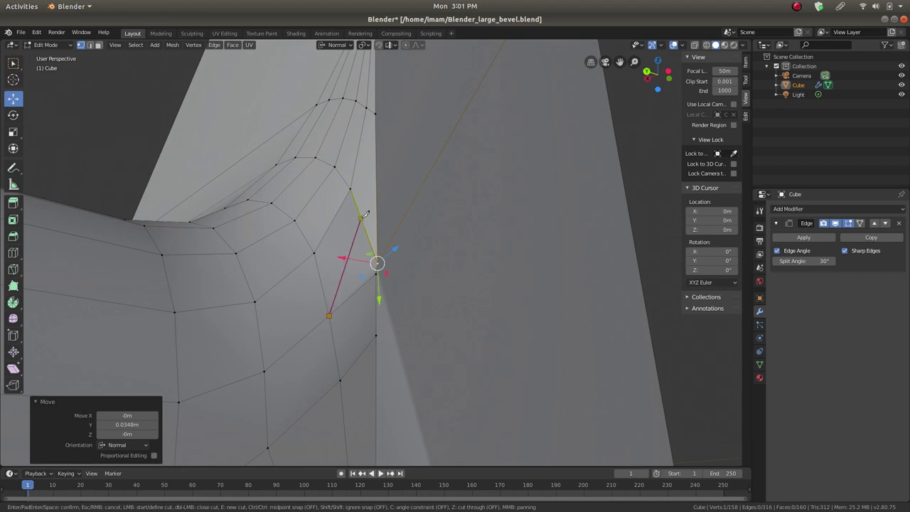
{"action": "left_click", "coordinate": [361, 221]}
{"action": "left_click", "coordinate": [375, 114]}
{"action": "key", "text": "Return"}
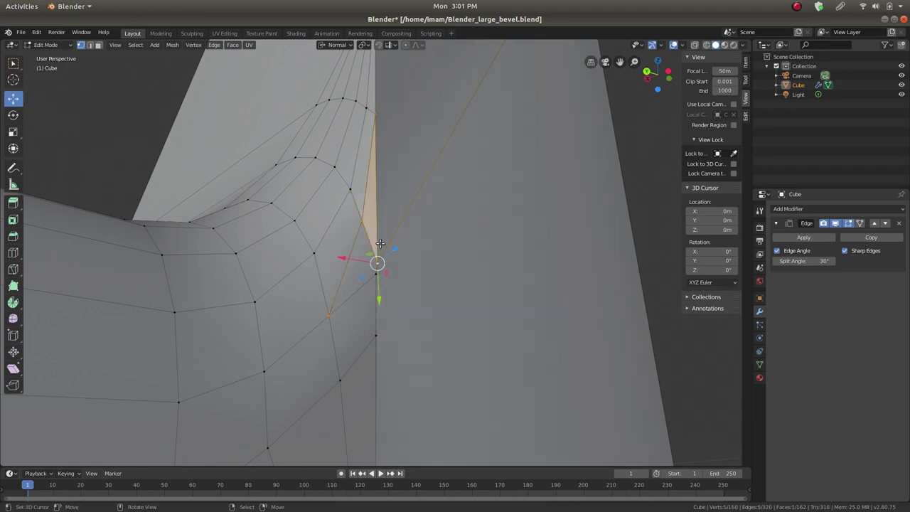
{"action": "key", "text": "Tab"}
{"action": "middle_click_drag", "start_coordinate": [379, 278], "coordinate": [370, 241]}
{"action": "key", "text": "Tab"}
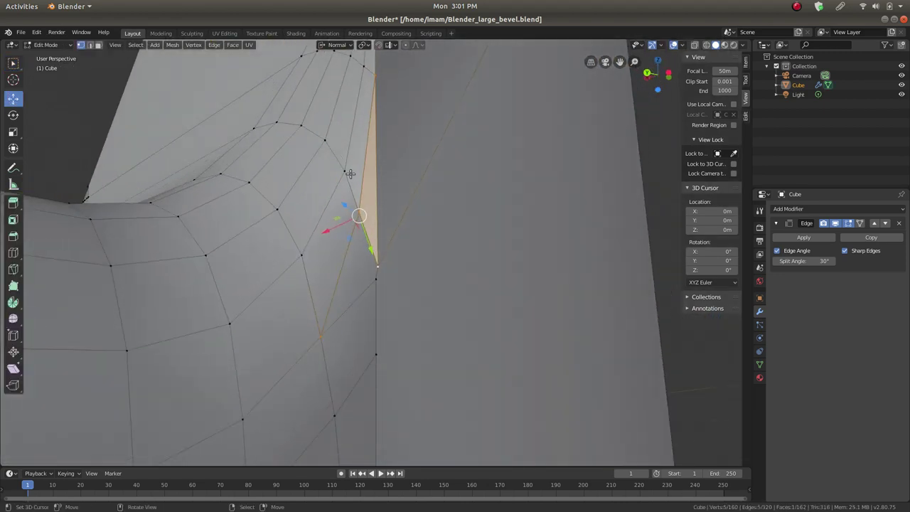
Knife-cut an edge from the fillet vertex above the new cut to the straight border
{"action": "key", "text": "k"}
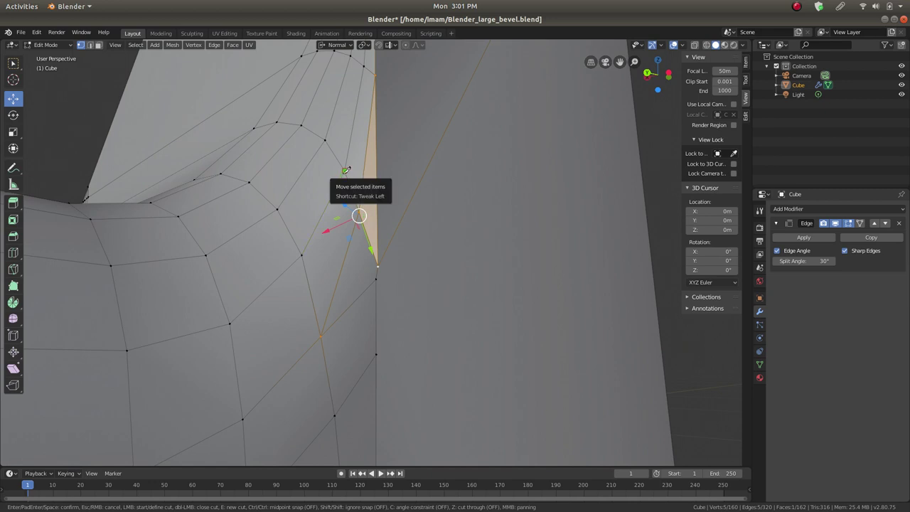
{"action": "left_click", "coordinate": [377, 216]}
{"action": "key", "text": "Return"}
Dissolve the two segments of the old diagonal edge running from the upper fillet vertex to the lowered border vertex
{"action": "left_click", "coordinate": [92, 44]}
{"action": "left_click", "coordinate": [354, 201]}
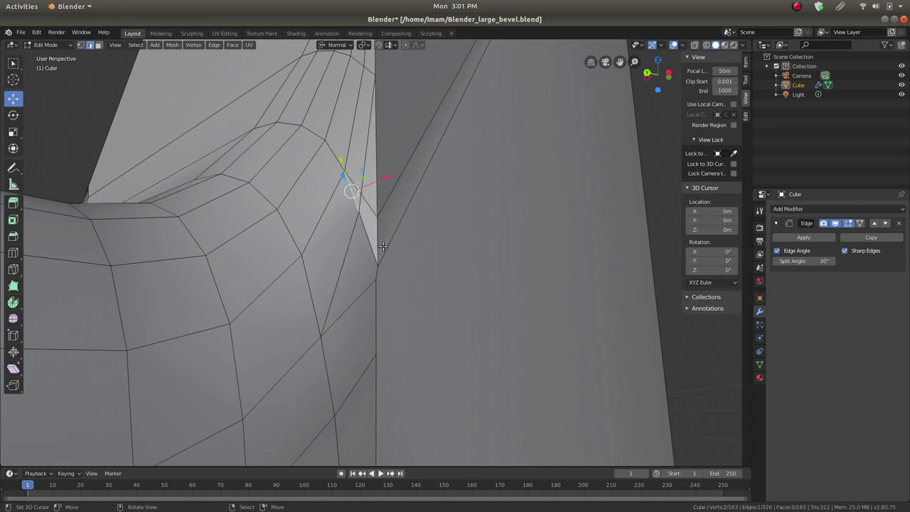
{"action": "key", "text": "x"}
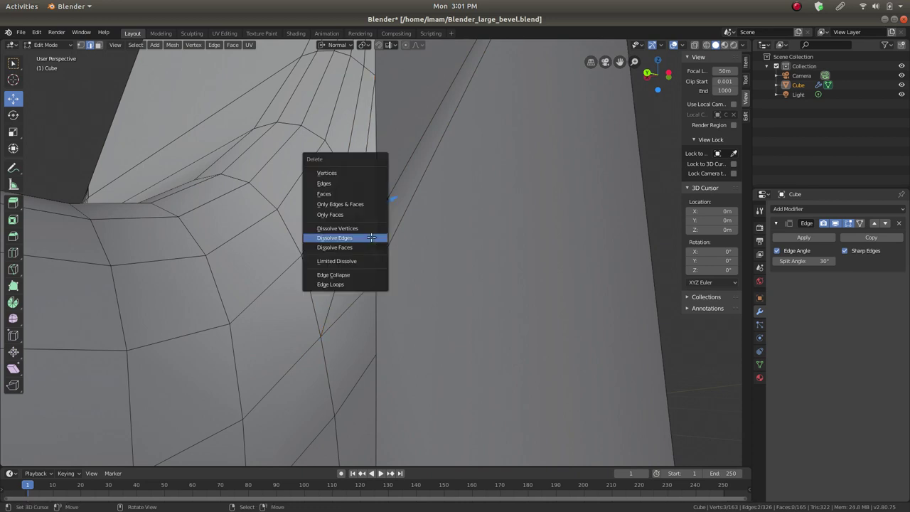
{"action": "left_click", "coordinate": [371, 239]}
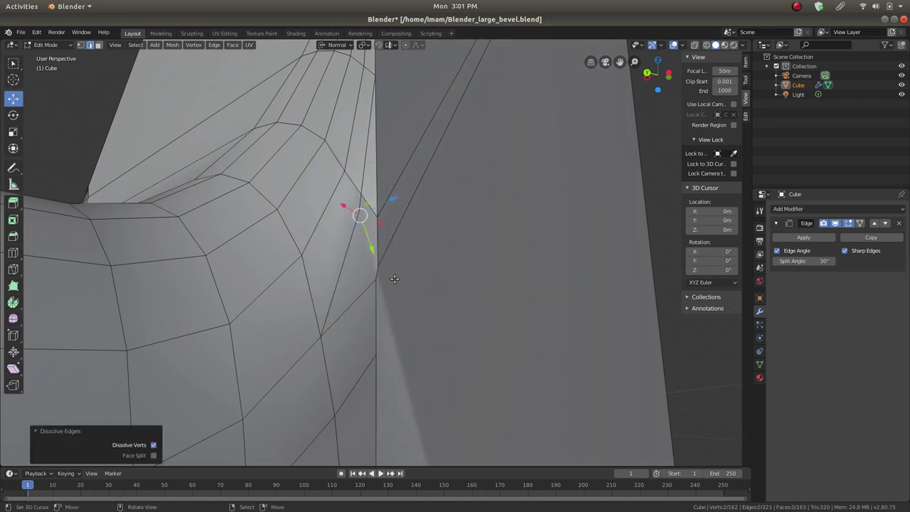
{"action": "middle_click_drag", "start_coordinate": [393, 279], "coordinate": [331, 230]}
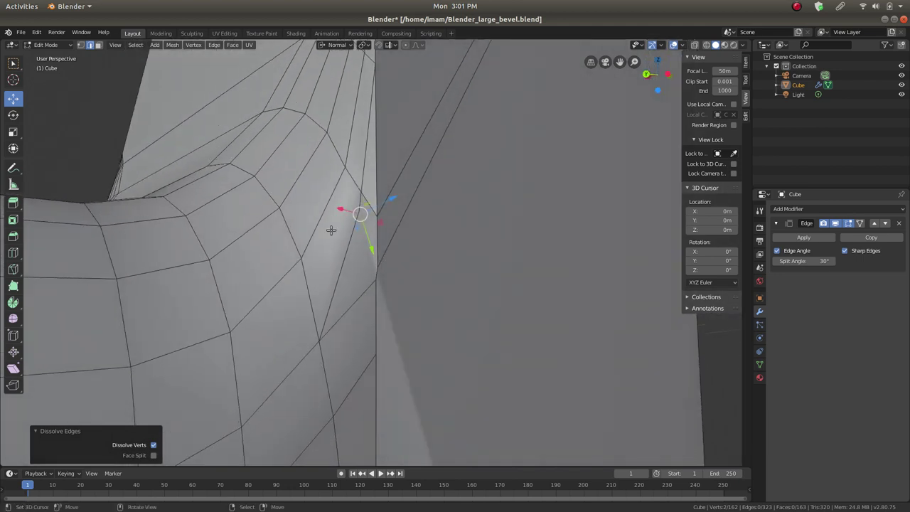
Merge the two close fillet vertices beside the border, and the two close vertices on the border, using At Last
{"action": "left_click", "coordinate": [81, 45]}
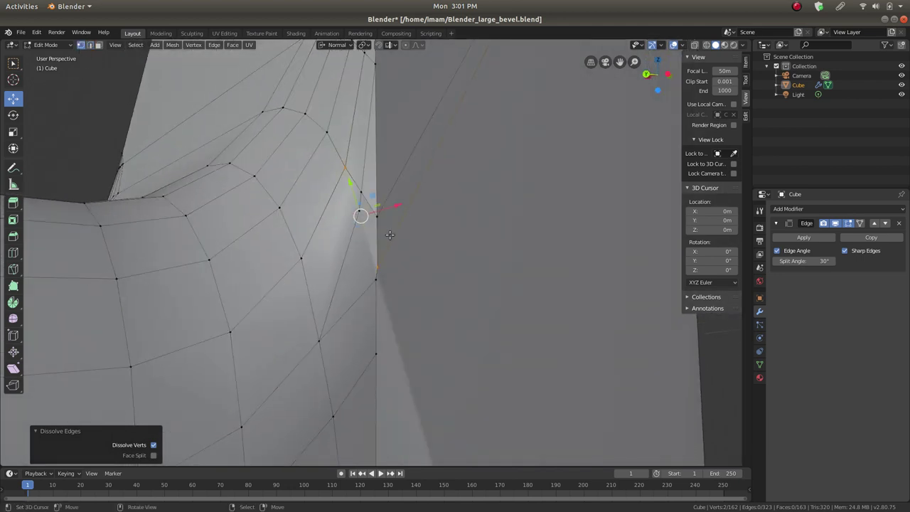
{"action": "left_click", "coordinate": [360, 194]}
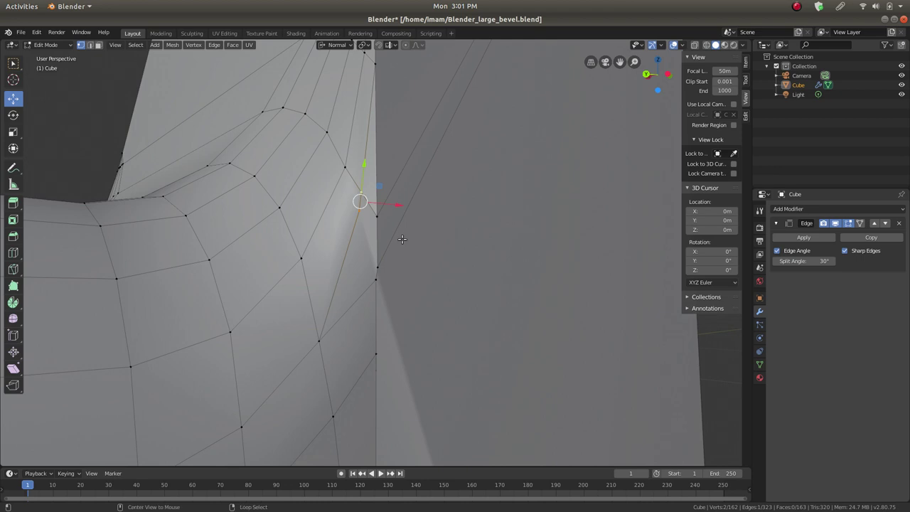
{"action": "key", "text": "alt+m"}
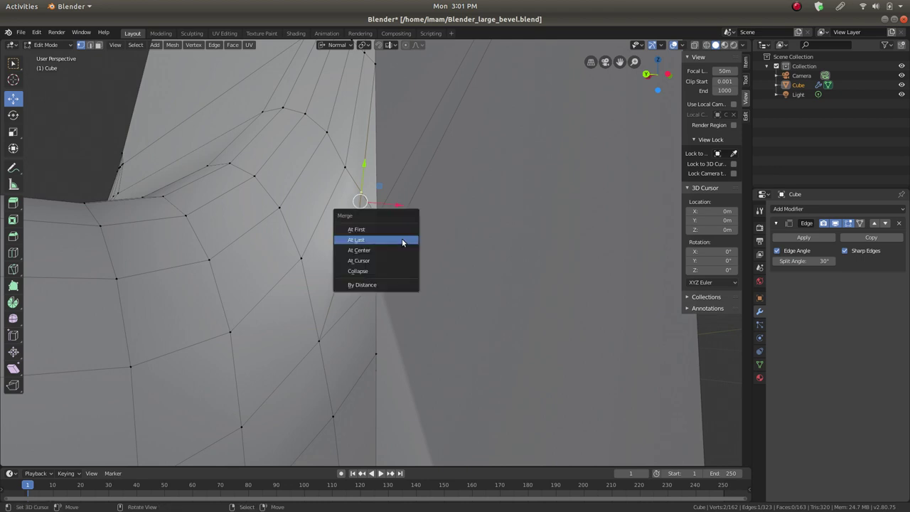
{"action": "left_click", "coordinate": [402, 240]}
{"action": "left_click", "coordinate": [377, 283]}
{"action": "left_click", "coordinate": [377, 267], "text": "shift"}
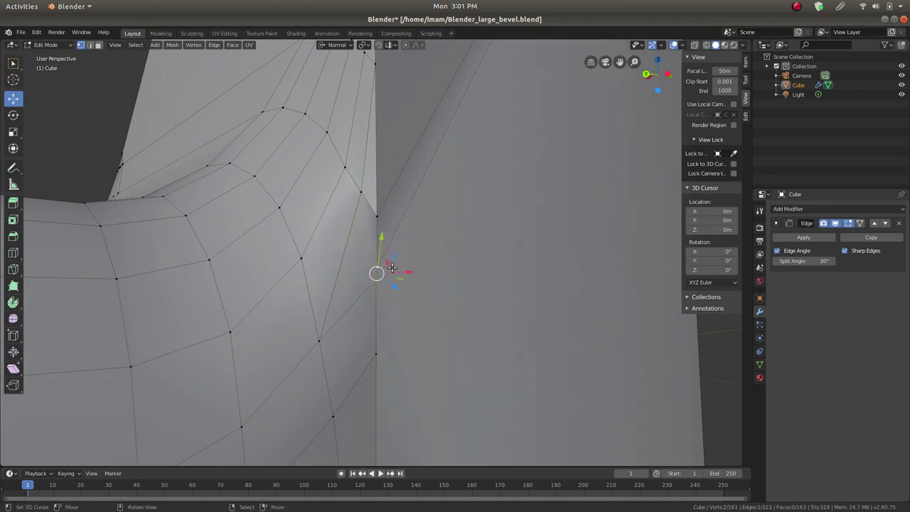
{"action": "key", "text": "alt+m"}
{"action": "left_click", "coordinate": [392, 269]}
{"action": "middle_click_drag", "start_coordinate": [390, 277], "coordinate": [351, 288]}
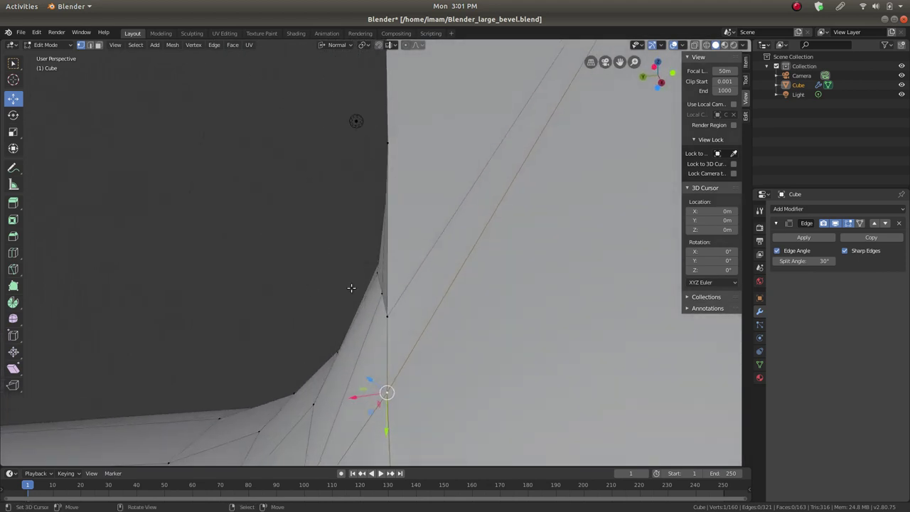
Move the merged fillet vertex beside the border slightly along its normal Z axis and check the shading in Object Mode
{"action": "left_click_drag", "start_coordinate": [356, 283], "coordinate": [348, 280]}
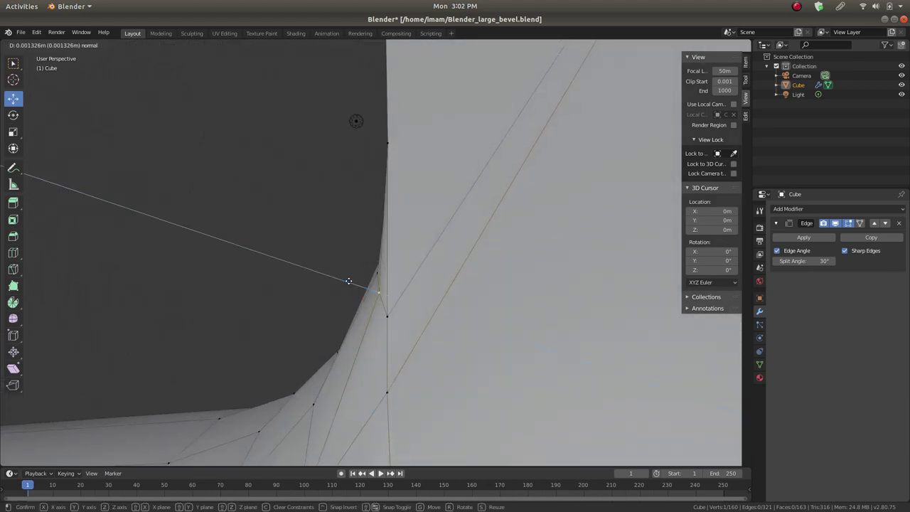
{"action": "left_click", "coordinate": [346, 280]}
{"action": "key", "text": "Tab"}
{"action": "mouse_move", "coordinate": [347, 284]}
{"action": "middle_mouse_down"}
{"action": "mouse_move", "coordinate": [342, 292]}
{"action": "mouse_move", "coordinate": [390, 306]}
{"action": "mouse_move", "coordinate": [375, 317]}
{"action": "mouse_move", "coordinate": [374, 305]}
{"action": "mouse_move", "coordinate": [317, 282]}
{"action": "mouse_move", "coordinate": [388, 327]}
{"action": "mouse_move", "coordinate": [331, 271]}
{"action": "mouse_move", "coordinate": [364, 299]}
{"action": "mouse_move", "coordinate": [302, 303]}
{"action": "mouse_move", "coordinate": [307, 311]}
{"action": "mouse_move", "coordinate": [220, 285]}
{"action": "mouse_move", "coordinate": [255, 264]}
{"action": "mouse_move", "coordinate": [227, 258]}
{"action": "mouse_move", "coordinate": [264, 285]}
{"action": "mouse_move", "coordinate": [382, 248]}
{"action": "mouse_move", "coordinate": [391, 215]}
{"action": "mouse_move", "coordinate": [326, 278]}
{"action": "mouse_move", "coordinate": [337, 272]}
{"action": "middle_mouse_up"}
{"action": "key", "text": "Tab"}
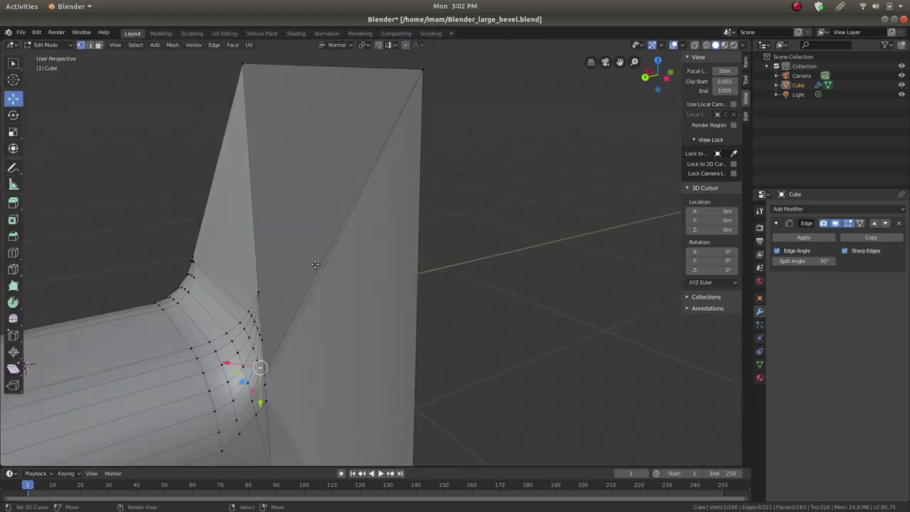
Dissolve the two long diagonal edges on the flat side face, check the result in Object Mode and save the file
{"action": "left_click", "coordinate": [95, 44]}
{"action": "left_click", "coordinate": [351, 206]}
{"action": "left_click", "coordinate": [294, 312], "text": "shift"}
{"action": "key", "text": "x"}
{"action": "left_click", "coordinate": [346, 227]}
{"action": "middle_click_drag", "start_coordinate": [346, 228], "coordinate": [329, 275]}
{"action": "key", "text": "Tab"}
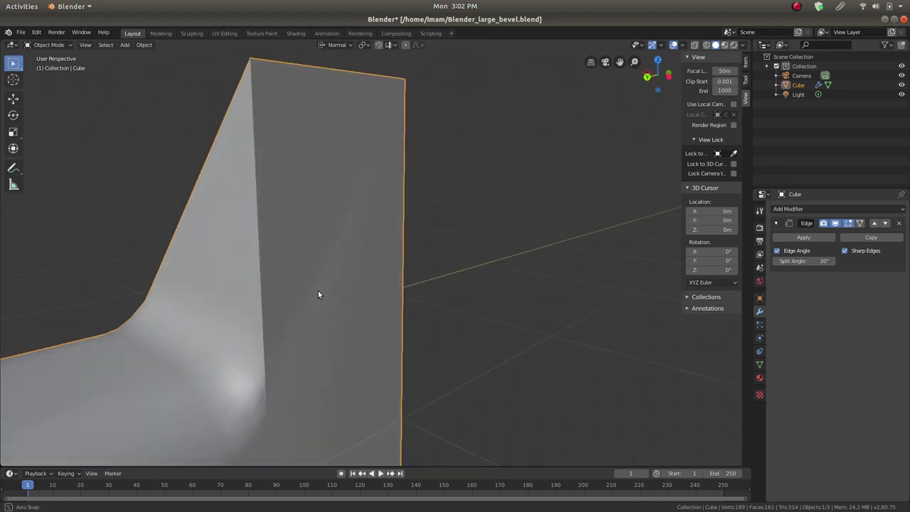
{"action": "key", "text": "ctrl+s"}
On the opposite corner, merge the two pairs of close vertices along the straight border At Last and inspect the shading in Object Mode
{"action": "key", "text": "Tab"}
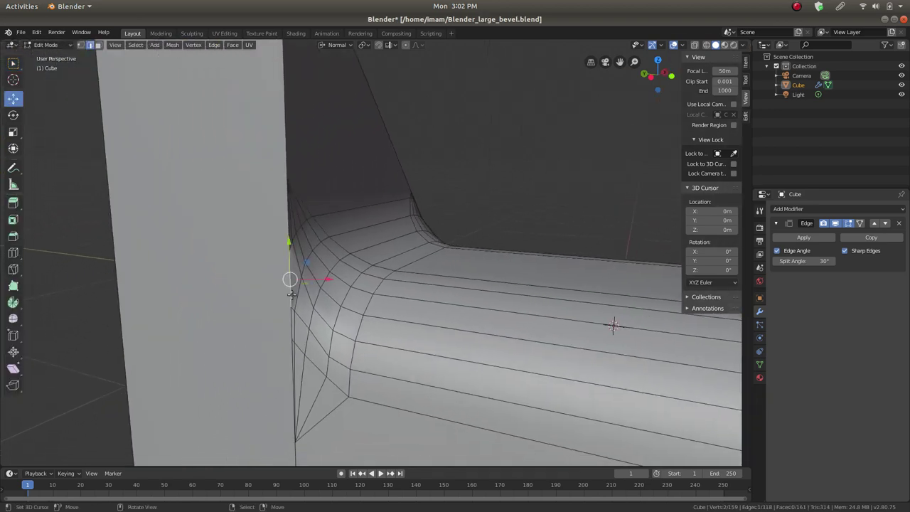
{"action": "left_click", "coordinate": [81, 45]}
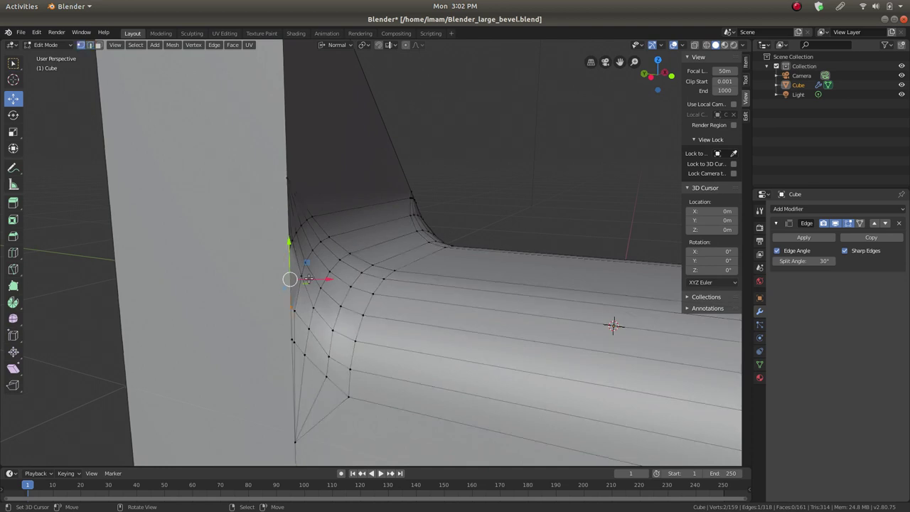
{"action": "key", "text": "KP_Decimal"}
{"action": "middle_click_drag", "start_coordinate": [406, 295], "coordinate": [386, 228]}
{"action": "scroll", "coordinate": [377, 253], "scroll_direction": "down", "scroll_amount": 5}
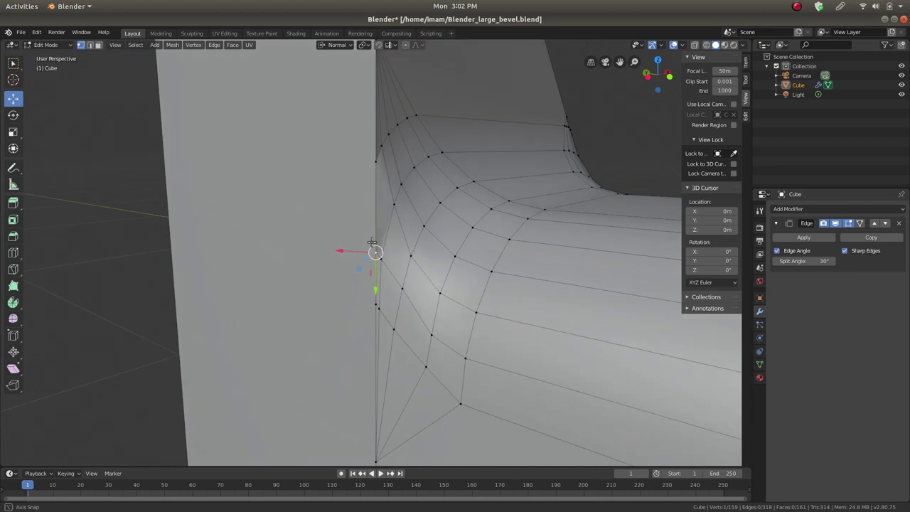
{"action": "key", "text": "alt+m"}
{"action": "left_click", "coordinate": [402, 273]}
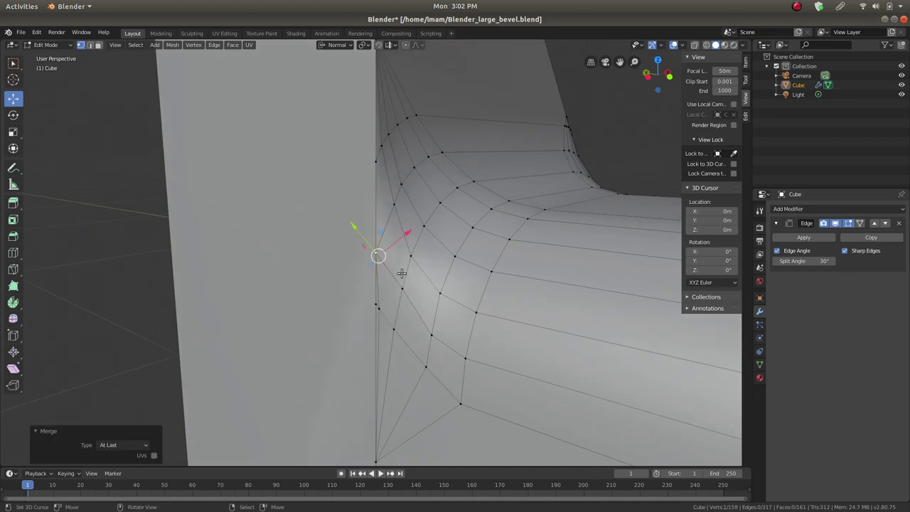
{"action": "right_click", "coordinate": [378, 308], "text": "shift"}
{"action": "key", "text": "alt+m"}
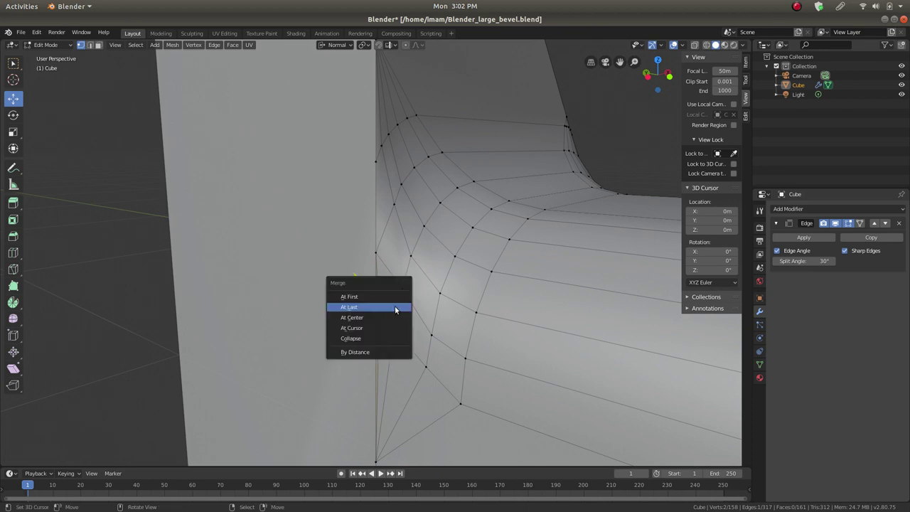
{"action": "left_click", "coordinate": [403, 306]}
{"action": "key", "text": "Tab"}
{"action": "scroll", "coordinate": [432, 233], "scroll_direction": "down", "scroll_amount": 3}
{"action": "middle_click_drag", "start_coordinate": [433, 229], "coordinate": [334, 256]}
Vertex-slide the fillet vertex beside the opposite corner's border a short way along its edge
{"action": "key", "text": "Tab"}
{"action": "scroll", "coordinate": [377, 233], "scroll_direction": "down", "scroll_amount": 3}
{"action": "scroll", "coordinate": [398, 234], "scroll_direction": "up", "scroll_amount": 5}
{"action": "middle_click_drag", "start_coordinate": [387, 277], "coordinate": [315, 292]}
{"action": "key", "text": "shift+v"}
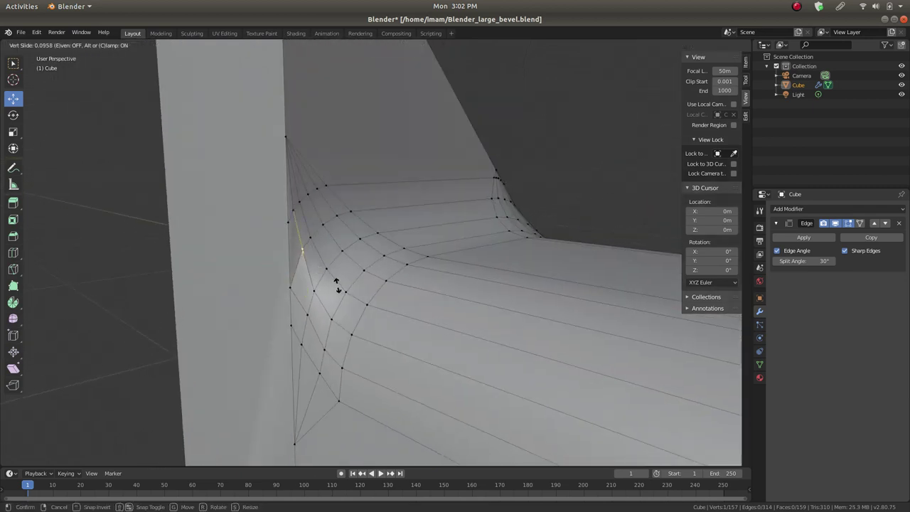
{"action": "left_click", "coordinate": [337, 283]}
Try to move the slid fillet vertex along its normal Y axis and undo the move
{"action": "scroll", "coordinate": [311, 243], "scroll_direction": "up", "scroll_amount": 2}
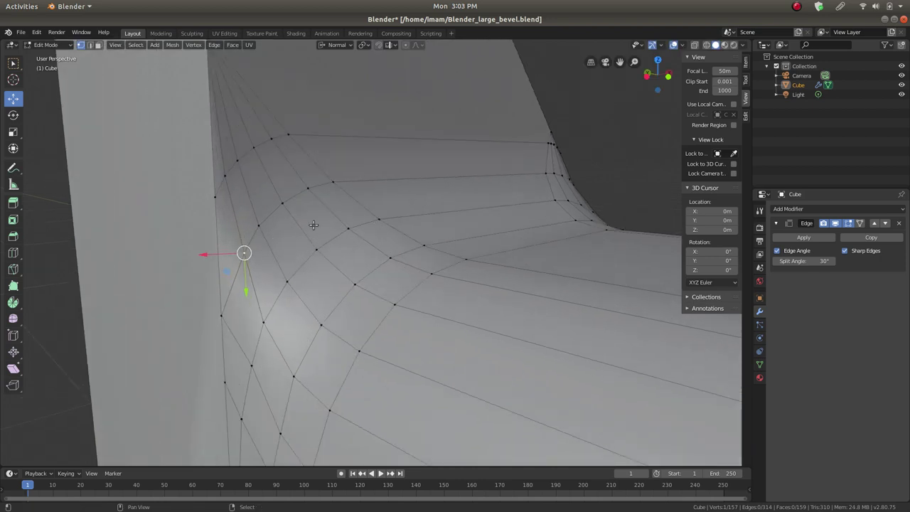
{"action": "middle_click_drag", "start_coordinate": [317, 427], "coordinate": [365, 204]}
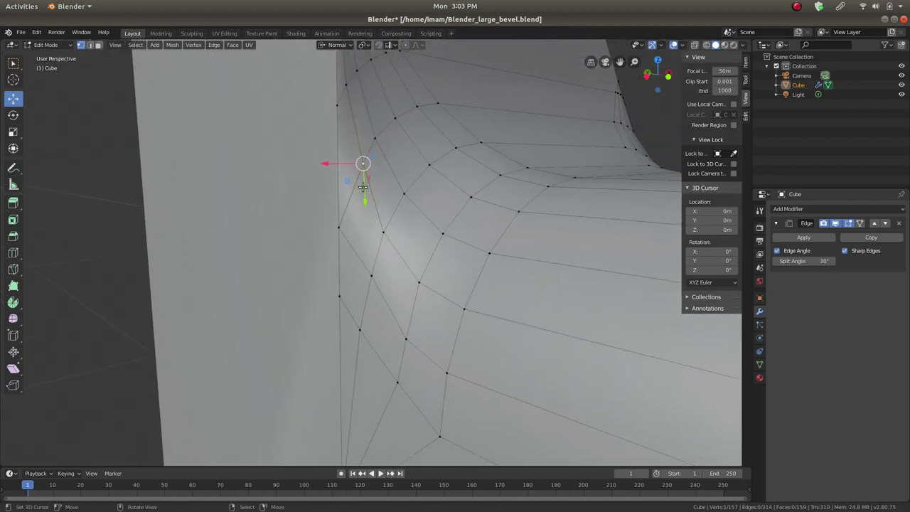
{"action": "key", "text": "g"}
{"action": "key", "text": "z"}
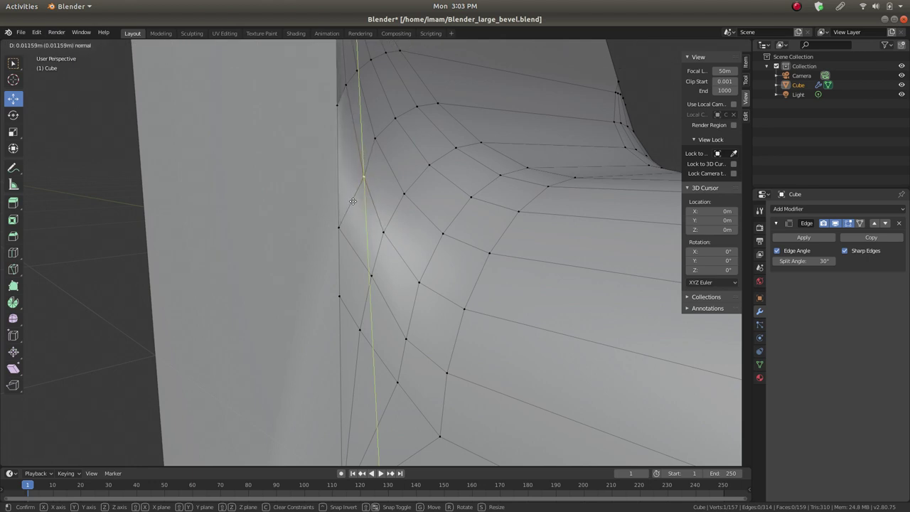
{"action": "left_click", "coordinate": [361, 181]}
{"action": "key", "text": "ctrl+z"}
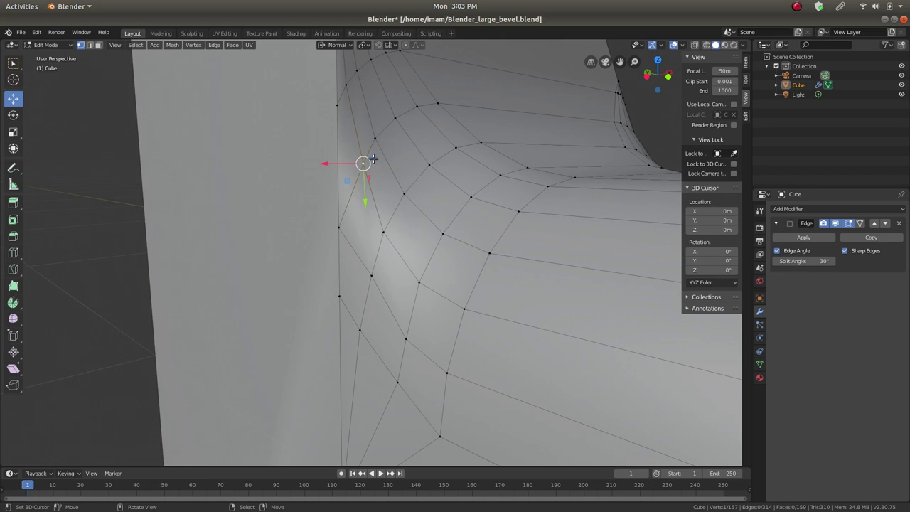
Try to move the slid fillet vertex along its normal Z axis and undo the move
{"action": "key", "text": "g"}
{"action": "key", "text": "z"}
{"action": "left_click", "coordinate": [365, 159]}
{"action": "key", "text": "ctrl+z"}
Examine the shading around the corner and across the whole notch in Object Mode, then return to editing the corner's mesh
{"action": "scroll", "coordinate": [390, 264], "scroll_direction": "down", "scroll_amount": 3}
{"action": "key", "text": "Tab"}
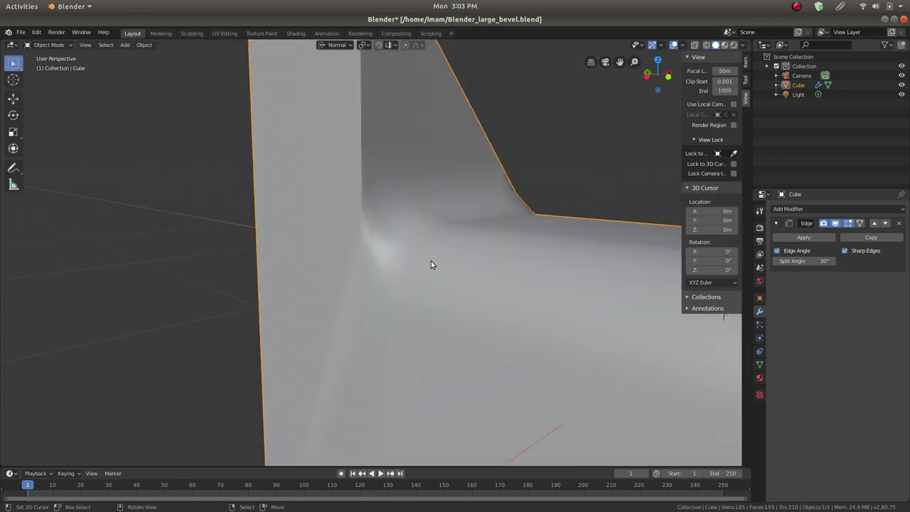
{"action": "scroll", "coordinate": [431, 260], "scroll_direction": "down", "scroll_amount": 4}
{"action": "middle_click_drag", "start_coordinate": [434, 285], "coordinate": [363, 274]}
{"action": "scroll", "coordinate": [278, 265], "scroll_direction": "down", "scroll_amount": 3}
{"action": "scroll", "coordinate": [361, 310], "scroll_direction": "up", "scroll_amount": 5}
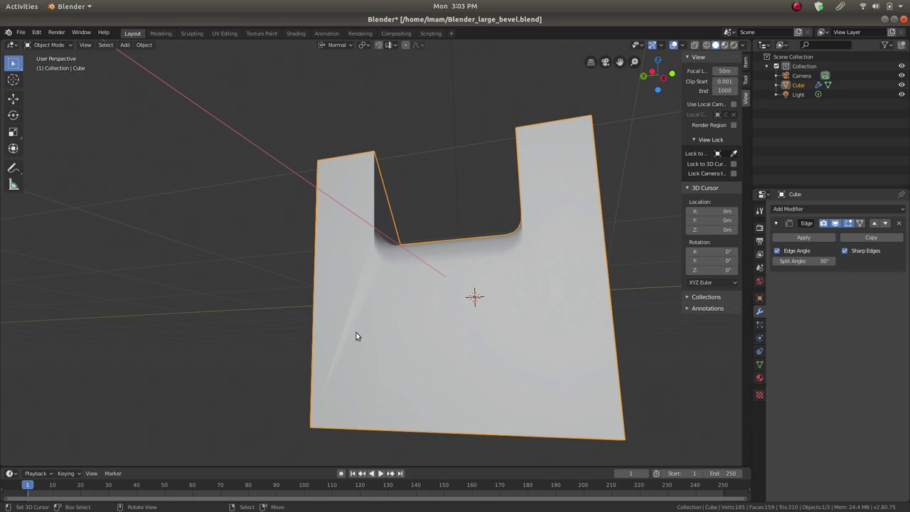
{"action": "scroll", "coordinate": [369, 306], "scroll_direction": "up", "scroll_amount": 5}
{"action": "key", "text": "Tab"}
{"action": "mouse_move", "coordinate": [372, 240]}
{"action": "middle_mouse_down"}
{"action": "mouse_move", "coordinate": [364, 237]}
{"action": "mouse_move", "coordinate": [378, 256]}
{"action": "middle_mouse_up"}
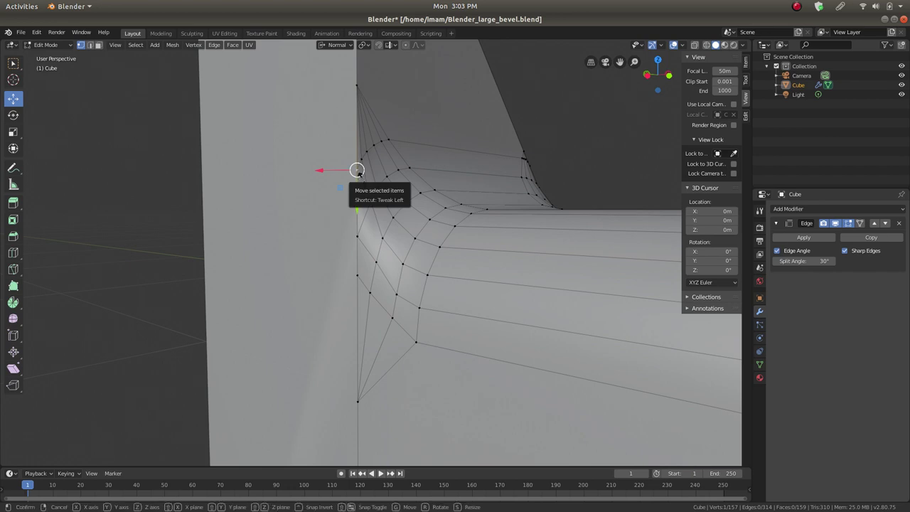
Select the whole mesh and merge its vertices by distance with a 0.0001 m threshold
{"action": "key", "text": "s"}
{"action": "left_click", "coordinate": [404, 209]}
{"action": "key", "text": "s"}
{"action": "left_click", "coordinate": [415, 224]}
{"action": "key", "text": "a"}
{"action": "key", "text": "ctrl+v"}
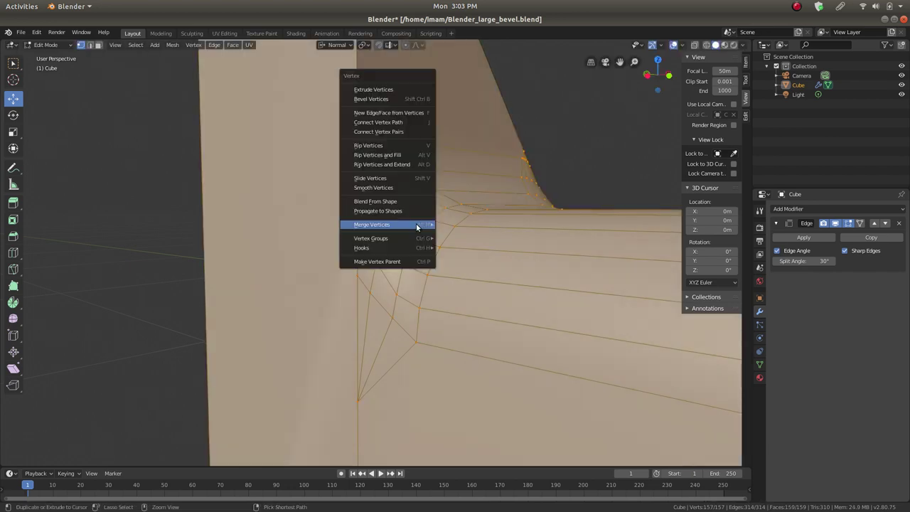
{"action": "mouse_move", "coordinate": [402, 224]}
{"action": "left_click", "coordinate": [481, 278]}
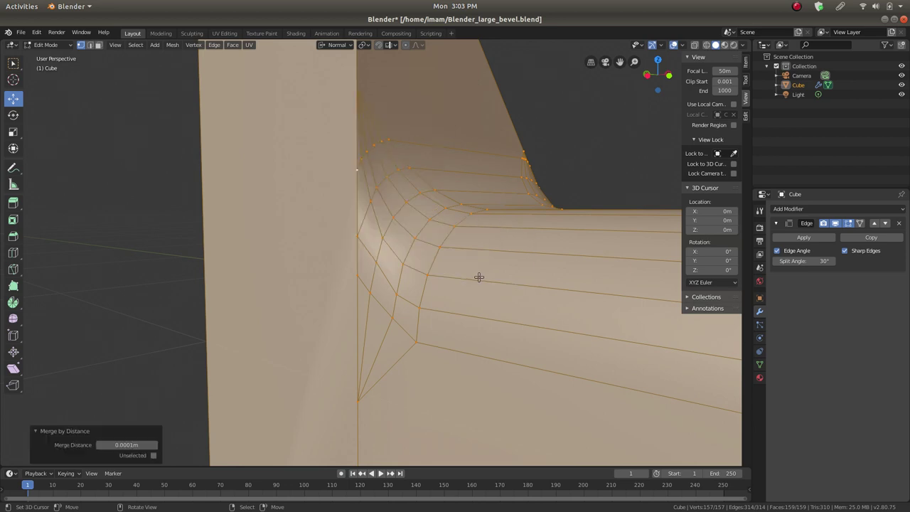
Vertex-slide the straight border's vertex beside the fillet highlight upward along the border by a factor of about 0.381
{"action": "scroll", "coordinate": [373, 197], "scroll_direction": "up", "scroll_amount": 2}
{"action": "left_click", "coordinate": [343, 222]}
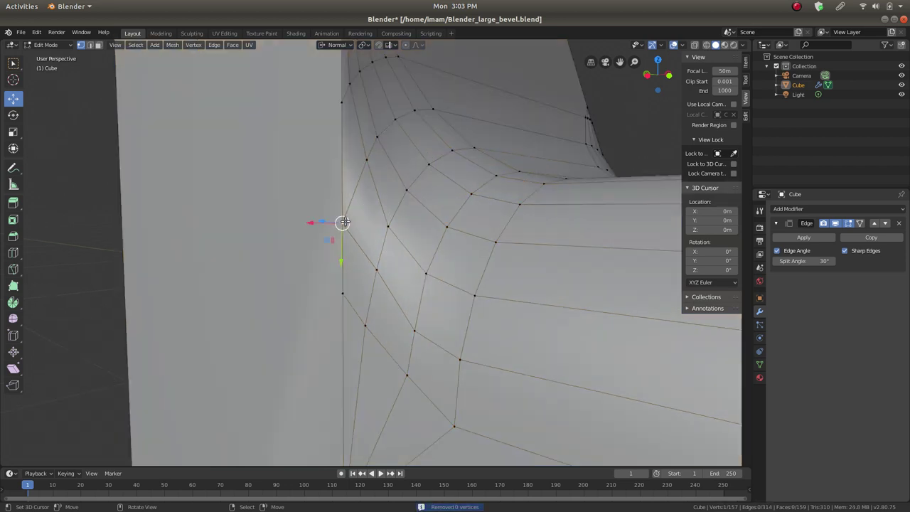
{"action": "key", "text": "g"}
{"action": "key", "text": "g"}
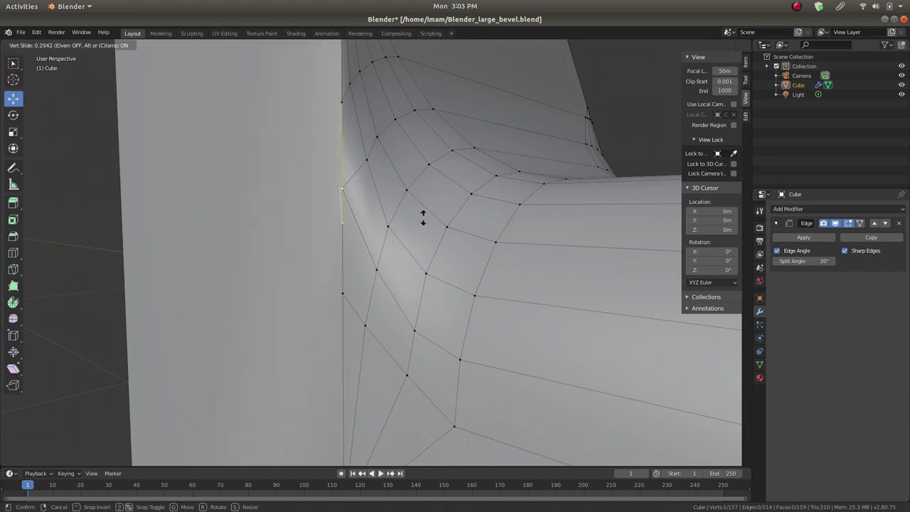
{"action": "left_click", "coordinate": [419, 205]}
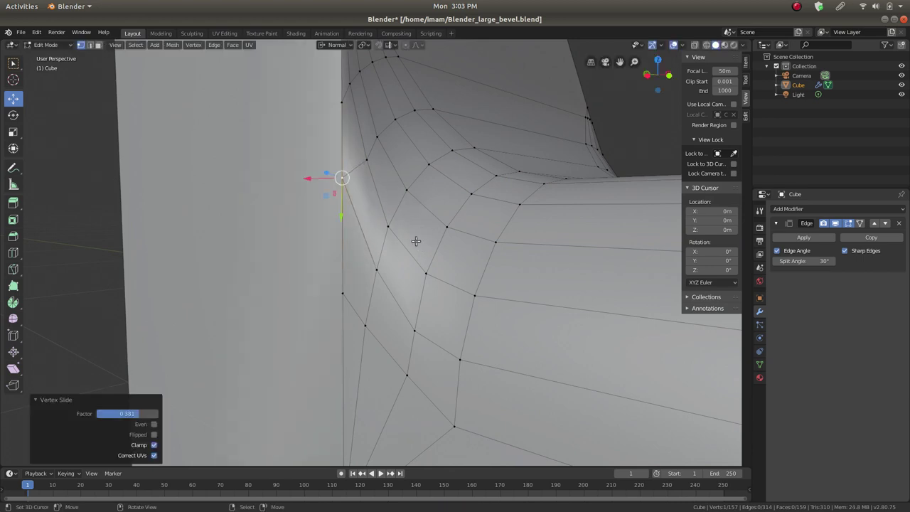
Check the shading in Object Mode and vertex-slide the fillet vertex beside the border upward by a factor of about 0.134
{"action": "key", "text": "Tab"}
{"action": "scroll", "coordinate": [420, 239], "scroll_direction": "down", "scroll_amount": 5}
{"action": "middle_click_drag", "start_coordinate": [423, 241], "coordinate": [443, 260]}
{"action": "scroll", "coordinate": [364, 244], "scroll_direction": "up", "scroll_amount": 3}
{"action": "key", "text": "Tab"}
{"action": "scroll", "coordinate": [405, 220], "scroll_direction": "up", "scroll_amount": 4}
{"action": "middle_click_drag", "start_coordinate": [404, 220], "coordinate": [384, 210]}
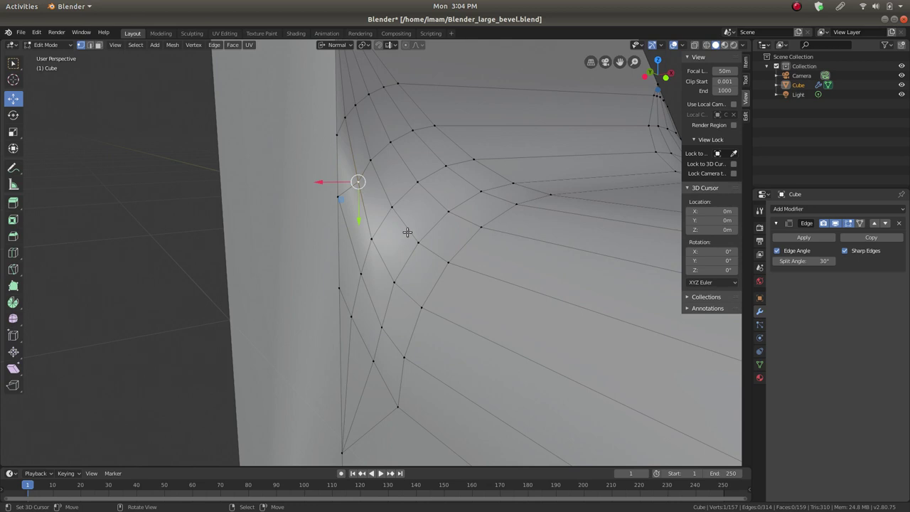
{"action": "key", "text": "shift+v"}
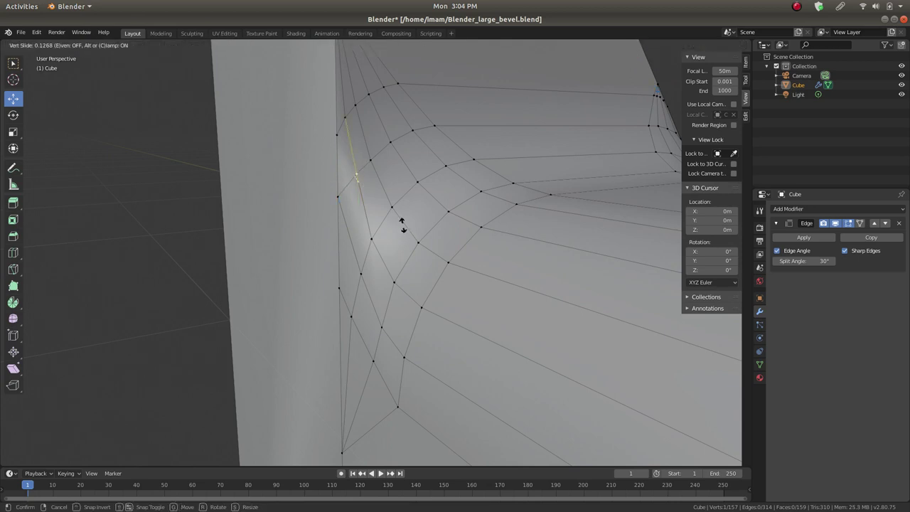
{"action": "left_click", "coordinate": [402, 226]}
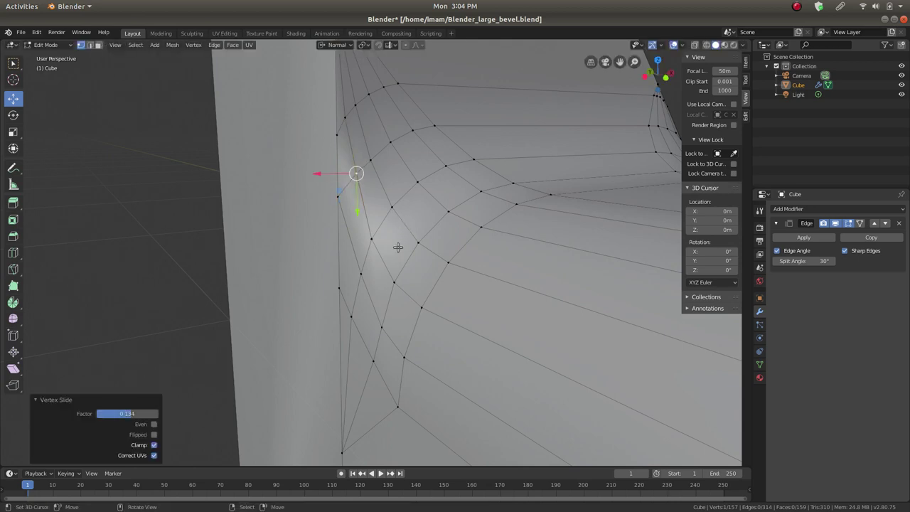
Insert a loop cut running around the fillet from corner to corner below its second row of vertices, and check it in Object Mode
{"action": "left_click", "coordinate": [340, 288]}
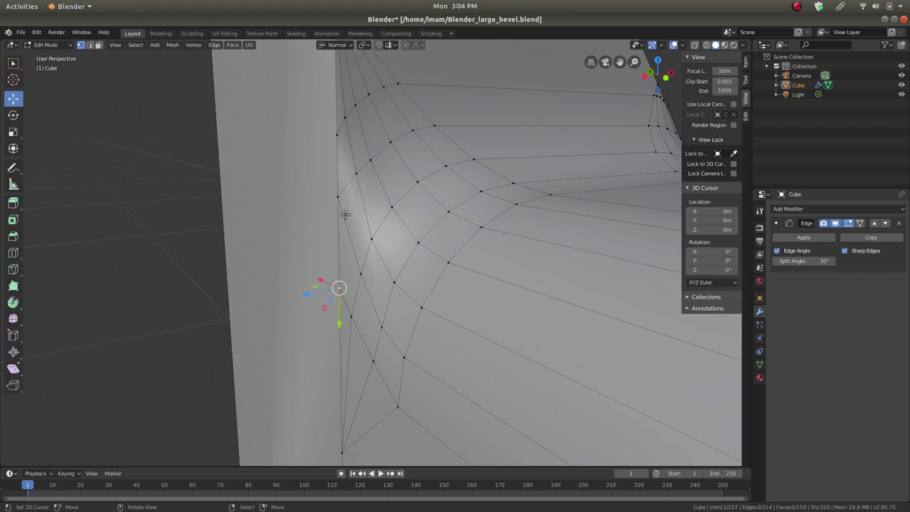
{"action": "key", "text": "ctrl+r"}
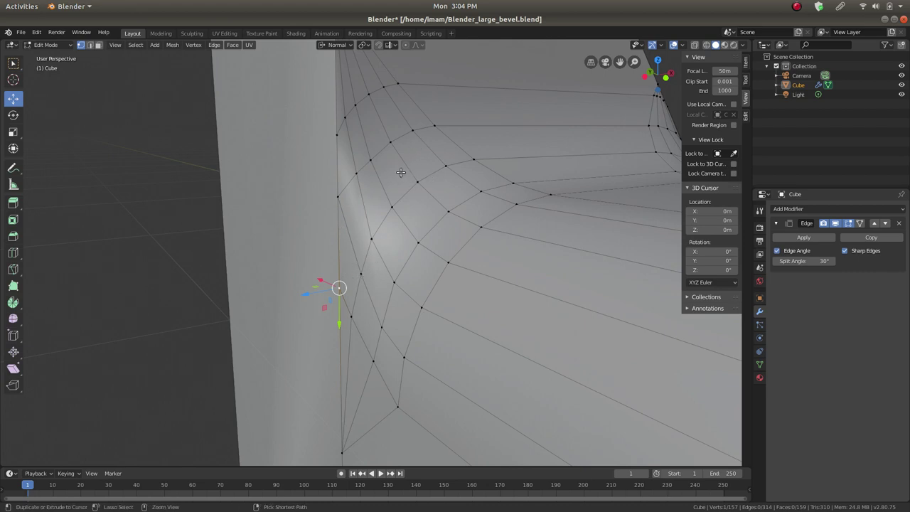
{"action": "left_click", "coordinate": [398, 164]}
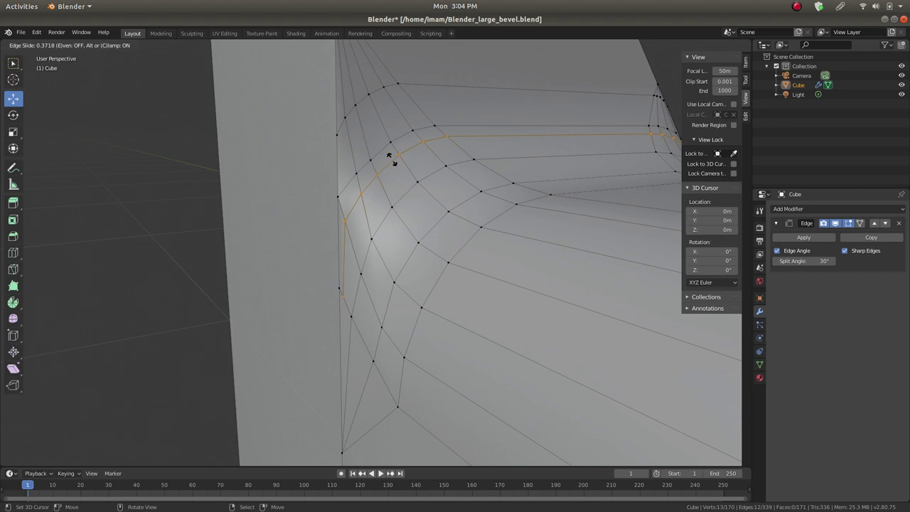
{"action": "left_click", "coordinate": [395, 166]}
{"action": "middle_click_drag", "start_coordinate": [395, 167], "coordinate": [471, 200]}
{"action": "key", "text": "Tab"}
{"action": "key", "text": "Tab"}
Connect the new loop's end vertex to the lower border vertex on both corners with joining edges
{"action": "left_click", "coordinate": [366, 276]}
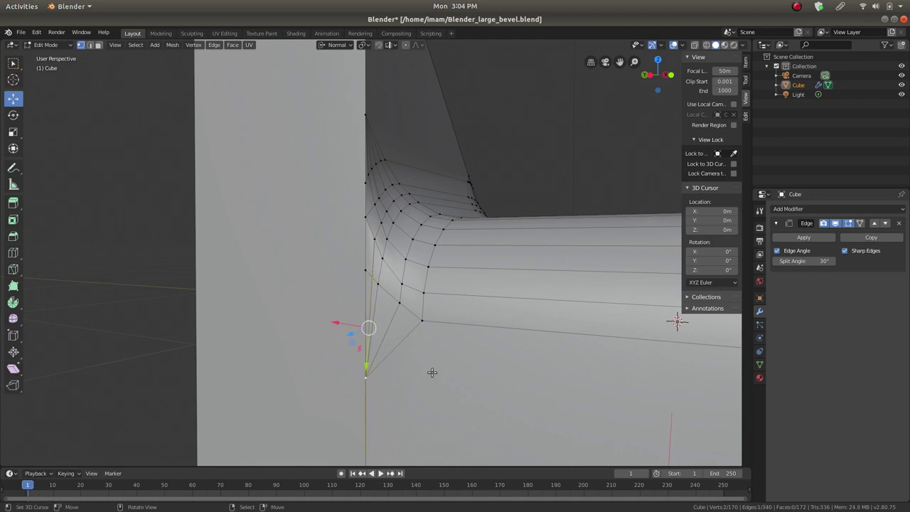
{"action": "middle_click_drag", "start_coordinate": [551, 200], "coordinate": [437, 226]}
{"action": "left_click", "coordinate": [442, 267]}
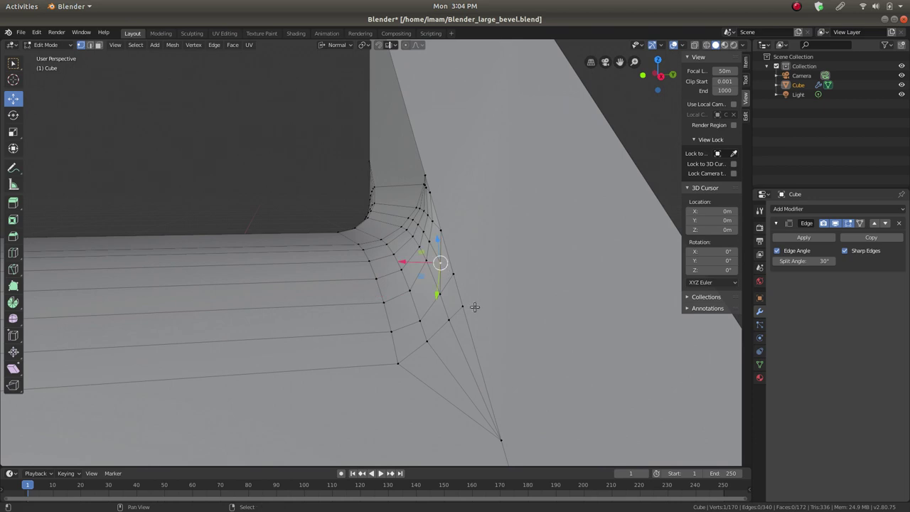
{"action": "middle_click_drag", "start_coordinate": [475, 307], "coordinate": [451, 290], "text": "shift"}
{"action": "left_click", "coordinate": [444, 355], "text": "ctrl"}
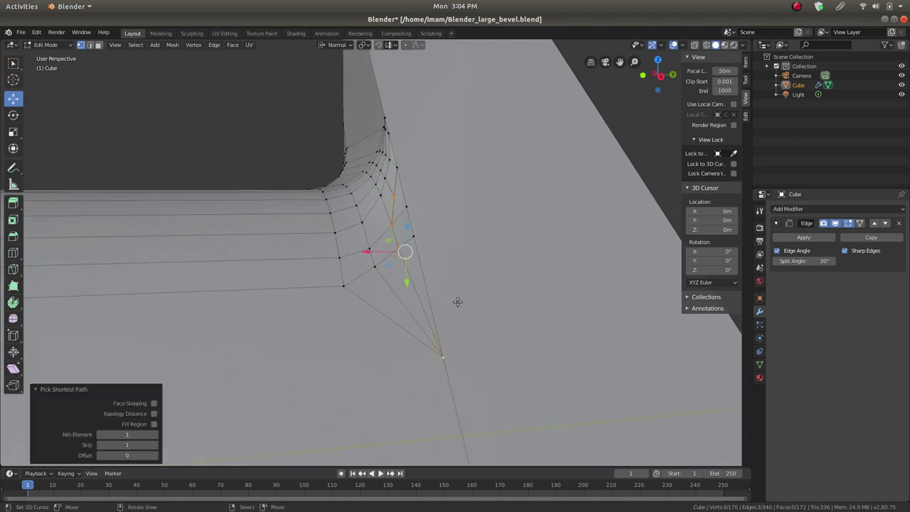
{"action": "key", "text": "j"}
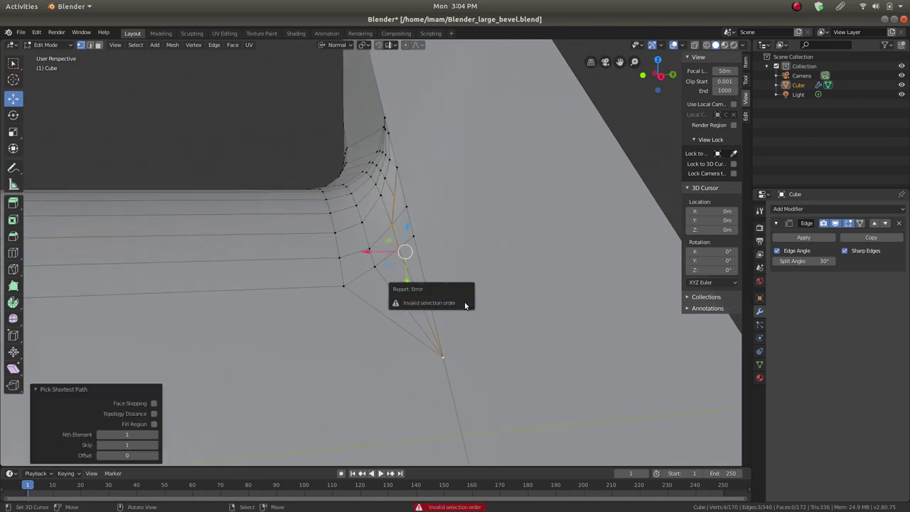
{"action": "left_click", "coordinate": [393, 198]}
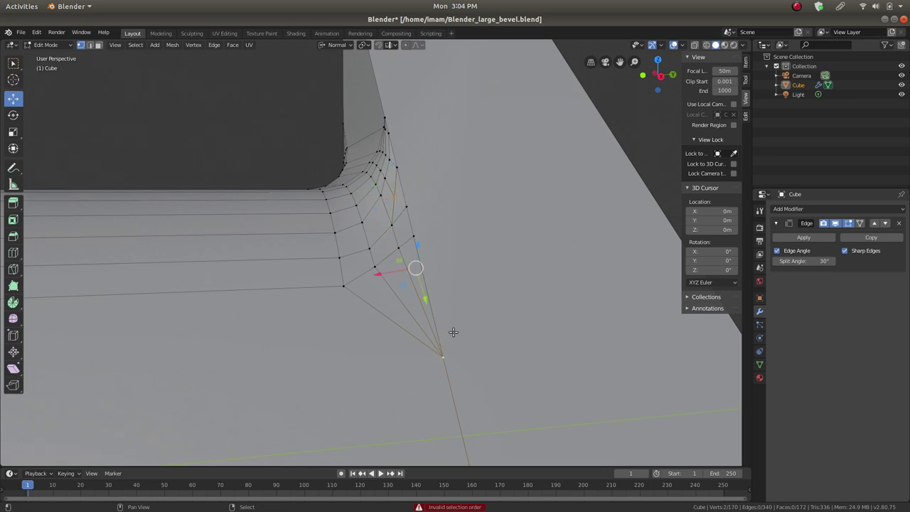
{"action": "middle_click_drag", "start_coordinate": [405, 214], "coordinate": [374, 195], "text": "shift"}
{"action": "key", "text": "2"}
{"action": "left_click", "coordinate": [338, 172]}
{"action": "middle_click_drag", "start_coordinate": [338, 174], "coordinate": [362, 186]}
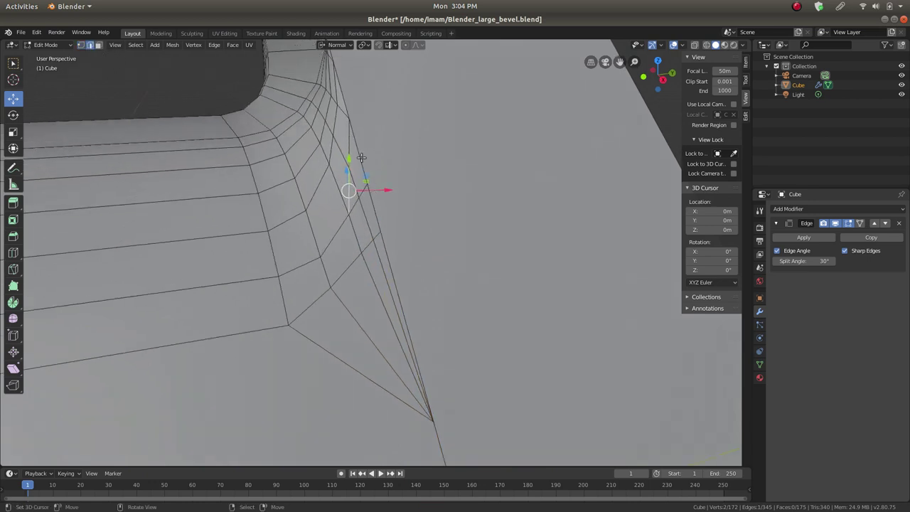
After checking the shading, nudge the new loop's lower fillet vertex along its normal Y axis about -0.0014 m and X axis about 0.005 m
{"action": "key", "text": "Tab"}
{"action": "scroll", "coordinate": [383, 212], "scroll_direction": "down", "scroll_amount": 8}
{"action": "middle_click_drag", "start_coordinate": [398, 237], "coordinate": [556, 219]}
{"action": "scroll", "coordinate": [412, 223], "scroll_direction": "up", "scroll_amount": 4}
{"action": "middle_click_drag", "start_coordinate": [463, 197], "coordinate": [401, 234]}
{"action": "key", "text": "Tab"}
{"action": "left_click", "coordinate": [81, 45]}
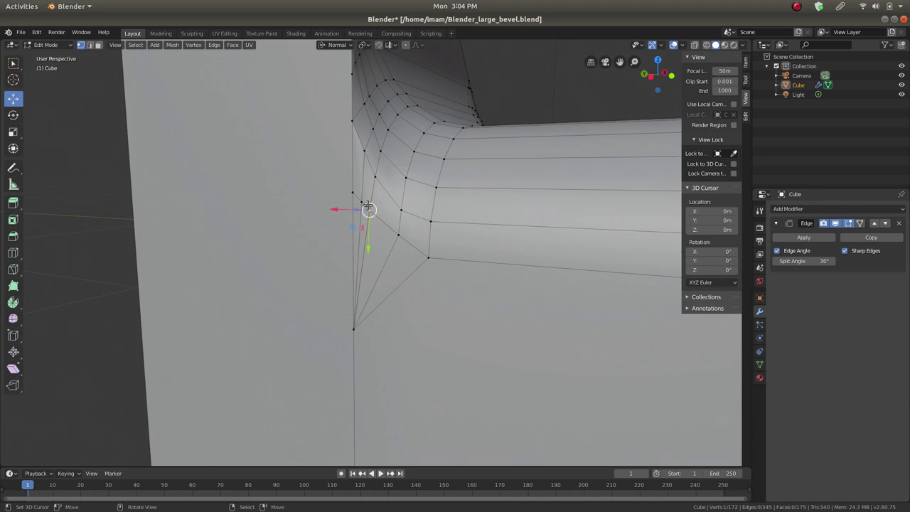
{"action": "left_click_drag", "start_coordinate": [362, 232], "coordinate": [361, 233]}
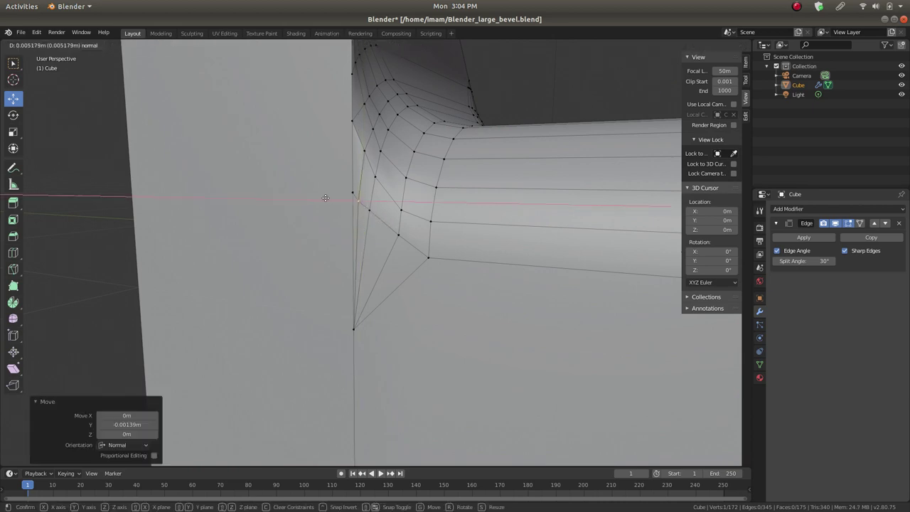
Inspect the notch's shading from several sides in Object Mode and save the file
{"action": "key", "text": "Tab"}
{"action": "scroll", "coordinate": [434, 250], "scroll_direction": "down", "scroll_amount": 3}
{"action": "scroll", "coordinate": [434, 247], "scroll_direction": "down", "scroll_amount": 2}
{"action": "middle_click_drag", "start_coordinate": [436, 246], "coordinate": [266, 263]}
{"action": "scroll", "coordinate": [285, 267], "scroll_direction": "down", "scroll_amount": 2}
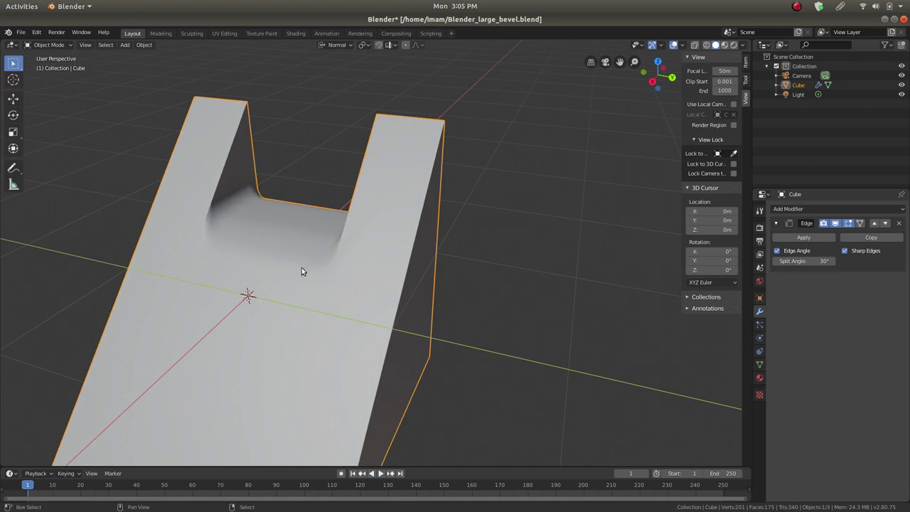
{"action": "scroll", "coordinate": [355, 253], "scroll_direction": "down", "scroll_amount": 2}
{"action": "key", "text": "ctrl+s"}
{"action": "scroll", "coordinate": [391, 253], "scroll_direction": "down", "scroll_amount": 2}
In the rendered camera view, set the cube material's Base Color to magenta-pink, Metallic to 0.308, Specular to 0.258 and Roughness to 0.367
{"action": "key", "text": "KP_0"}
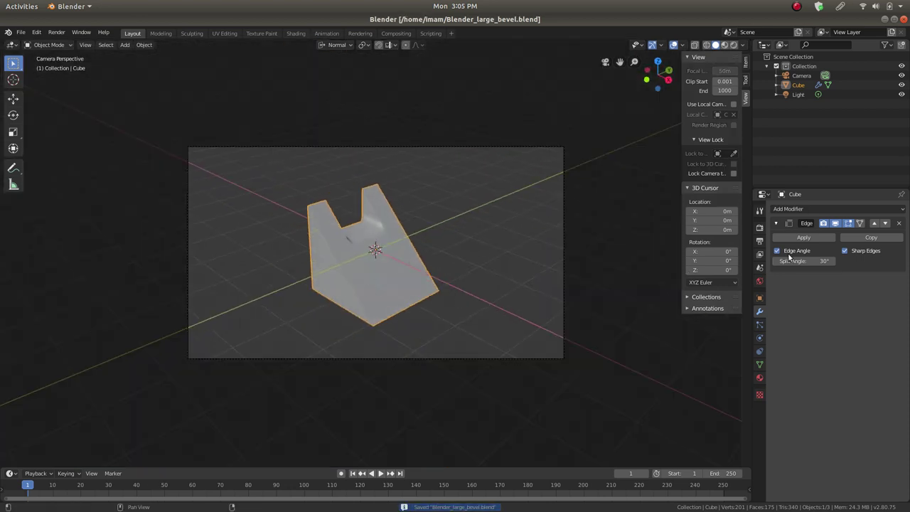
{"action": "left_click", "coordinate": [759, 364]}
{"action": "left_click", "coordinate": [759, 377]}
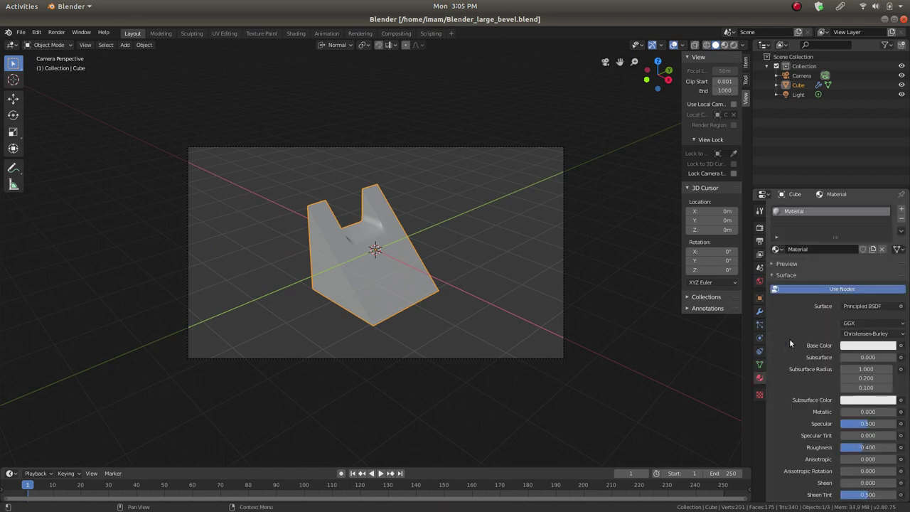
{"action": "left_click", "coordinate": [851, 348]}
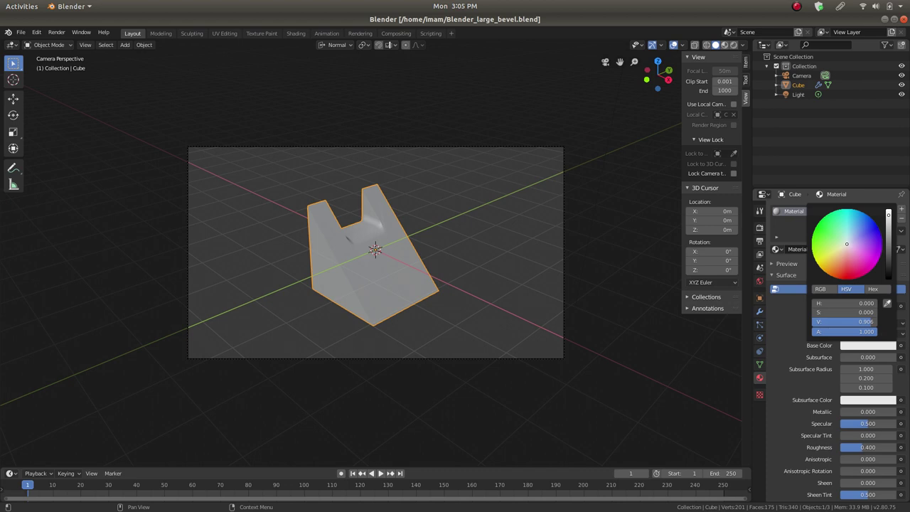
{"action": "left_click", "coordinate": [875, 263]}
{"action": "left_click", "coordinate": [724, 45]}
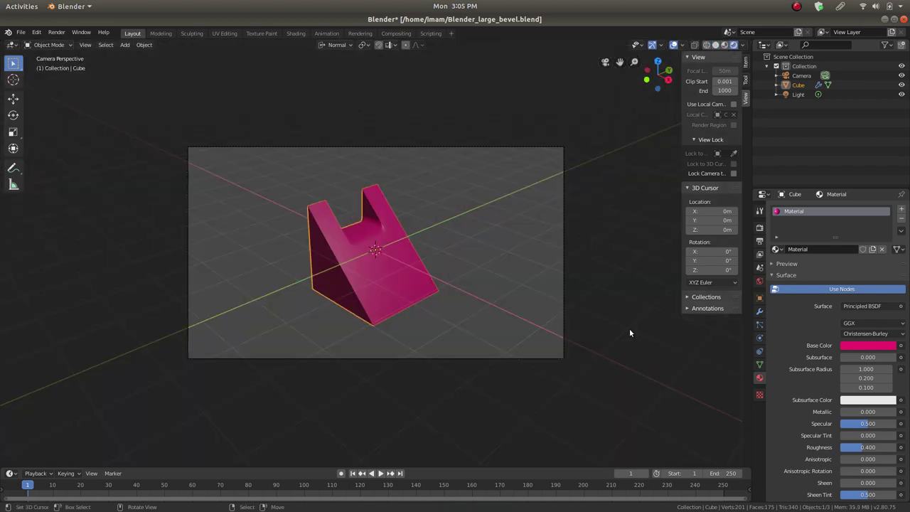
{"action": "scroll", "coordinate": [881, 426], "scroll_direction": "down", "scroll_amount": 3}
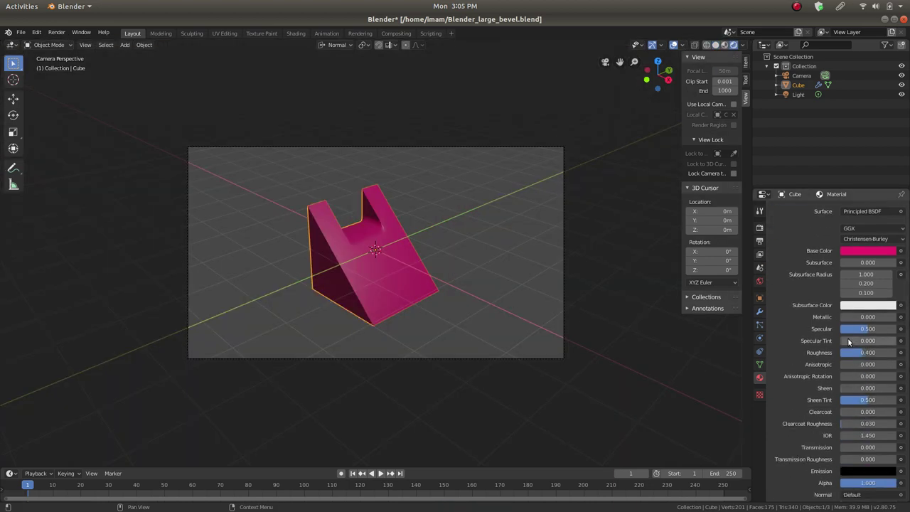
{"action": "mouse_move", "coordinate": [849, 317]}
{"action": "left_mouse_down"}
{"action": "mouse_move", "coordinate": [858, 317]}
{"action": "mouse_move", "coordinate": [847, 352]}
{"action": "mouse_move", "coordinate": [863, 351]}
{"action": "mouse_move", "coordinate": [847, 352]}
{"action": "mouse_move", "coordinate": [874, 351]}
{"action": "left_mouse_up"}
Render the camera view as a still image, close the render result and save the file
{"action": "left_click", "coordinate": [56, 32]}
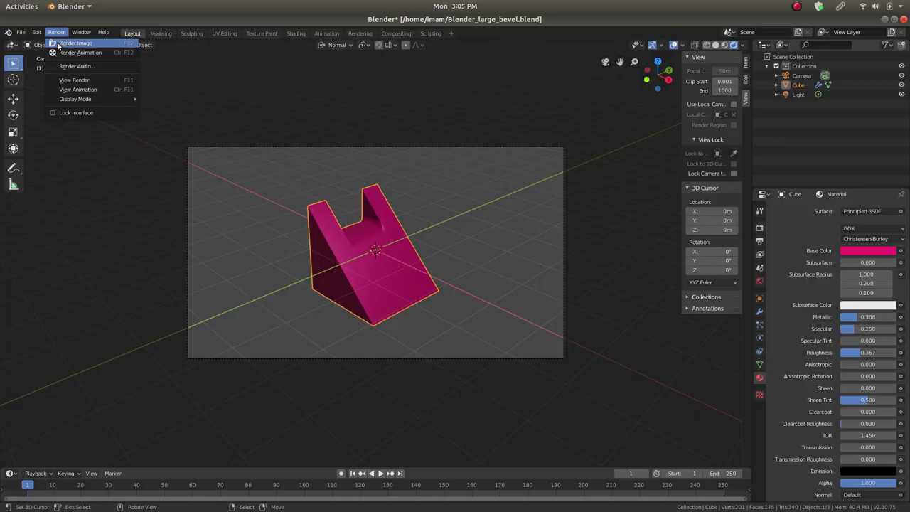
{"action": "left_click", "coordinate": [64, 44]}
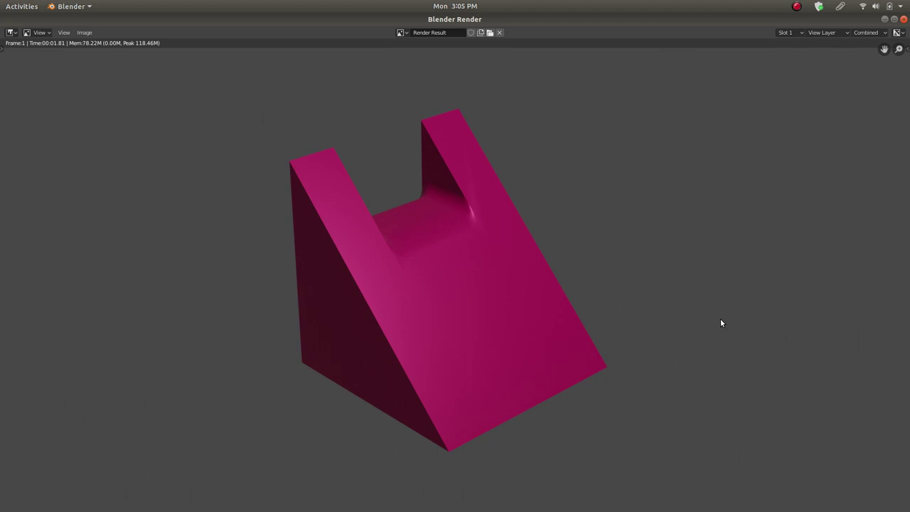
{"action": "key", "text": "Escape"}
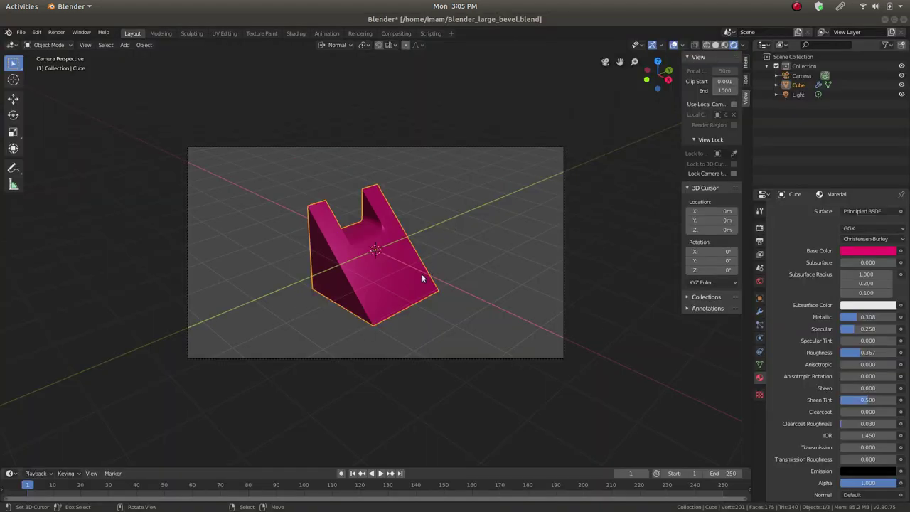
{"action": "middle_click_drag", "start_coordinate": [369, 270], "coordinate": [509, 217]}
{"action": "key", "text": "ctrl+s"}
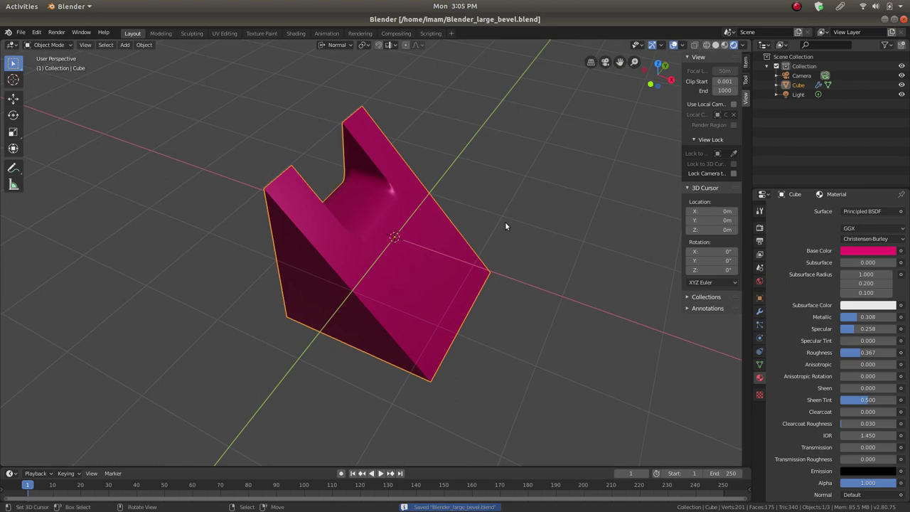